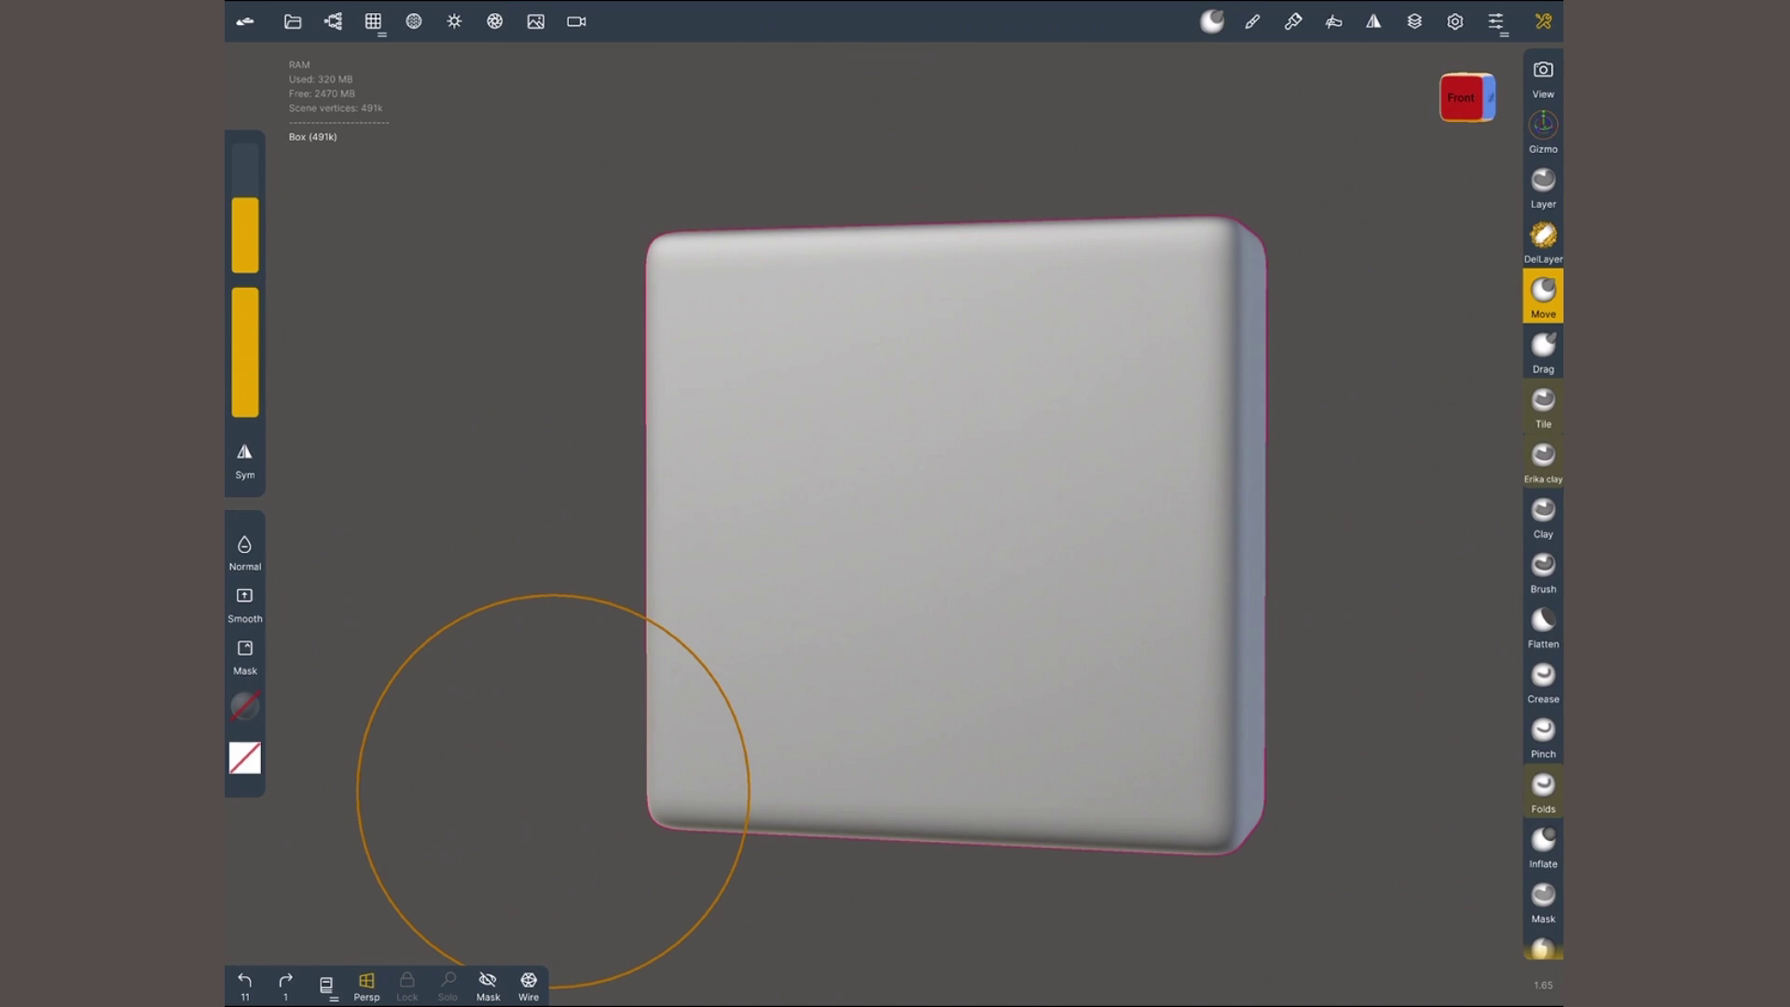
- Enable the Move brush's Normal mode without an alpha and pull a smooth cone out of the center of the box's front face
{"action": "left_click", "coordinate": [244, 544]}
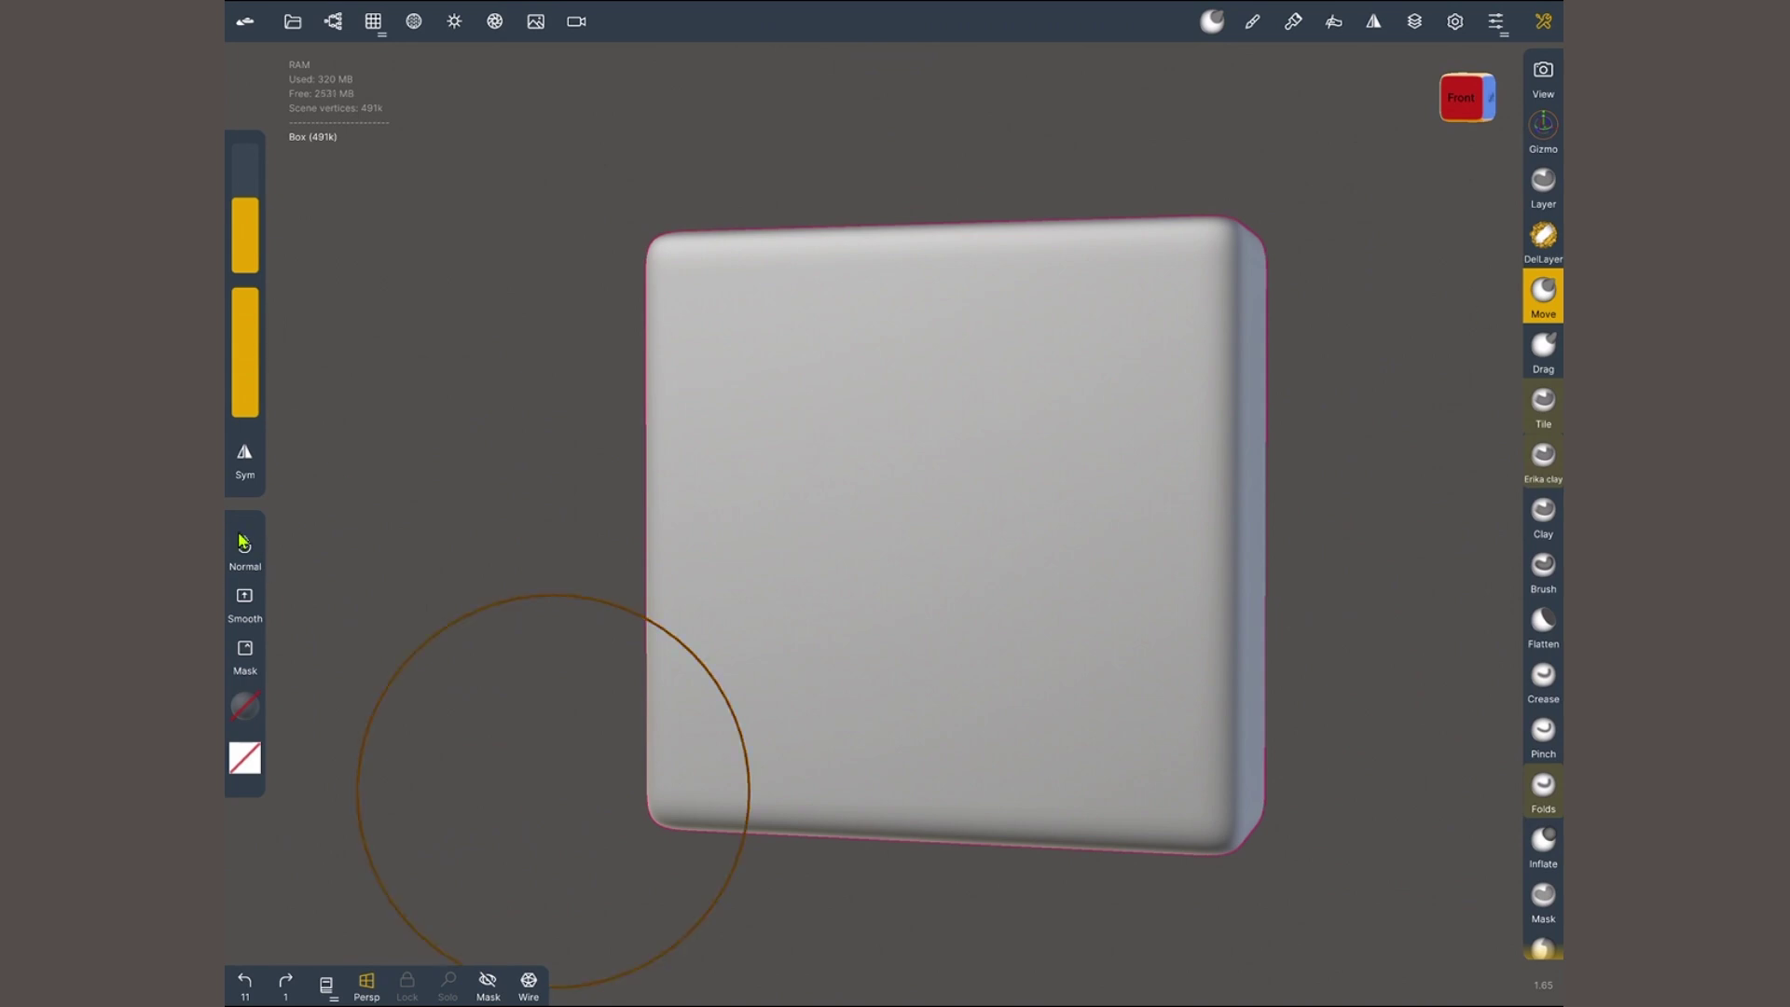
{"action": "left_click", "coordinate": [244, 757]}
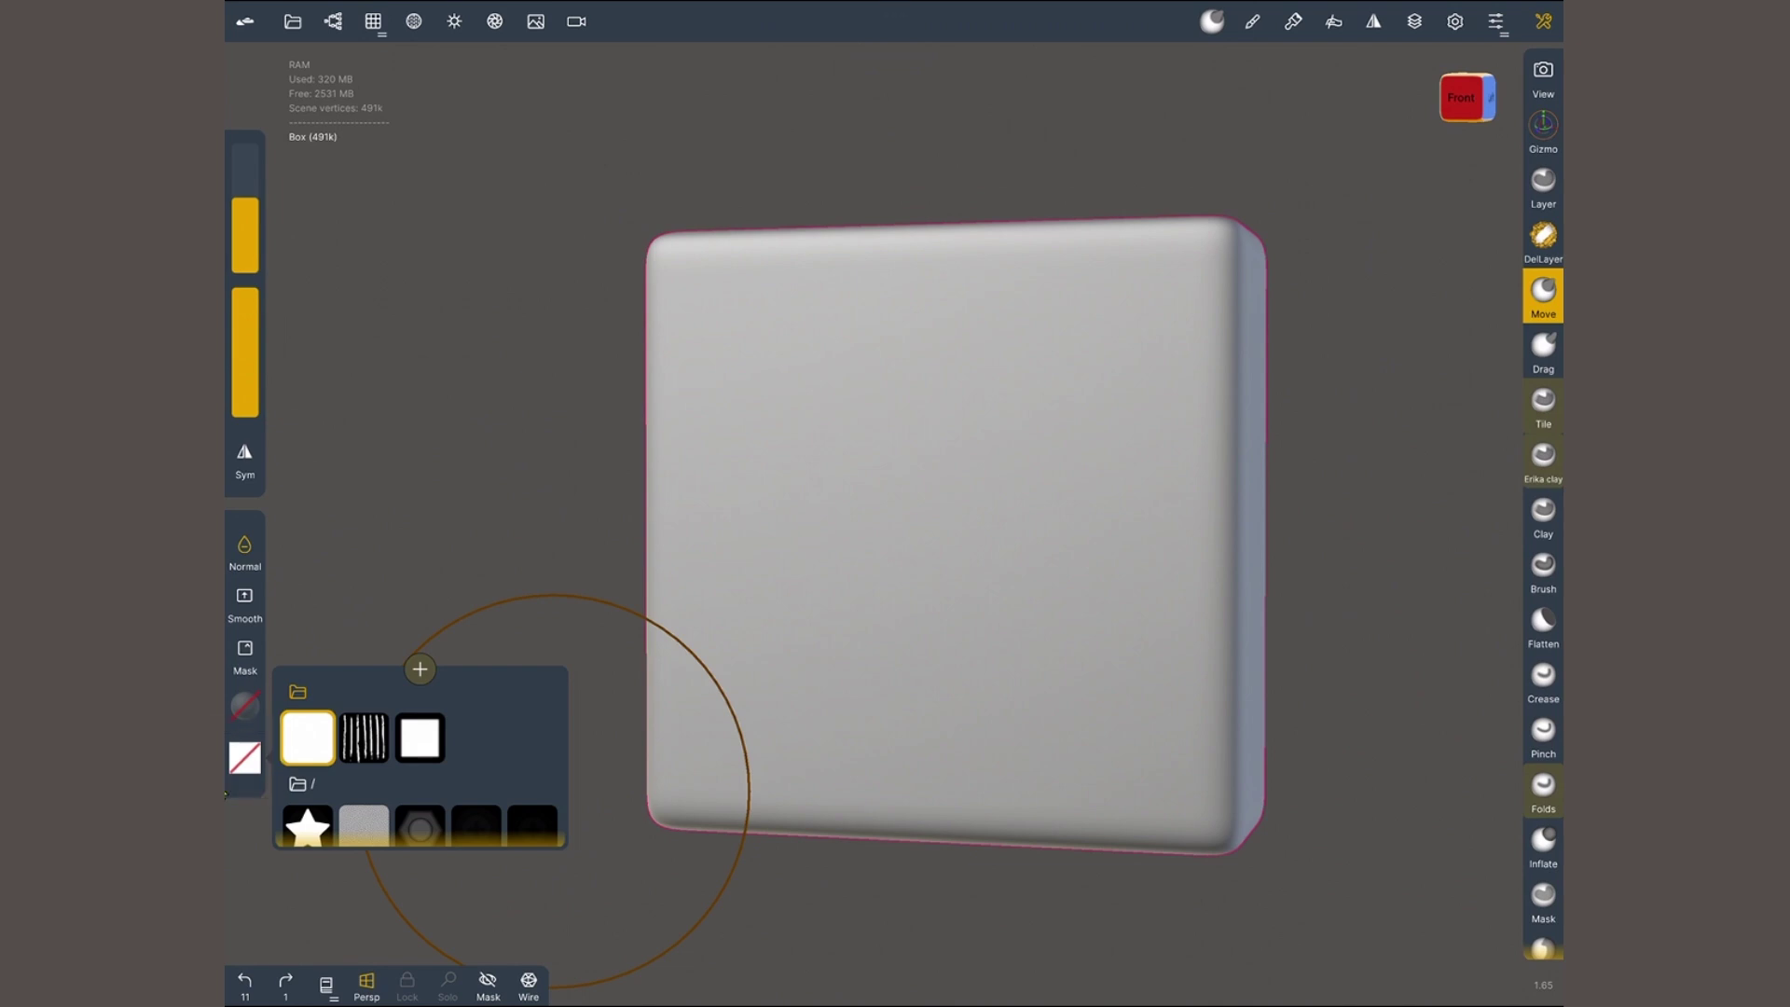
{"action": "left_click_drag", "start_coordinate": [919, 530], "coordinate": [856, 545]}
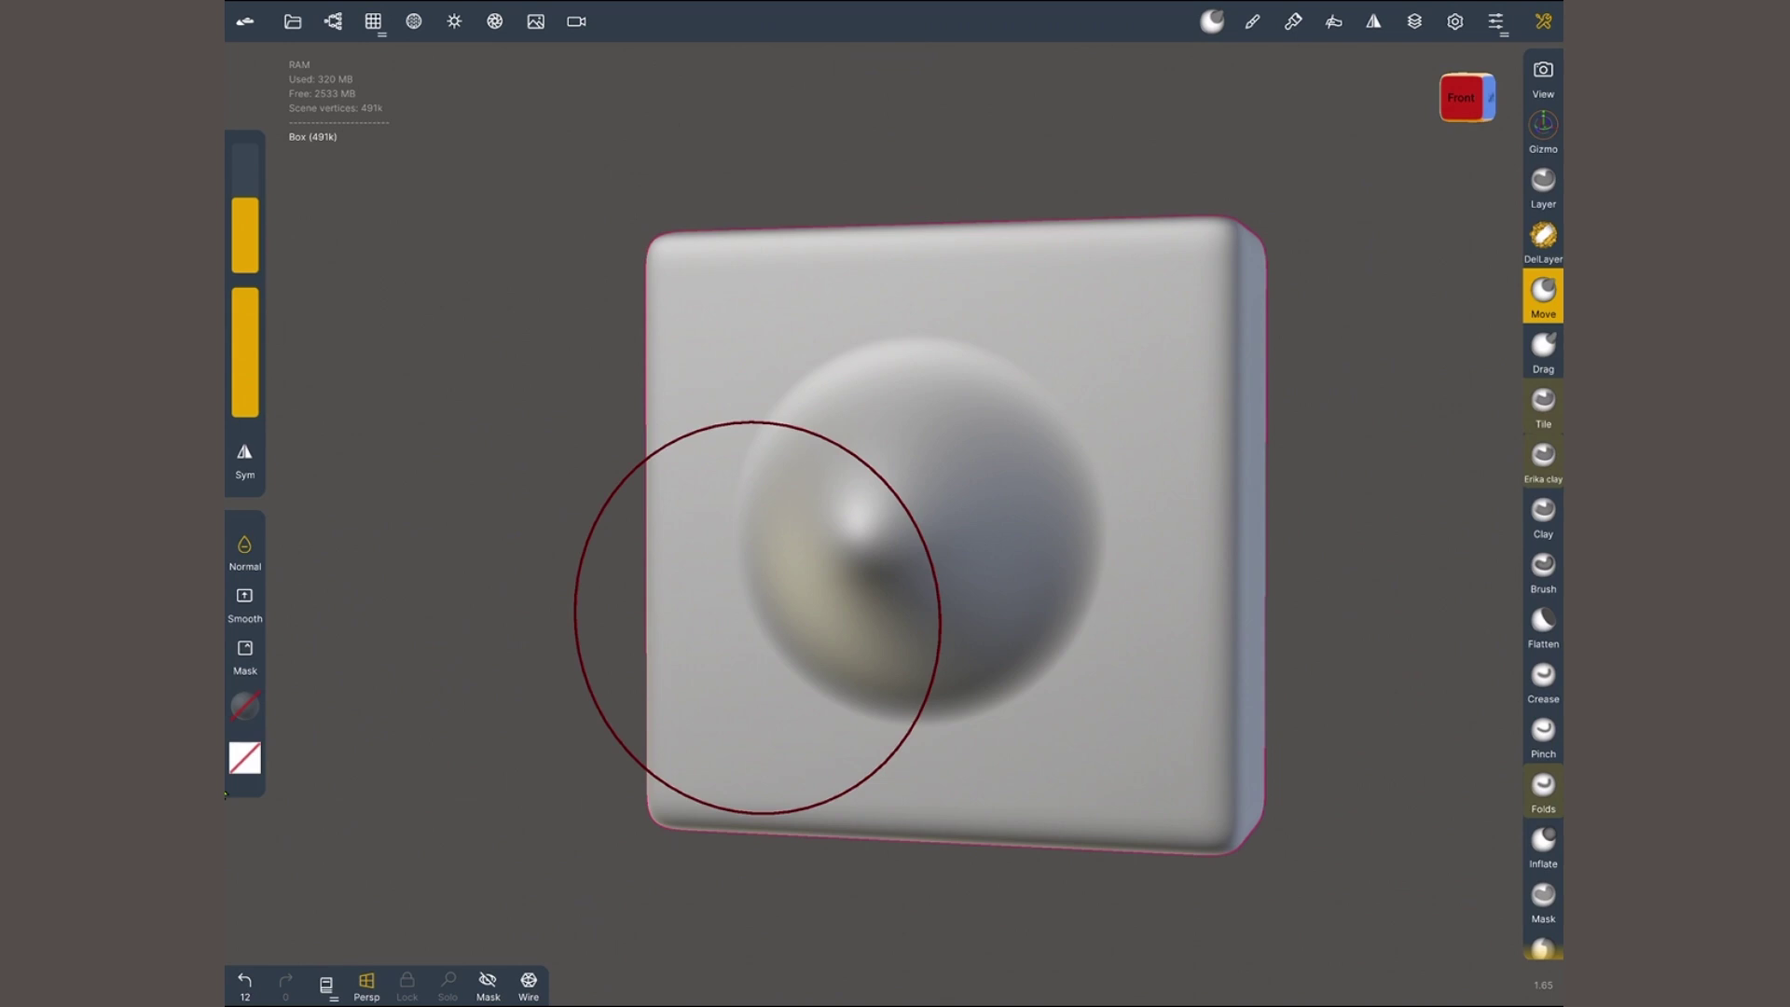
{"action": "left_click_drag", "start_coordinate": [758, 617], "coordinate": [364, 633]}
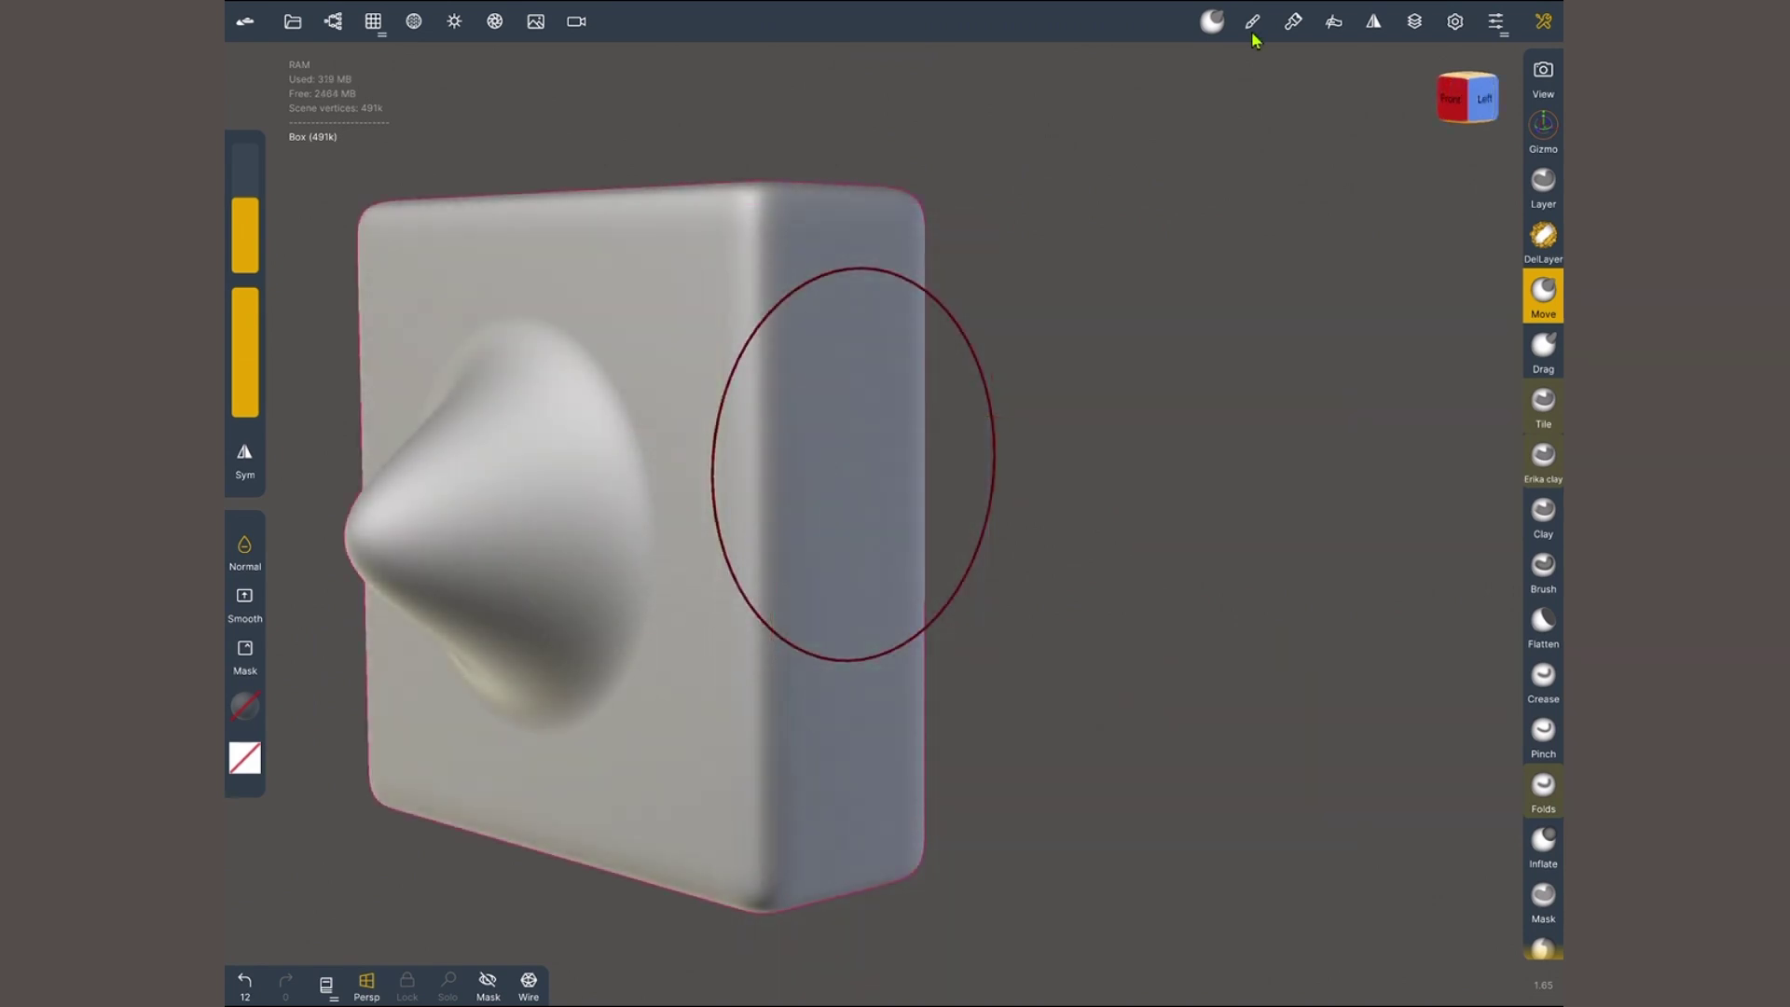
- Set the Move brush's falloff to the flat preset "one" and pull a disc out of the box's front face
{"action": "left_click", "coordinate": [1253, 22]}
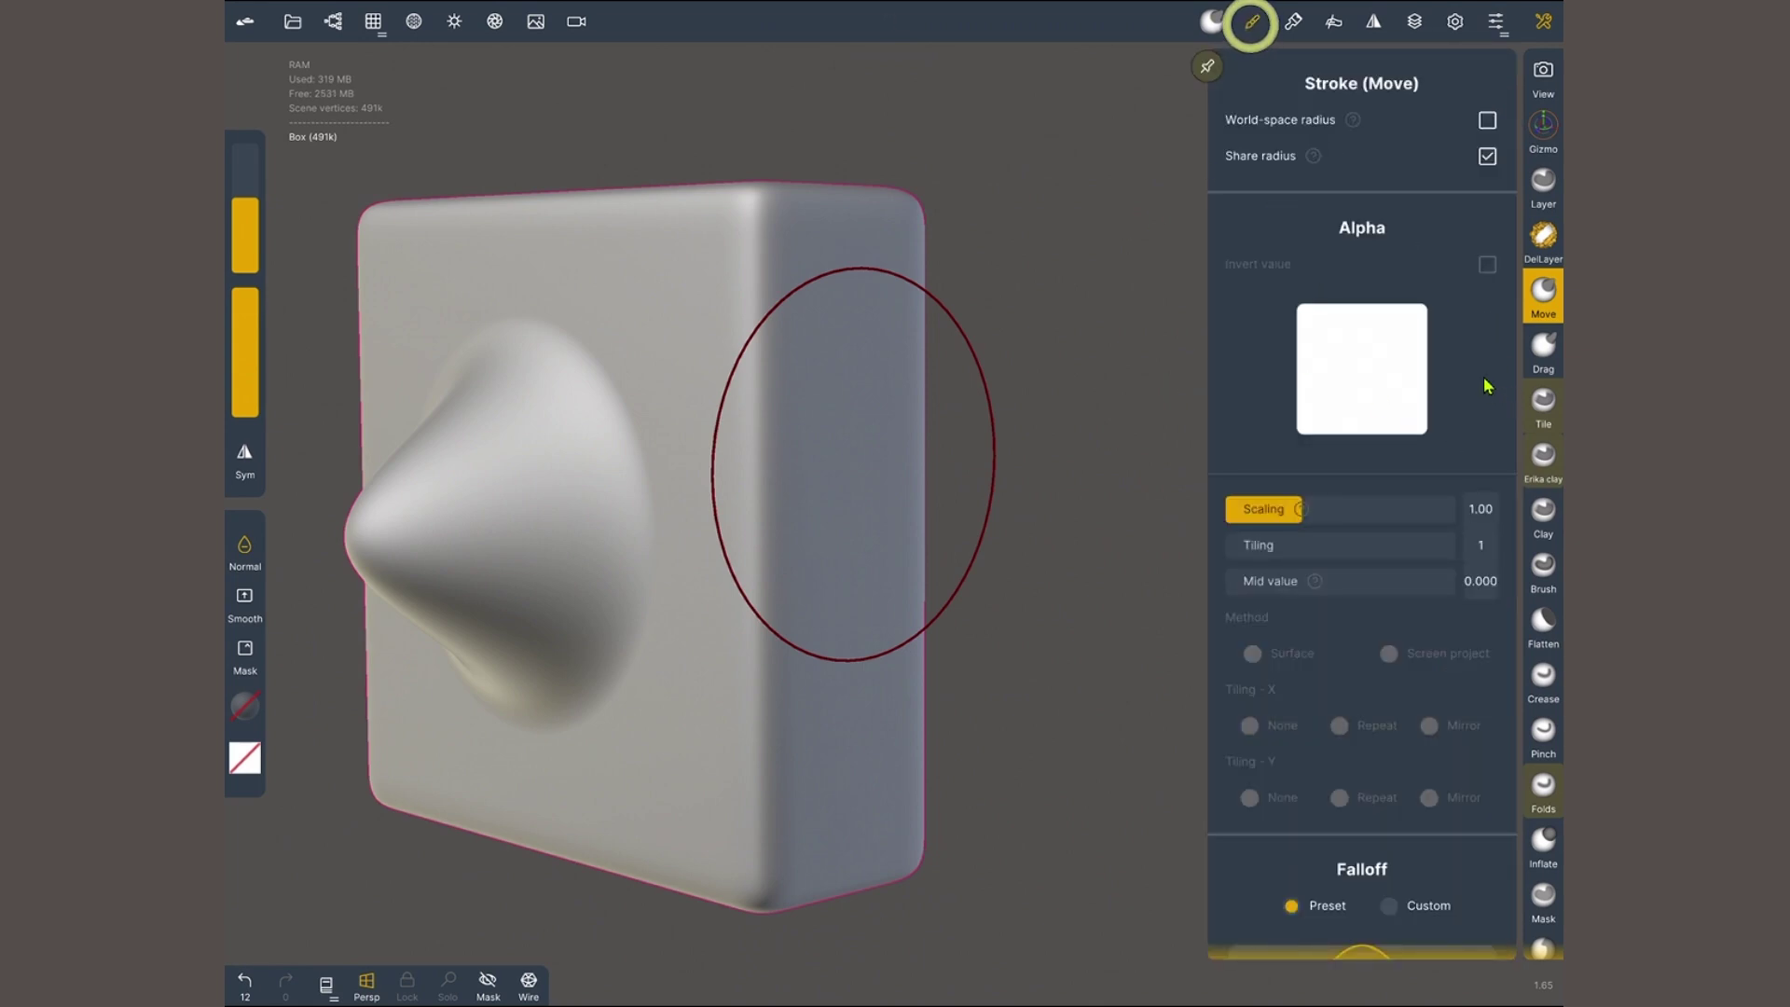
{"action": "scroll", "coordinate": [1485, 384], "scroll_direction": "down", "scroll_amount": 6}
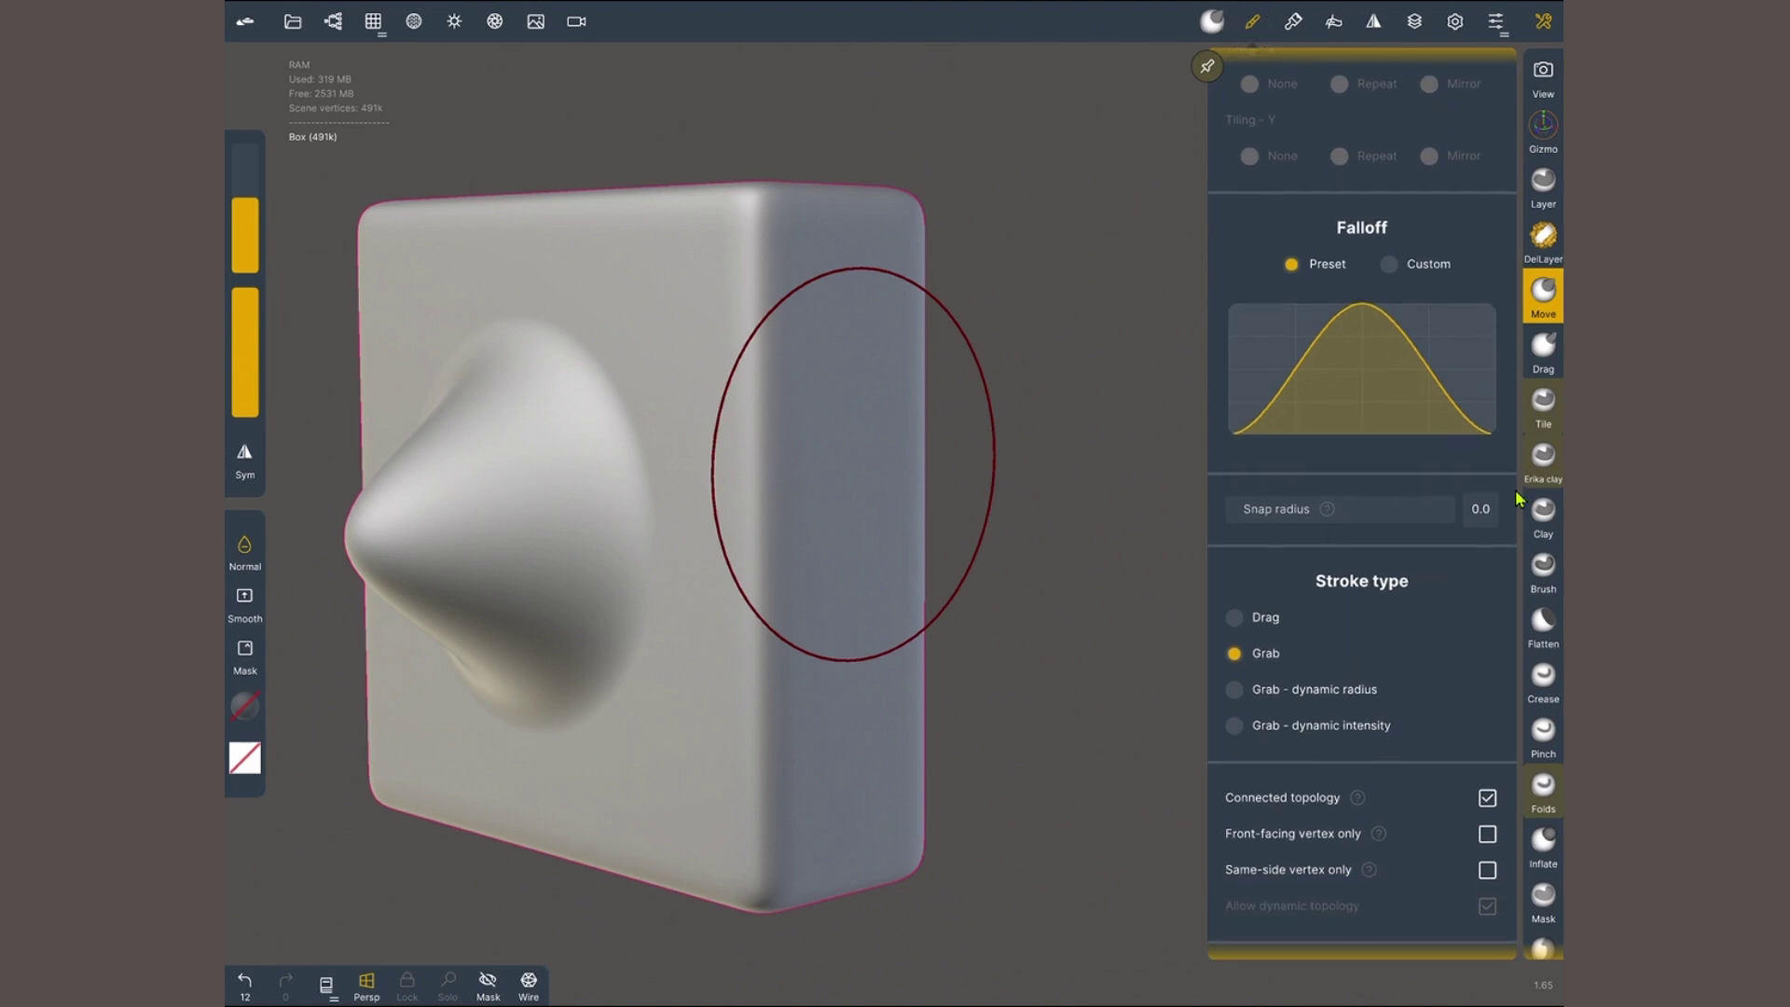
{"action": "key", "text": "ctrl+KP_3"}
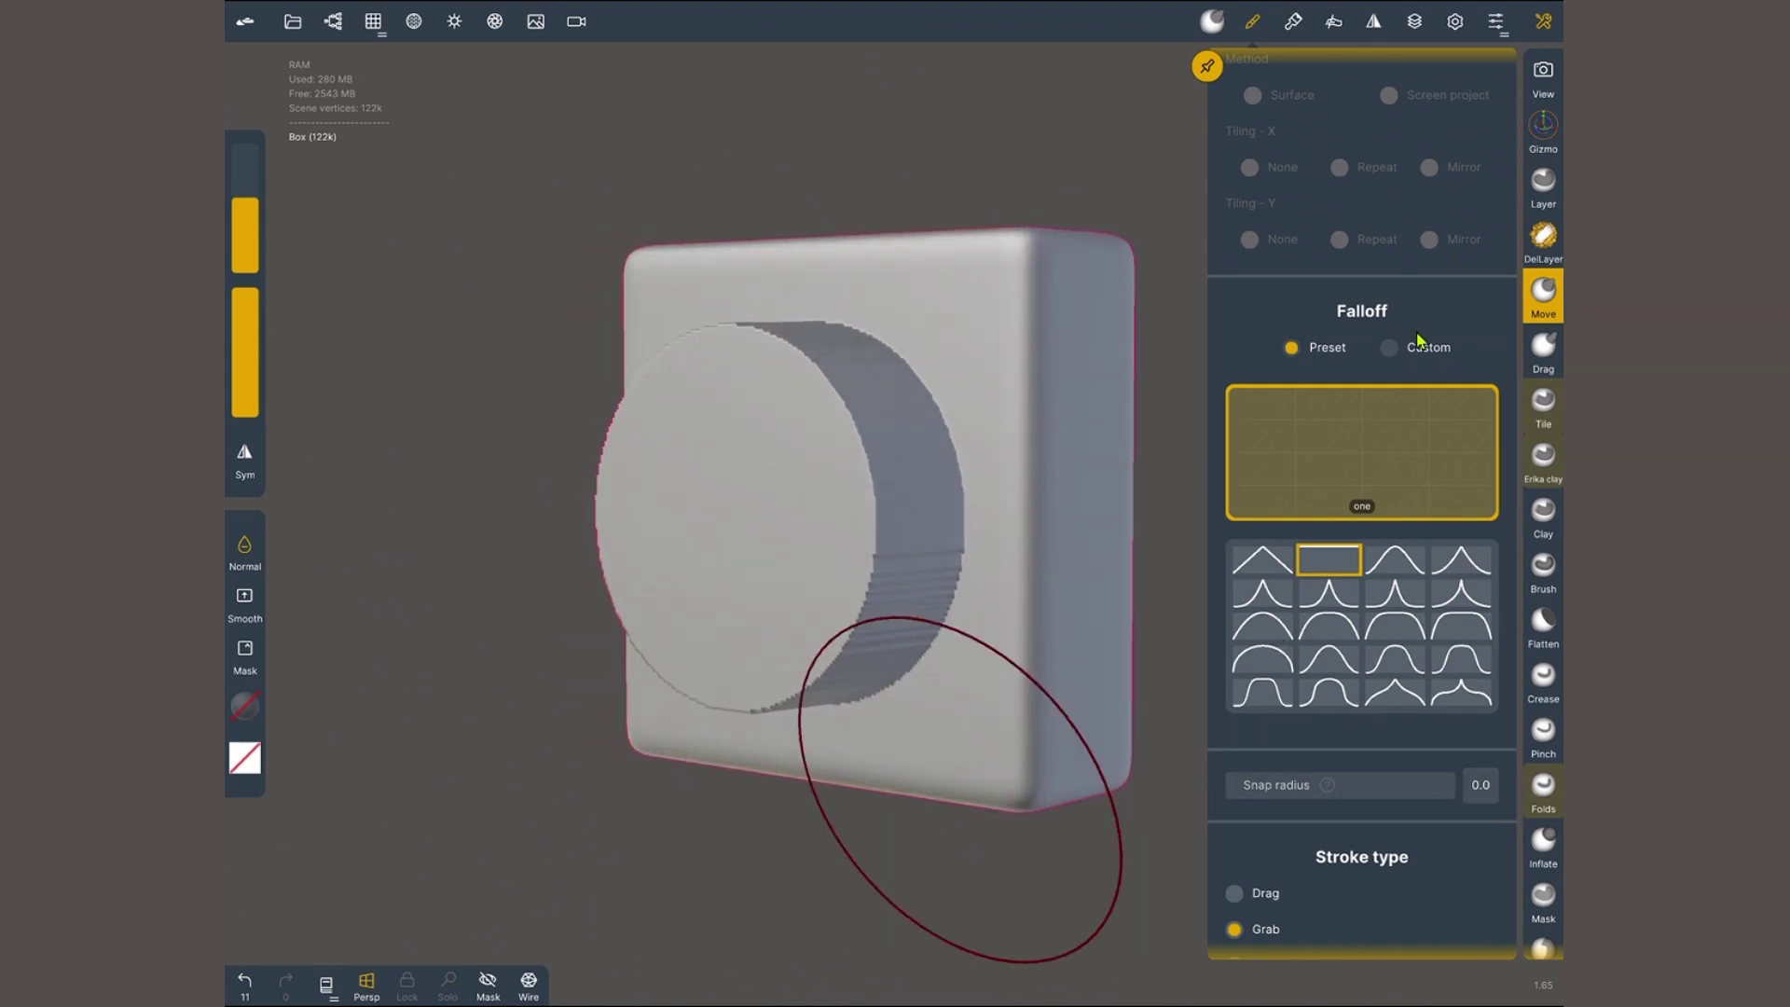
- Assign the star alpha to the Move brush and pull a star shape out of the box's front face
{"action": "scroll", "coordinate": [1417, 339], "scroll_direction": "up", "scroll_amount": 6}
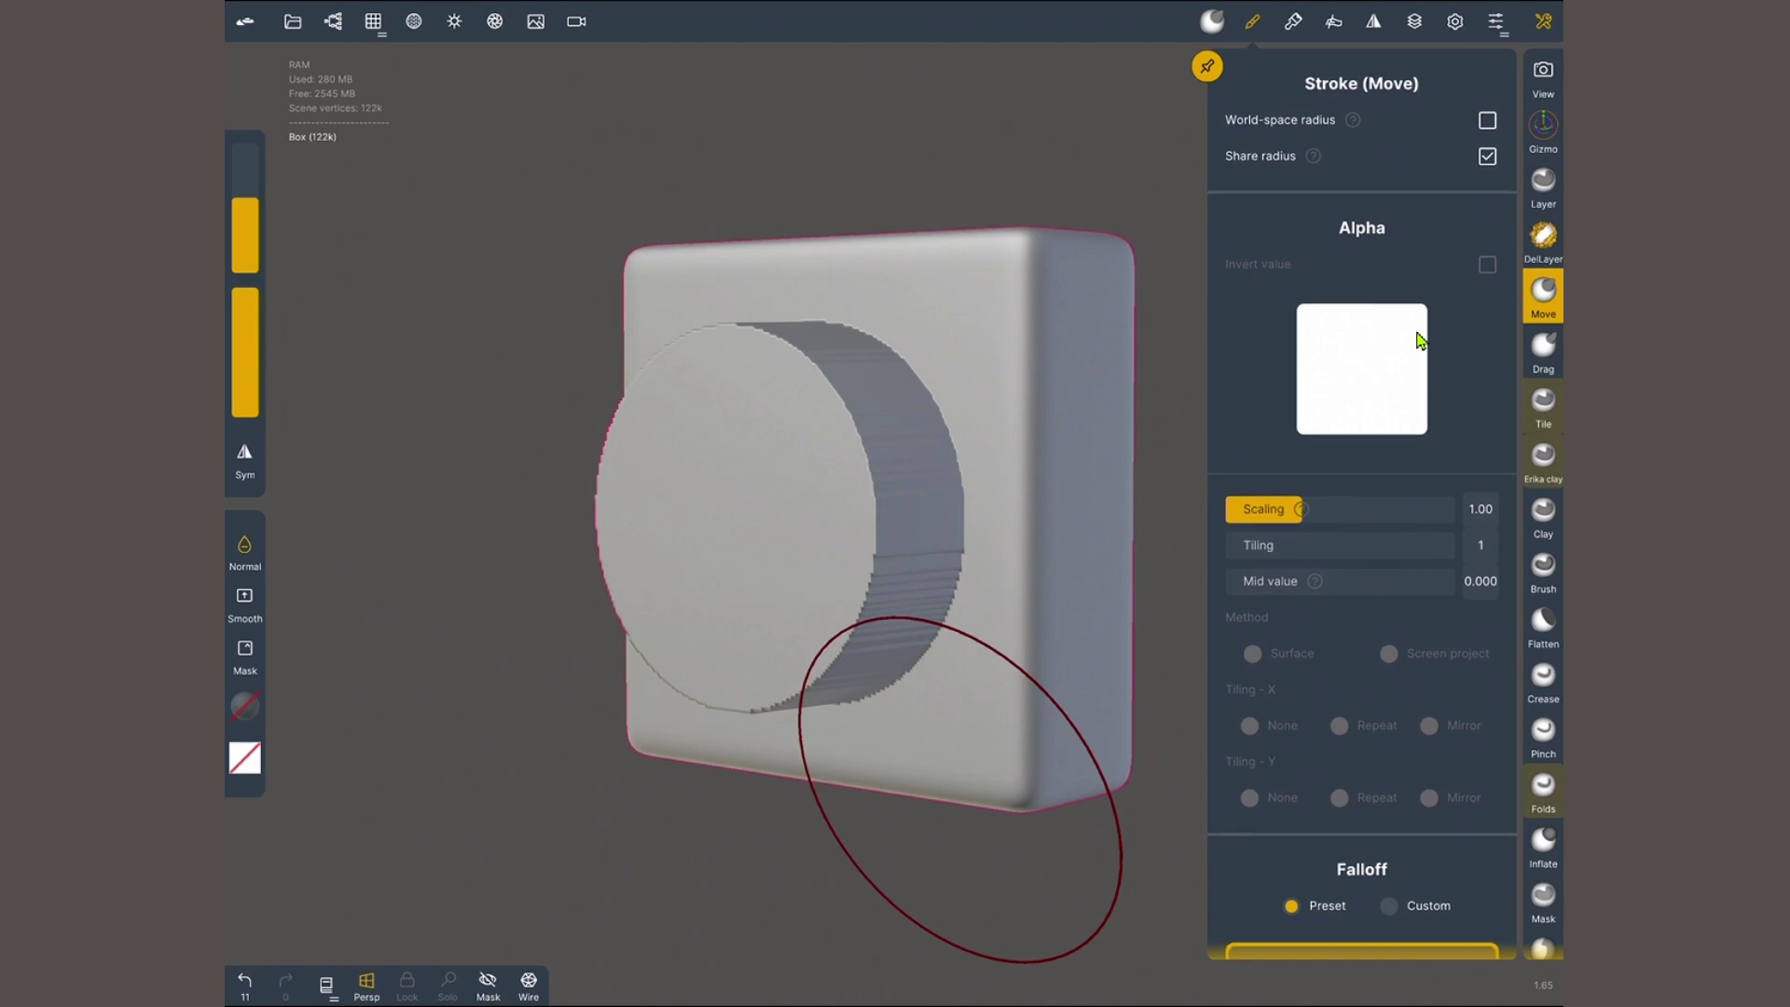
{"action": "left_click", "coordinate": [1417, 339]}
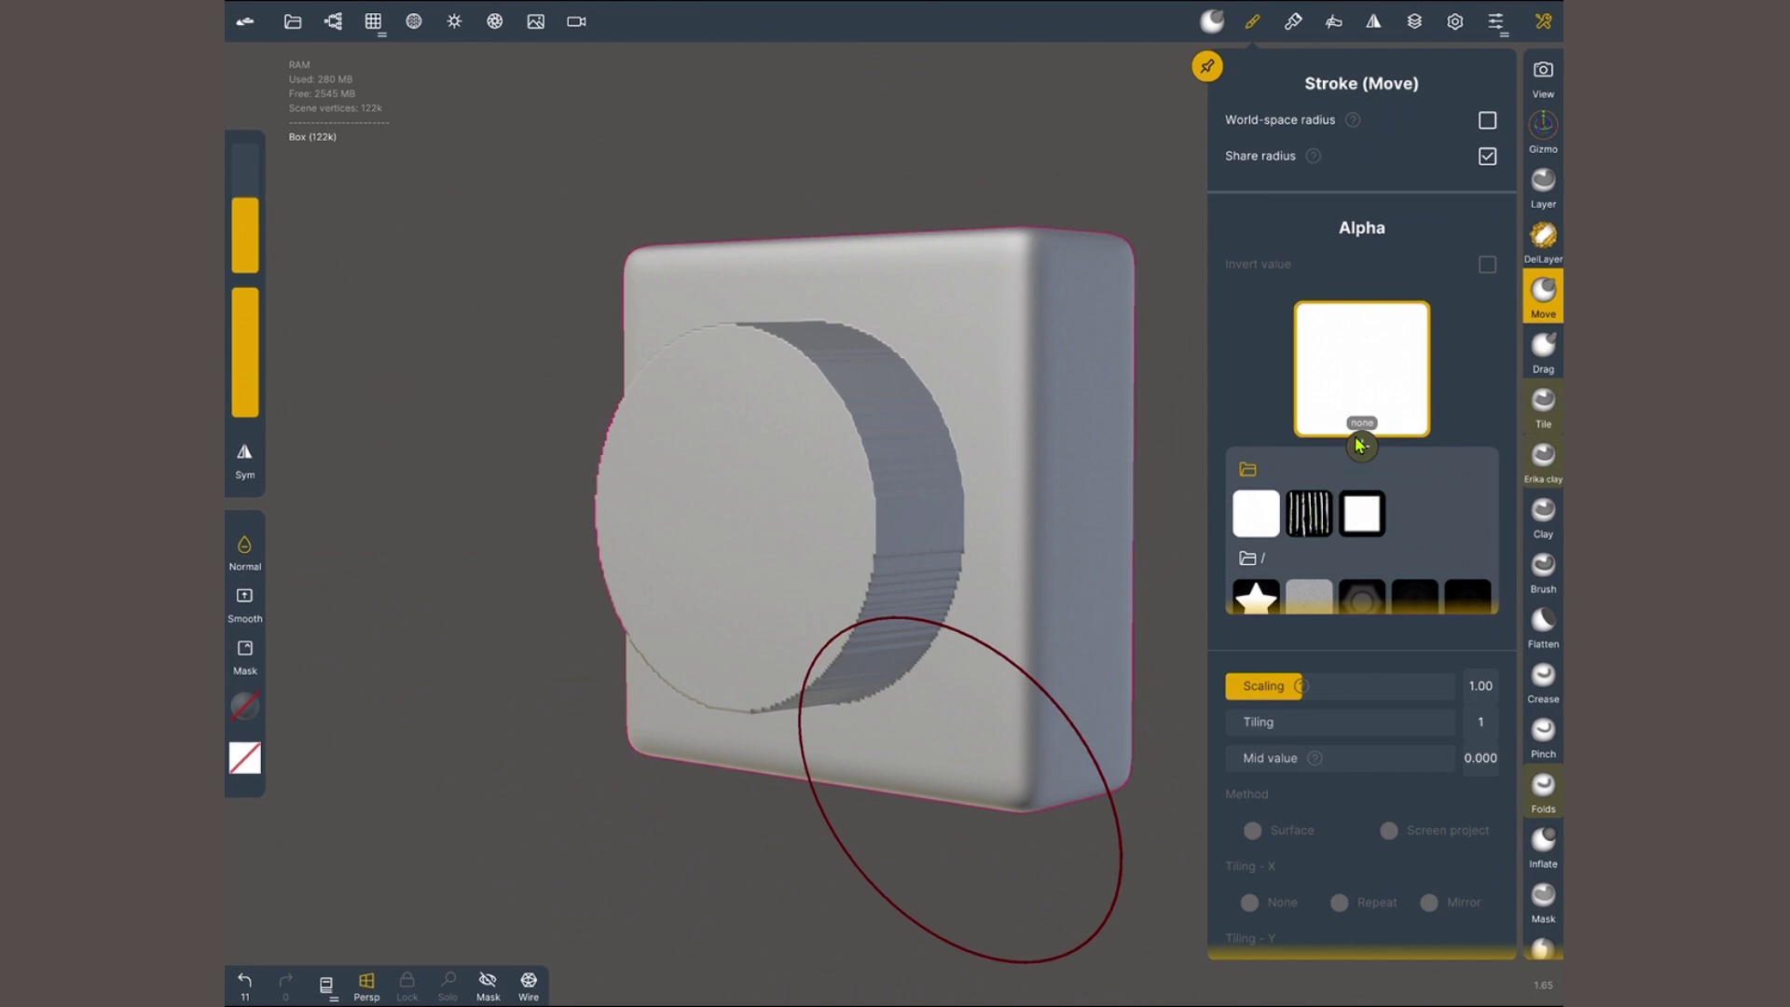
{"action": "scroll", "coordinate": [1393, 472], "scroll_direction": "down", "scroll_amount": 5}
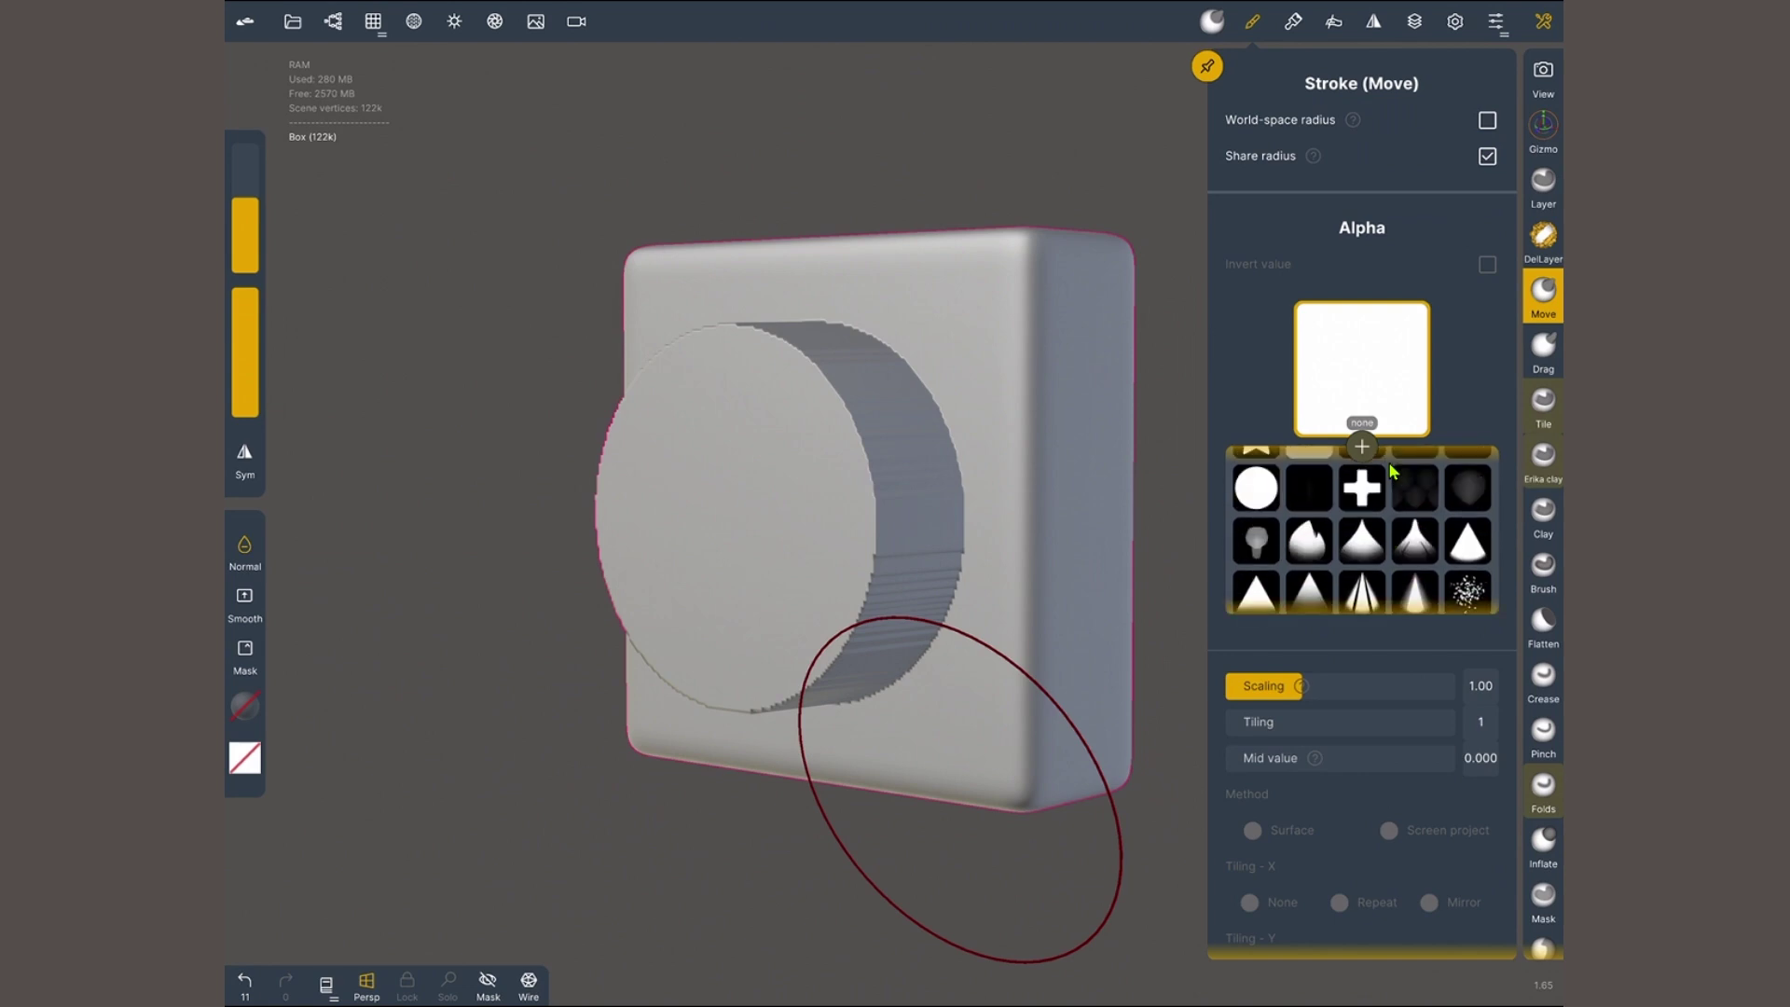
{"action": "scroll", "coordinate": [1393, 471], "scroll_direction": "up", "scroll_amount": 3}
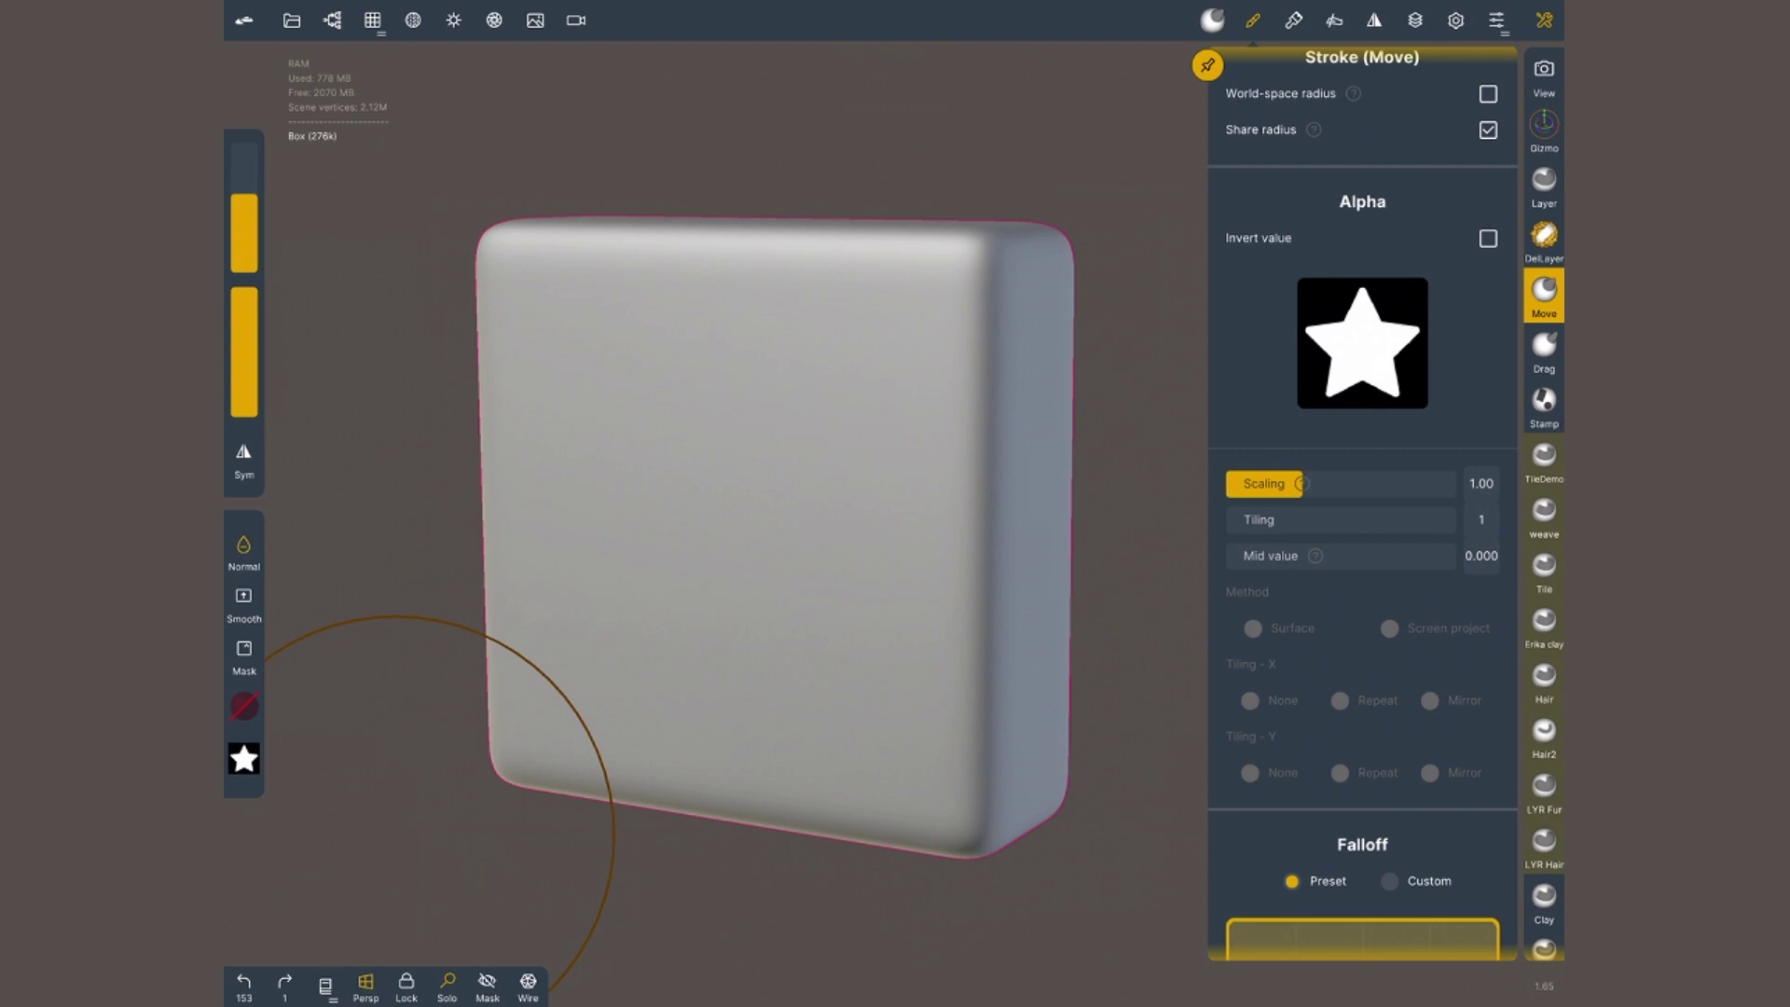
{"action": "left_click_drag", "start_coordinate": [739, 513], "coordinate": [683, 540]}
{"action": "mouse_move", "coordinate": [373, 522]}
{"action": "left_mouse_down"}
{"action": "mouse_move", "coordinate": [578, 560]}
{"action": "mouse_move", "coordinate": [503, 448]}
{"action": "mouse_move", "coordinate": [401, 532]}
{"action": "left_mouse_up"}
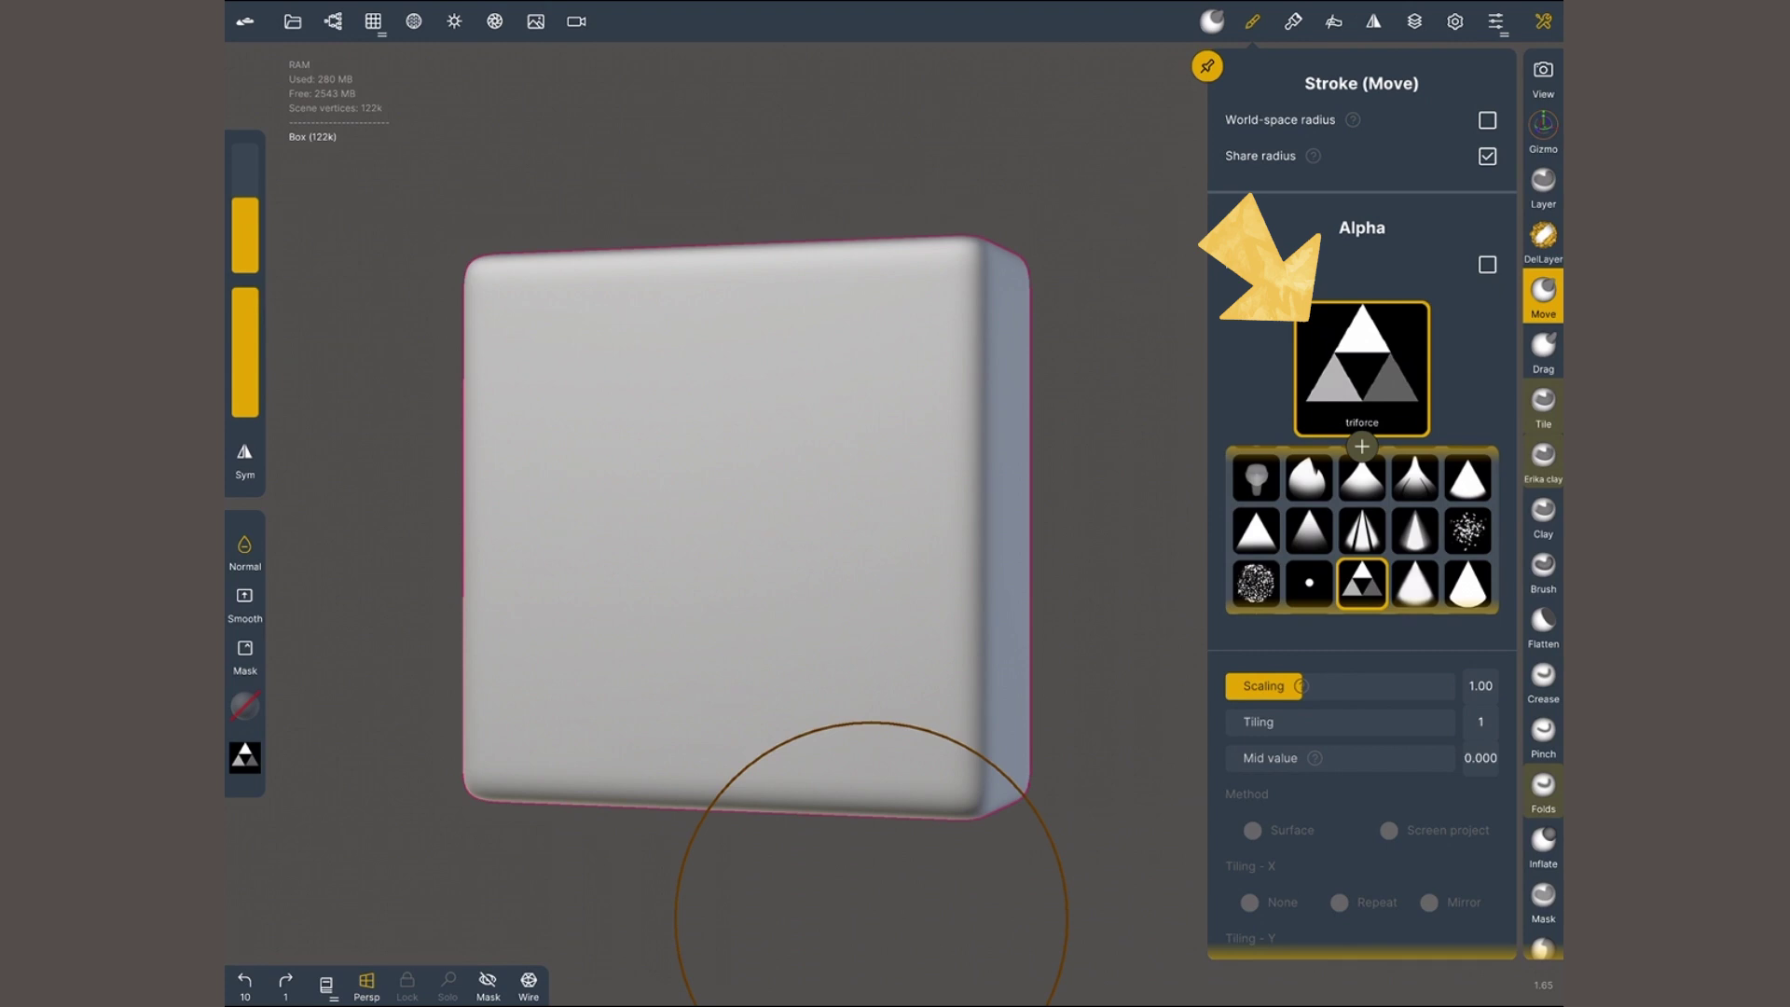
- Pull the triforce alpha out of the box's front face with the Move brush and view it from the side
{"action": "left_click_drag", "start_coordinate": [713, 525], "coordinate": [686, 631]}
{"action": "mouse_move", "coordinate": [653, 895]}
{"action": "left_mouse_down"}
{"action": "mouse_move", "coordinate": [858, 890]}
{"action": "mouse_move", "coordinate": [951, 914]}
{"action": "mouse_move", "coordinate": [1143, 872]}
{"action": "left_mouse_up"}
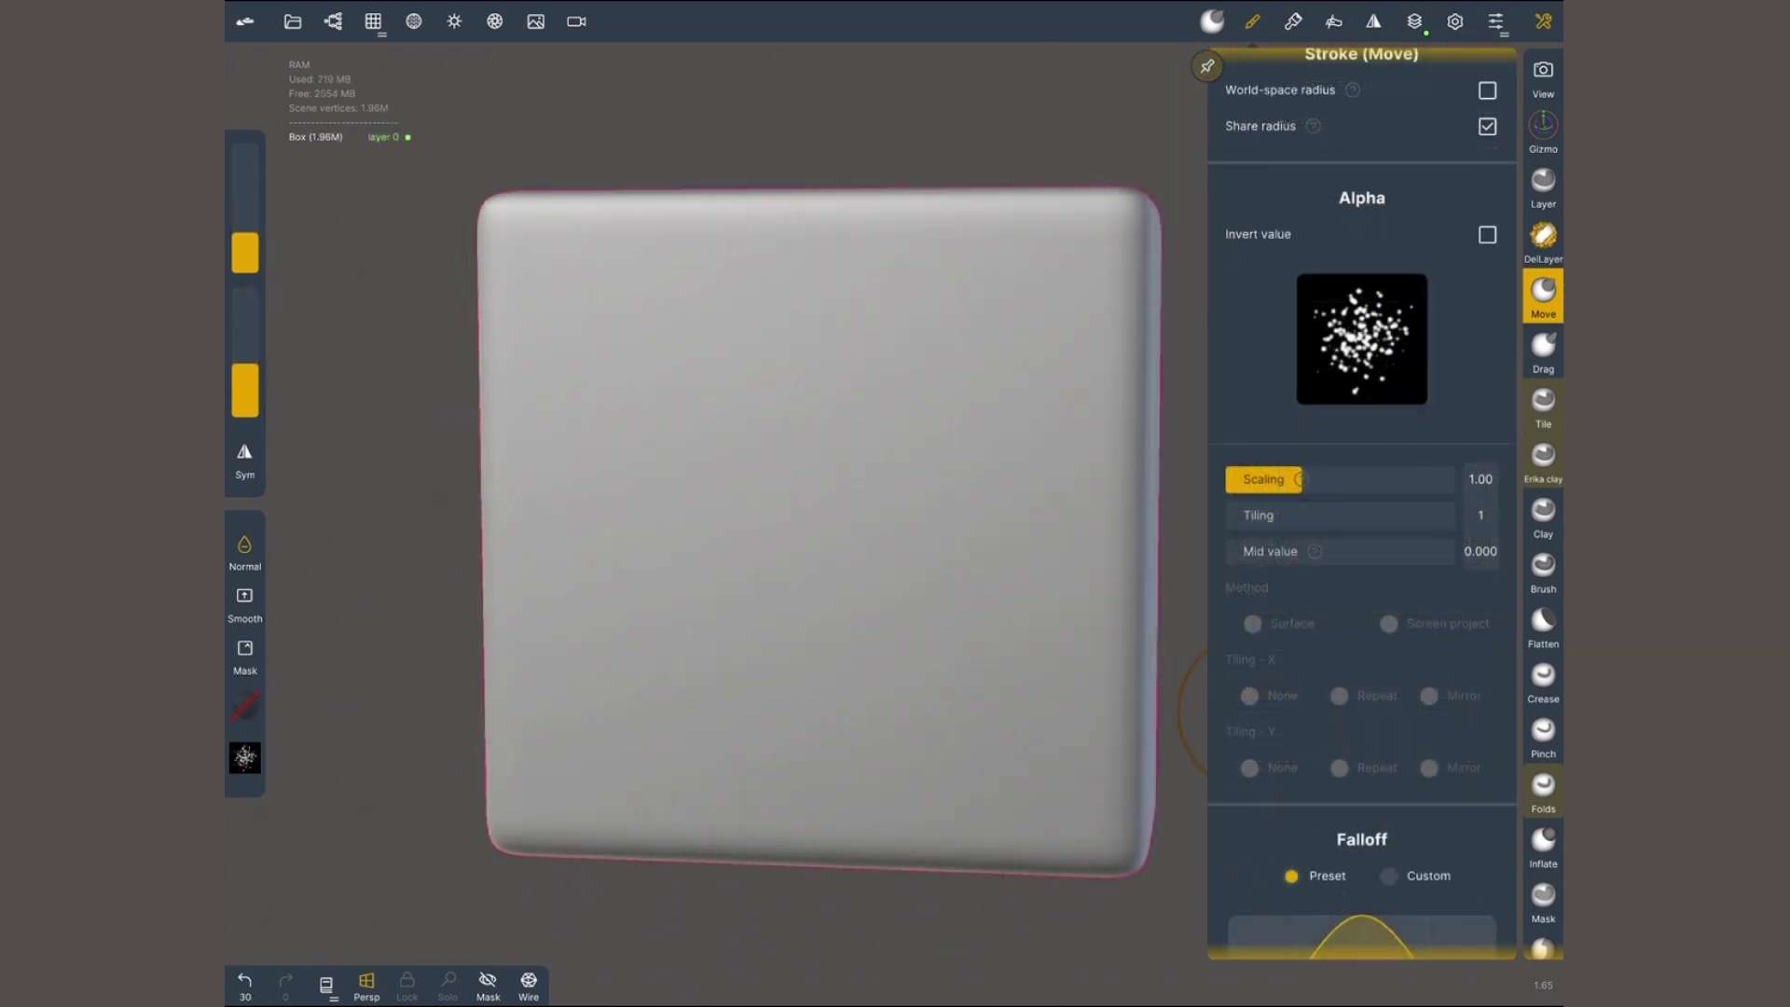
- Compare the alpha settings of the Layer, Drag, Erika clay, Clay, Flatten and Crease brushes
{"action": "left_click", "coordinate": [1542, 242]}
{"action": "left_click", "coordinate": [1542, 187]}
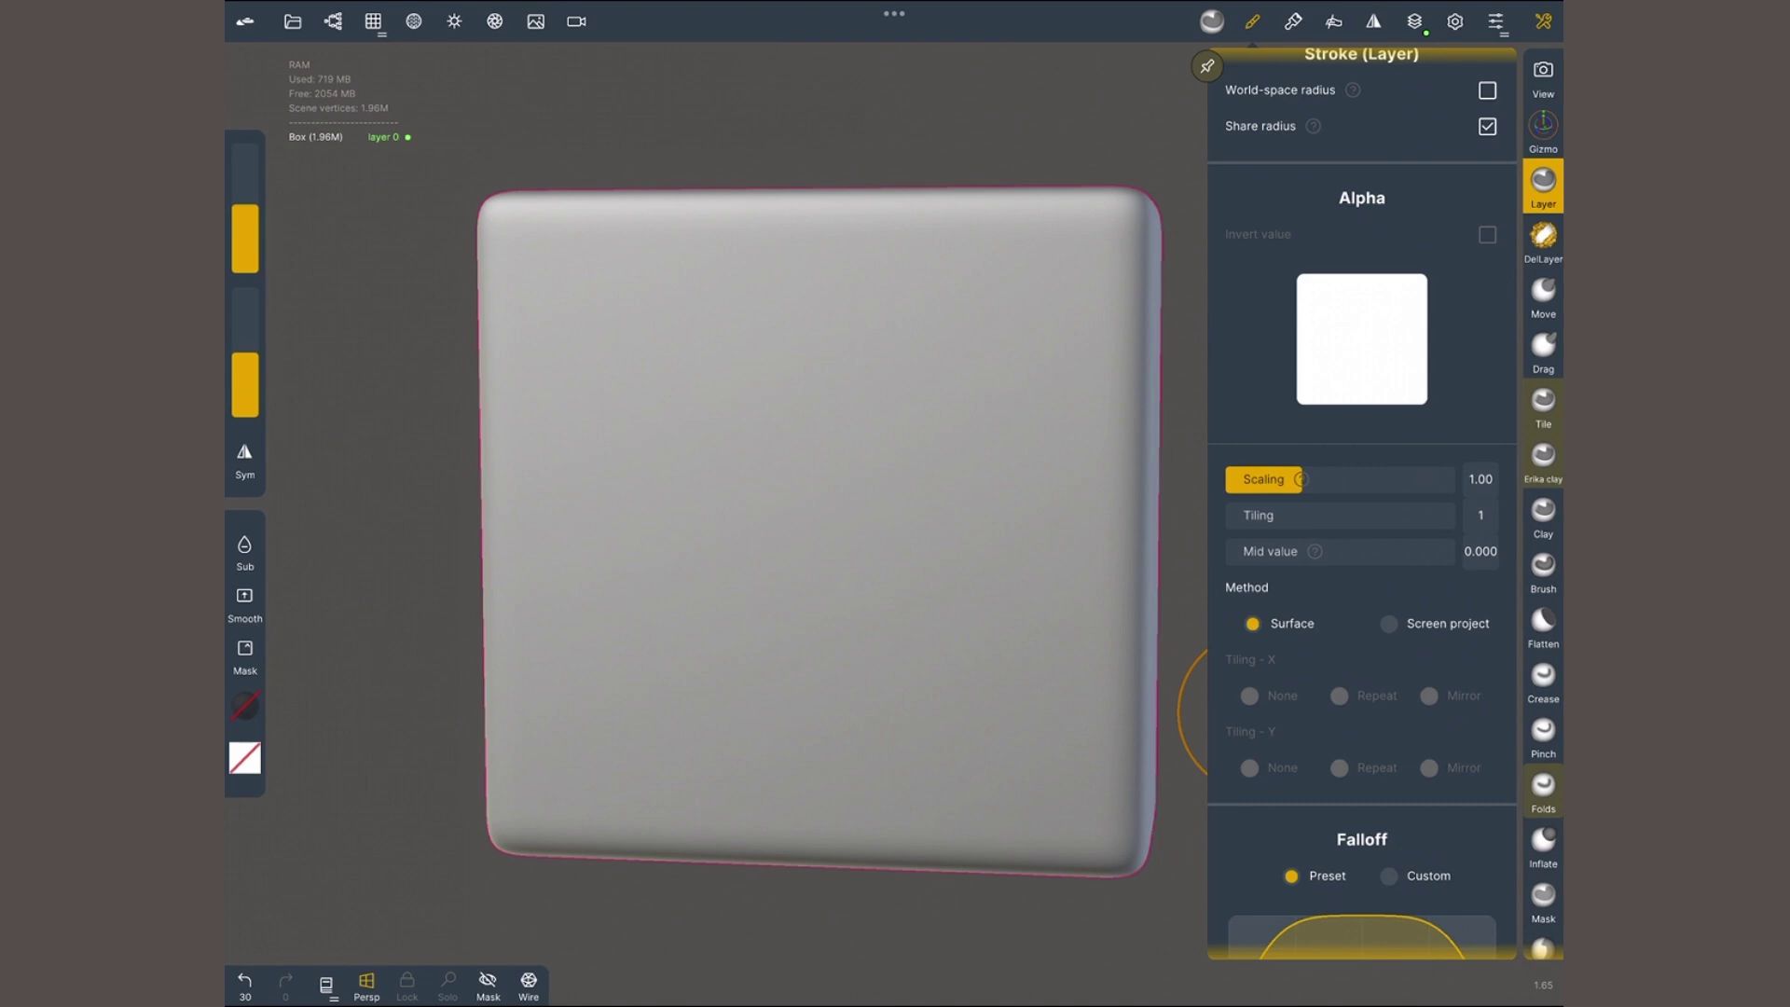
{"action": "left_click", "coordinate": [1543, 352]}
{"action": "left_click", "coordinate": [1543, 461]}
{"action": "left_click", "coordinate": [1544, 512]}
{"action": "left_click", "coordinate": [1543, 622]}
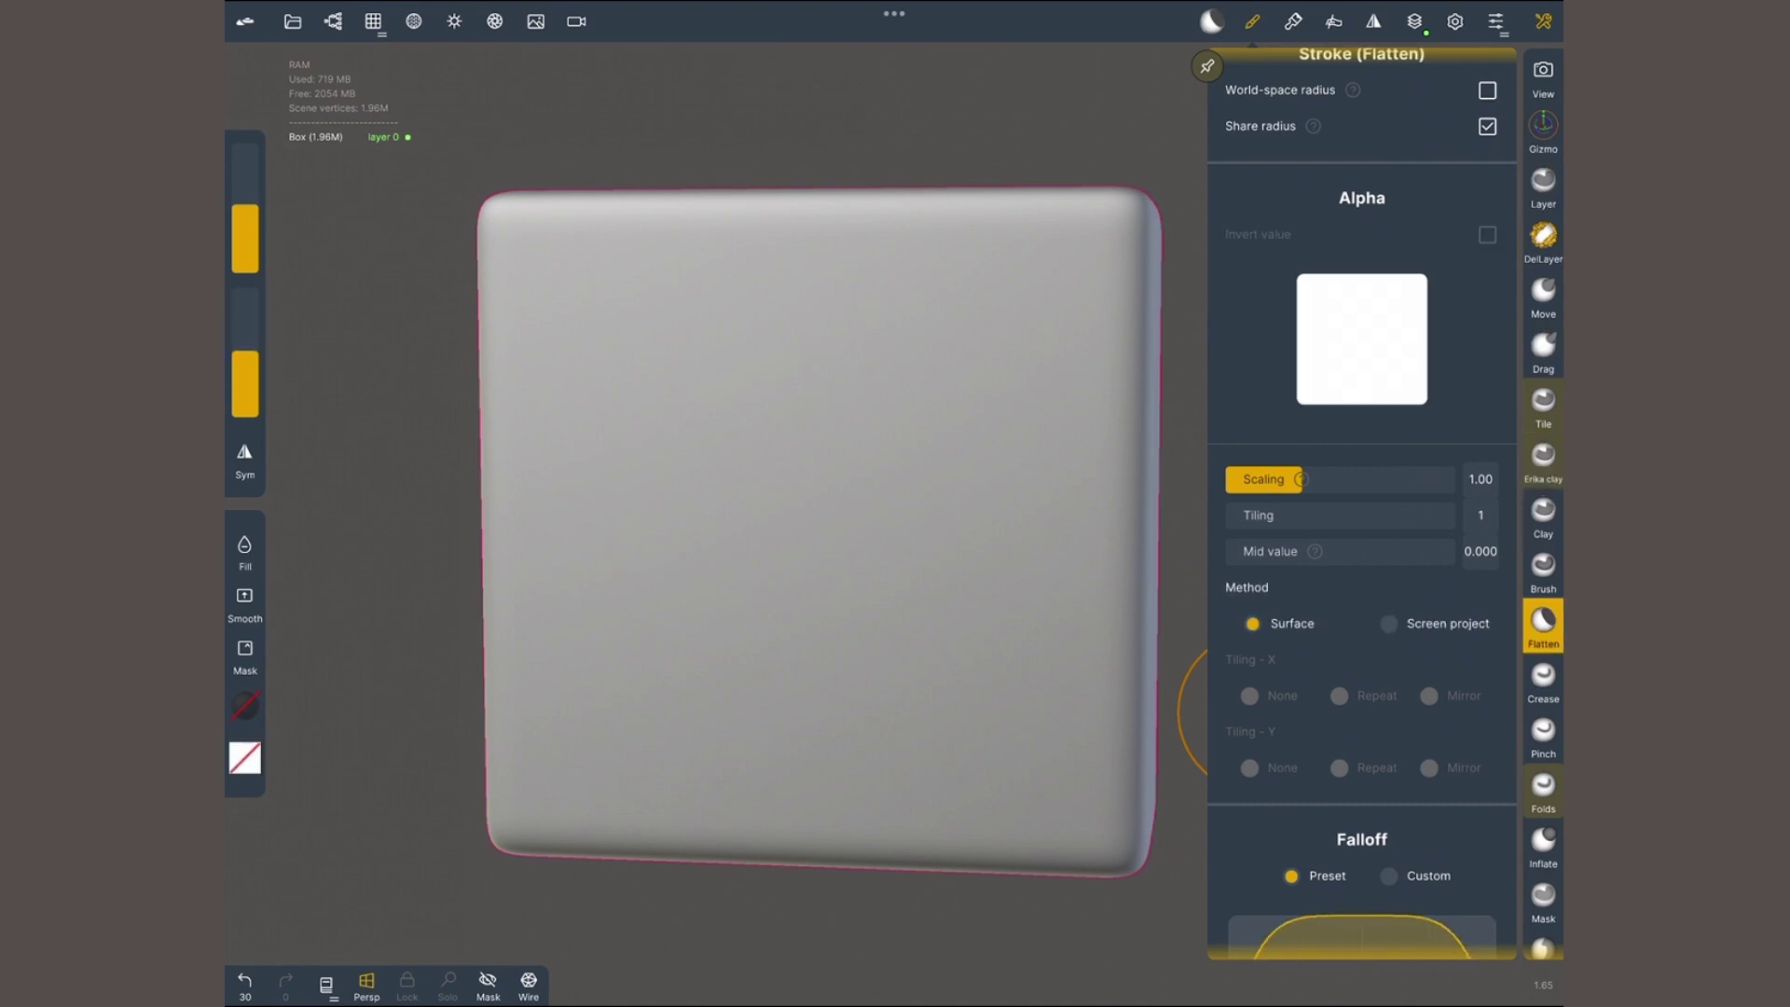
{"action": "left_click", "coordinate": [1543, 677]}
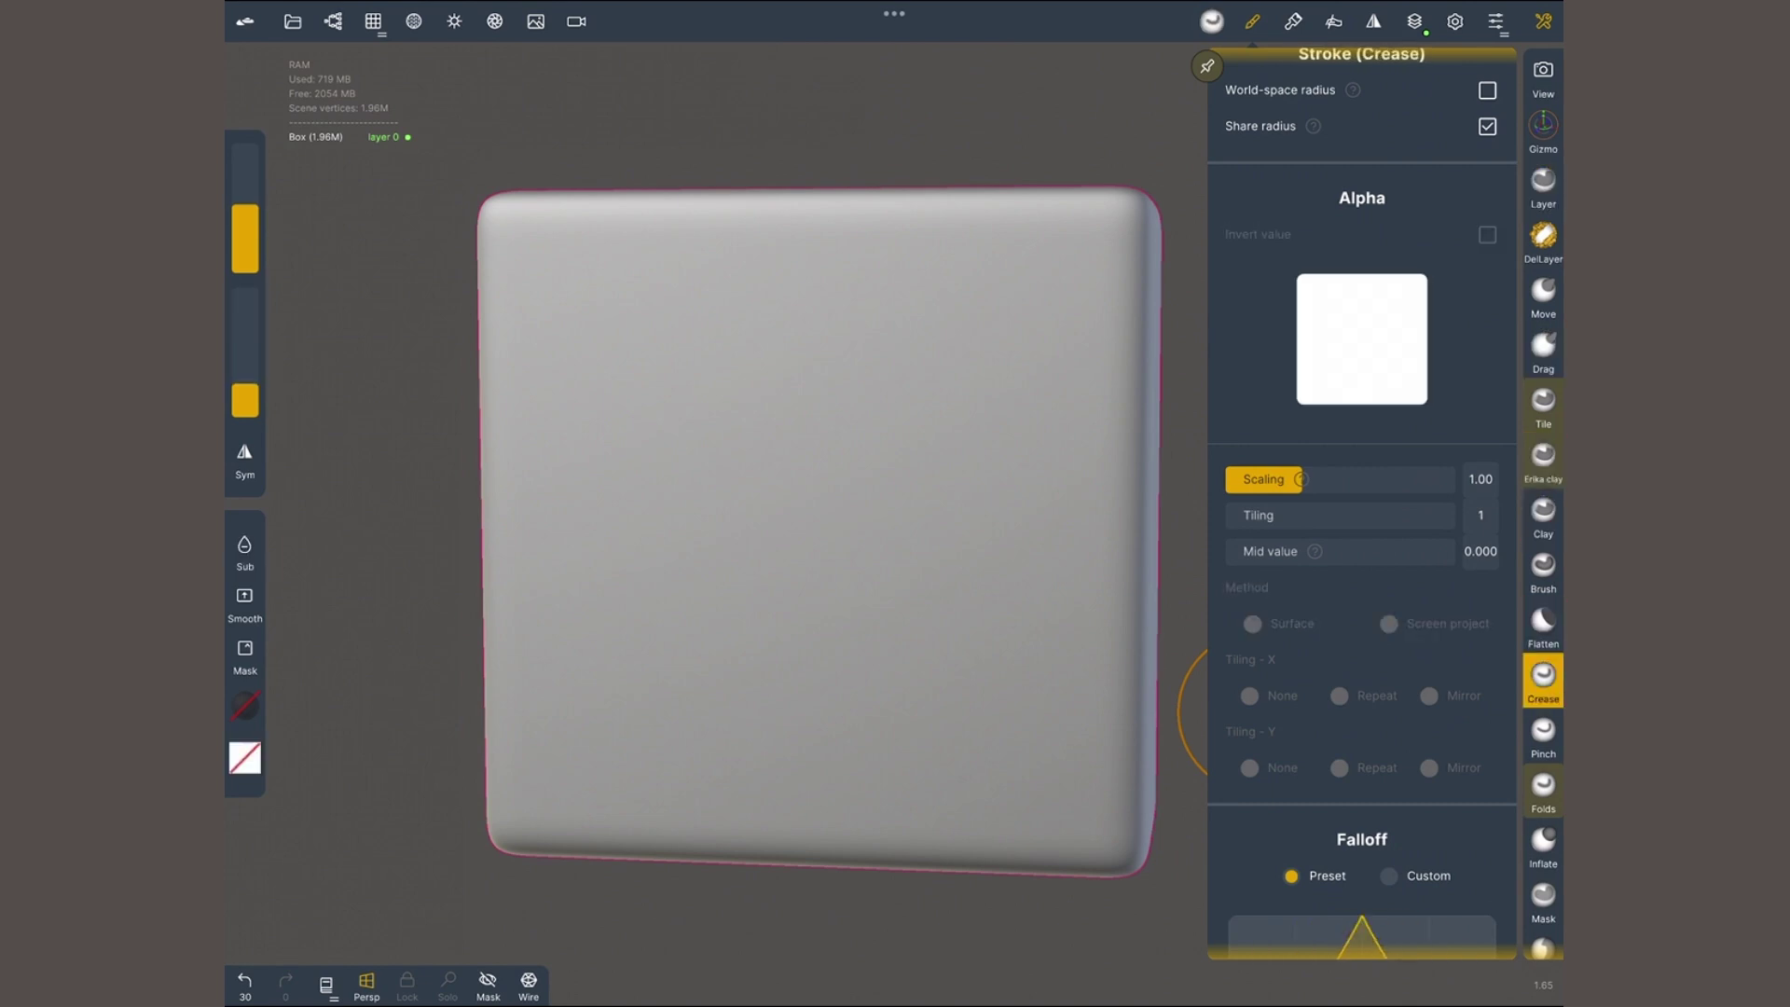
- Switch to the Stamp brush and stamp the Small Robot Studio logo, tilted, across the middle of the front face
{"action": "scroll", "coordinate": [1543, 504], "scroll_direction": "down", "scroll_amount": 6}
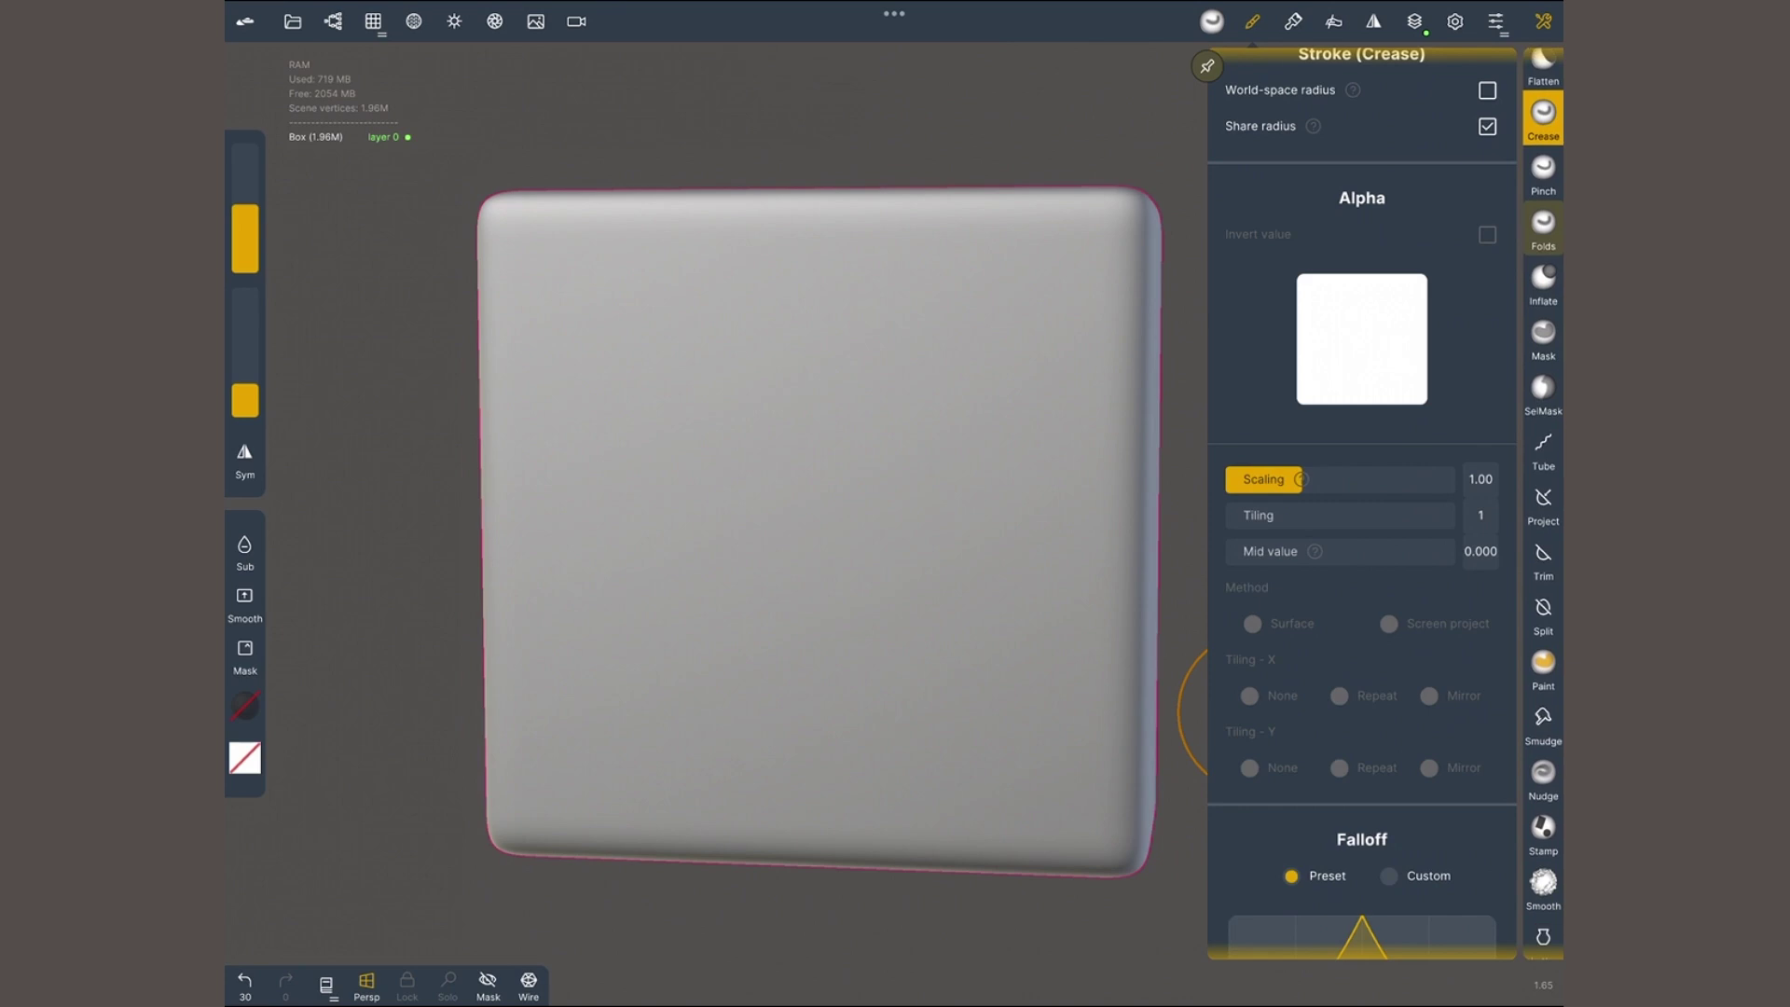
{"action": "left_click", "coordinate": [1543, 833]}
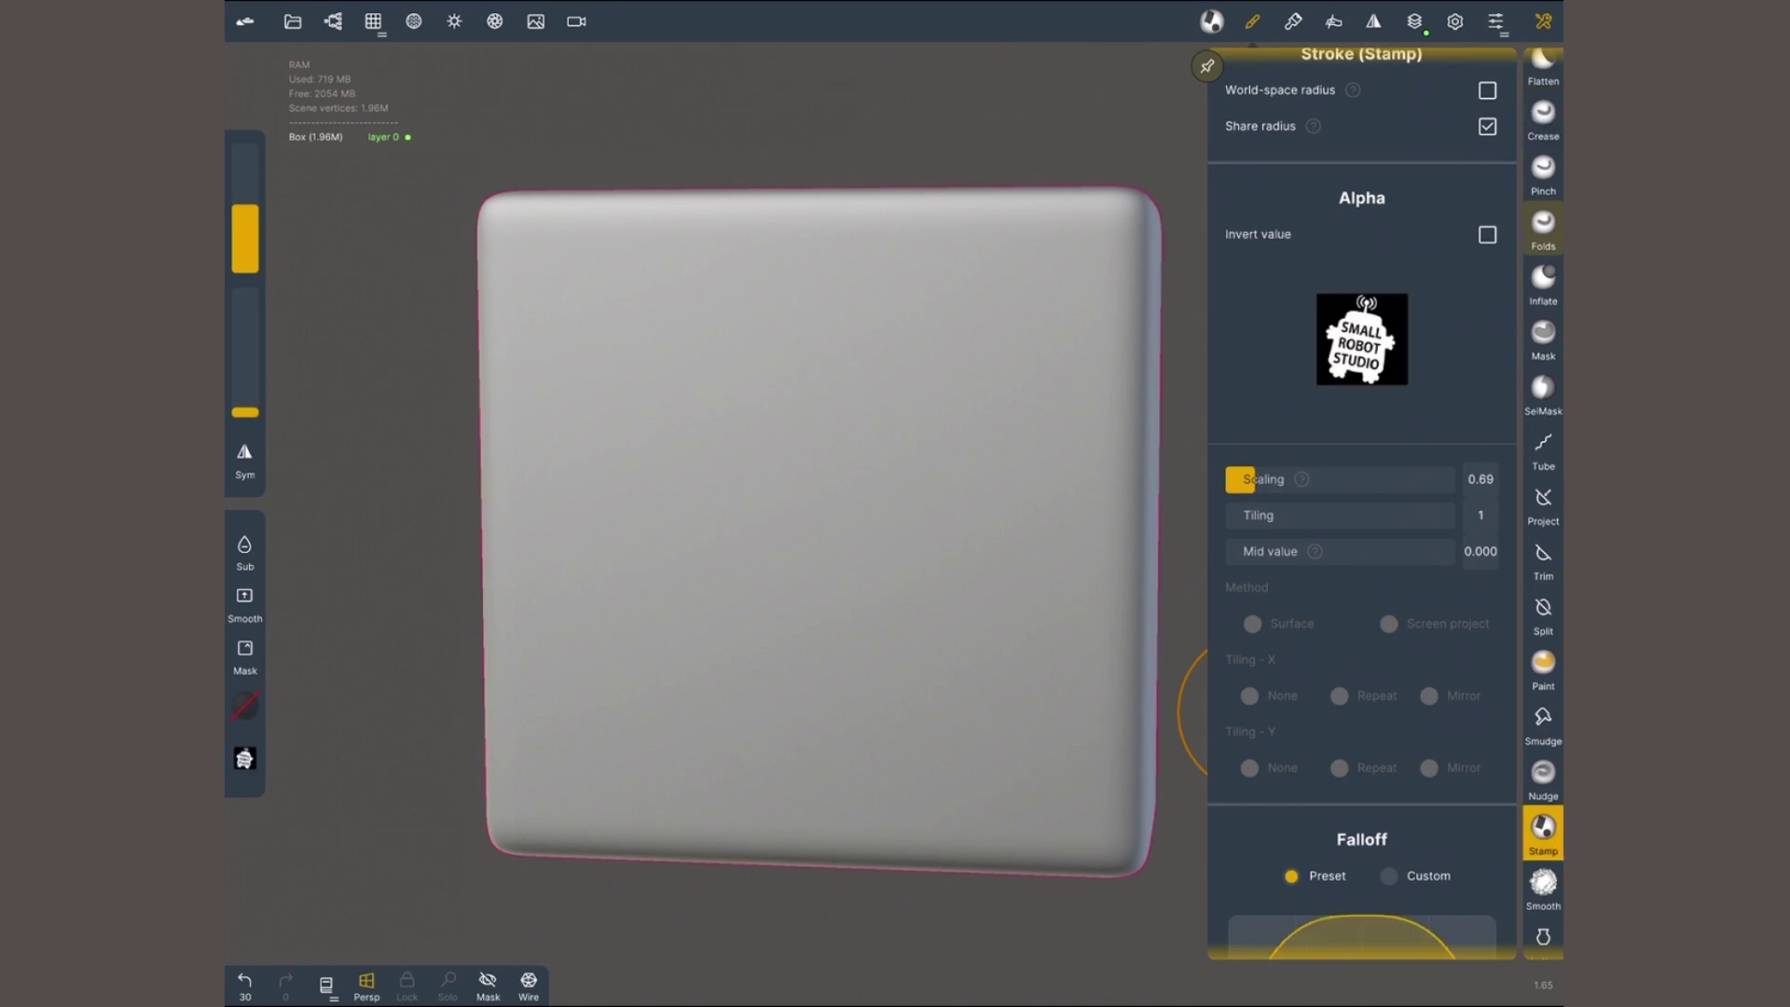
{"action": "left_click_drag", "start_coordinate": [802, 503], "coordinate": [994, 171]}
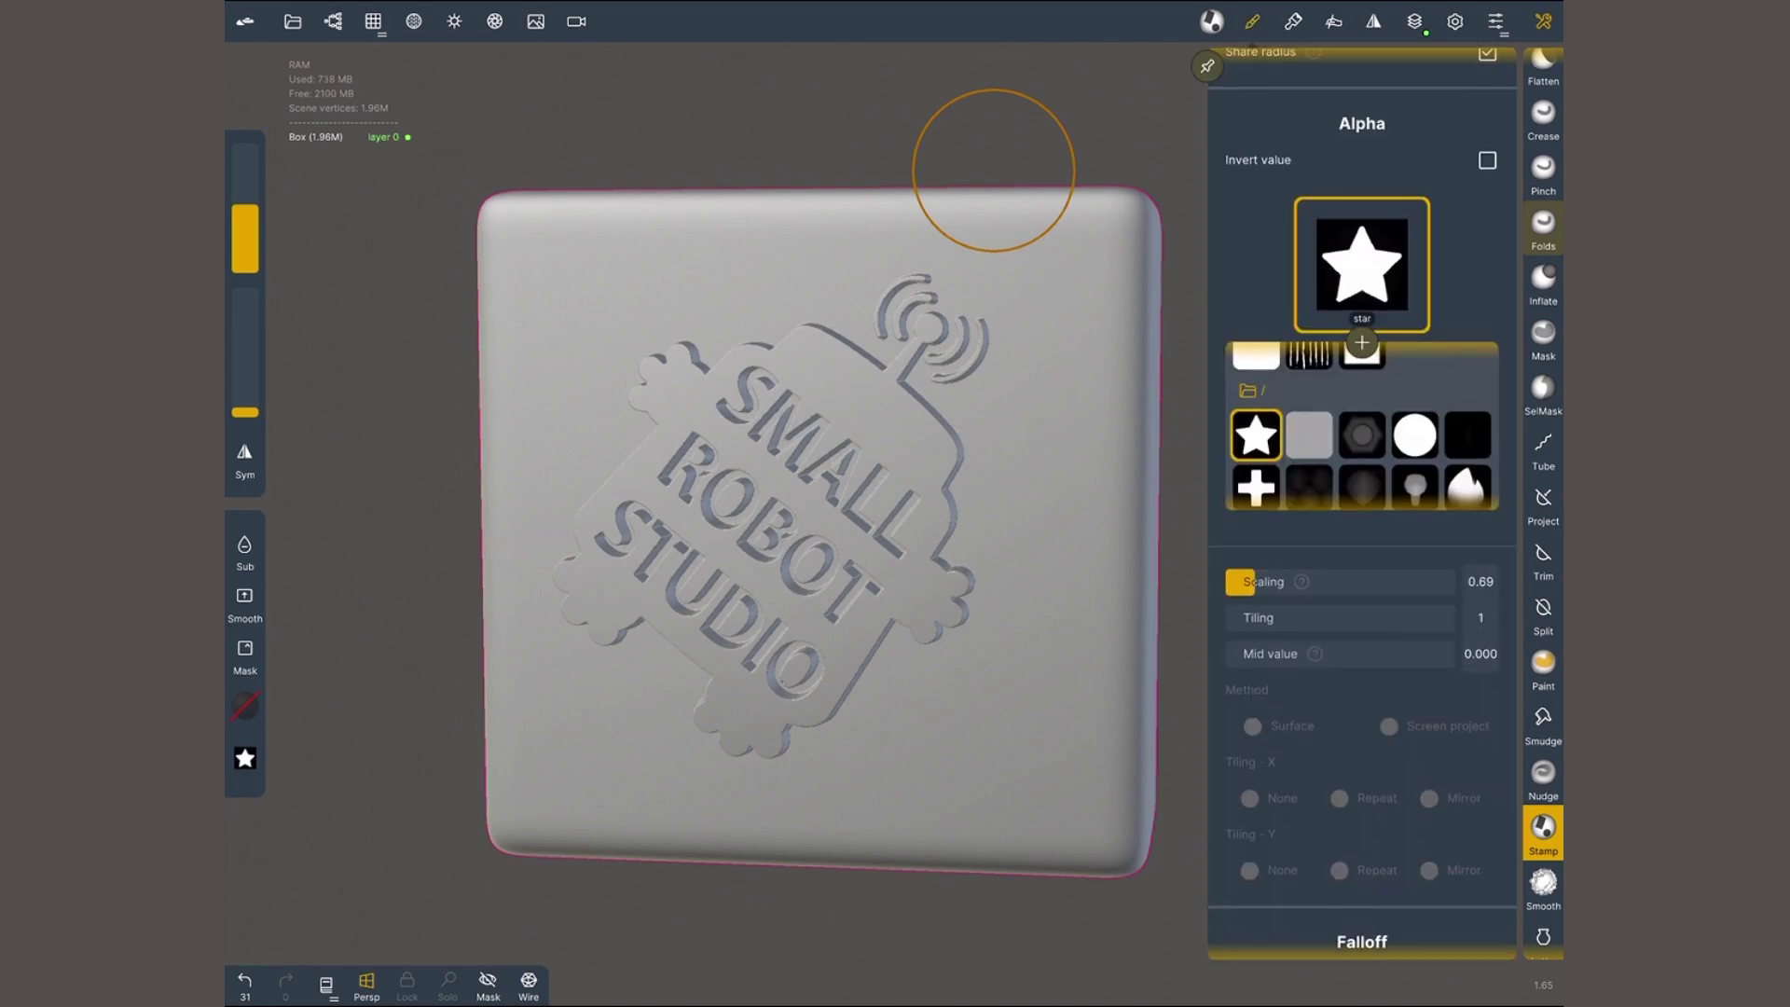
- Stamp small stars around the logo on the front face using the star alpha
{"action": "left_click_drag", "start_coordinate": [996, 724], "coordinate": [1039, 705]}
{"action": "left_click_drag", "start_coordinate": [1051, 399], "coordinate": [1087, 382]}
{"action": "left_click_drag", "start_coordinate": [687, 264], "coordinate": [651, 239]}
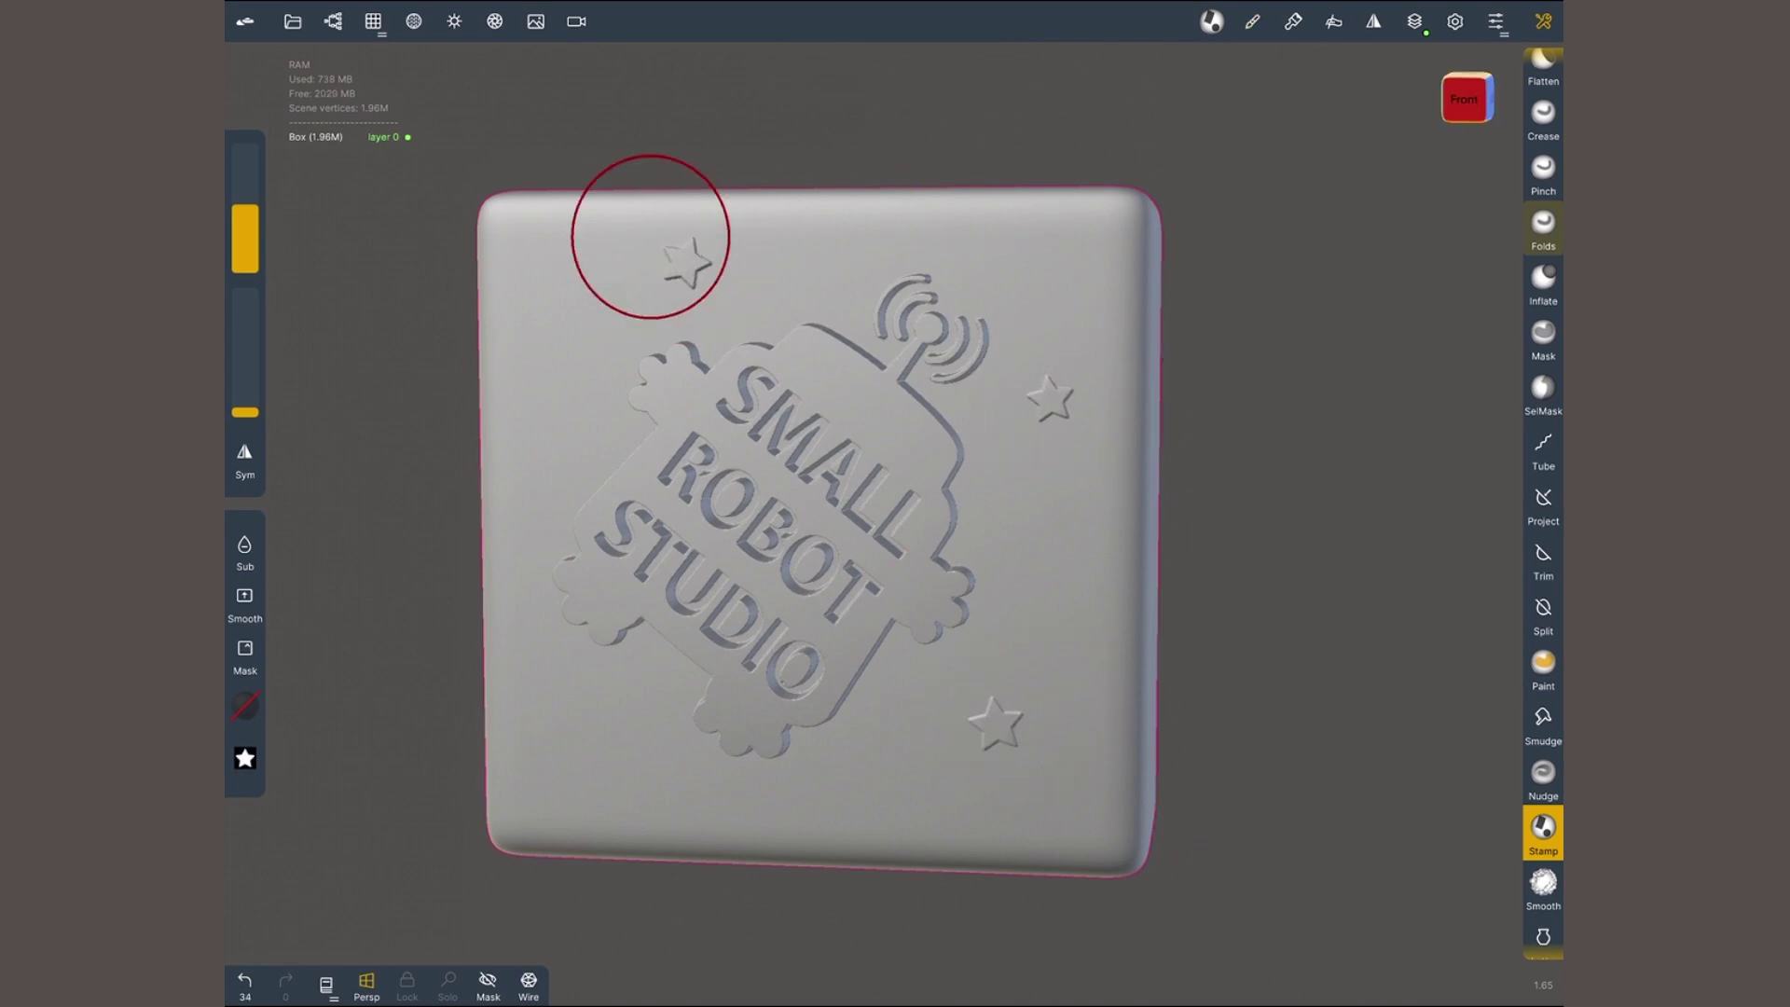
{"action": "left_click_drag", "start_coordinate": [549, 443], "coordinate": [514, 445]}
{"action": "left_click_drag", "start_coordinate": [565, 748], "coordinate": [544, 802]}
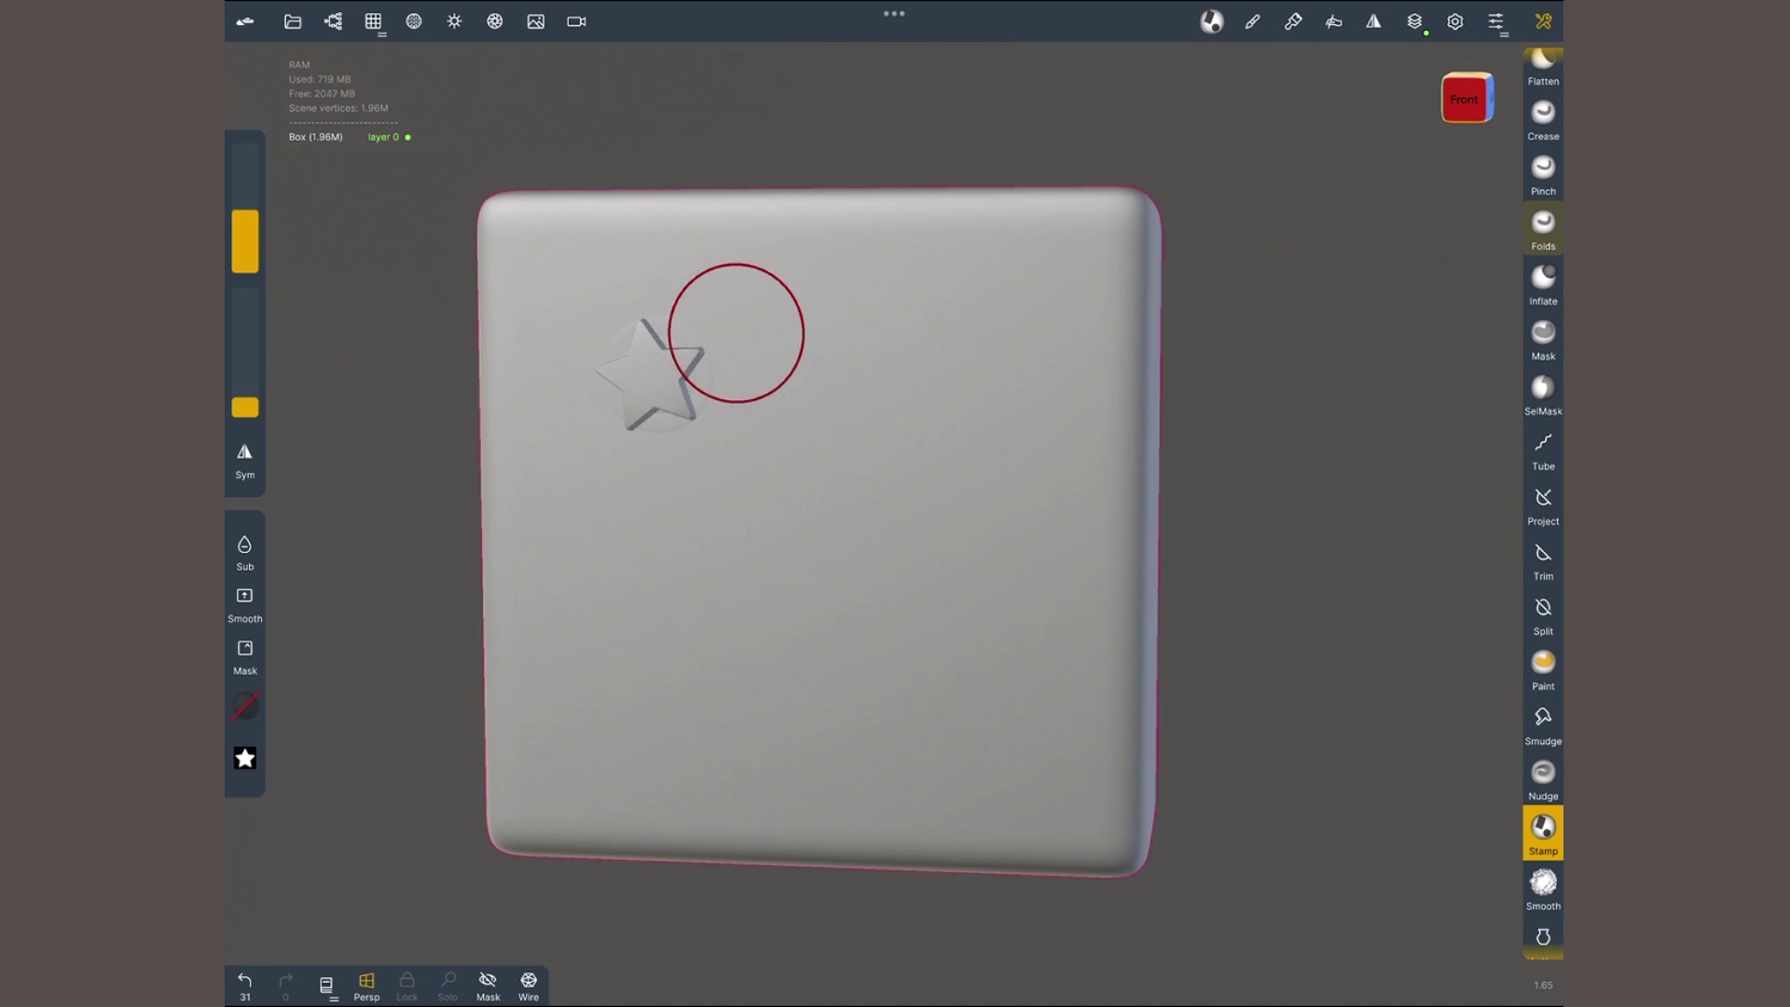
- Stamp four more stars of varying size at the upper right, center, lower right and lower left of the front face
{"action": "left_click_drag", "start_coordinate": [1031, 388], "coordinate": [1088, 372]}
{"action": "left_click", "coordinate": [835, 560]}
{"action": "left_click", "coordinate": [997, 671]}
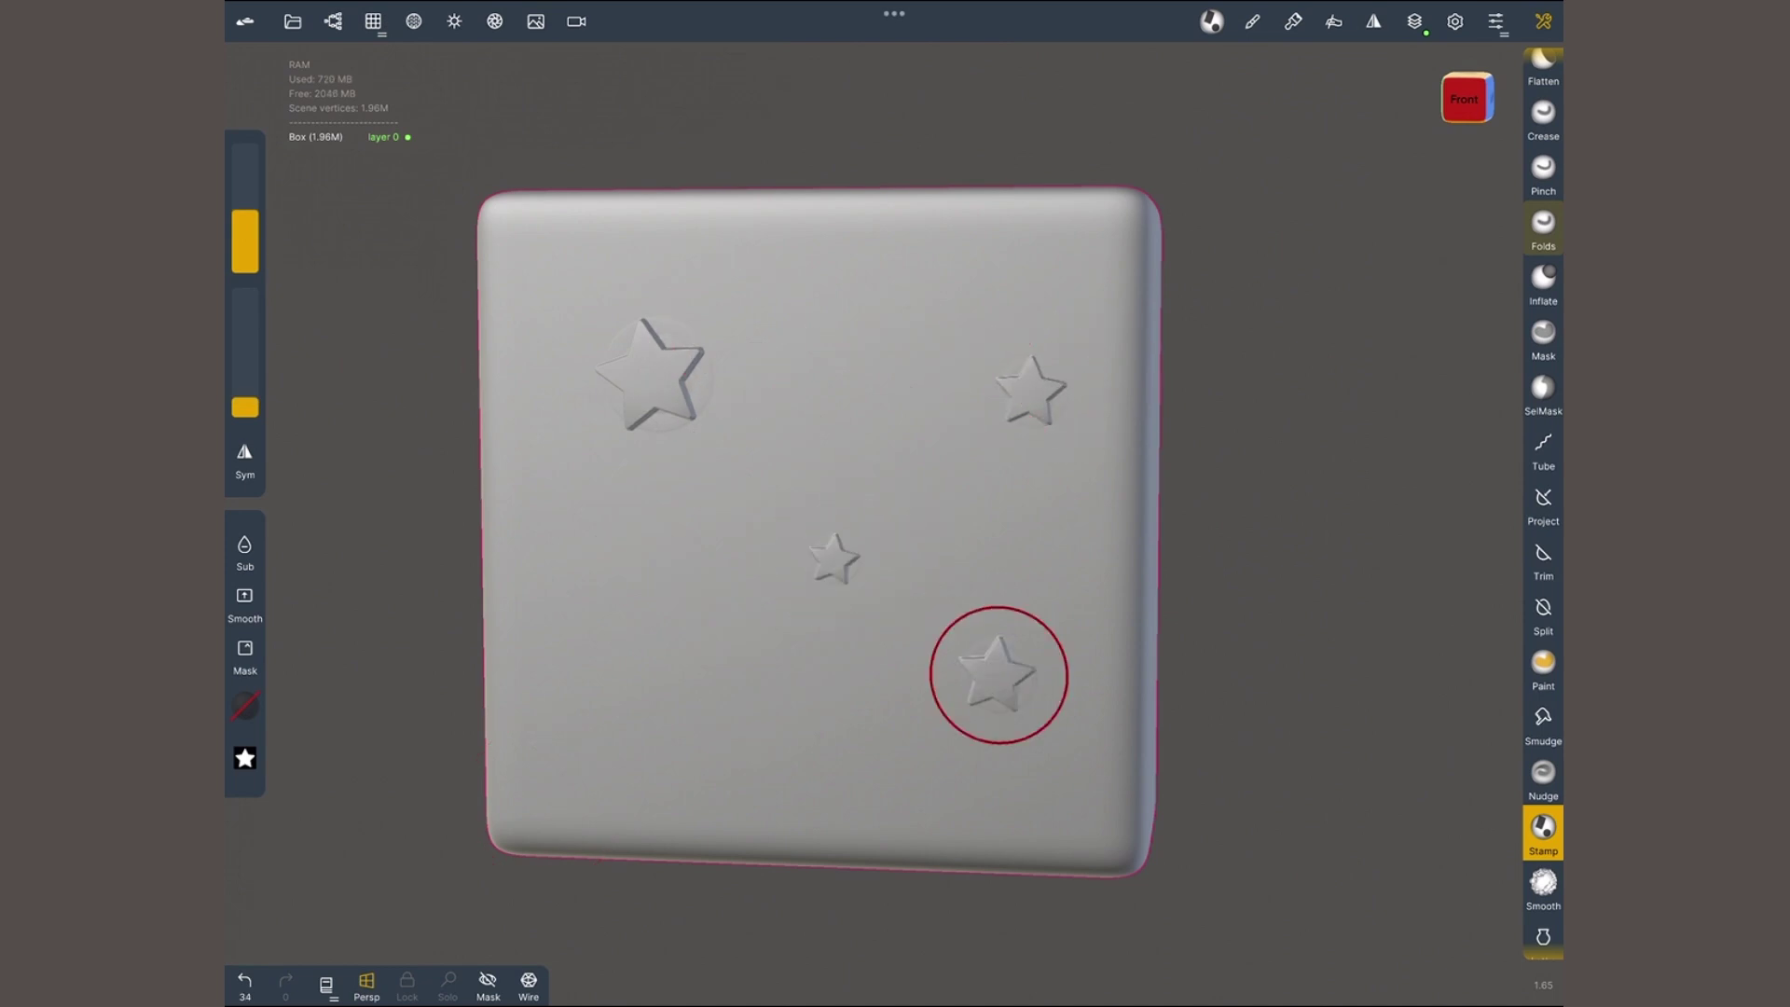
{"action": "left_click", "coordinate": [616, 698]}
{"action": "left_click_drag", "start_coordinate": [615, 697], "coordinate": [674, 677]}
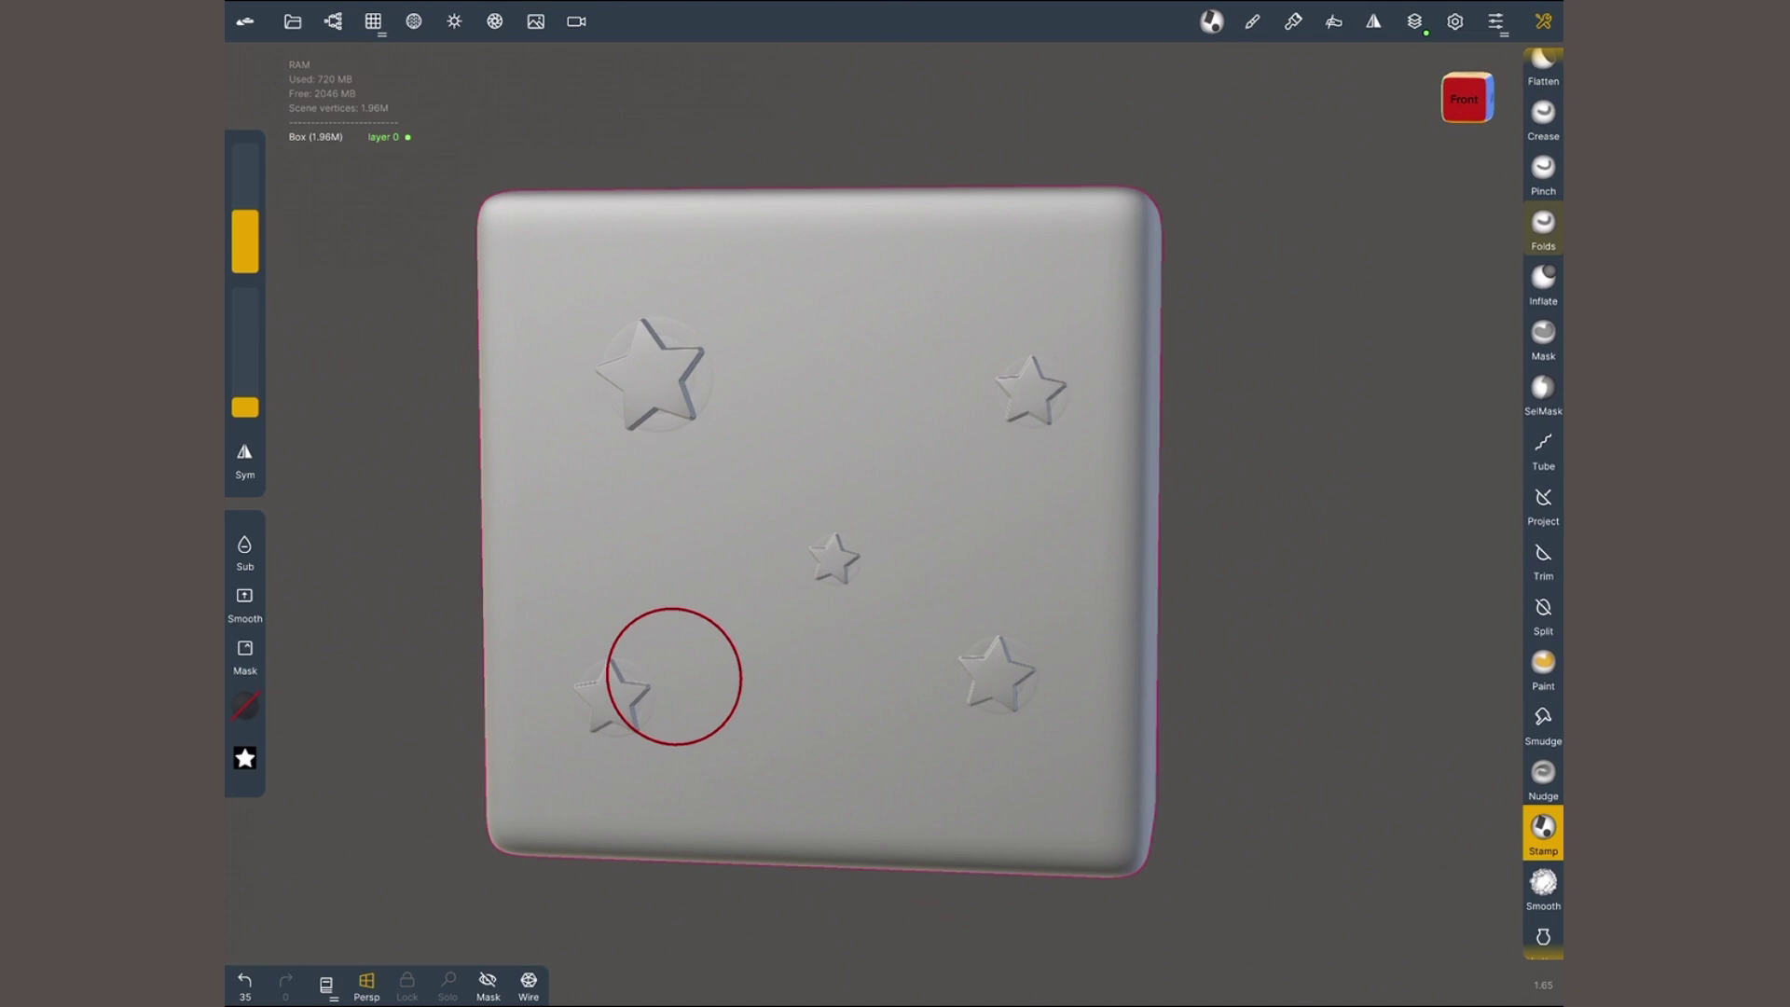
- Assign the square alpha to the Stamp brush and stamp raised squares above, beside and below the central star
{"action": "left_click", "coordinate": [1251, 21]}
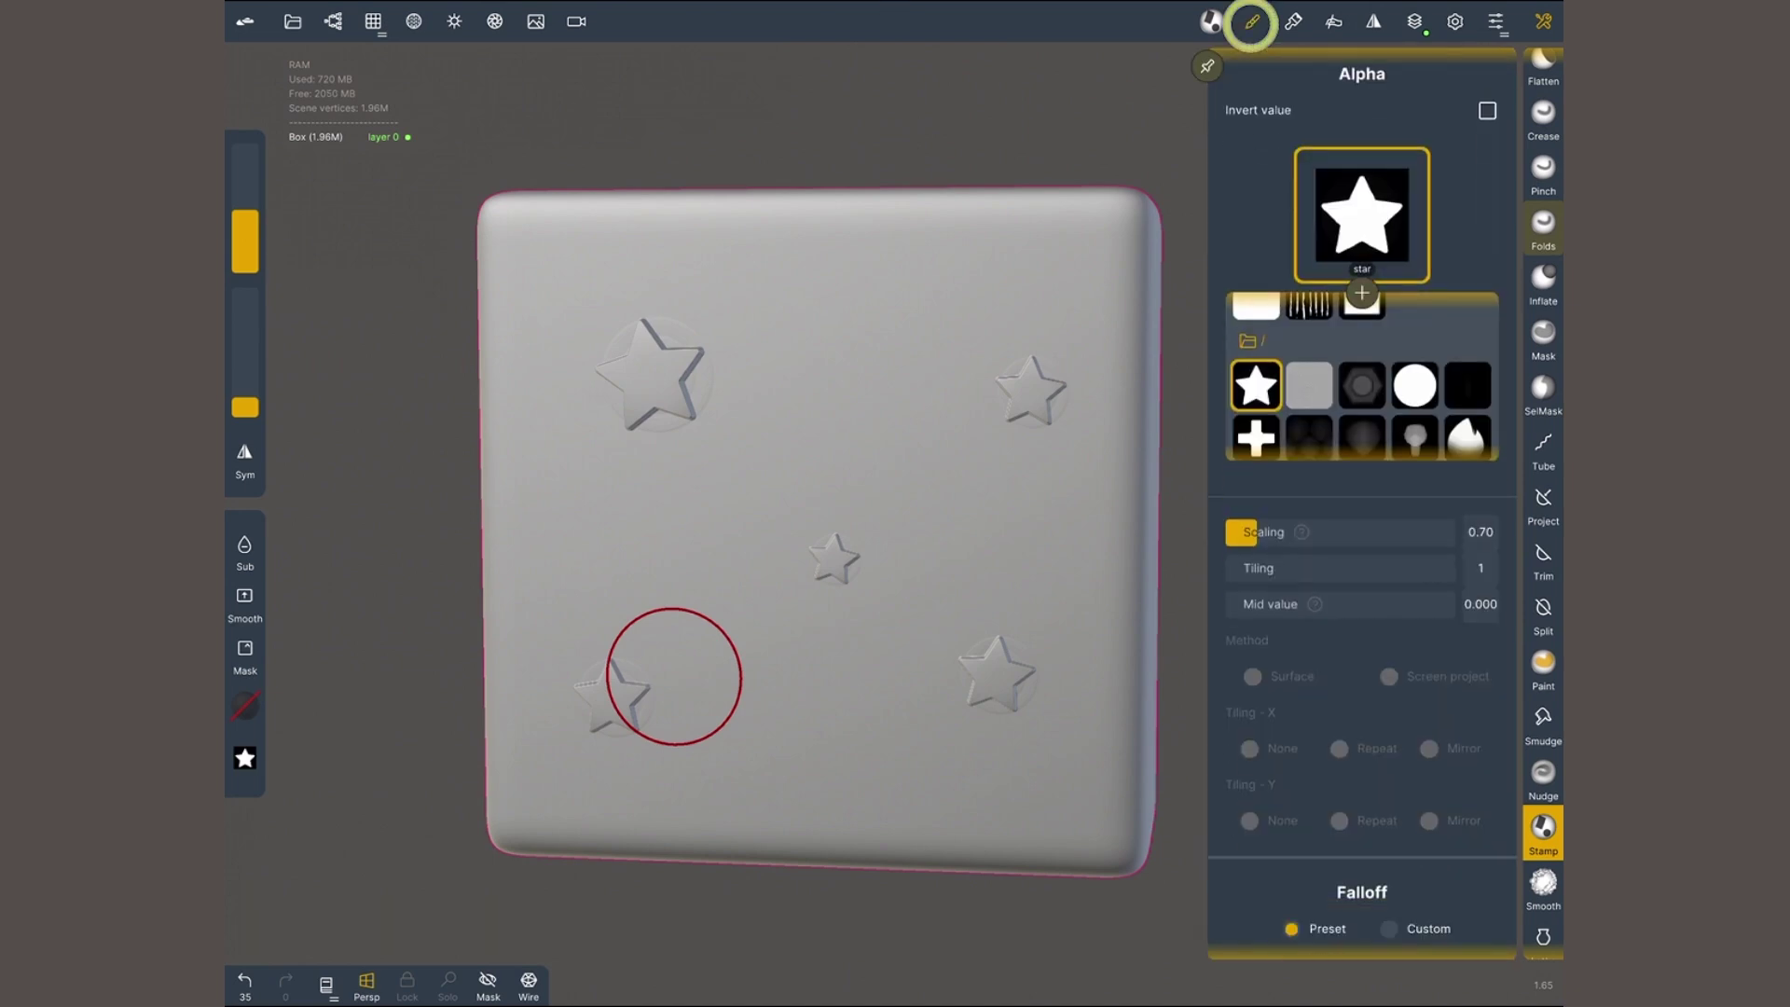
{"action": "scroll", "coordinate": [1362, 559], "scroll_direction": "down", "scroll_amount": 8}
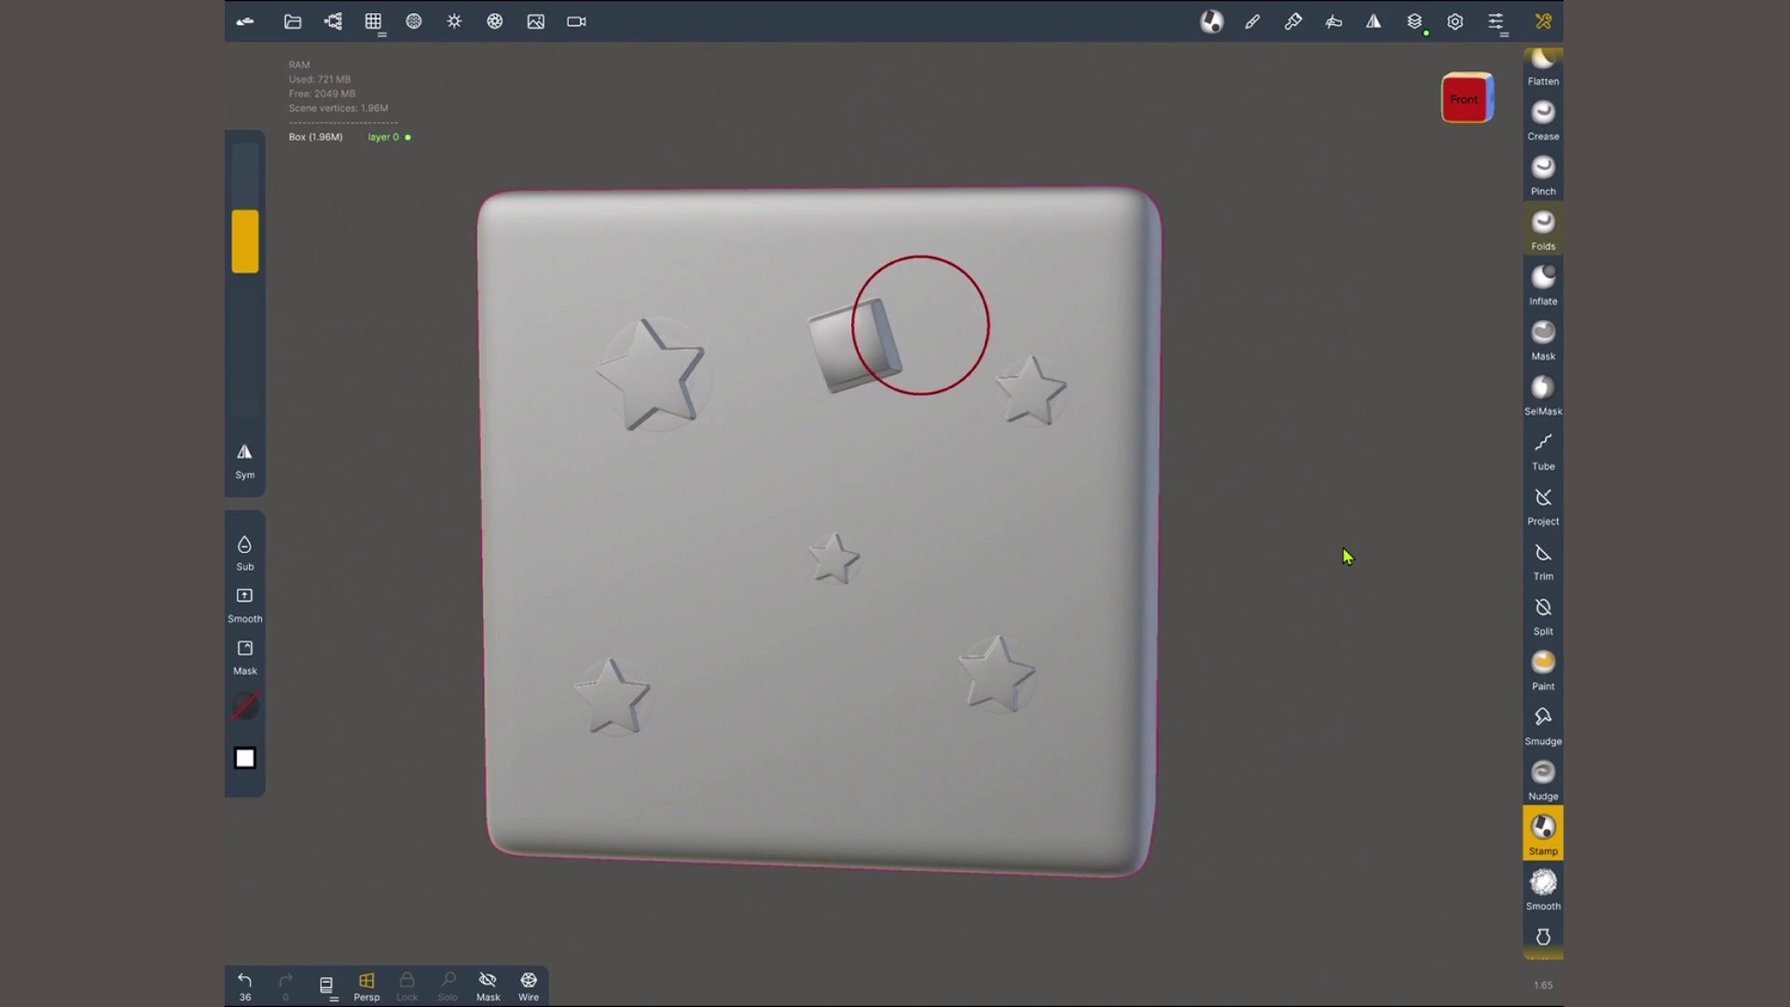
{"action": "left_click", "coordinate": [647, 559]}
{"action": "left_click", "coordinate": [1018, 530]}
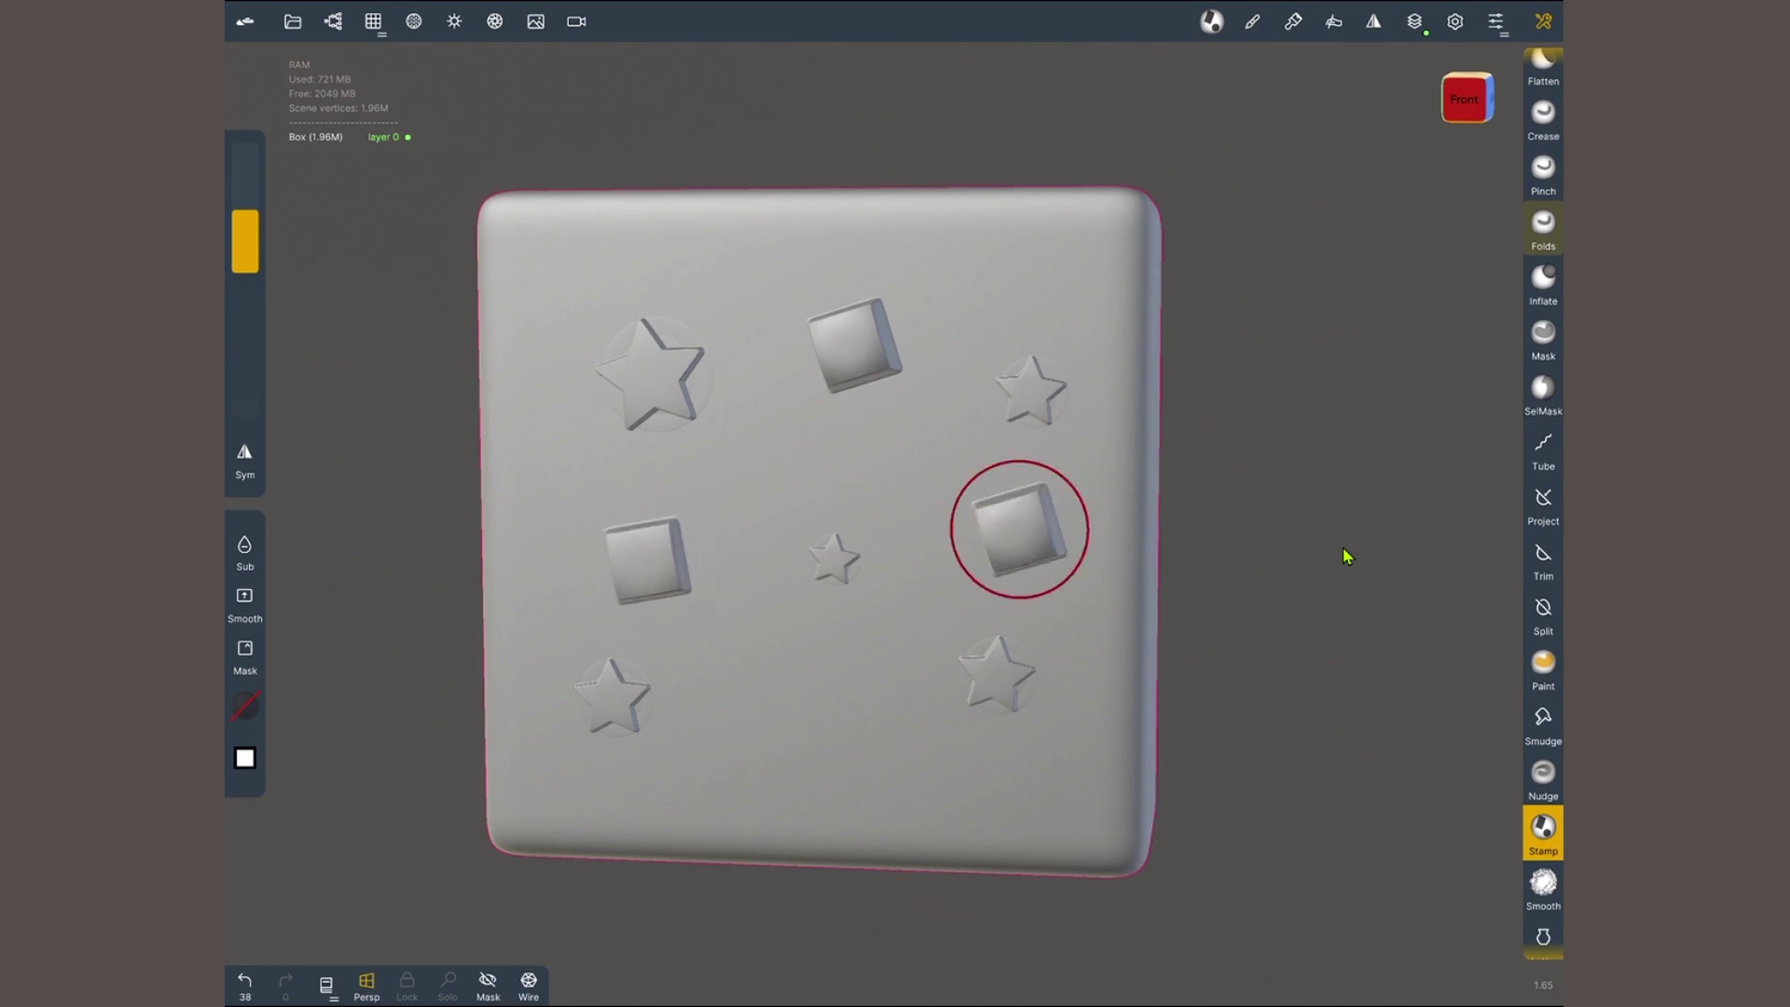
{"action": "mouse_move", "coordinate": [1343, 547]}
{"action": "left_mouse_down"}
{"action": "mouse_move", "coordinate": [1026, 547]}
{"action": "mouse_move", "coordinate": [1329, 547]}
{"action": "left_mouse_up"}
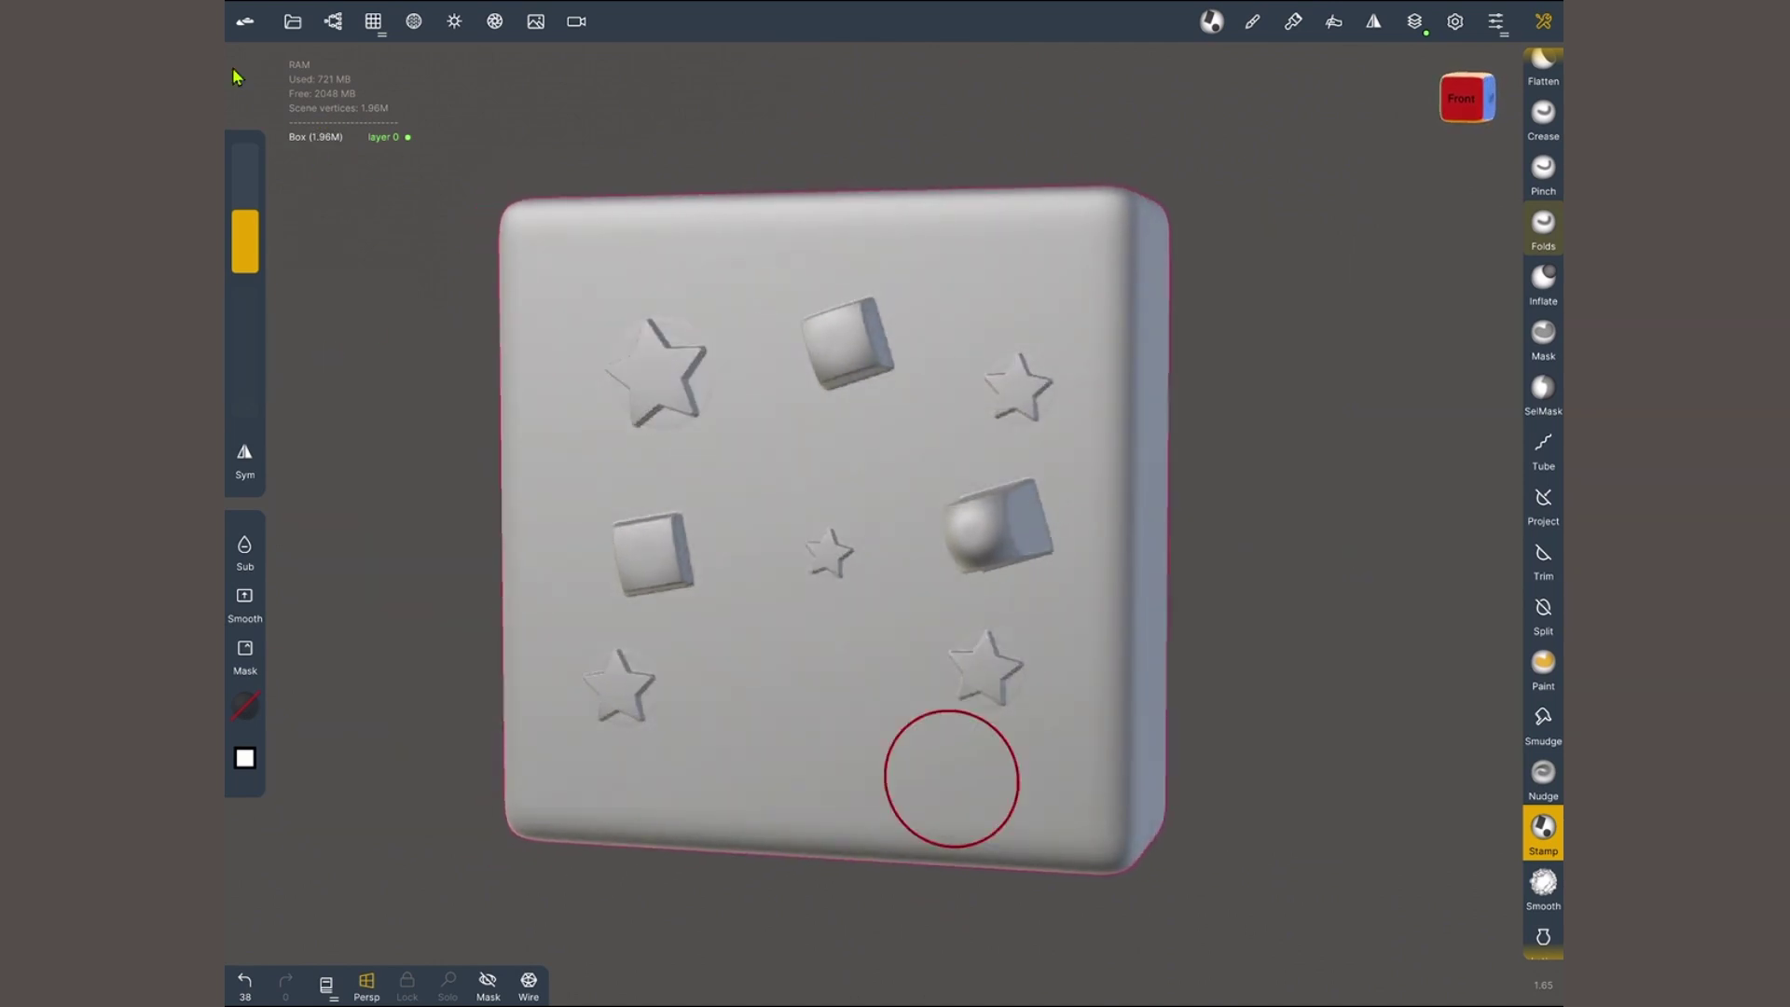
{"action": "left_click_drag", "start_coordinate": [255, 256], "coordinate": [255, 248]}
{"action": "left_click_drag", "start_coordinate": [774, 700], "coordinate": [817, 691]}
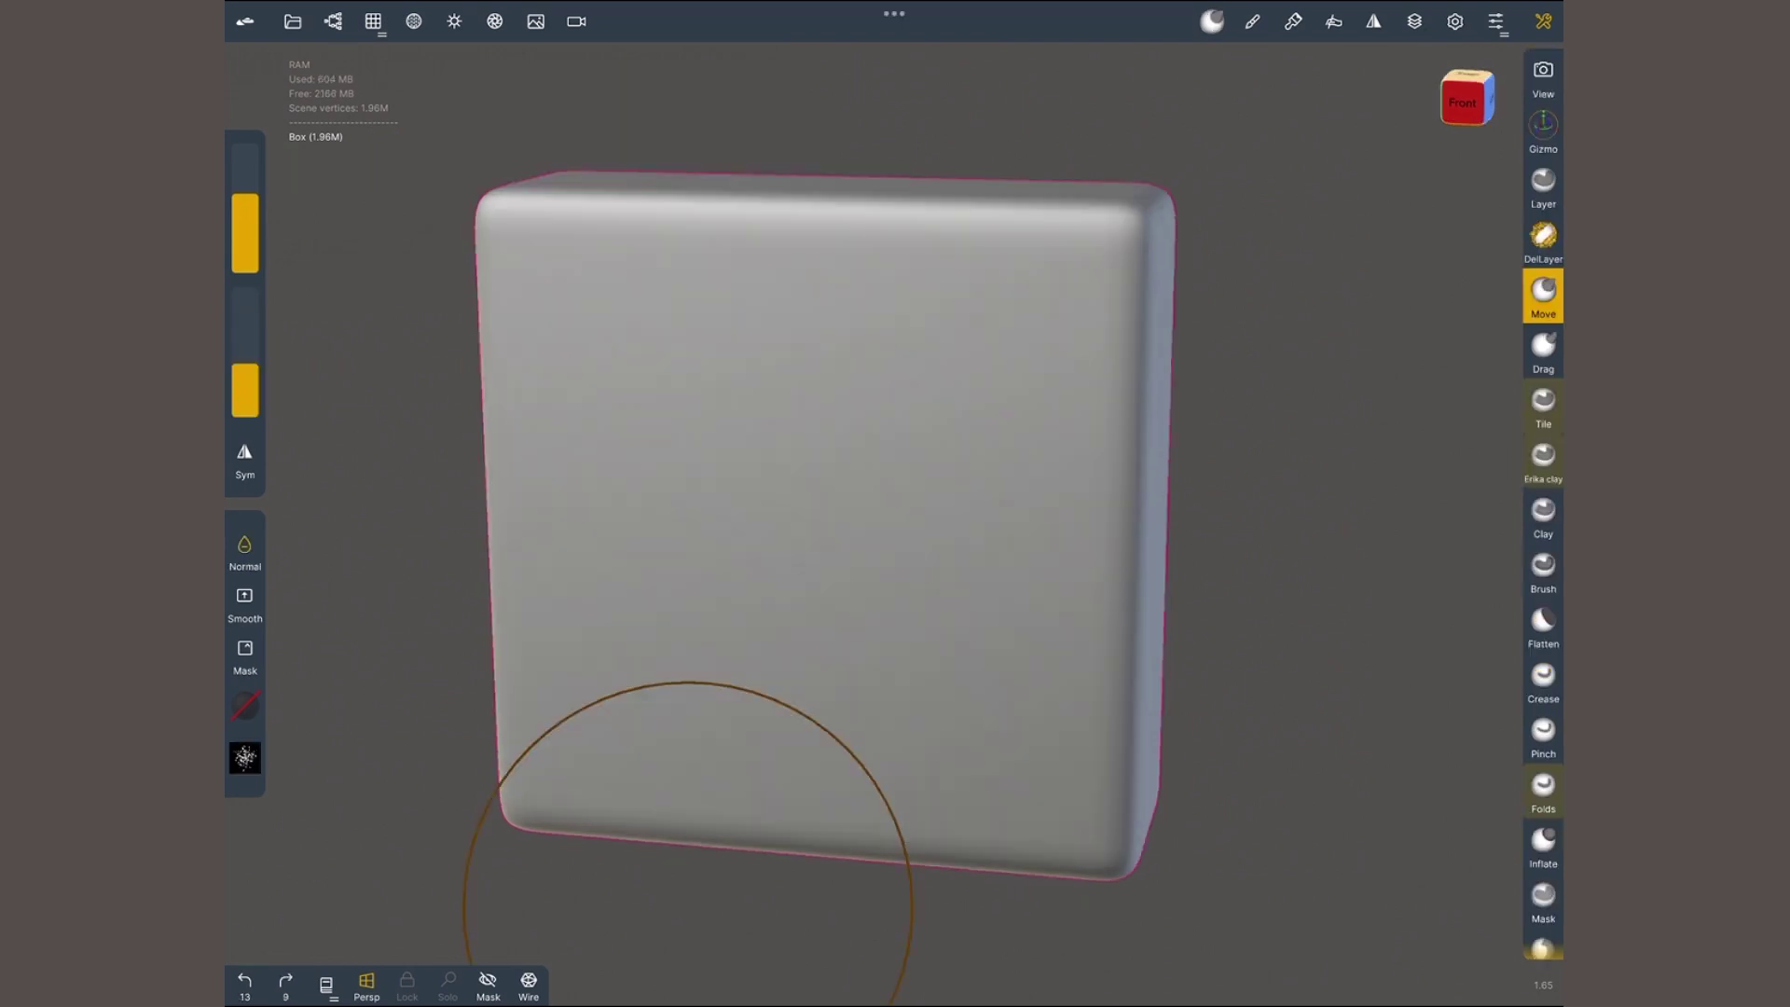
- Pull clusters of pebbles out of three spots on the front face using the Move brush with the scattered-speckle alpha
{"action": "left_click_drag", "start_coordinate": [652, 415], "coordinate": [657, 419]}
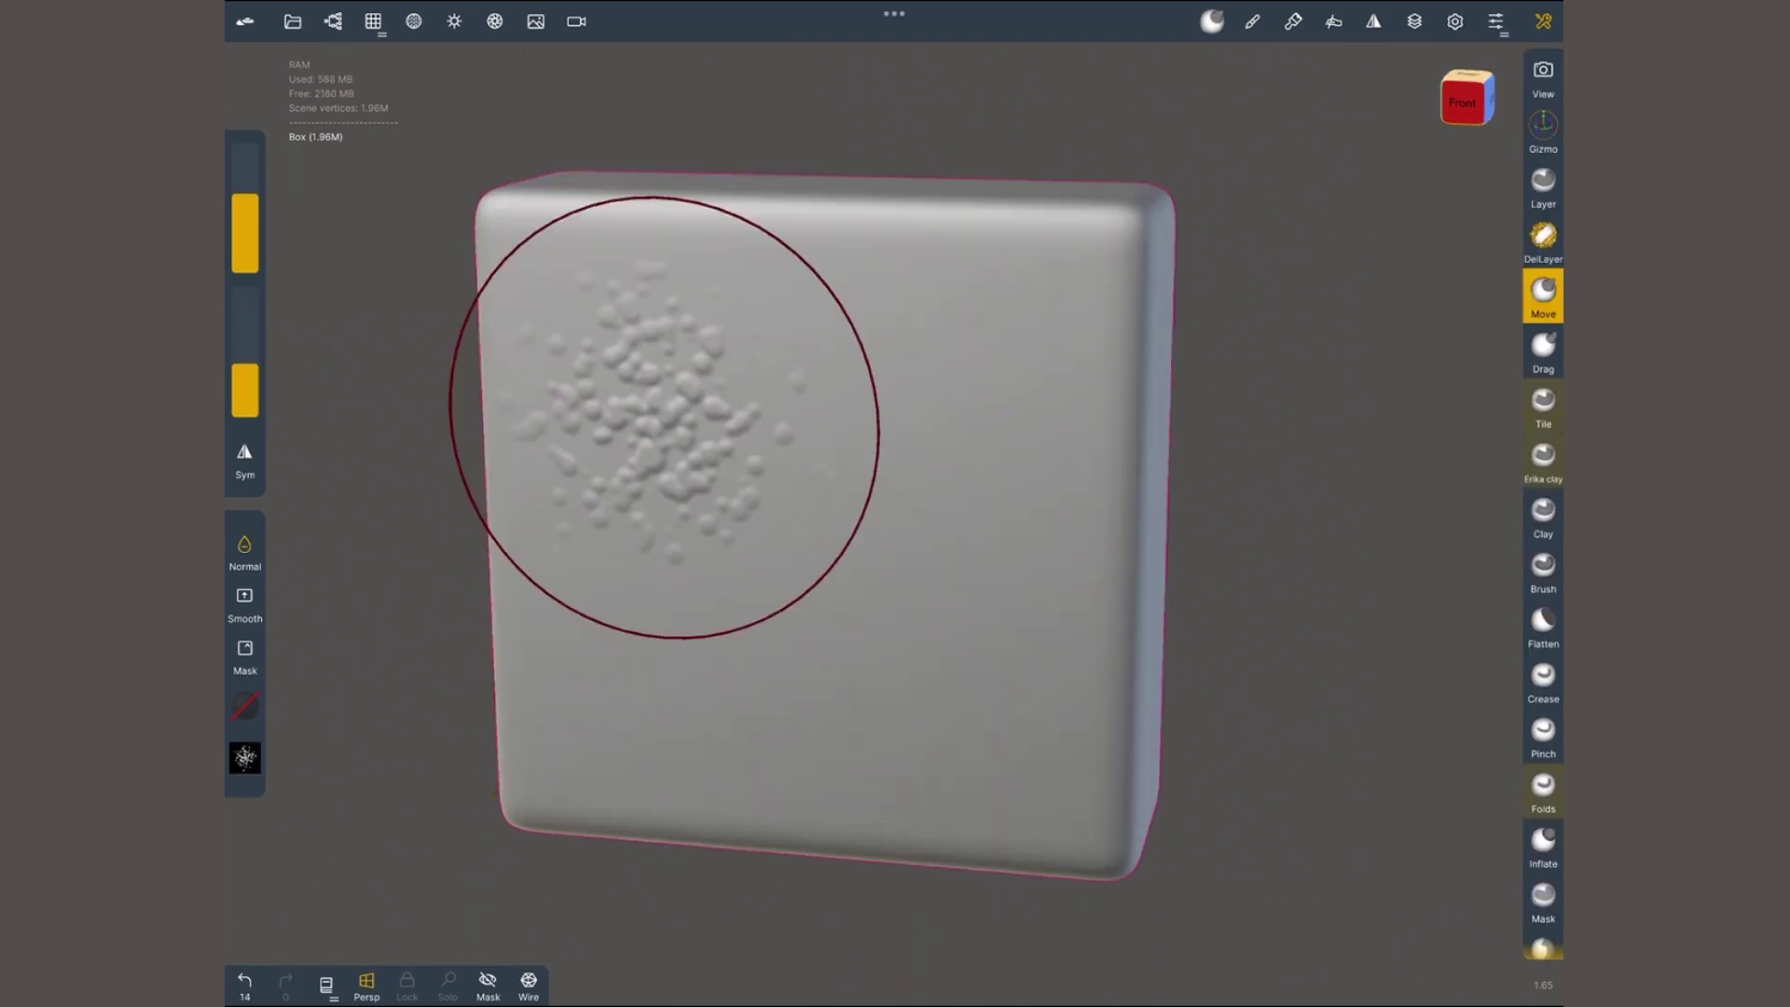
{"action": "left_click", "coordinate": [914, 457]}
{"action": "left_click", "coordinate": [763, 658]}
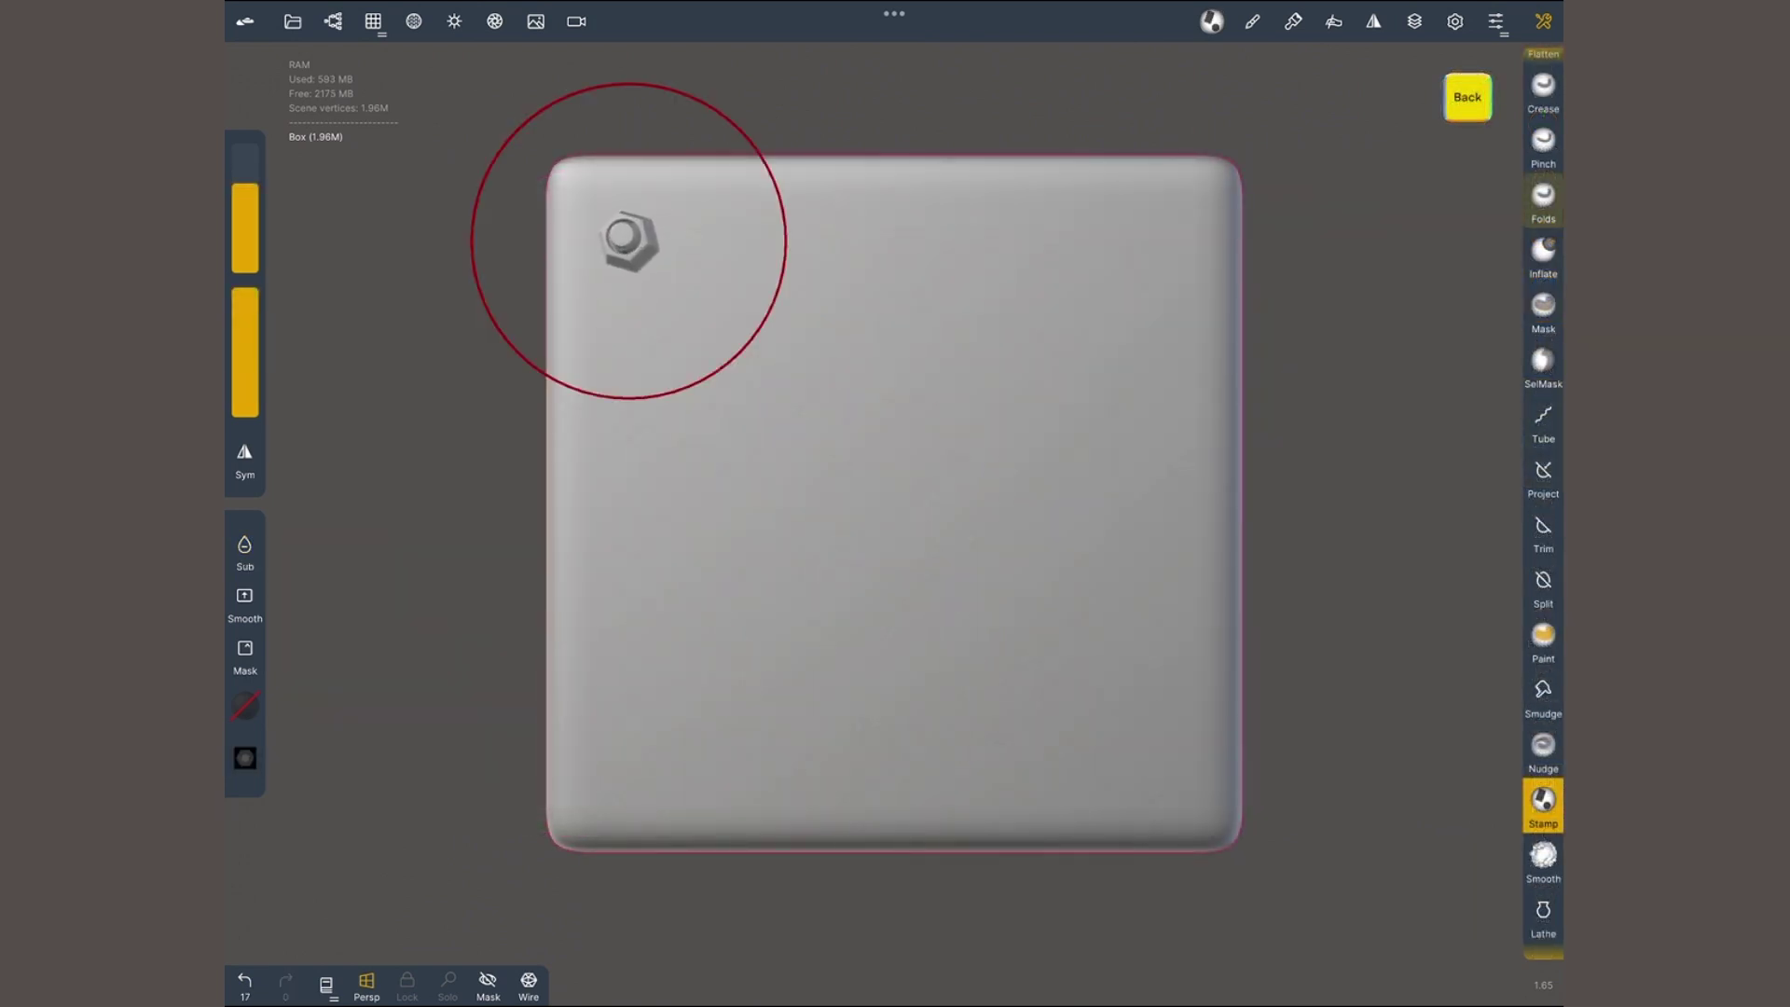
- Stamp hexagonal bolts onto the remaining three corners of the back face and the robot logo in its center
{"action": "left_click", "coordinate": [1166, 232]}
{"action": "left_click", "coordinate": [615, 784]}
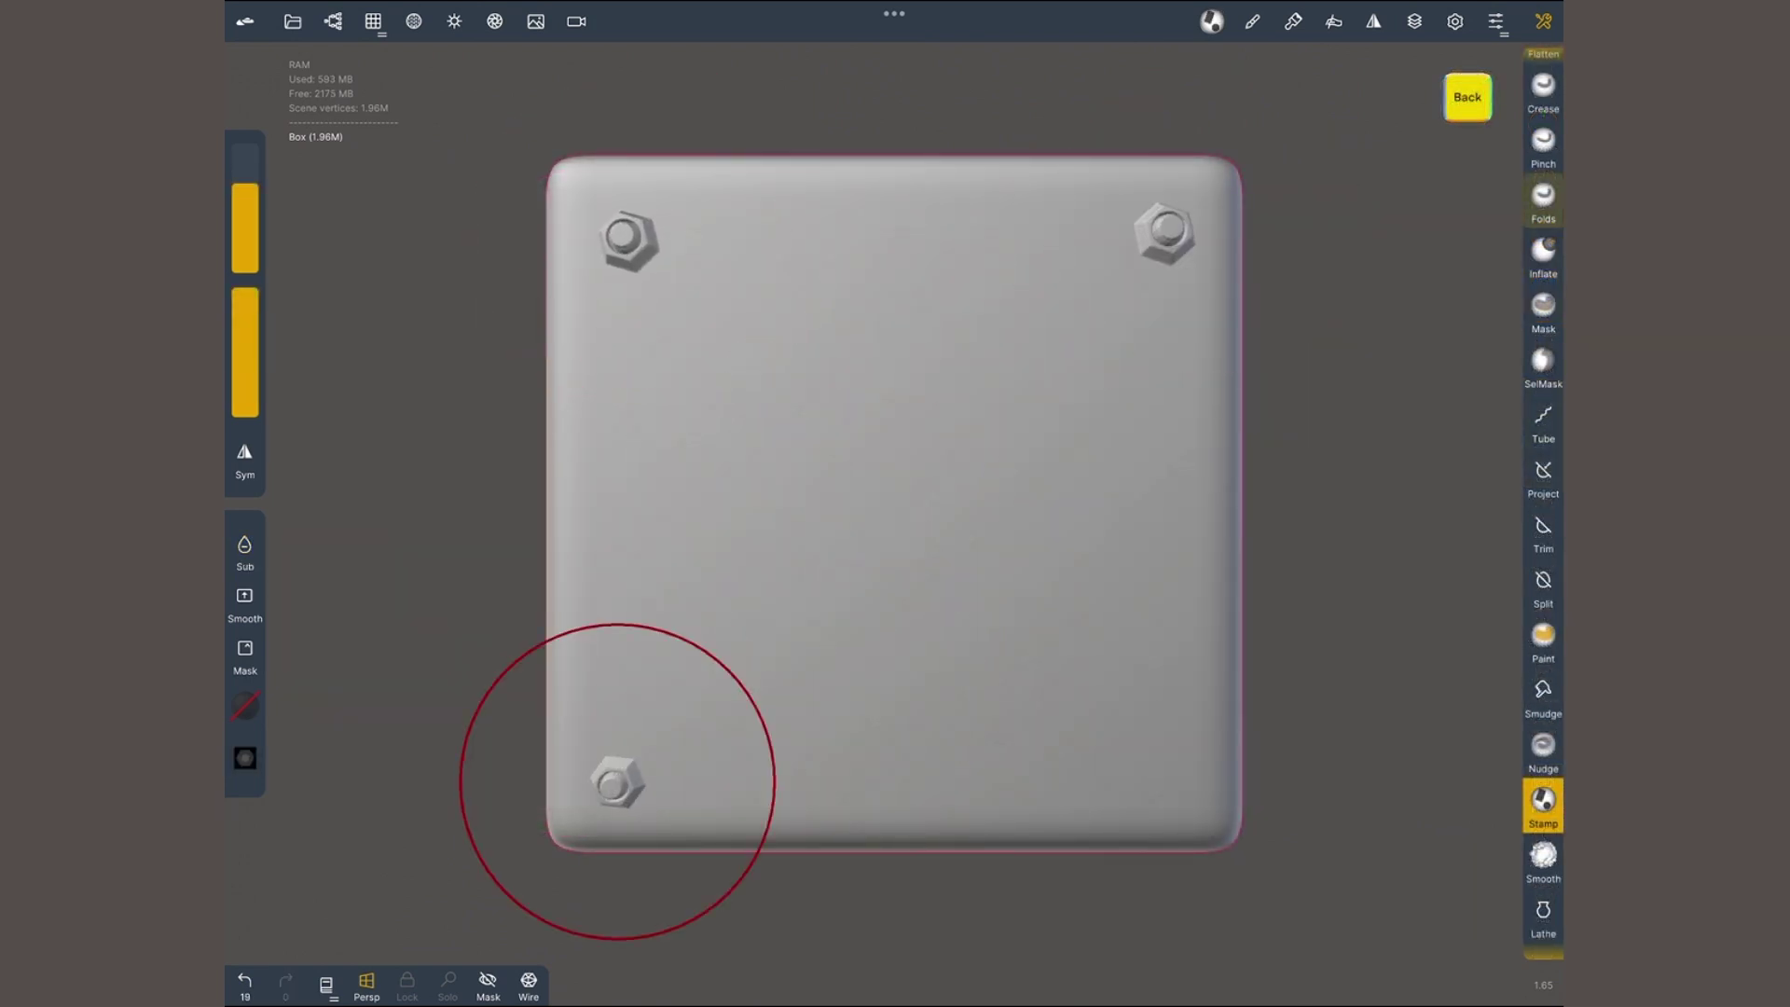
{"action": "left_click", "coordinate": [1162, 774]}
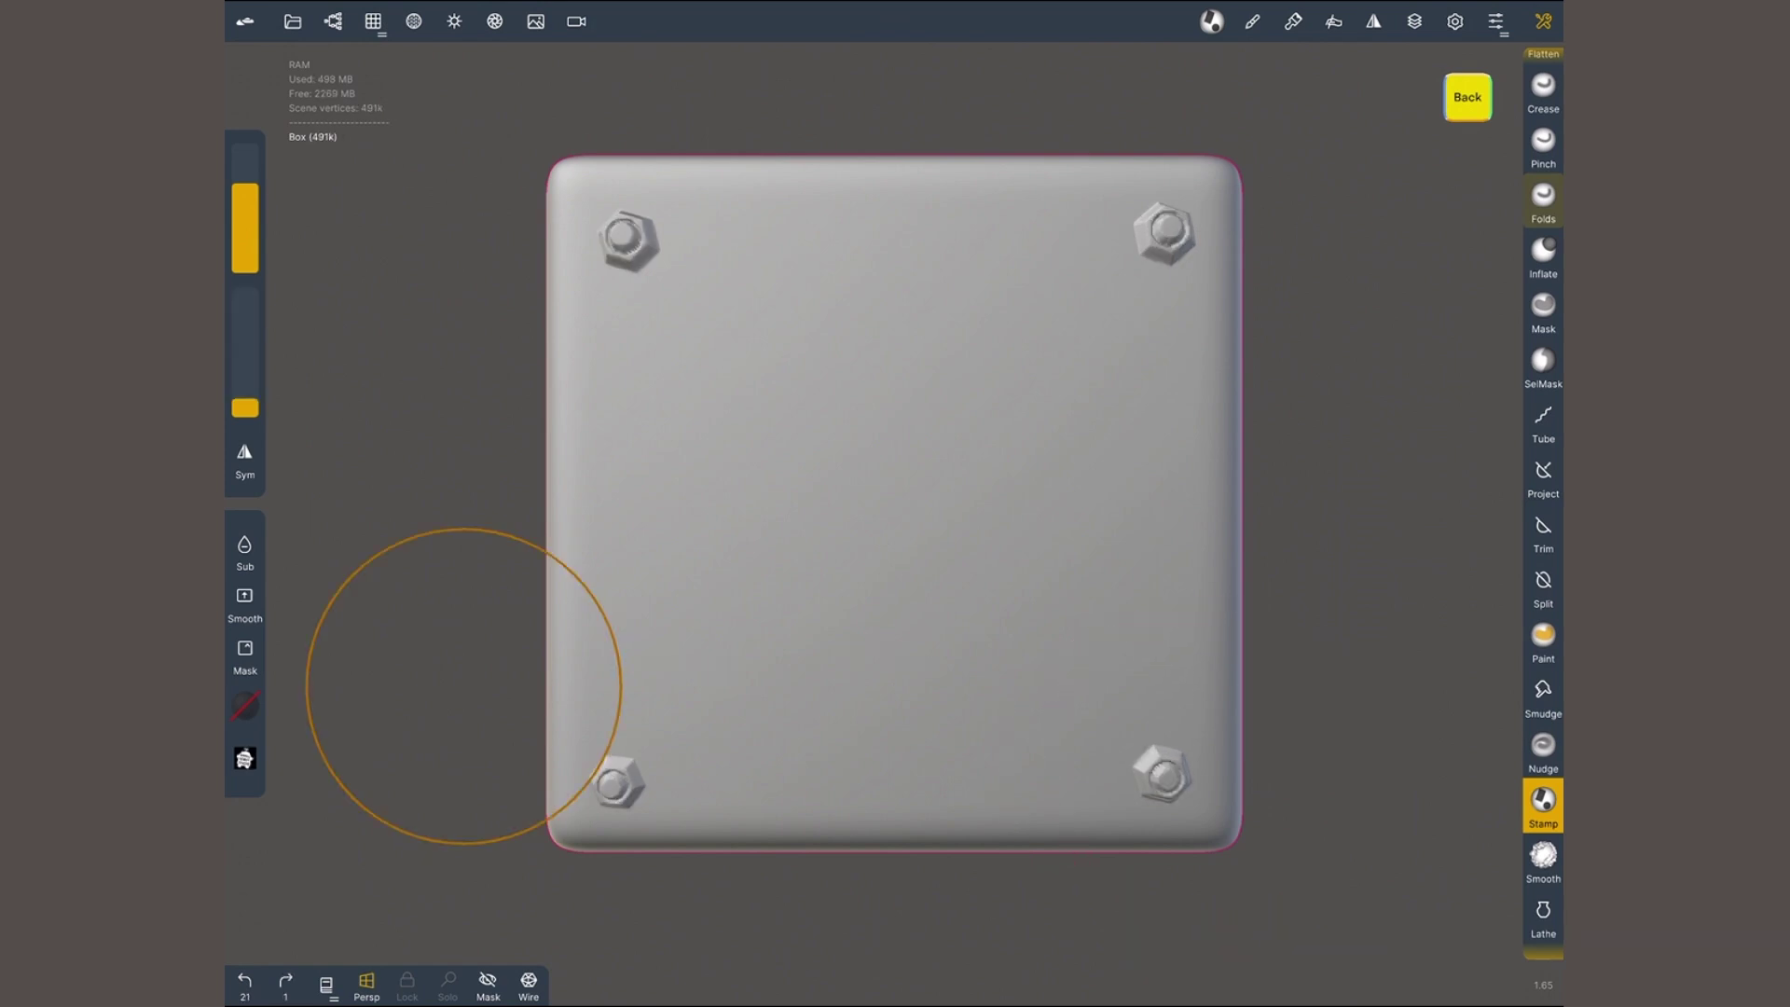
{"action": "mouse_move", "coordinate": [886, 511]}
{"action": "left_mouse_down"}
{"action": "mouse_move", "coordinate": [871, 523]}
{"action": "mouse_move", "coordinate": [897, 510]}
{"action": "mouse_move", "coordinate": [893, 480]}
{"action": "left_mouse_up"}
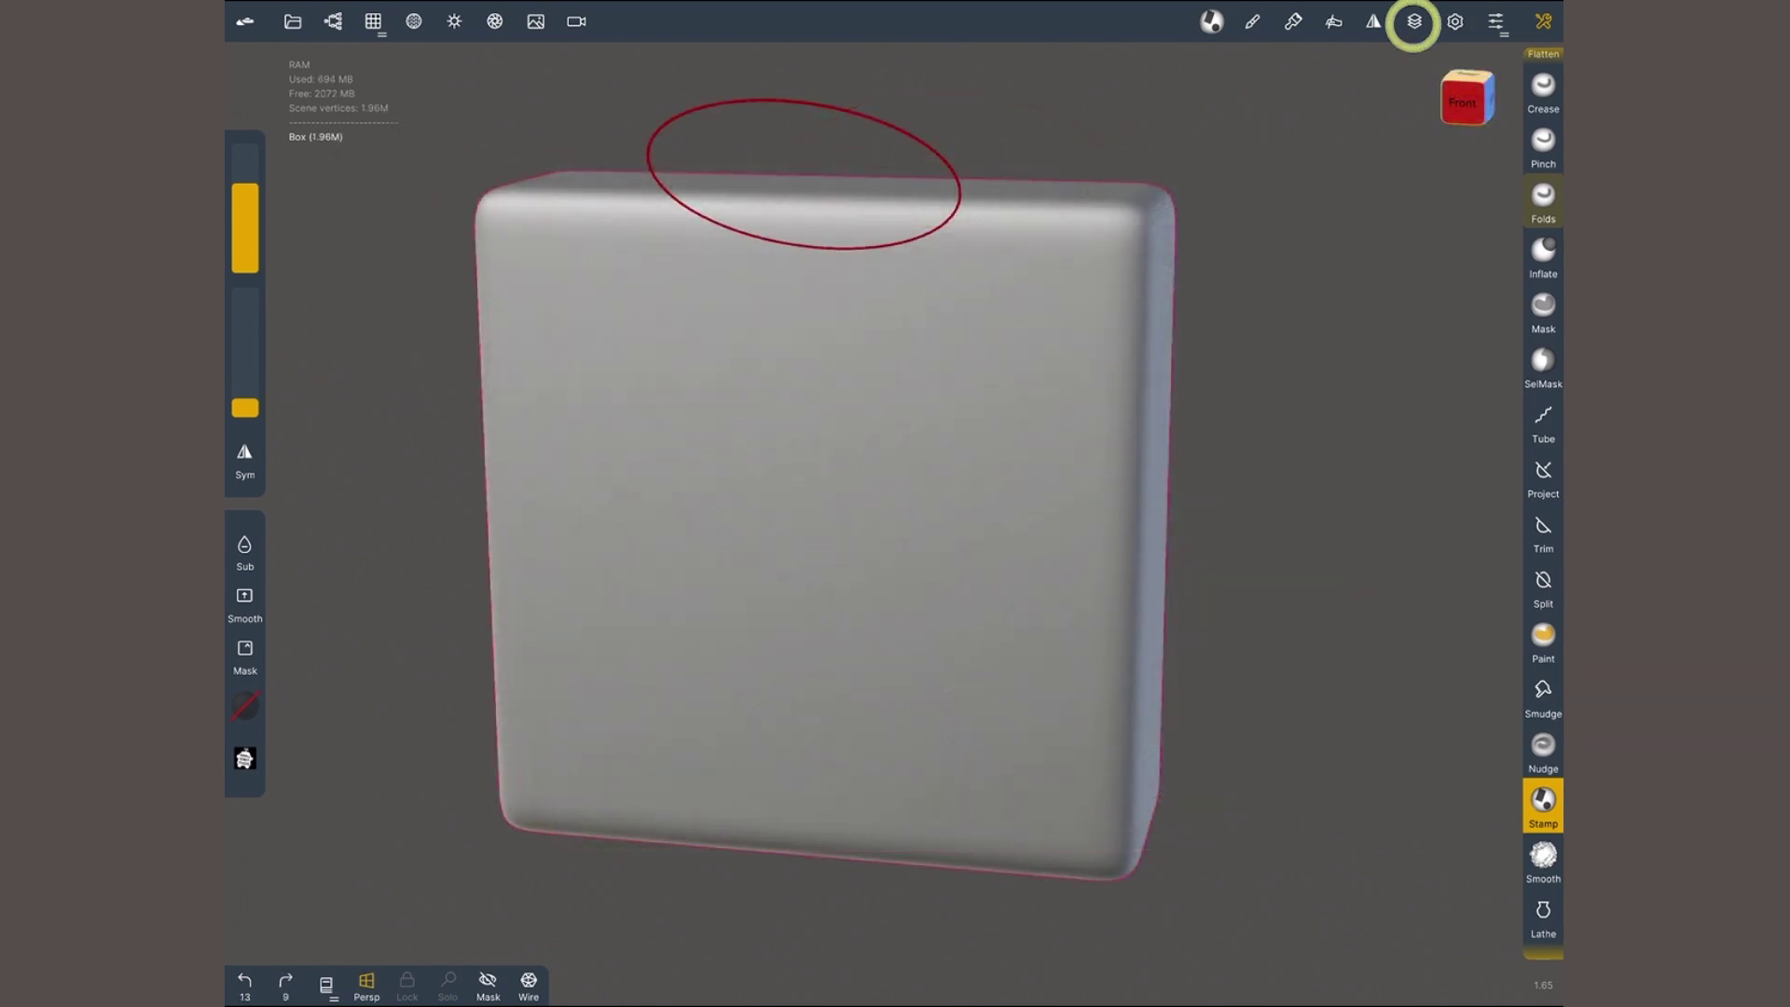
- Add a sculpting layer to the box
{"action": "left_click", "coordinate": [1414, 22]}
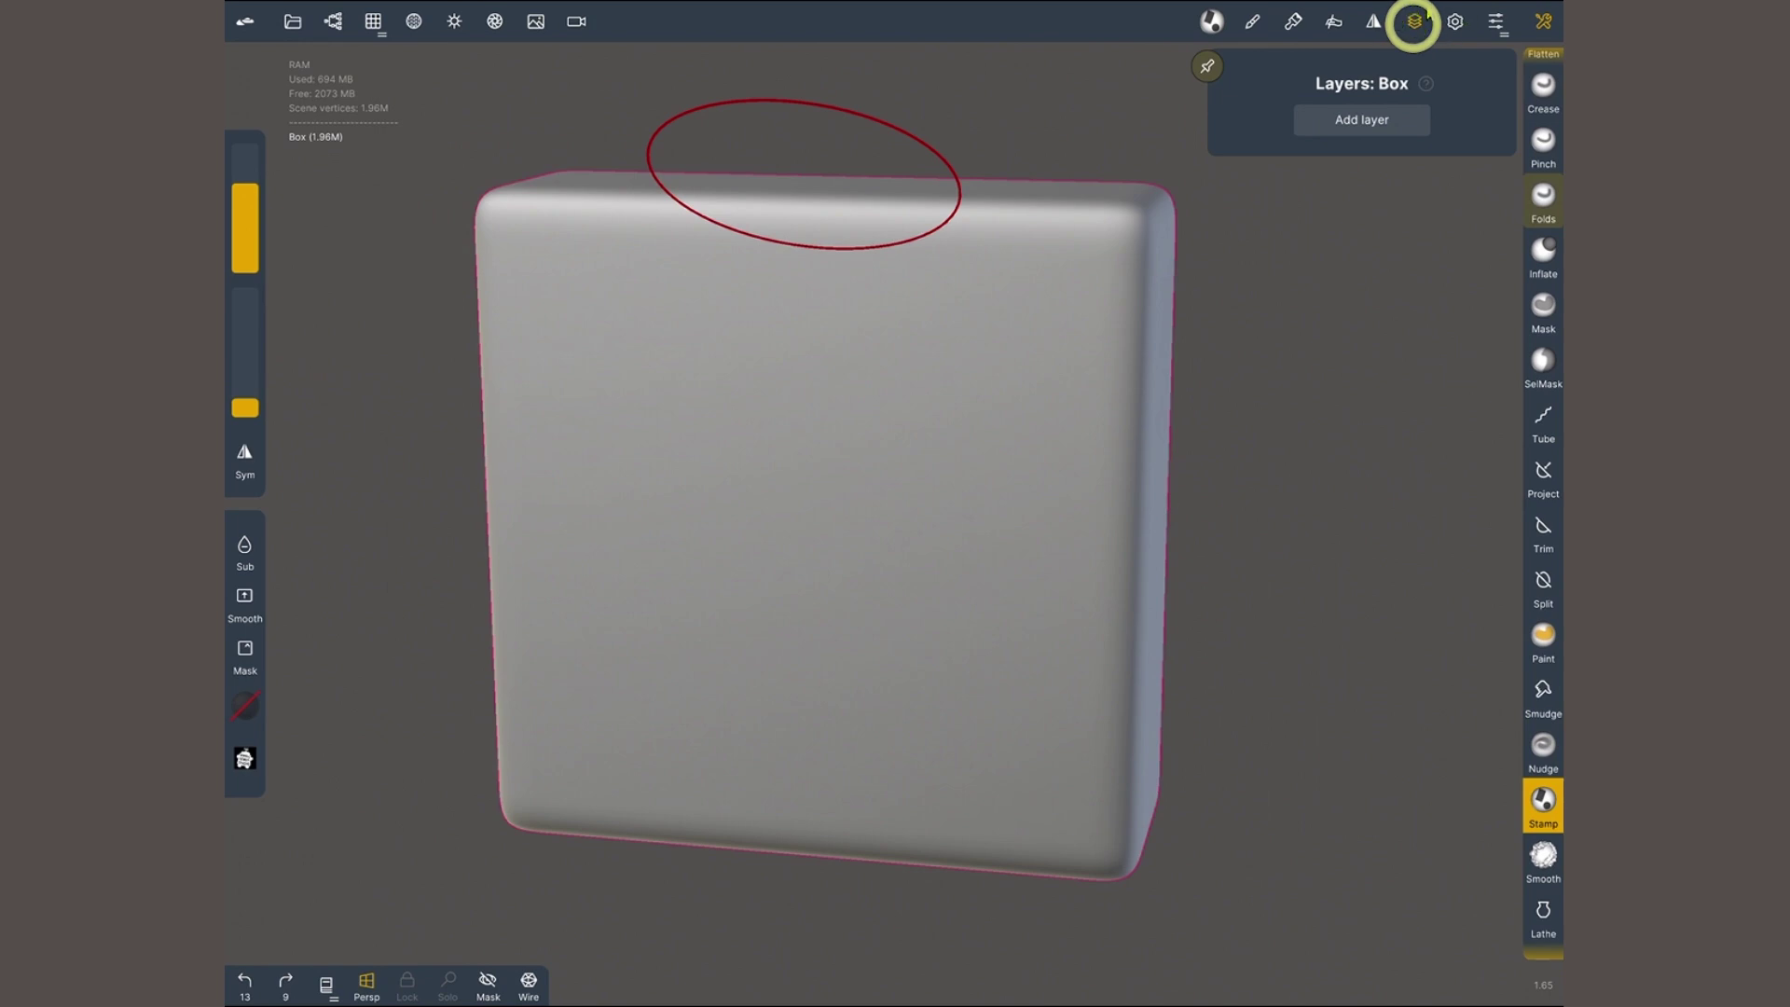
{"action": "left_click", "coordinate": [1378, 125]}
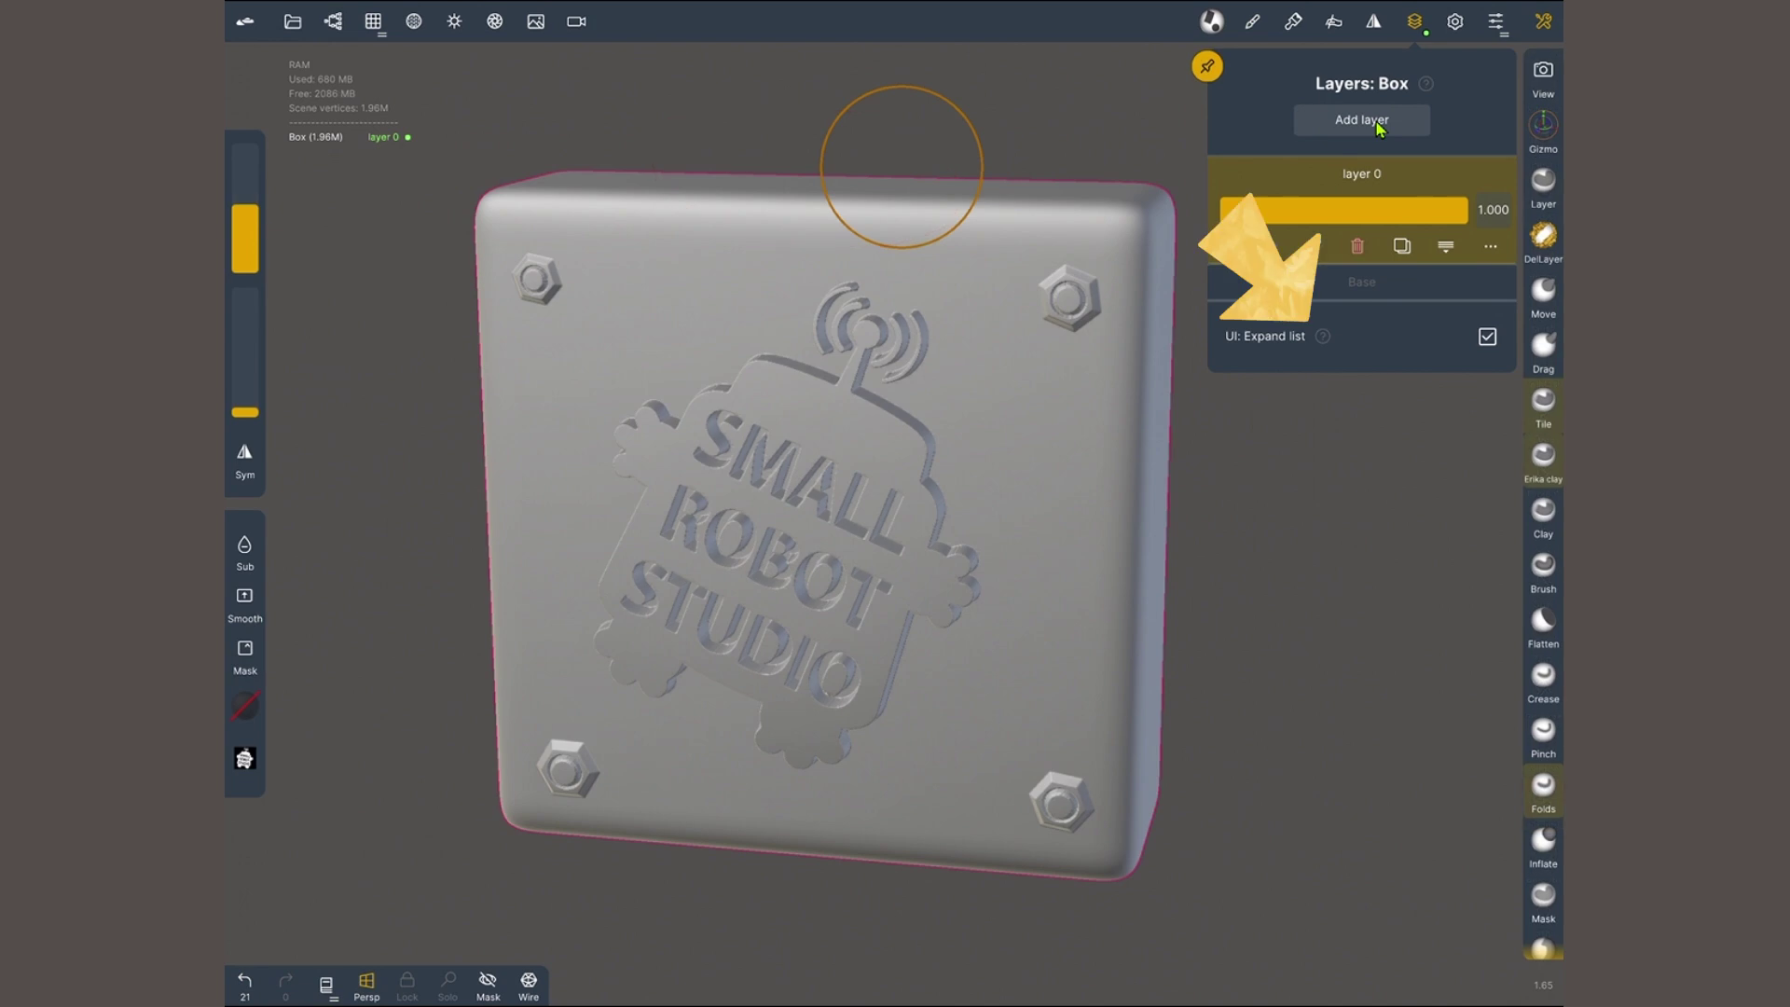
- Erase the stamped bolts at the upper-right and lower-left corners of the face from layer 0 with the DelLayer brush at full intensity
{"action": "mouse_move", "coordinate": [1467, 210]}
{"action": "left_mouse_down"}
{"action": "mouse_move", "coordinate": [1239, 210]}
{"action": "mouse_move", "coordinate": [1468, 209]}
{"action": "left_mouse_up"}
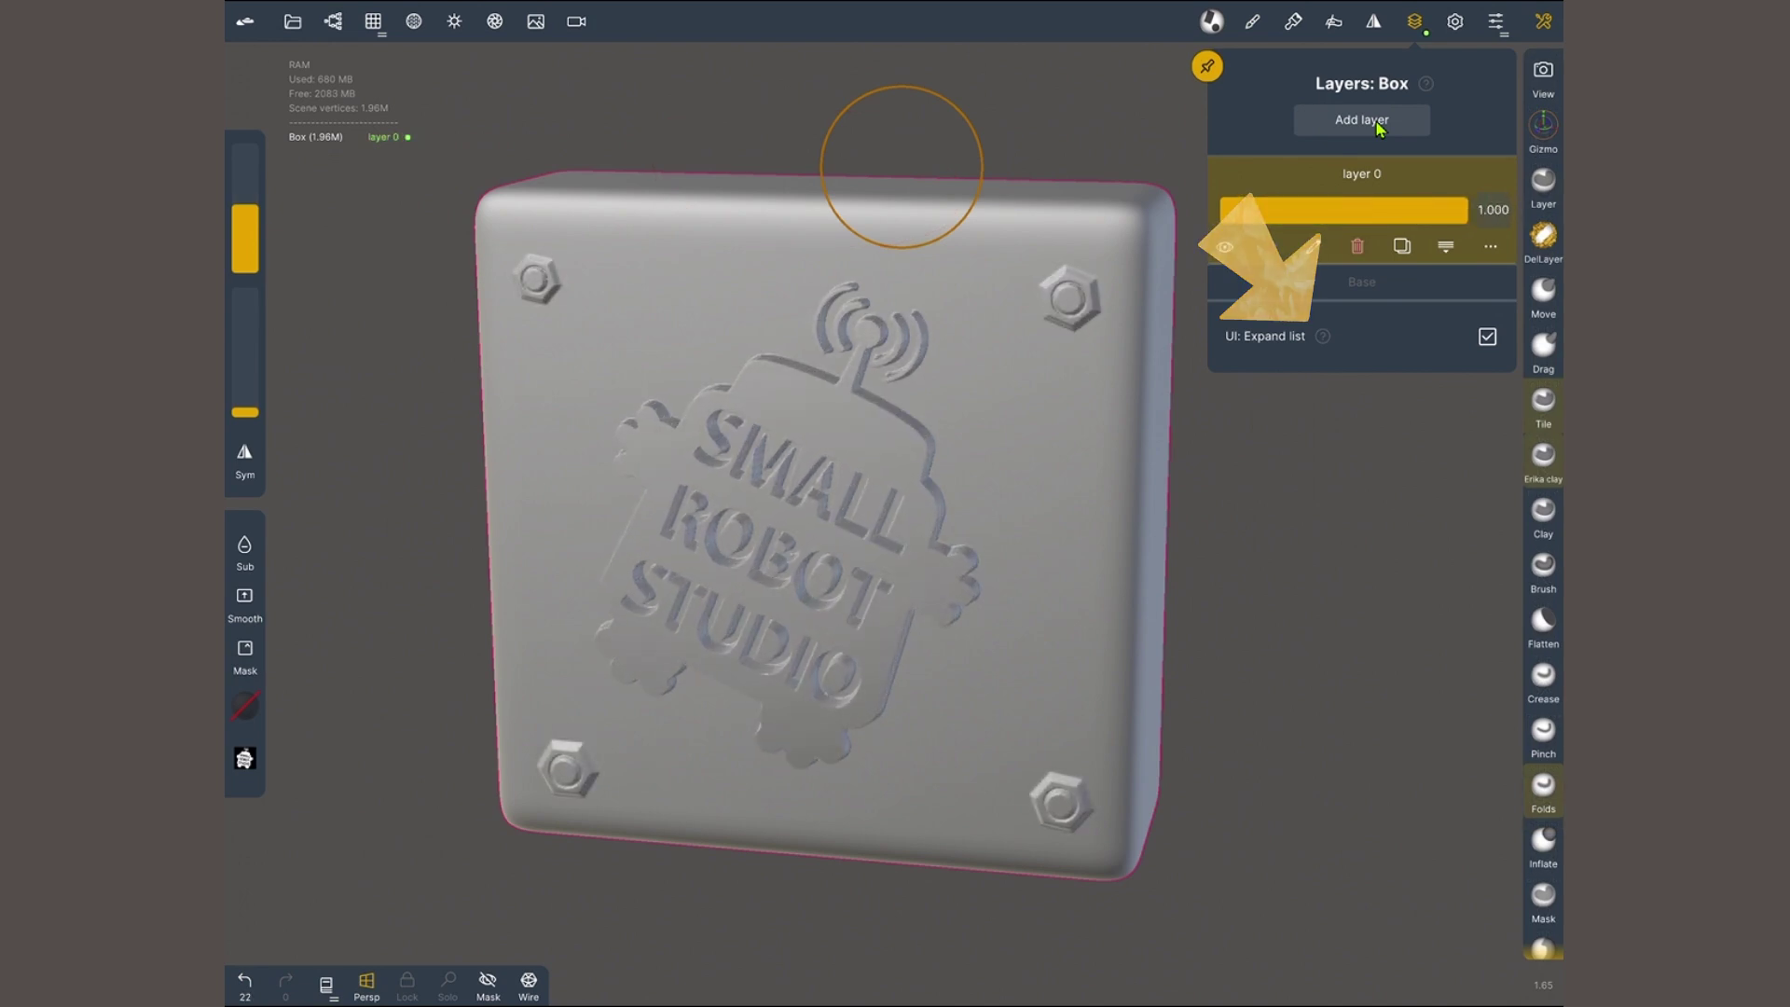
{"action": "left_click", "coordinate": [1544, 236]}
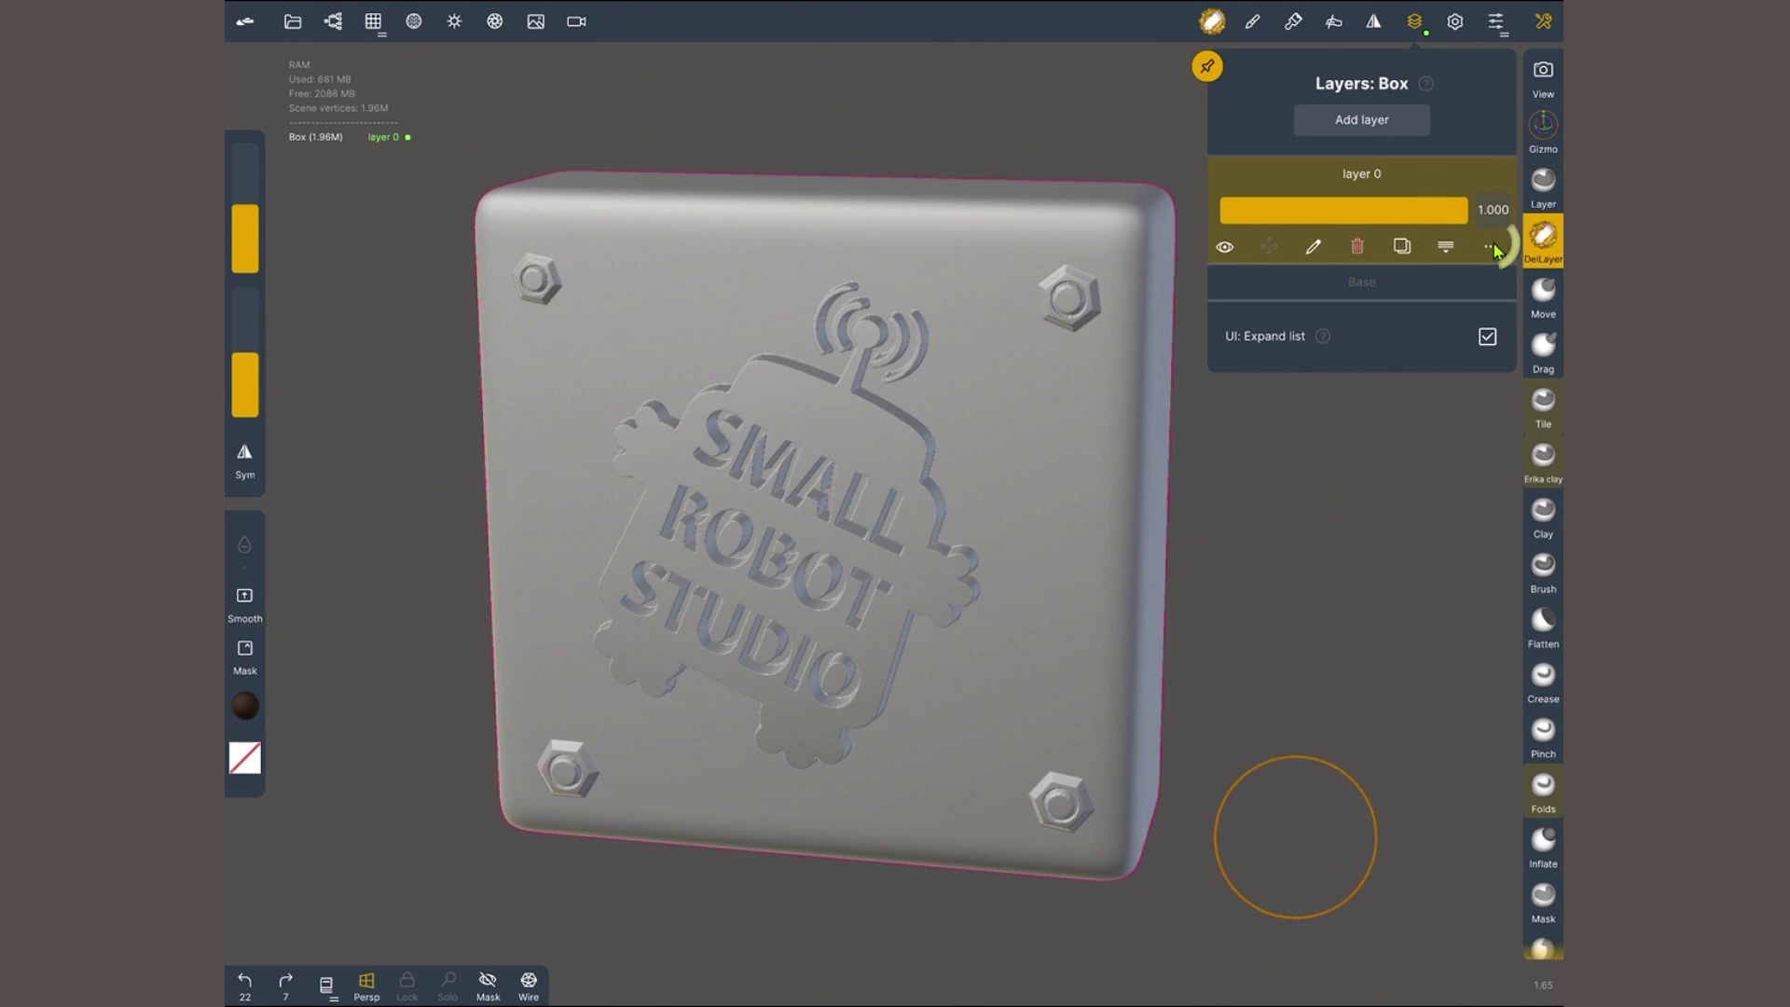
{"action": "left_click", "coordinate": [1492, 246]}
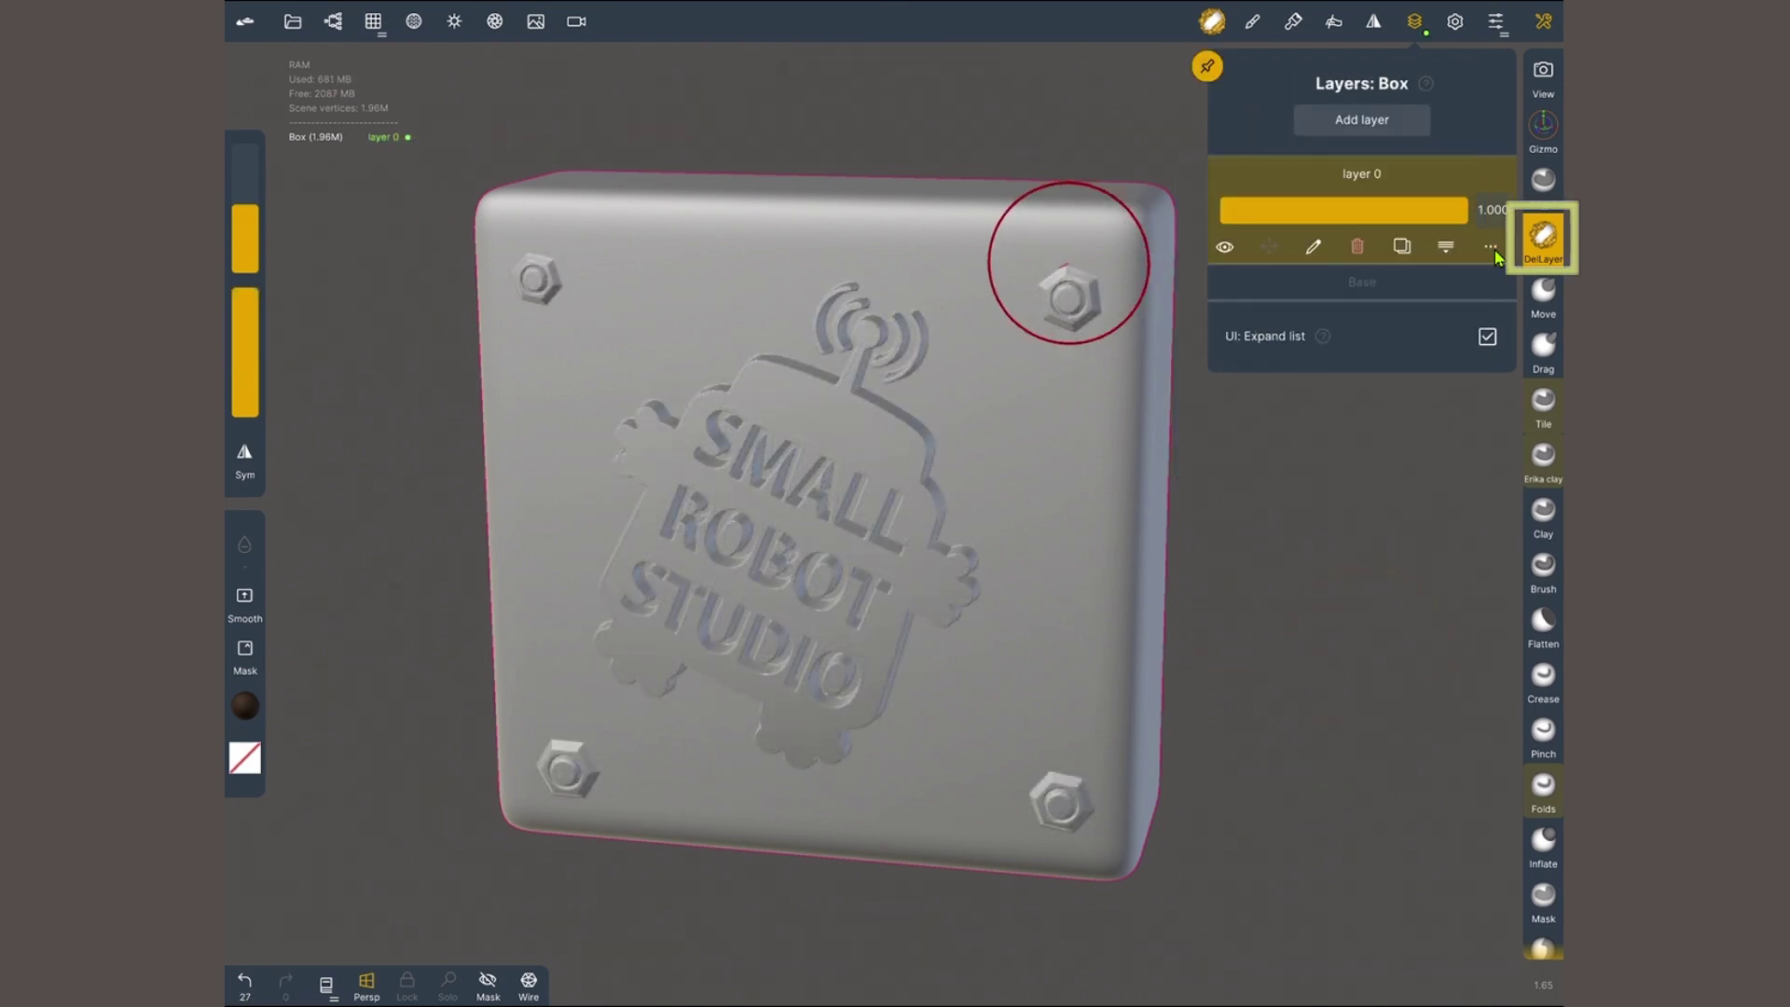
{"action": "left_click_drag", "start_coordinate": [1066, 248], "coordinate": [1084, 368]}
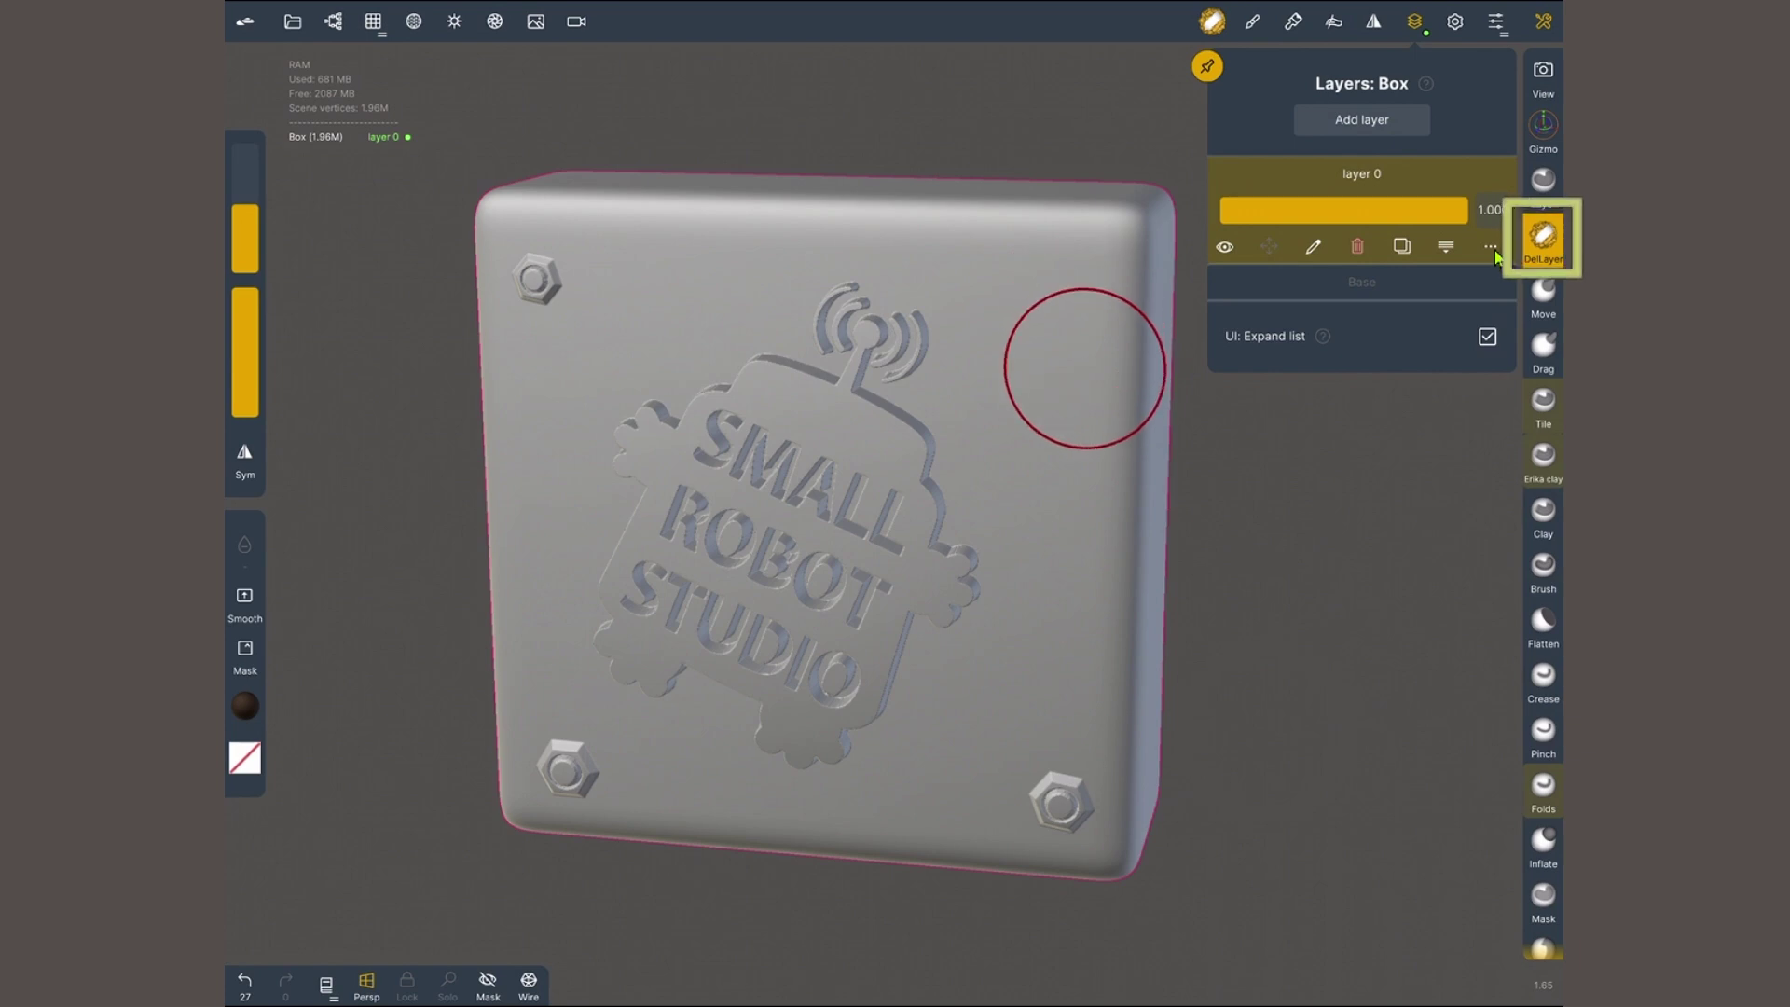
{"action": "mouse_move", "coordinate": [591, 787]}
{"action": "left_mouse_down"}
{"action": "mouse_move", "coordinate": [580, 771]}
{"action": "mouse_move", "coordinate": [583, 794]}
{"action": "left_mouse_up"}
{"action": "mouse_move", "coordinate": [1222, 746]}
{"action": "left_mouse_down"}
{"action": "mouse_move", "coordinate": [1277, 708]}
{"action": "mouse_move", "coordinate": [1259, 690]}
{"action": "mouse_move", "coordinate": [1277, 713]}
{"action": "mouse_move", "coordinate": [1259, 711]}
{"action": "left_mouse_up"}
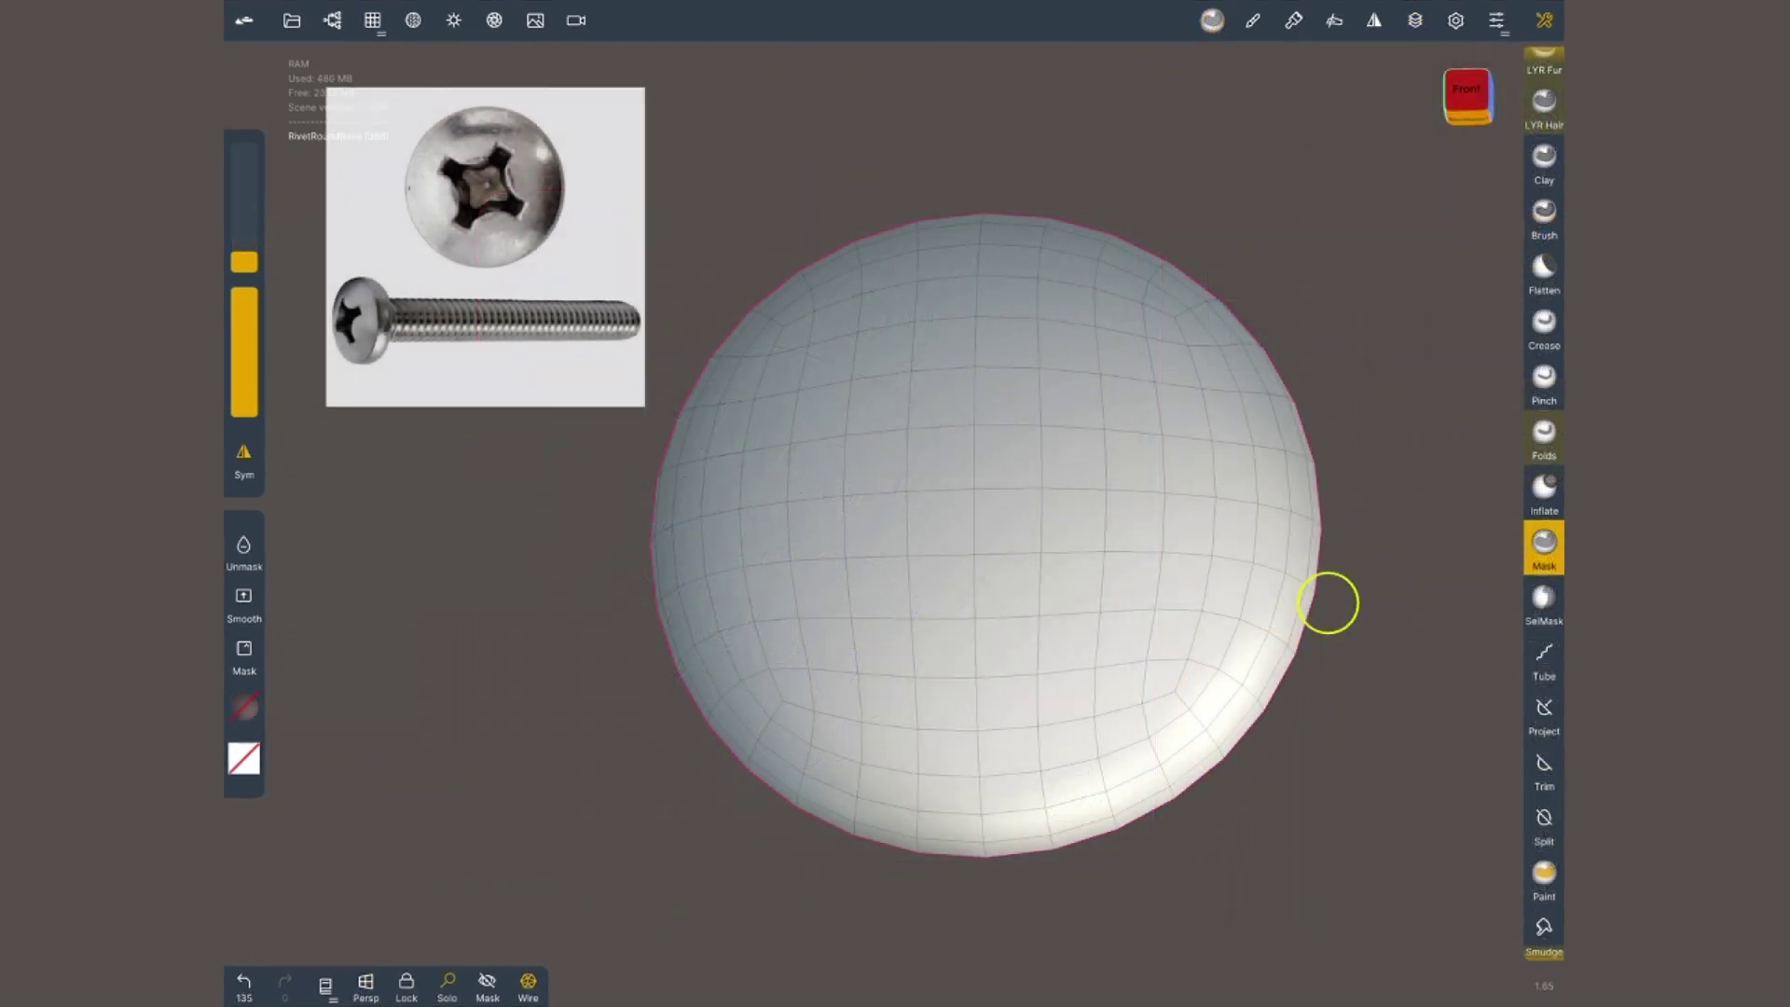
- Subdivide the round rivet base four times with Multiresolution to get a dense mesh for masking
{"action": "left_click_drag", "start_coordinate": [1328, 603], "coordinate": [525, 607]}
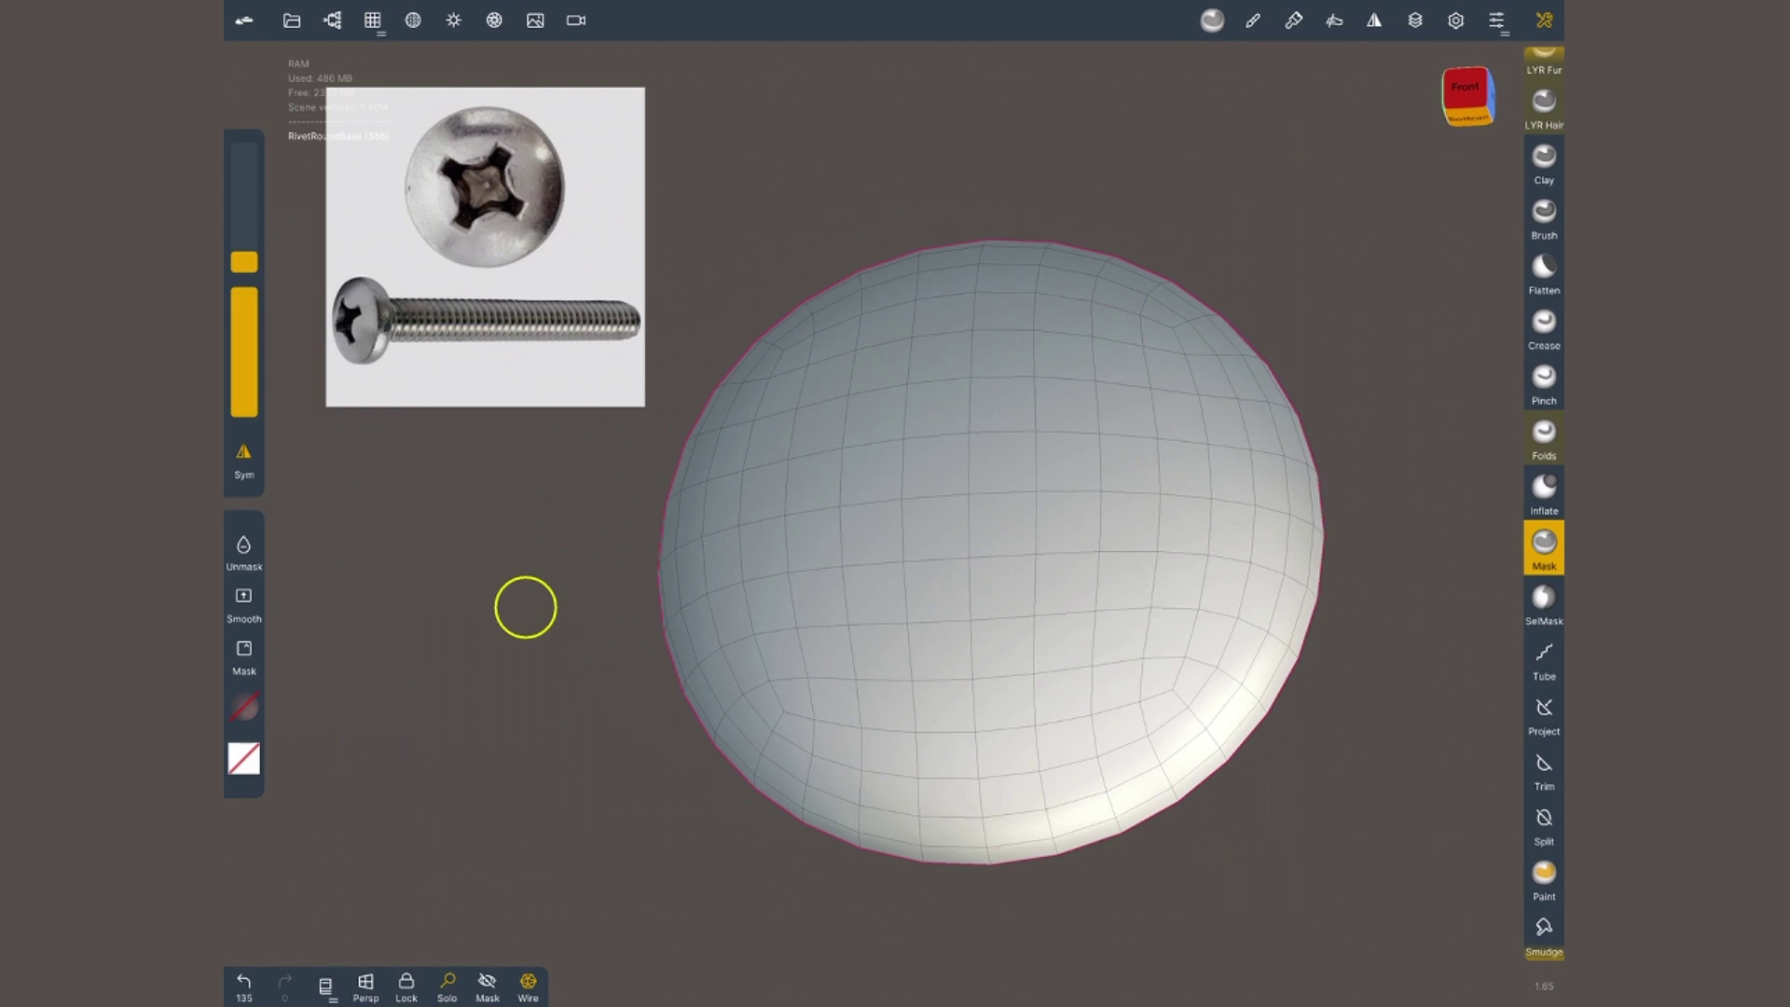
{"action": "left_click", "coordinate": [372, 19]}
{"action": "left_click", "coordinate": [495, 338]}
{"action": "left_click", "coordinate": [495, 339]}
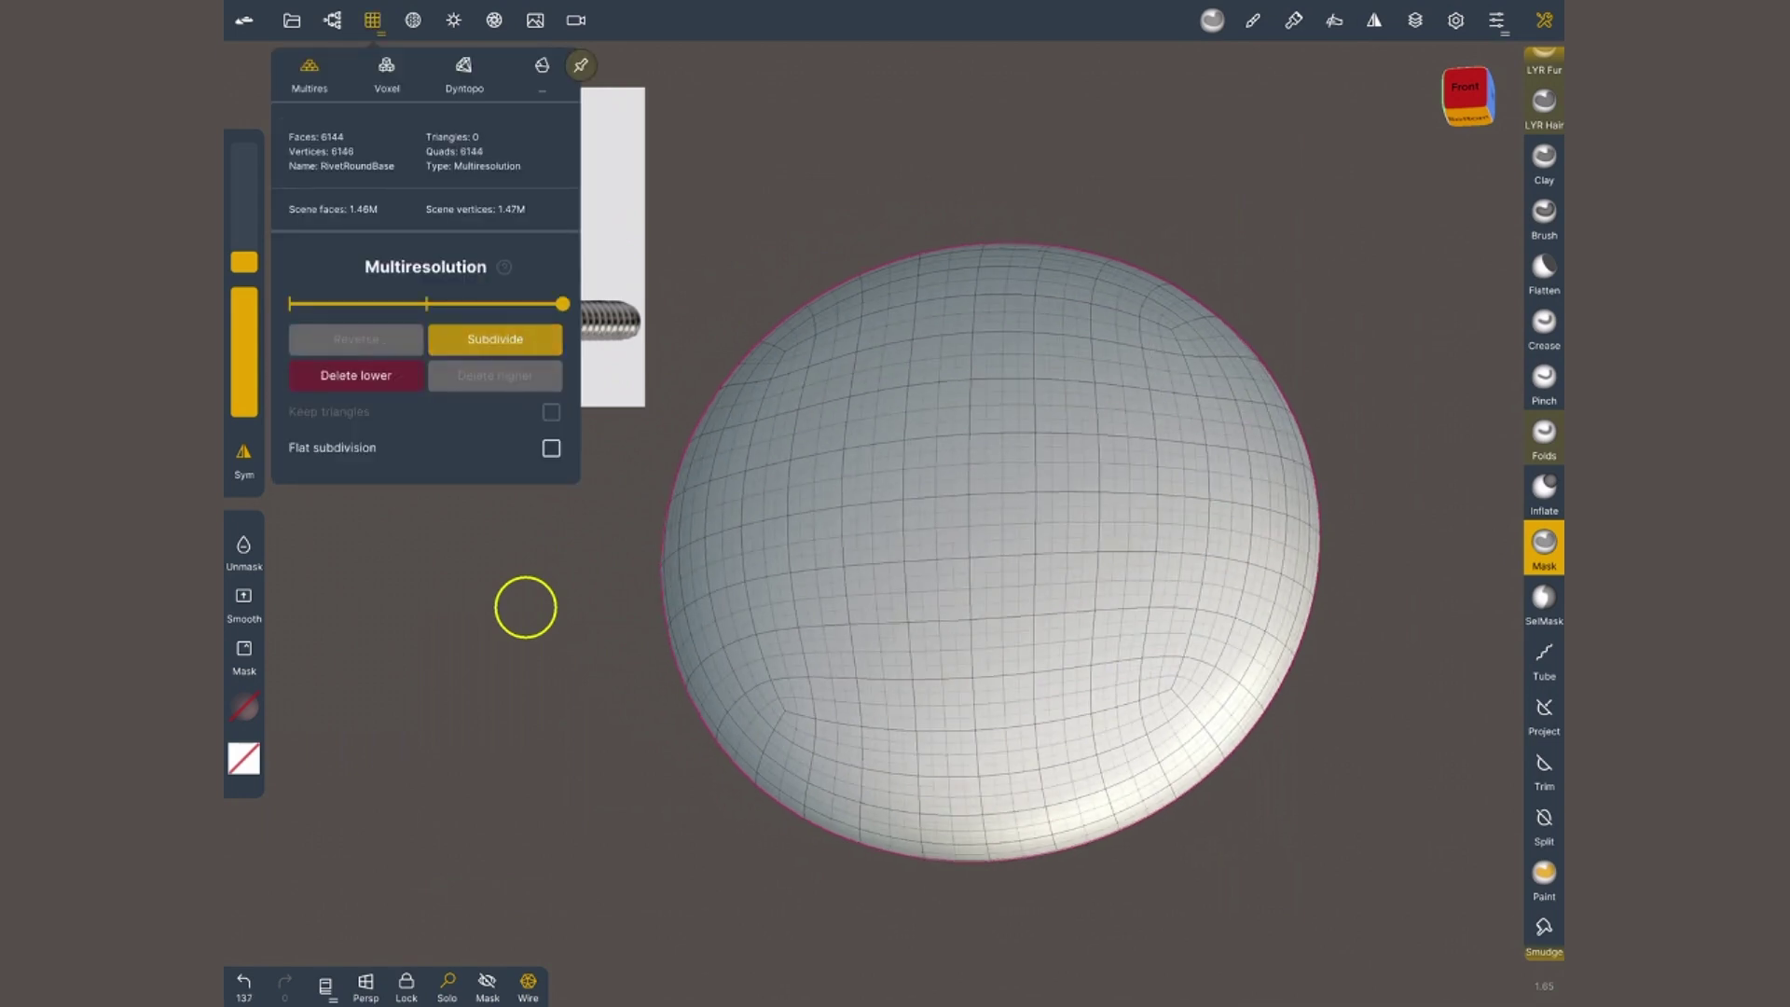
{"action": "left_click", "coordinate": [496, 338]}
{"action": "left_click", "coordinate": [495, 338]}
{"action": "left_click", "coordinate": [1347, 584]}
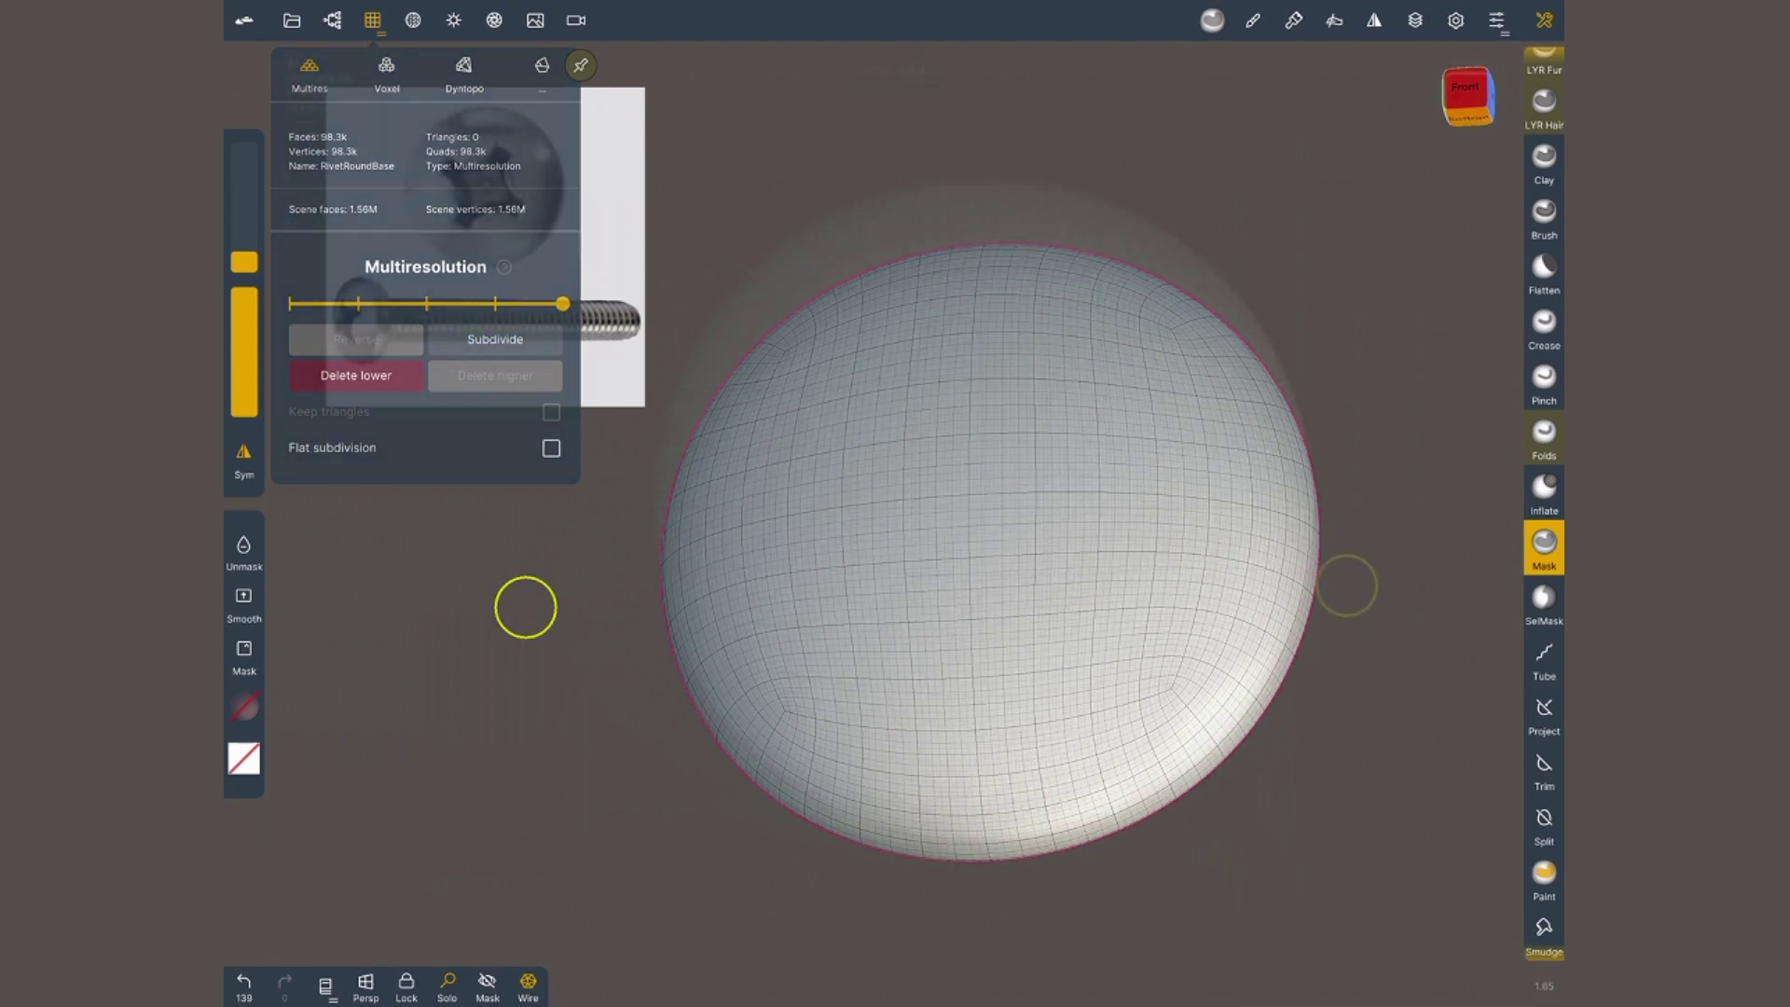
- Try painting a cross-shaped mask freehand in the middle of the dome, and undo it
{"action": "mouse_move", "coordinate": [984, 370]}
{"action": "left_mouse_down"}
{"action": "mouse_move", "coordinate": [1103, 473]}
{"action": "mouse_move", "coordinate": [1079, 551]}
{"action": "mouse_move", "coordinate": [1003, 640]}
{"action": "mouse_move", "coordinate": [939, 647]}
{"action": "mouse_move", "coordinate": [967, 507]}
{"action": "mouse_move", "coordinate": [896, 491]}
{"action": "mouse_move", "coordinate": [999, 516]}
{"action": "mouse_move", "coordinate": [1077, 509]}
{"action": "mouse_move", "coordinate": [970, 560]}
{"action": "mouse_move", "coordinate": [971, 579]}
{"action": "mouse_move", "coordinate": [883, 512]}
{"action": "mouse_move", "coordinate": [1022, 385]}
{"action": "mouse_move", "coordinate": [924, 444]}
{"action": "left_mouse_up"}
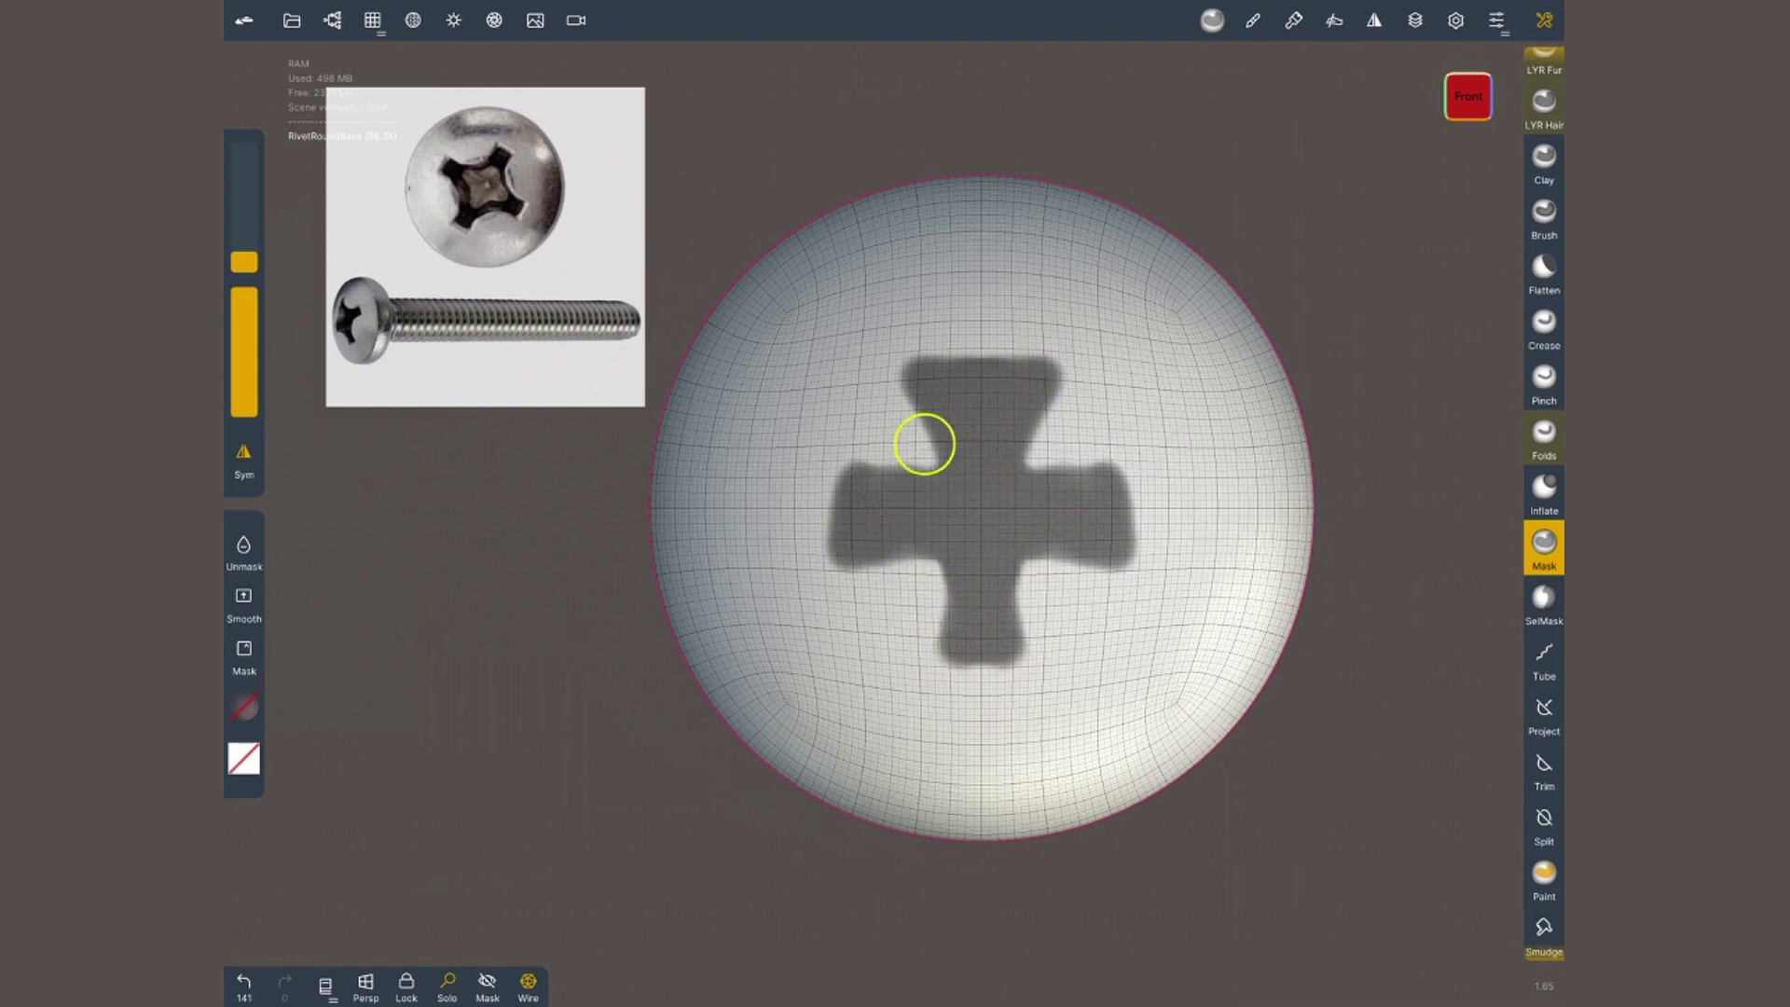
{"action": "key", "text": "ctrl+z"}
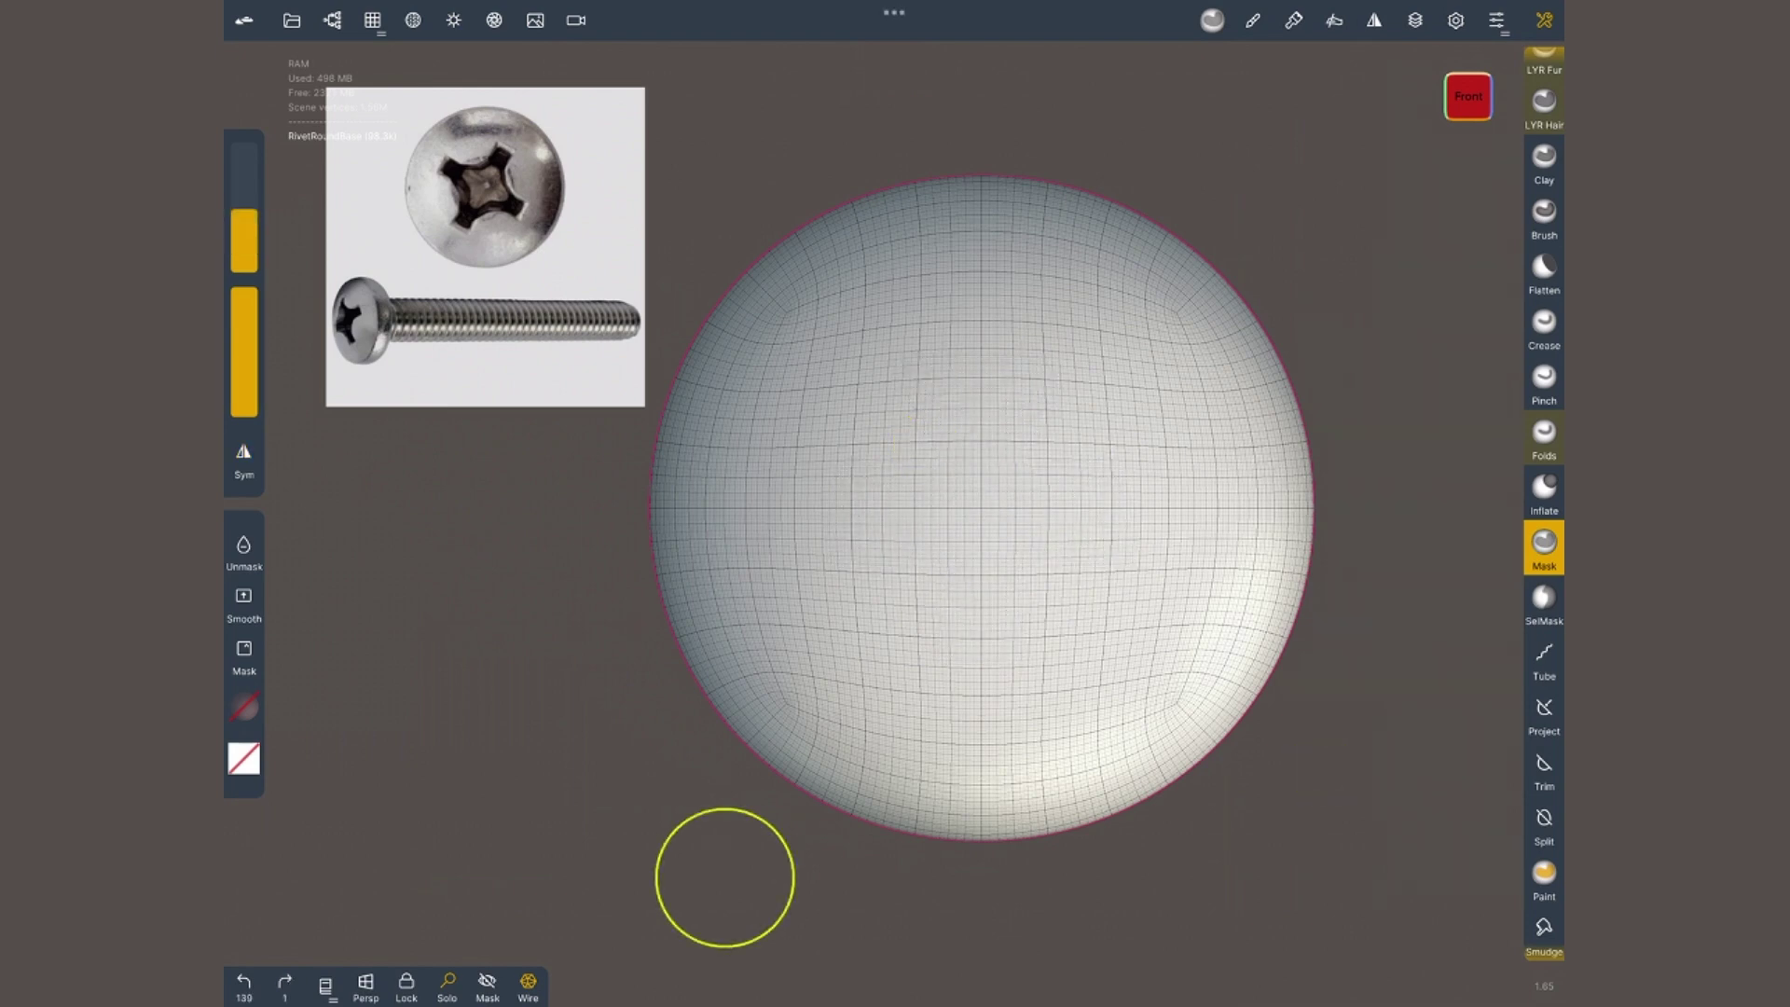
- Assign the screwhead_phillips alpha to the Mask brush and set its stroke type to Grab - dynamic radius
{"action": "left_click", "coordinate": [1252, 19]}
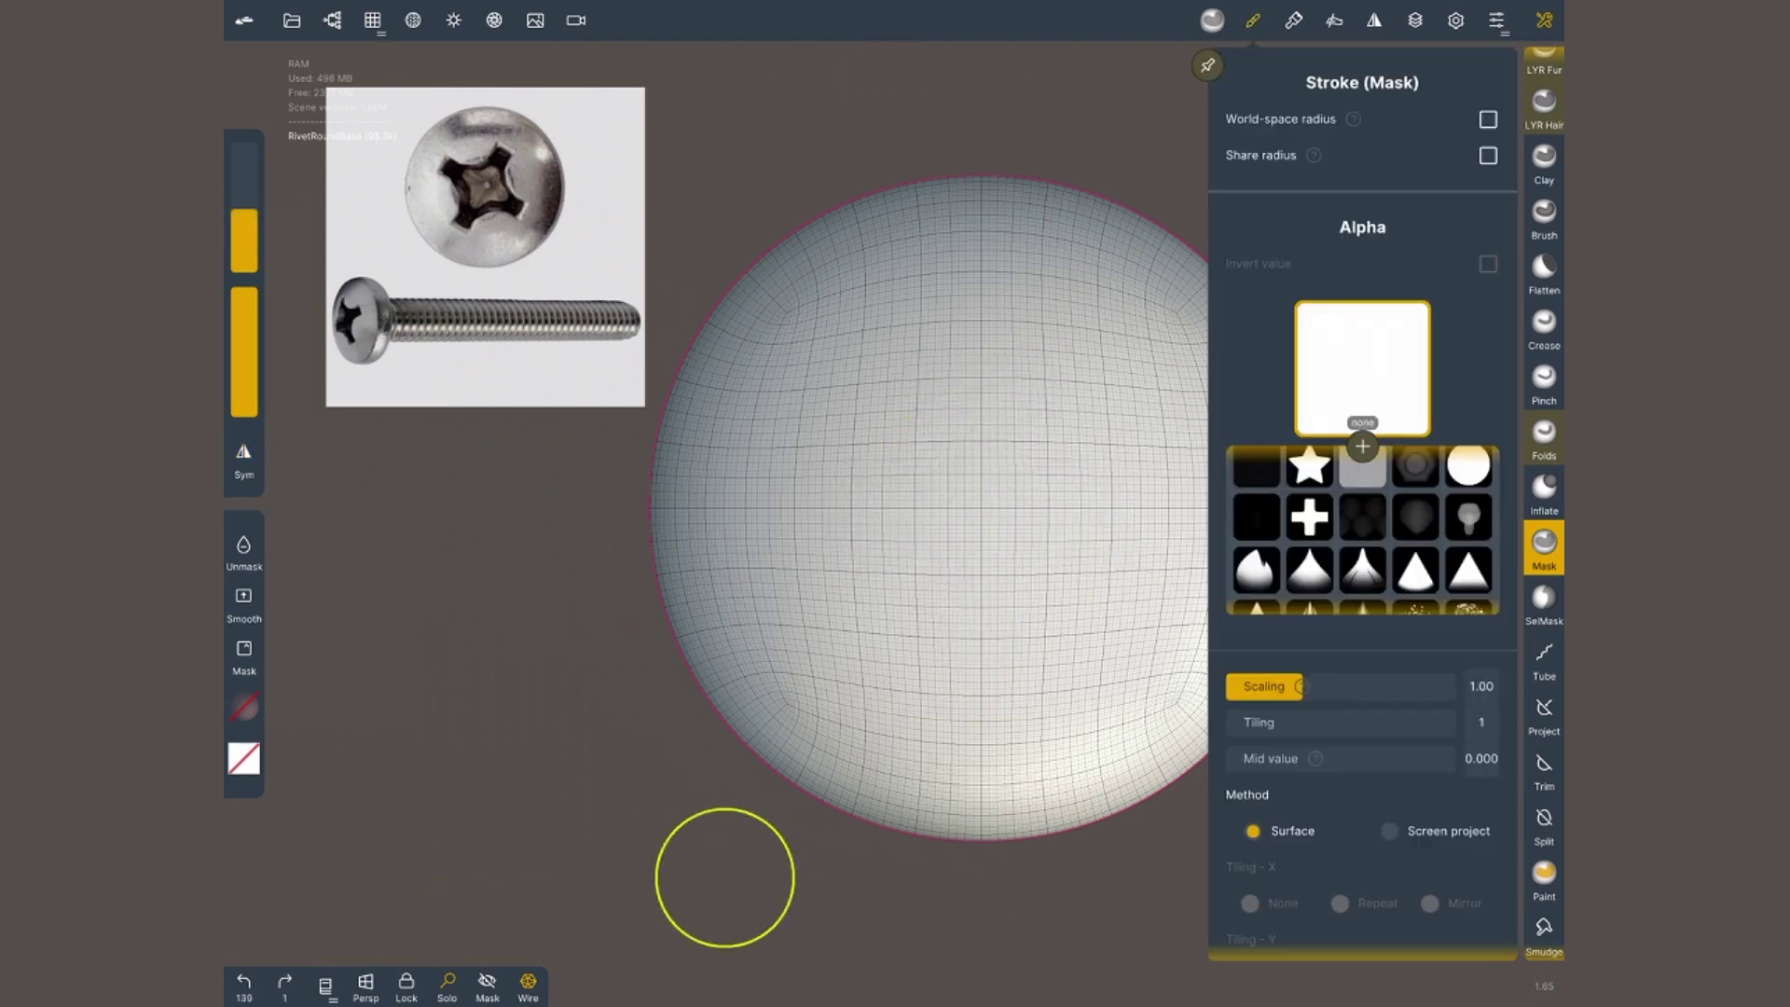
{"action": "left_click", "coordinate": [1309, 516]}
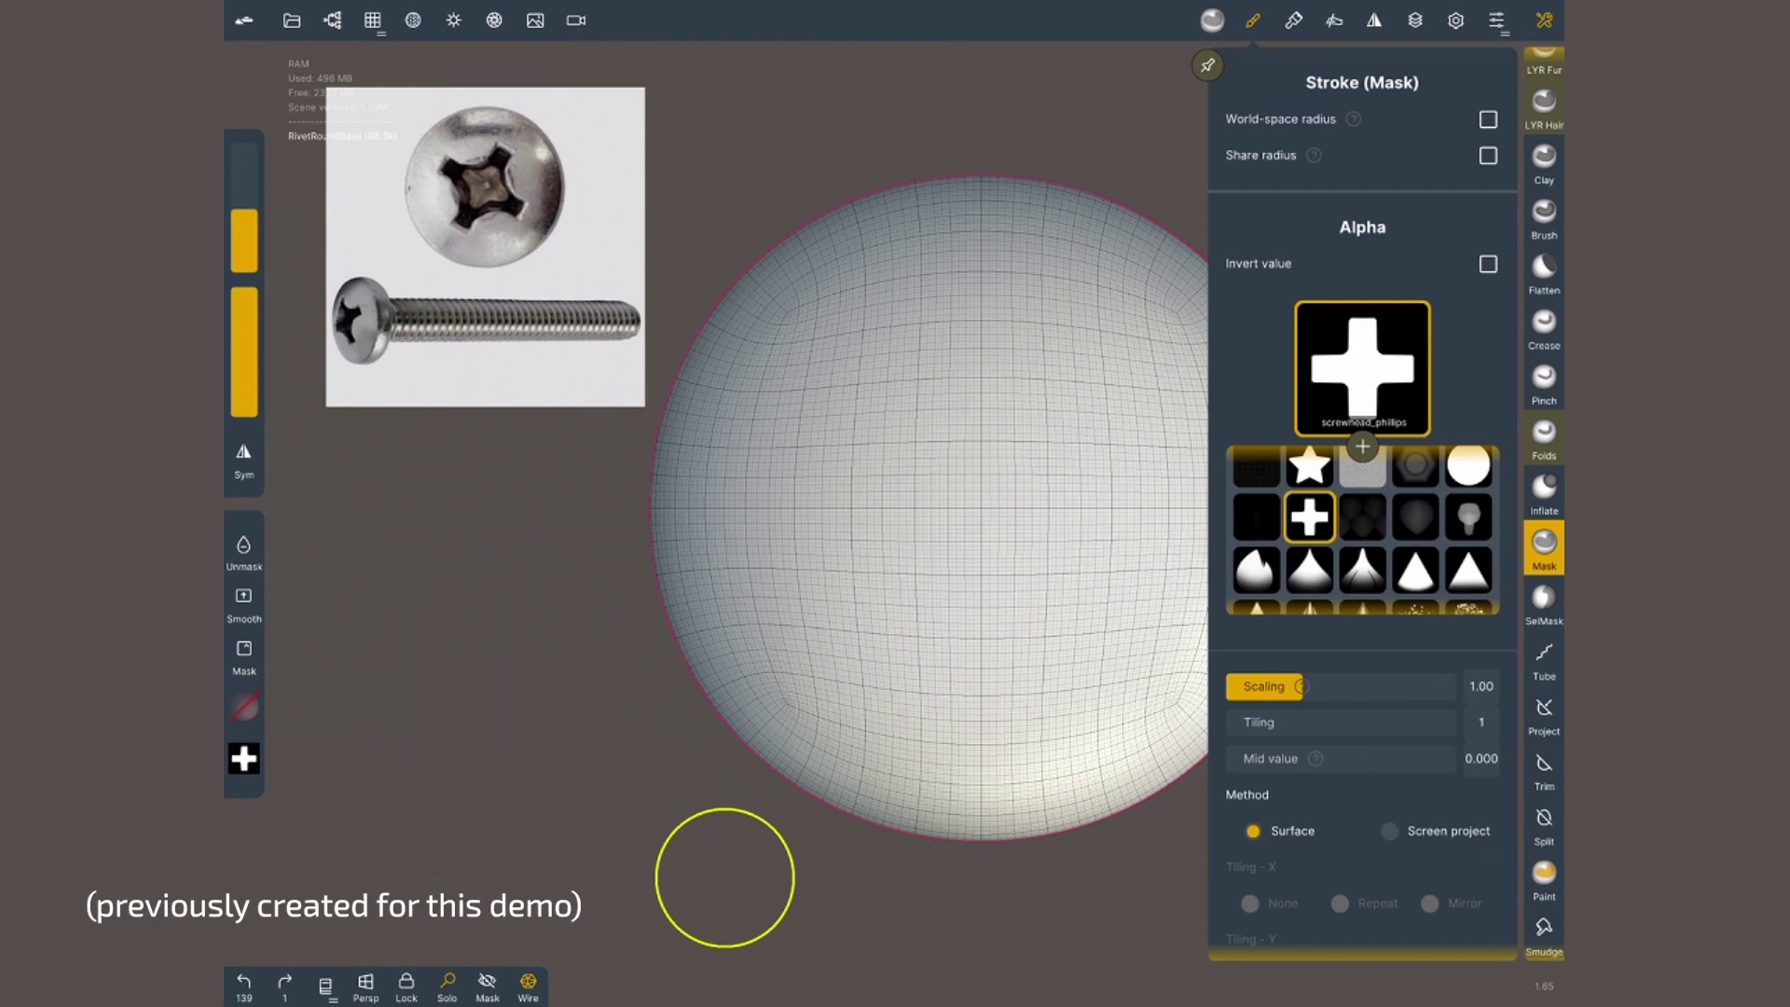
{"action": "scroll", "coordinate": [1364, 503], "scroll_direction": "down", "scroll_amount": 10}
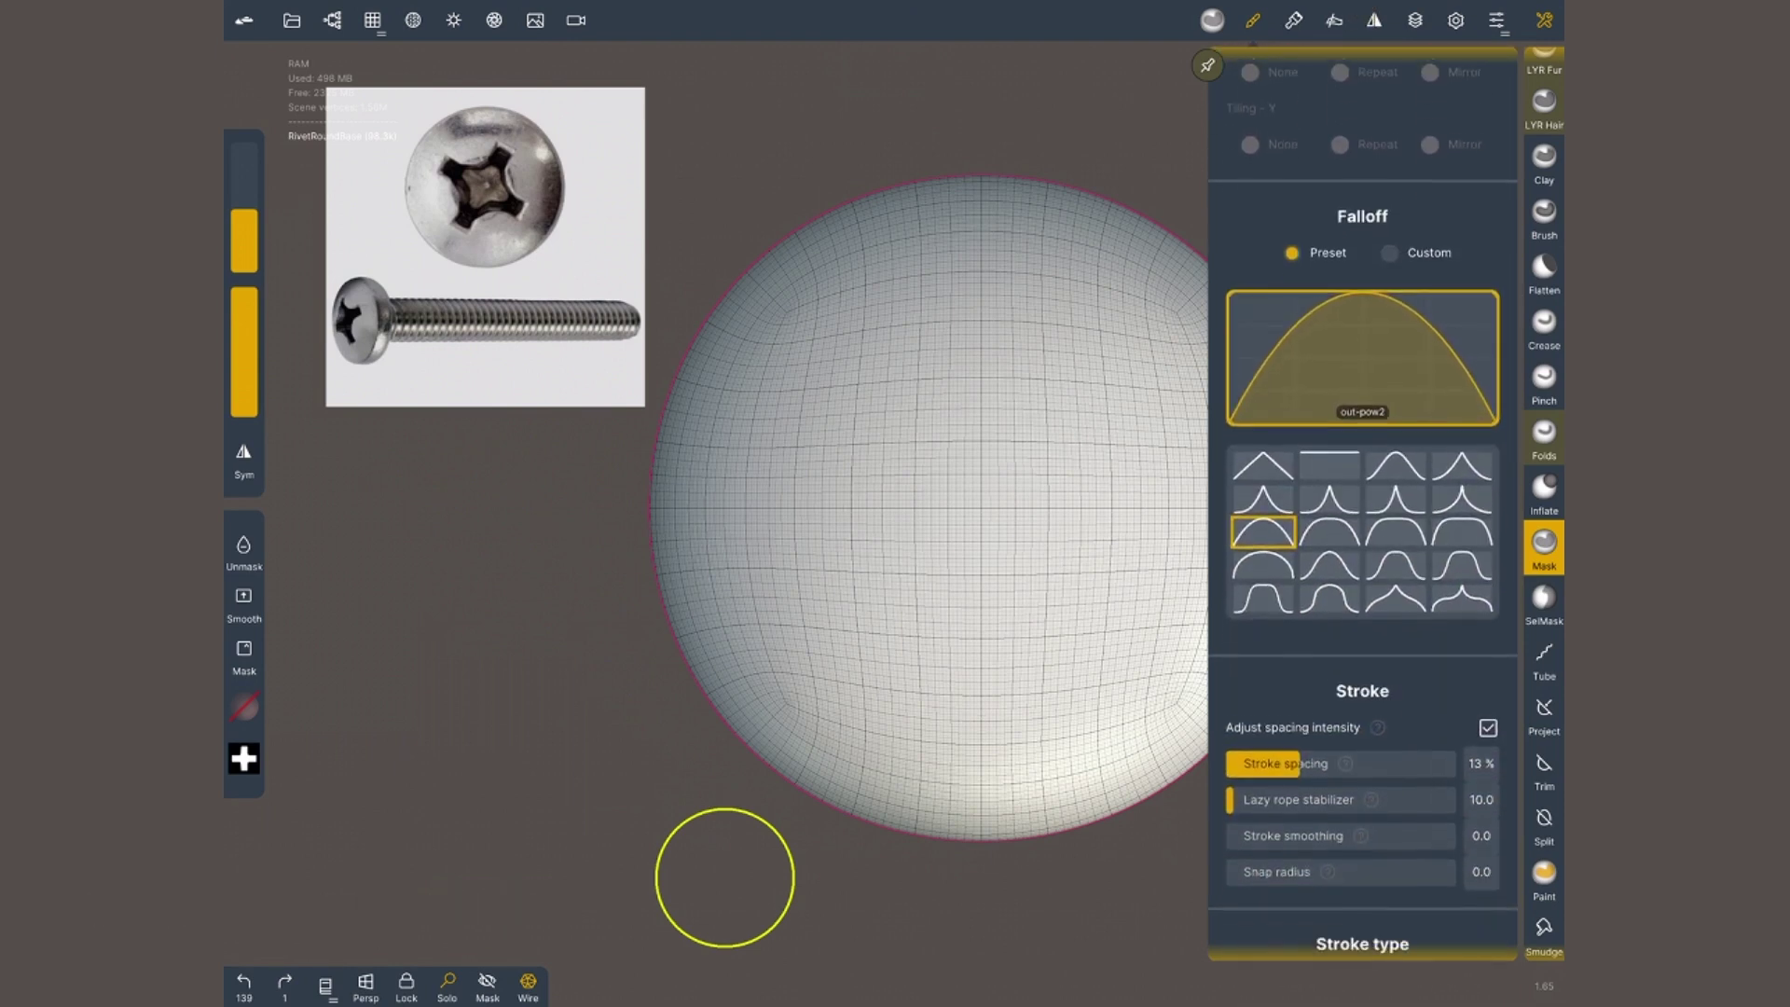
{"action": "scroll", "coordinate": [1364, 504], "scroll_direction": "down", "scroll_amount": 5}
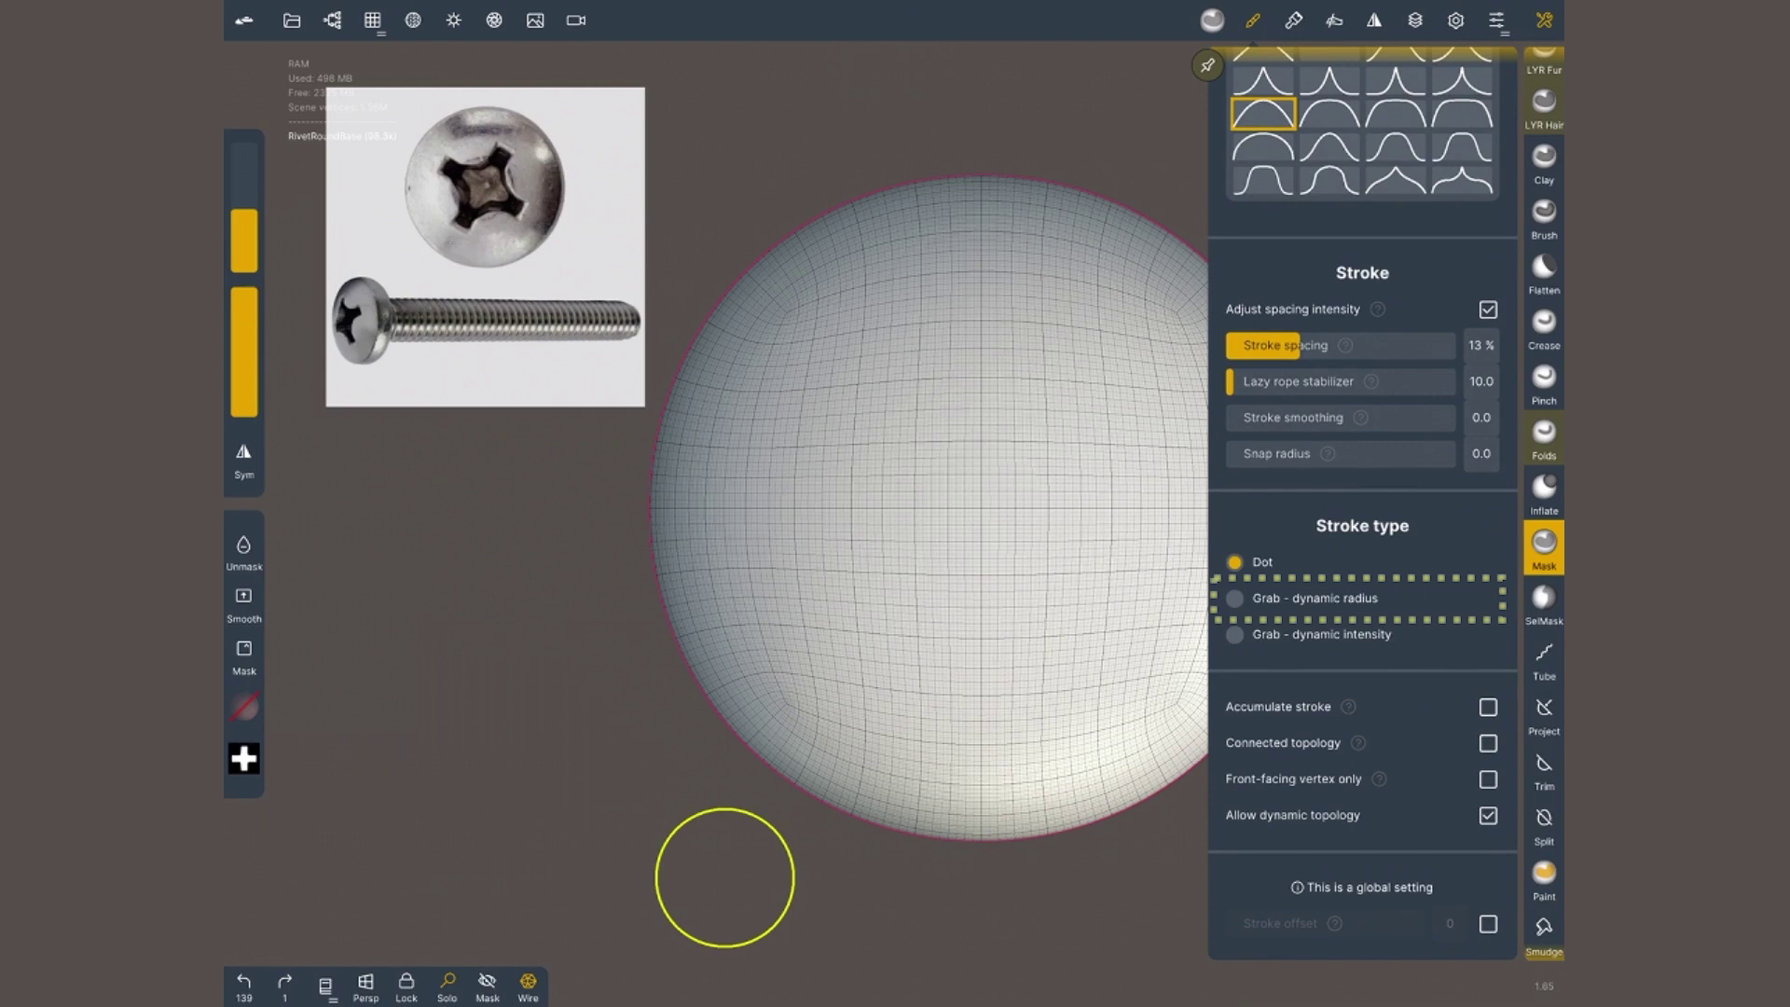
{"action": "left_click", "coordinate": [1235, 598]}
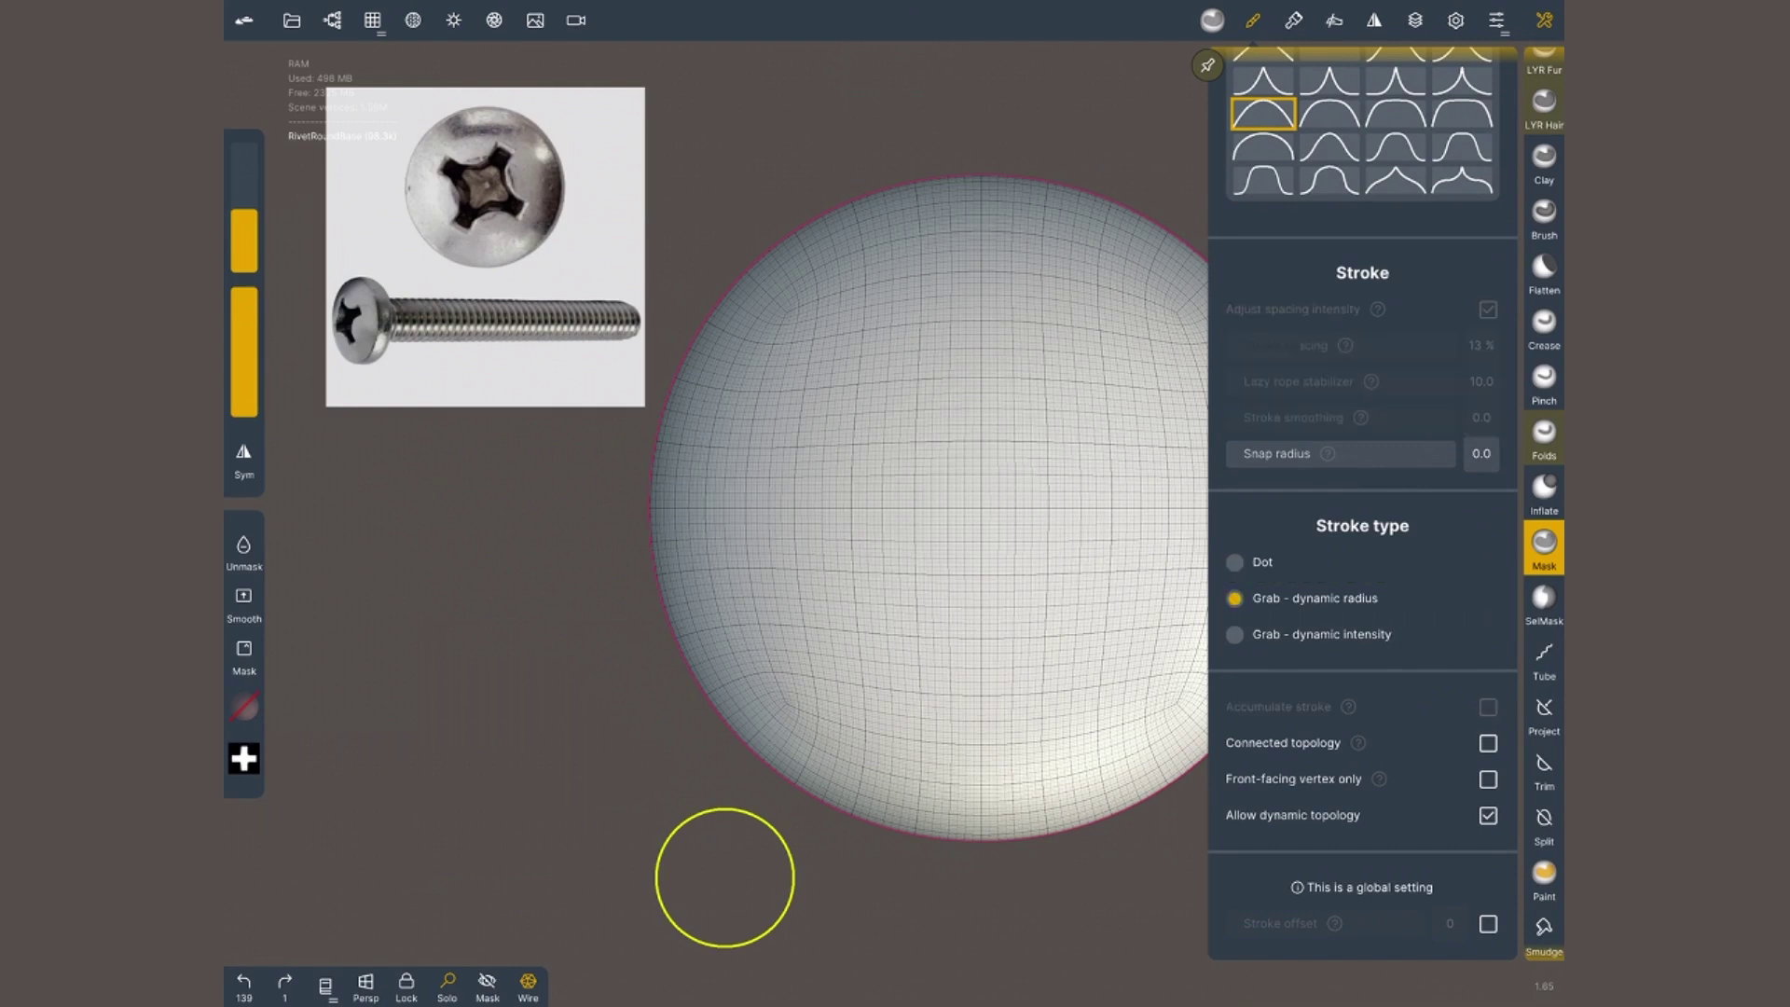
{"action": "left_click", "coordinate": [1253, 20]}
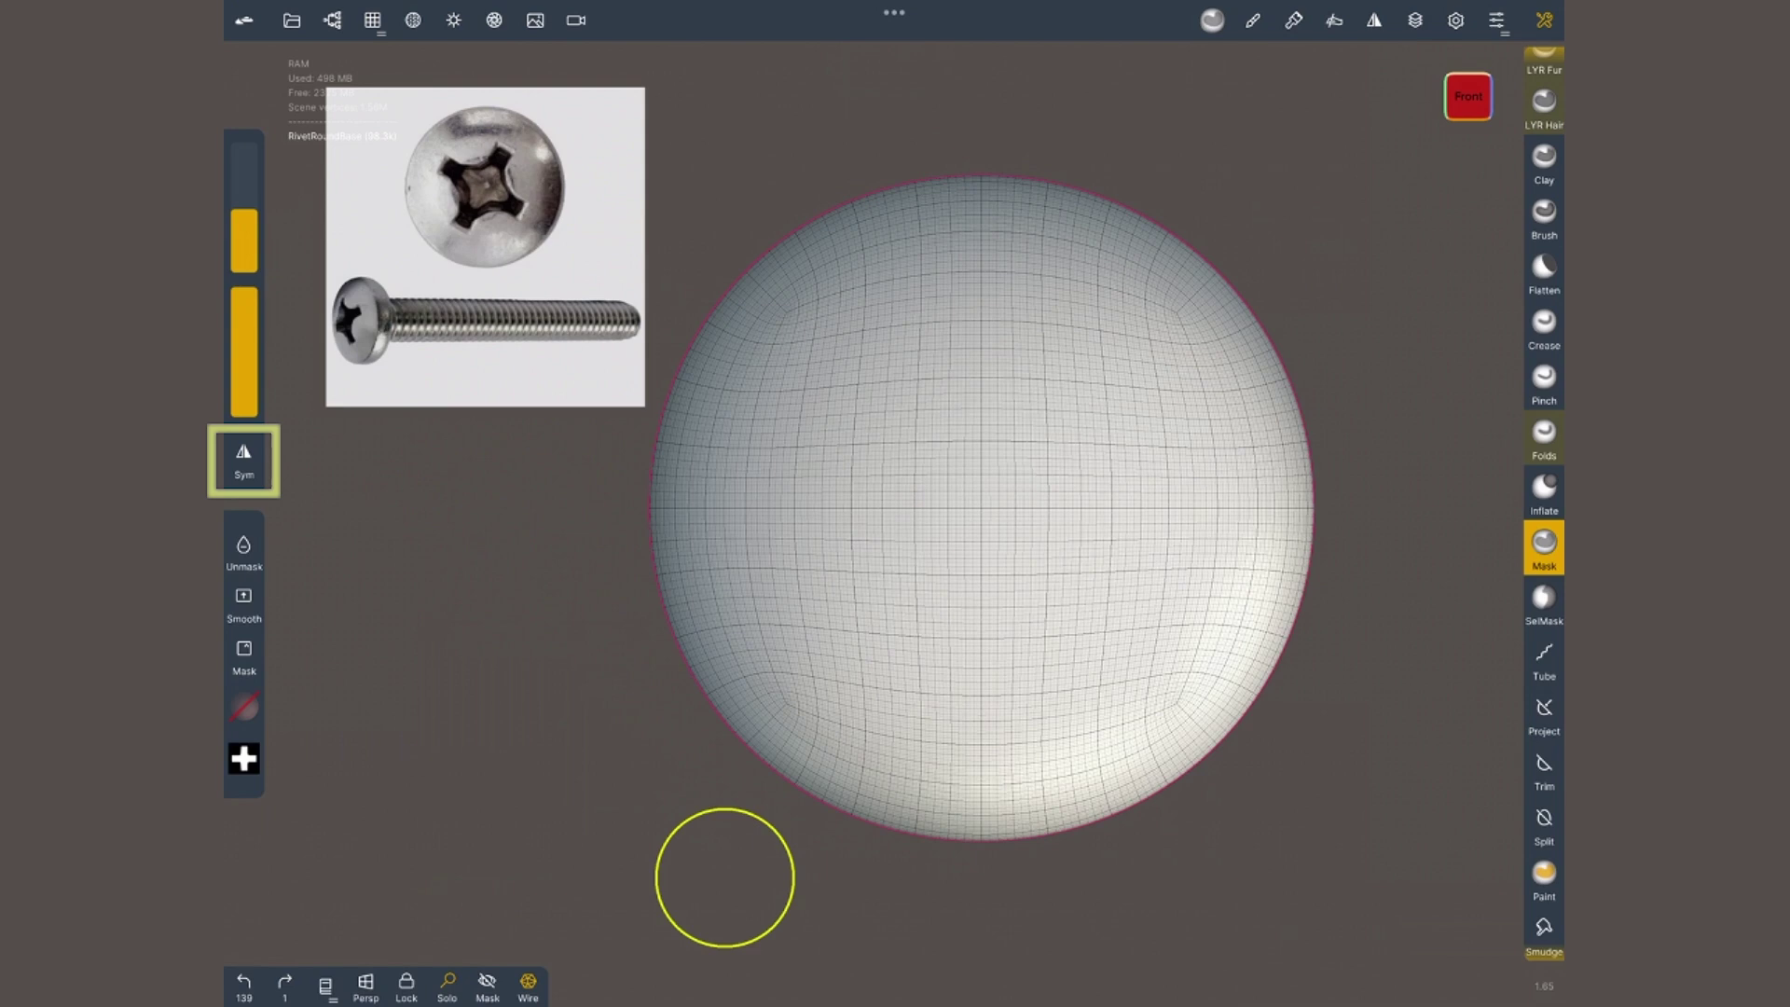
- Try stamping the Phillips cross mask outward from the dome's center, and undo the stamp
{"action": "left_click_drag", "start_coordinate": [978, 508], "coordinate": [1186, 506]}
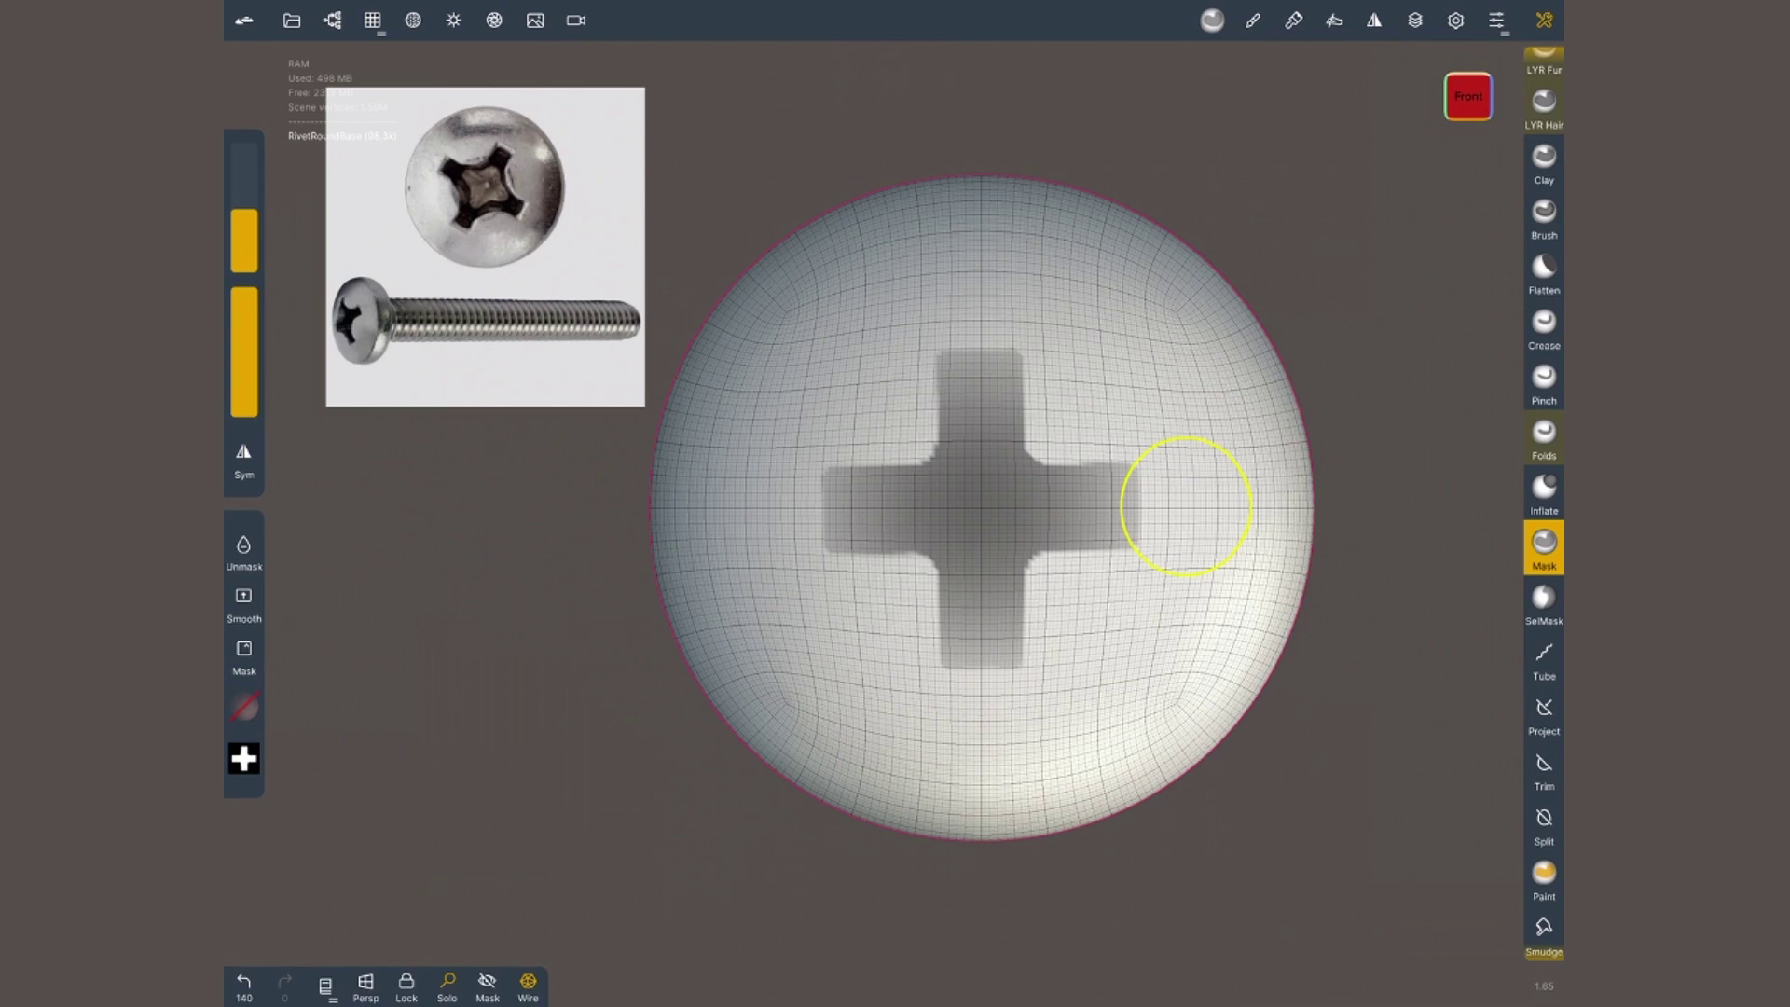
{"action": "key", "text": "ctrl+z"}
- Set the Mask brush falloff to the flat preset "one" and stamp the Phillips cross mask at the dome's center
{"action": "left_click", "coordinate": [1252, 19]}
{"action": "scroll", "coordinate": [1362, 503], "scroll_direction": "up", "scroll_amount": 4}
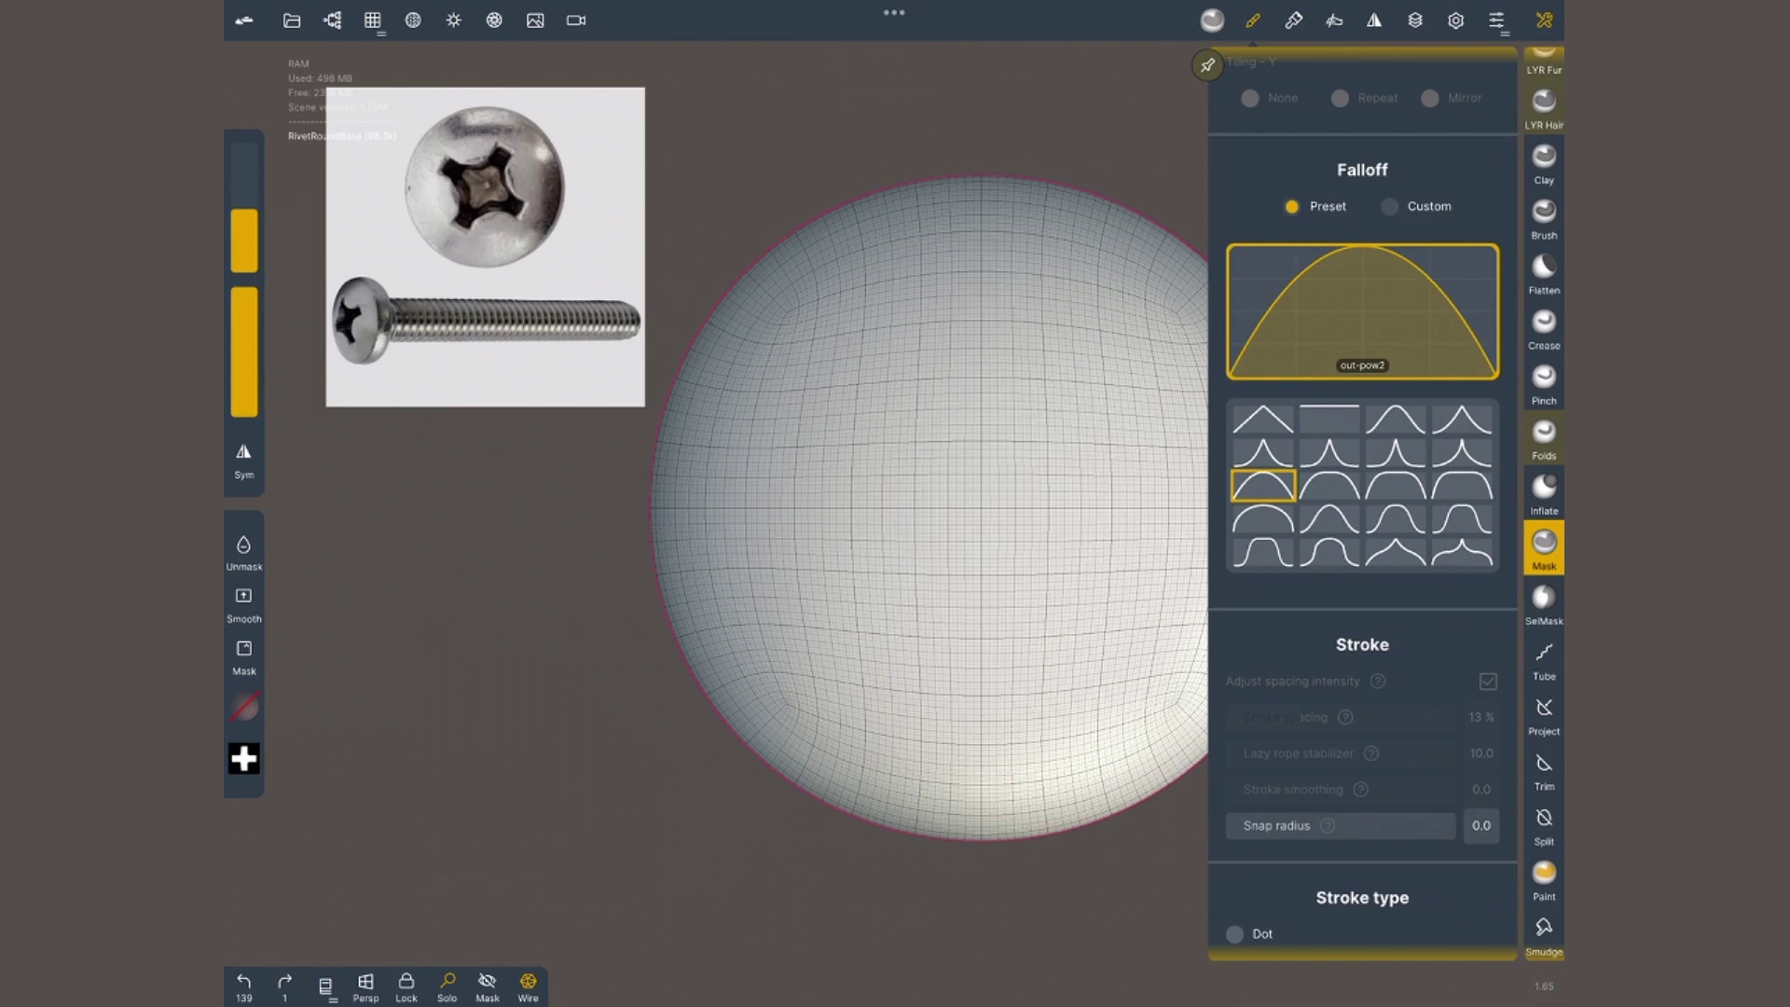
{"action": "left_click", "coordinate": [1329, 419]}
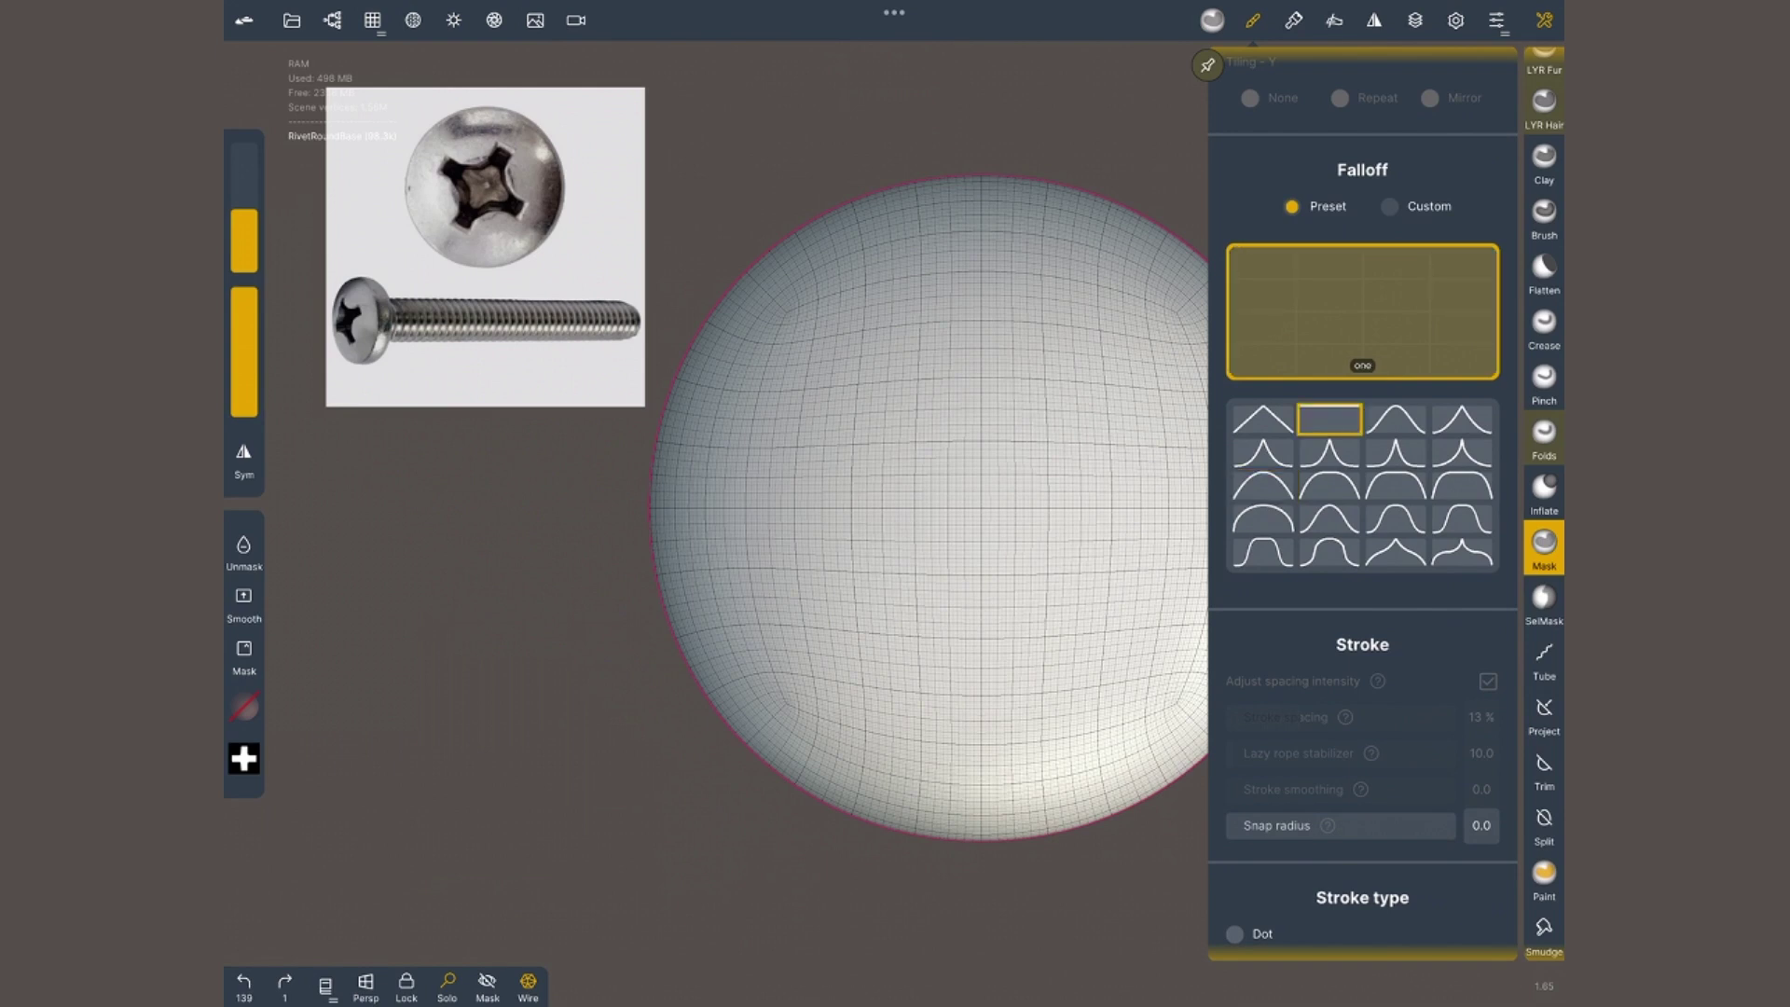
{"action": "left_click", "coordinate": [983, 902]}
{"action": "left_click_drag", "start_coordinate": [980, 506], "coordinate": [981, 507]}
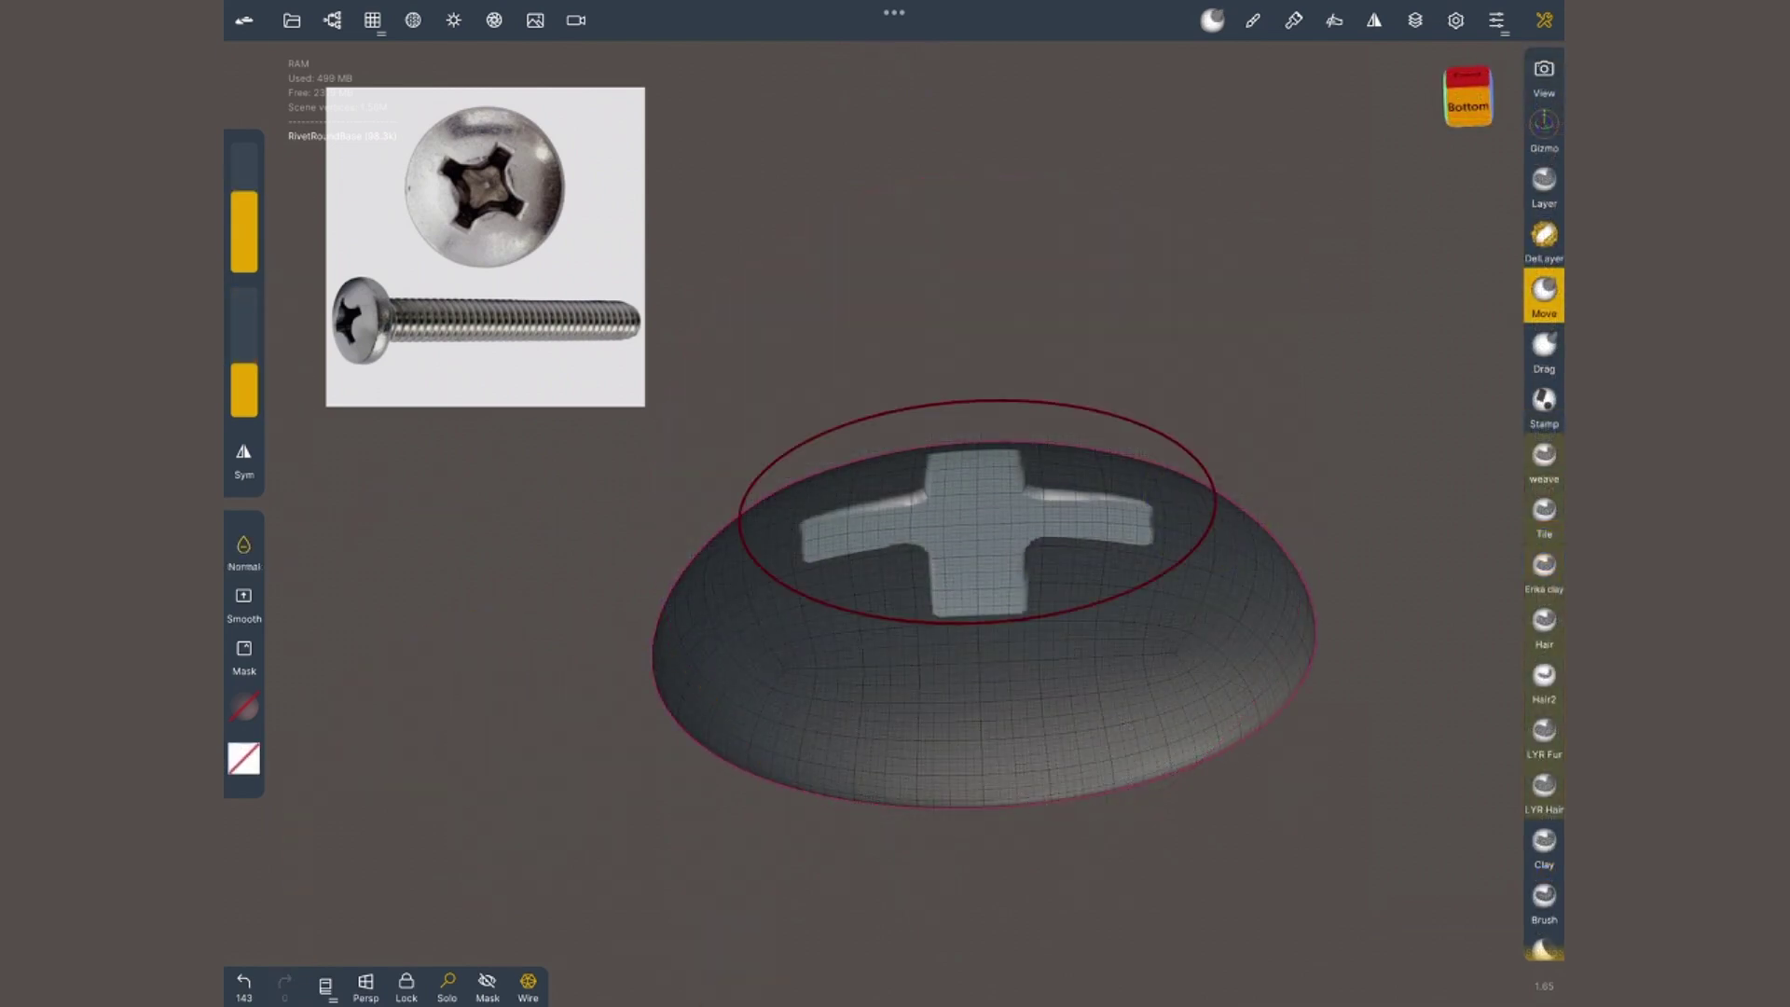
- Push the unmasked cross into the dome with the Move brush to sink the Phillips slot, and clear the mask
{"action": "left_click_drag", "start_coordinate": [977, 511], "coordinate": [1012, 671]}
{"action": "left_click_drag", "start_coordinate": [653, 839], "coordinate": [588, 871], "text": "ctrl"}
{"action": "left_click_drag", "start_coordinate": [441, 746], "coordinate": [560, 820]}
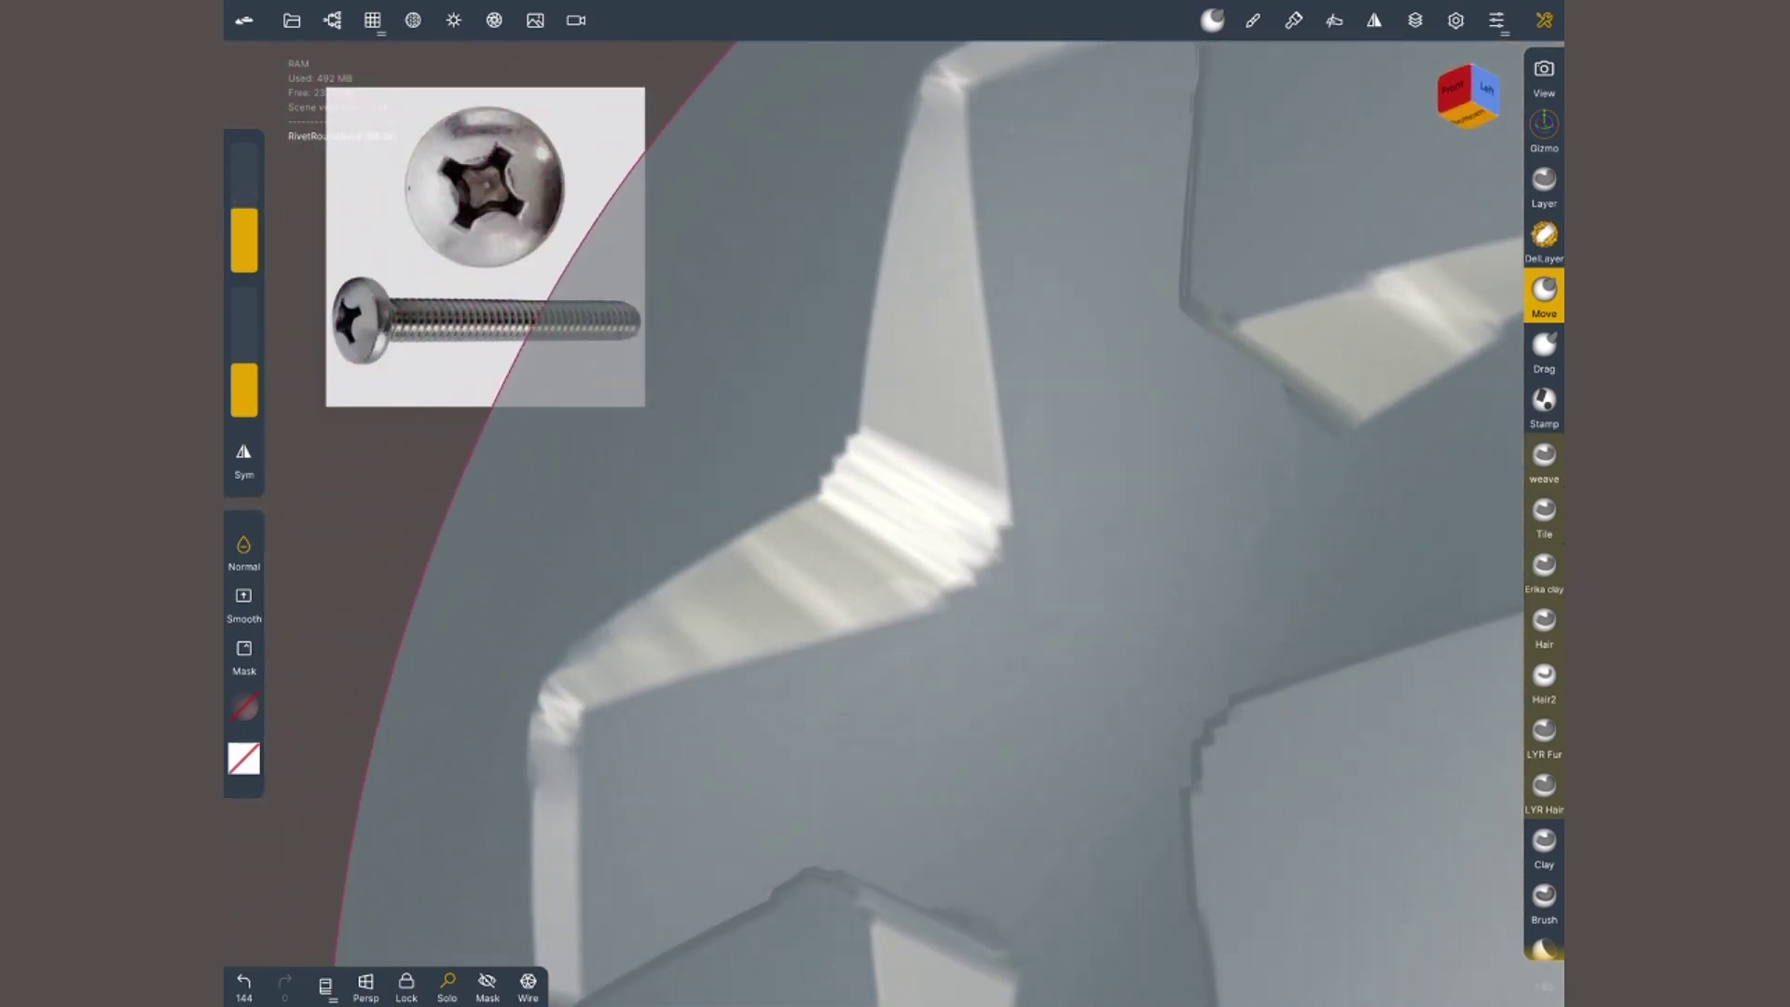
{"action": "left_click_drag", "start_coordinate": [559, 821], "coordinate": [690, 900]}
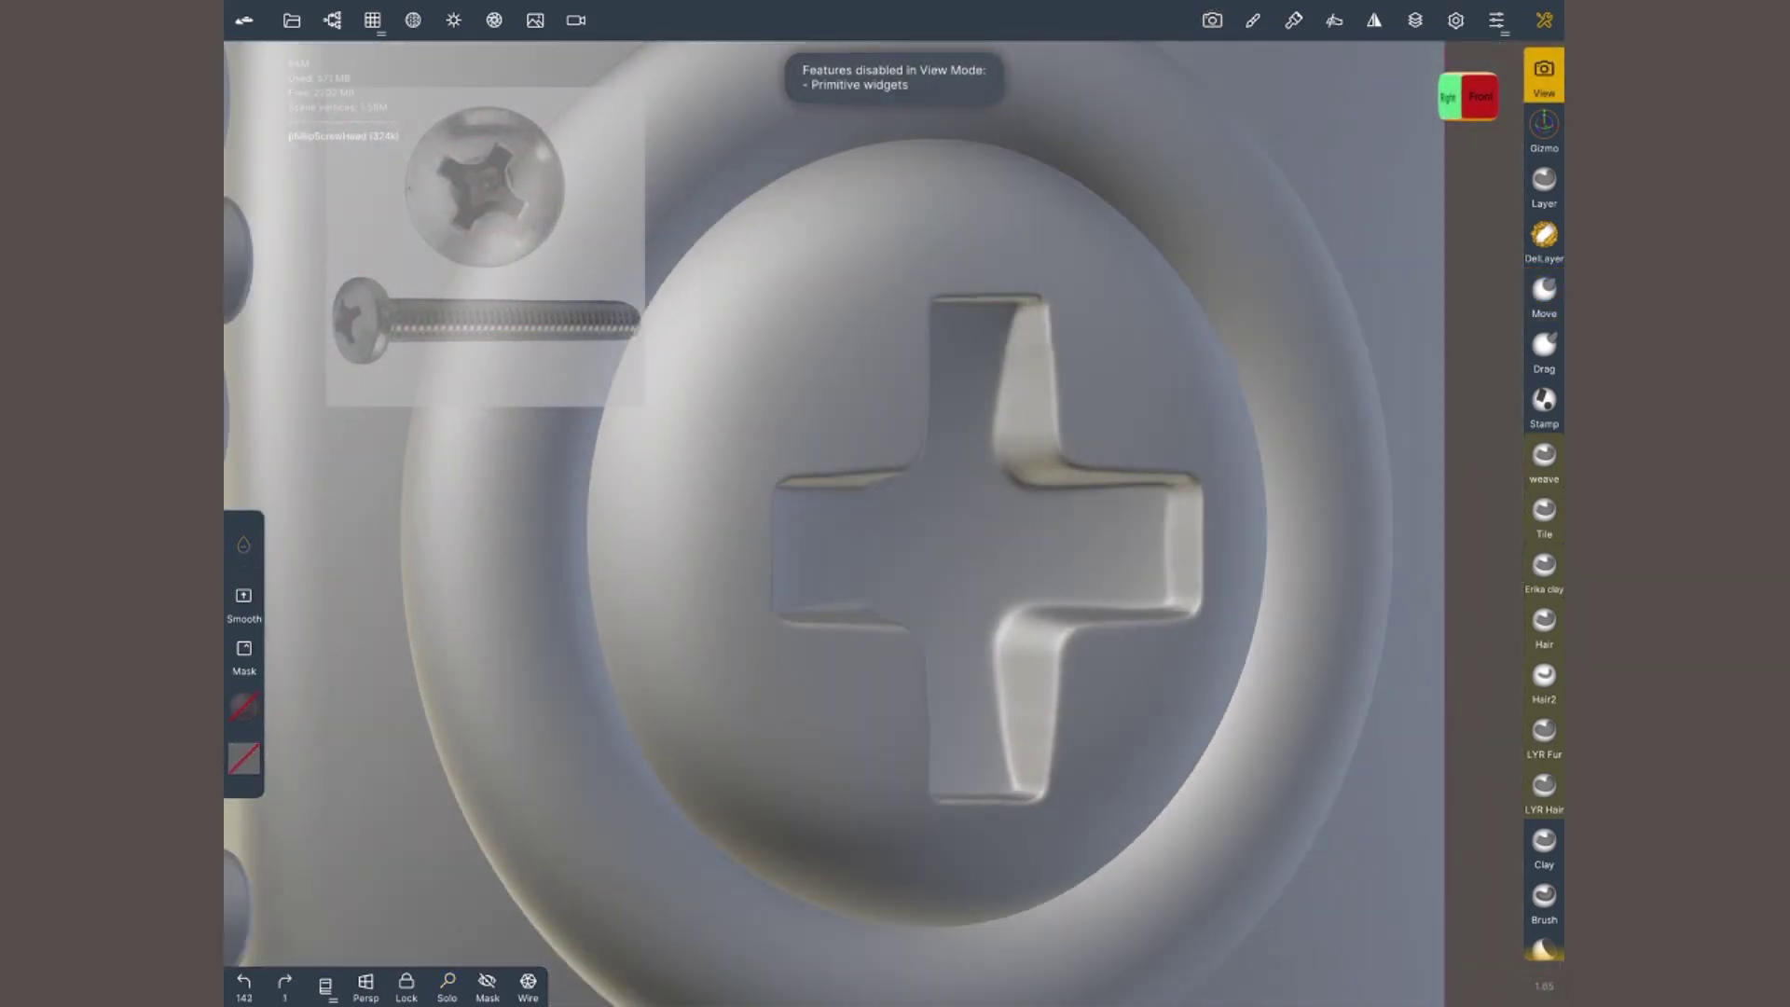
{"action": "left_click_drag", "start_coordinate": [1025, 560], "coordinate": [830, 522]}
{"action": "left_click", "coordinate": [528, 986]}
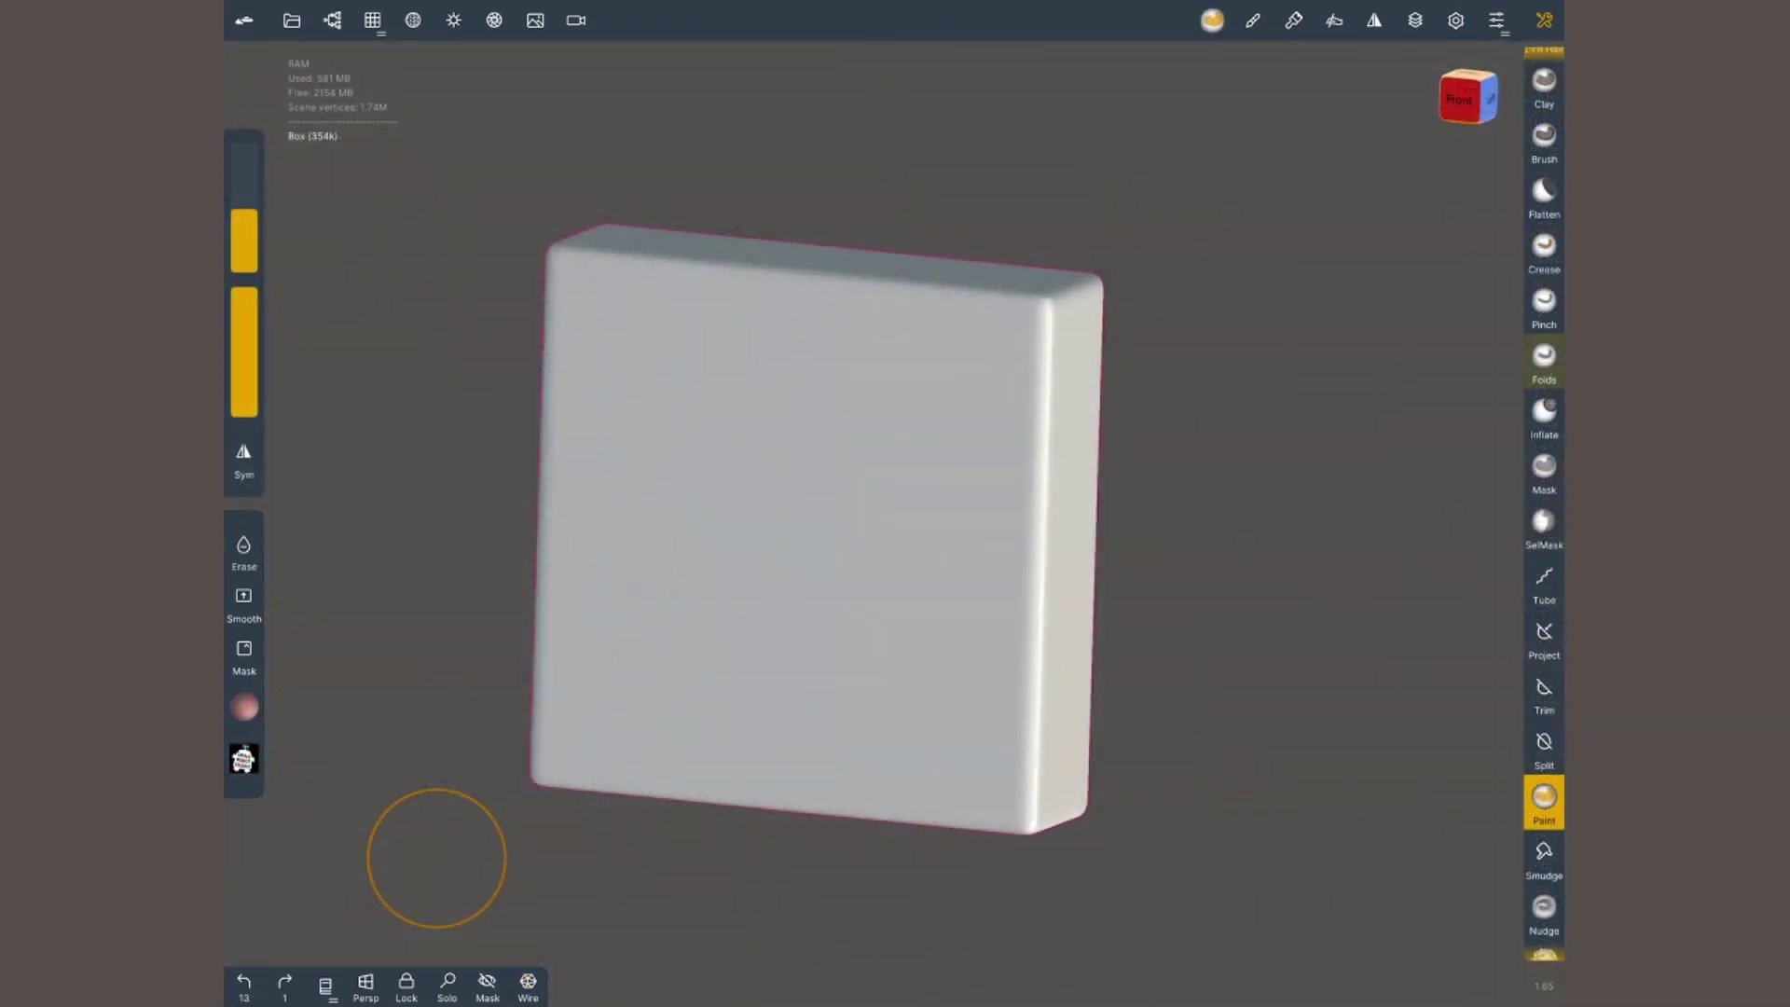
- Stamp the robot logo in red paint on the box's front face and check it in wireframe at the lowest multiresolution level
{"action": "left_click_drag", "start_coordinate": [780, 528], "coordinate": [780, 530]}
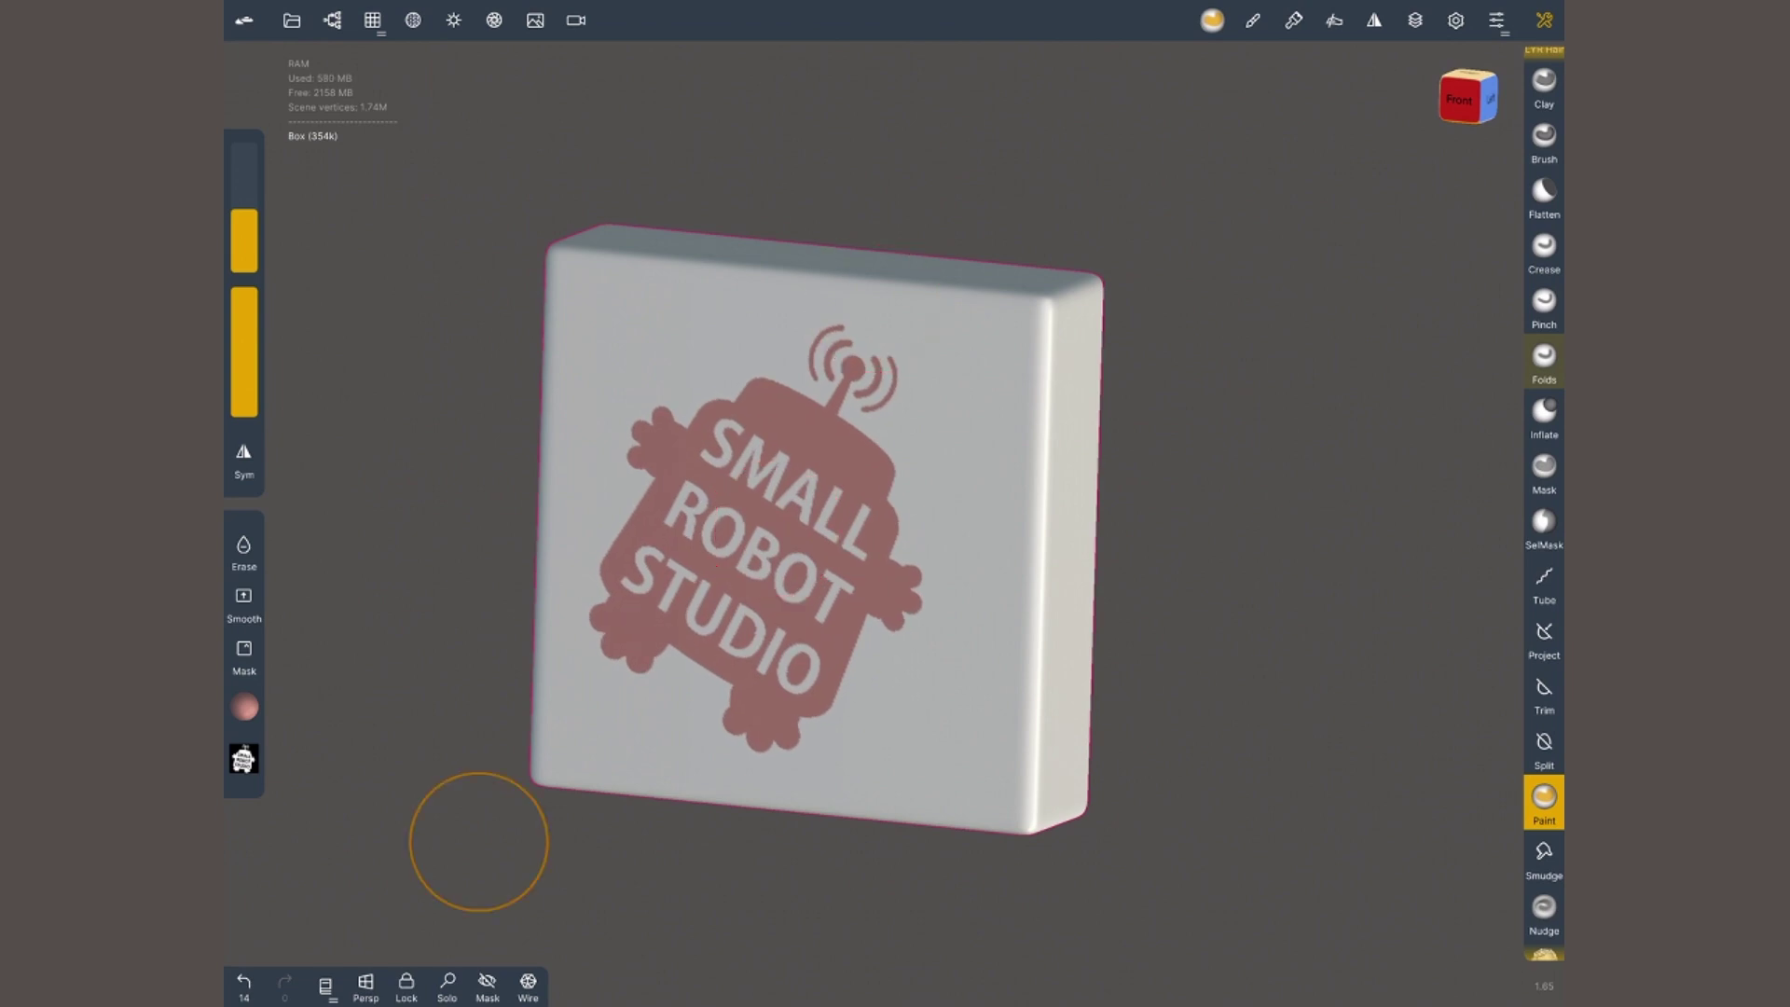
{"action": "left_click", "coordinate": [528, 983]}
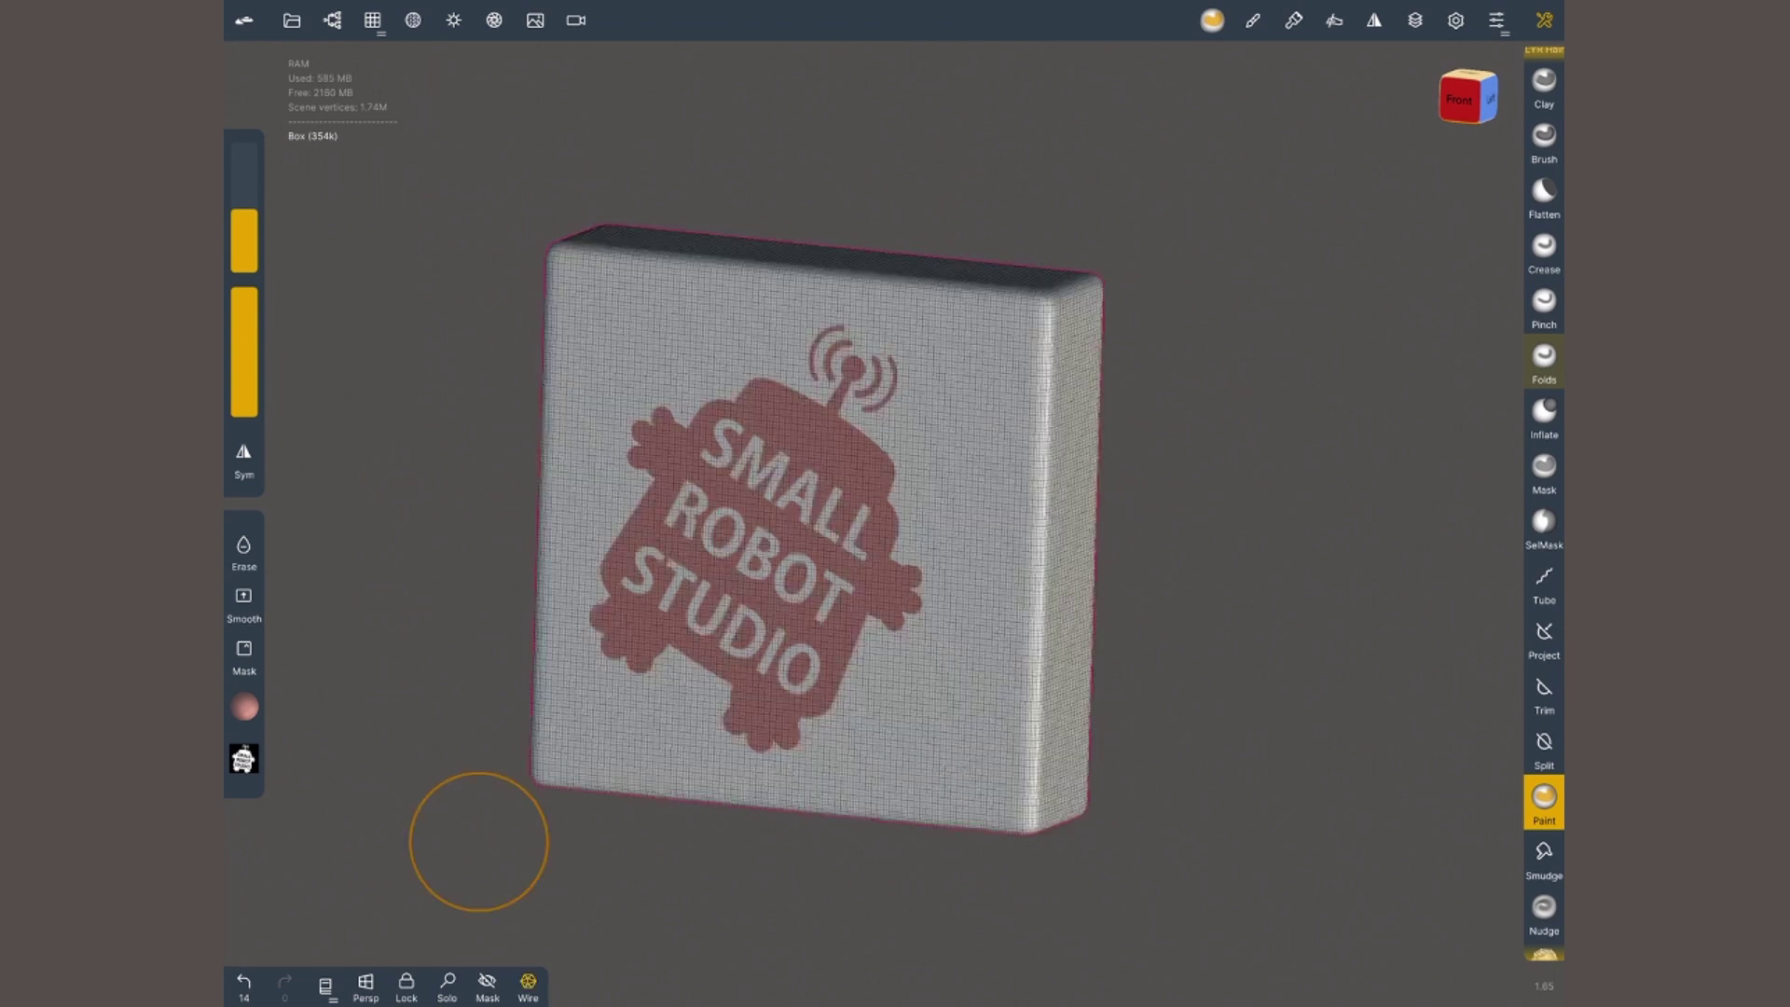
{"action": "left_click", "coordinate": [372, 20]}
{"action": "left_click_drag", "start_coordinate": [562, 304], "coordinate": [290, 304]}
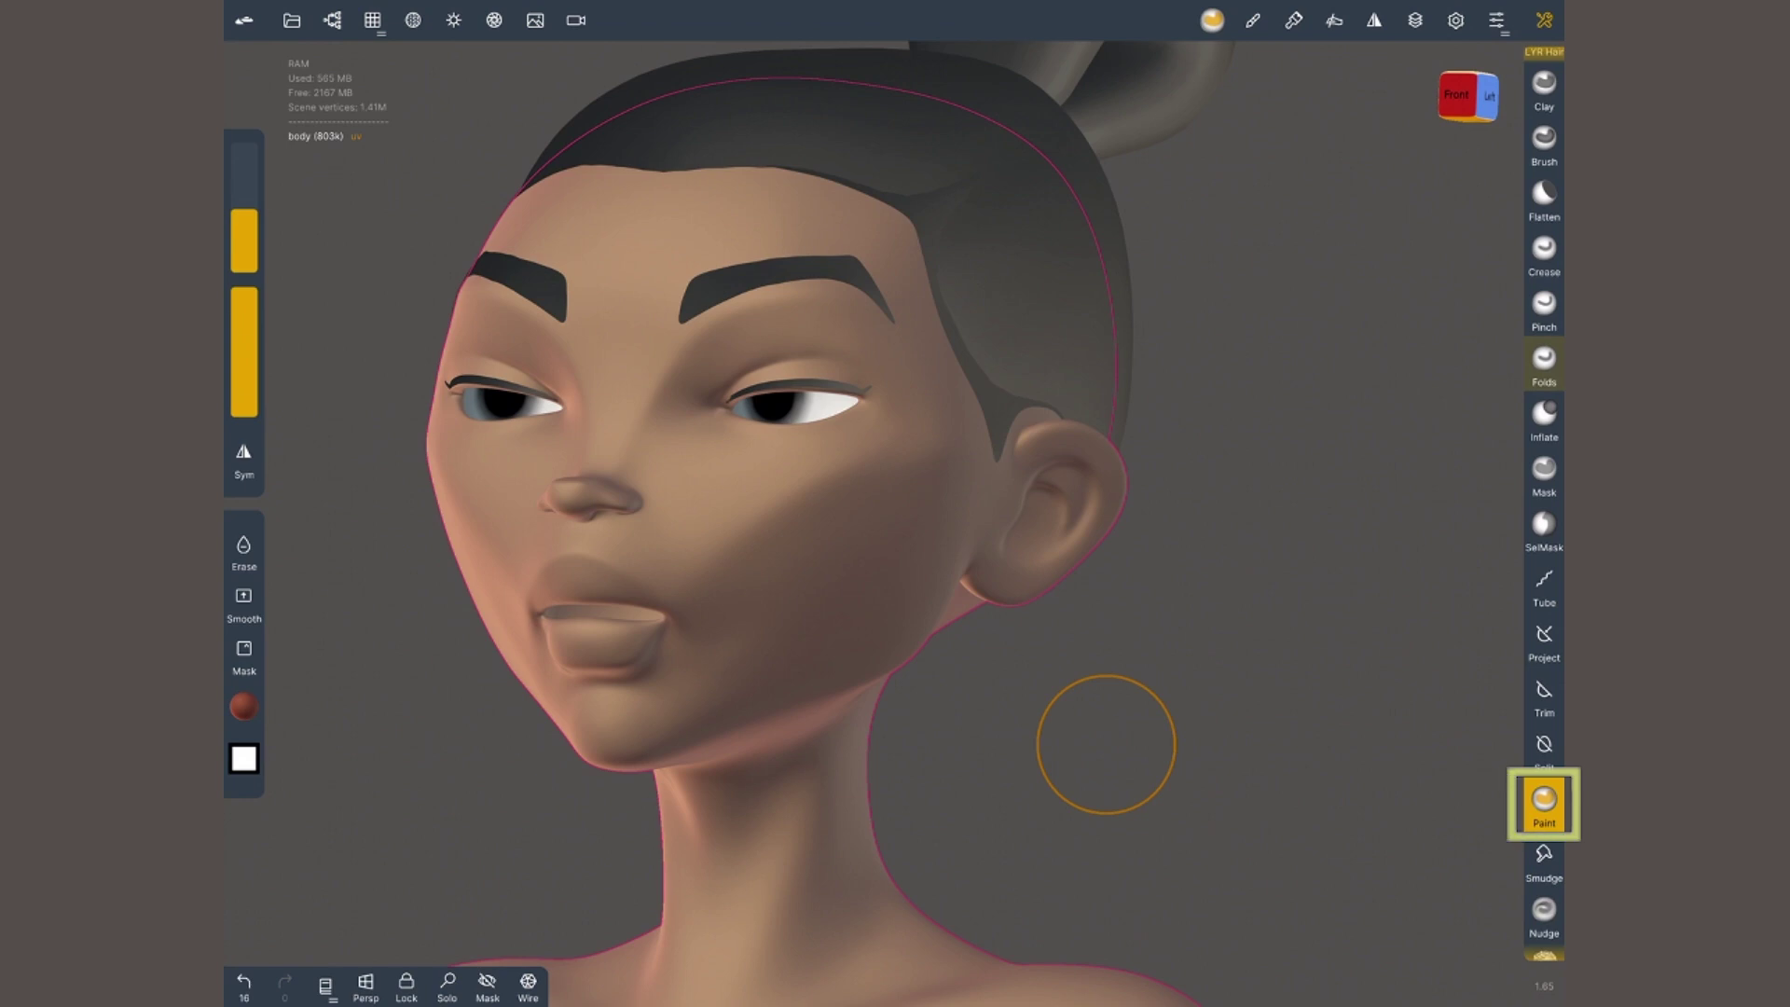
- Assign the star alpha to the Paint brush, with a grab stroke type and the flat falloff preset "one"
{"action": "left_click", "coordinate": [1252, 21]}
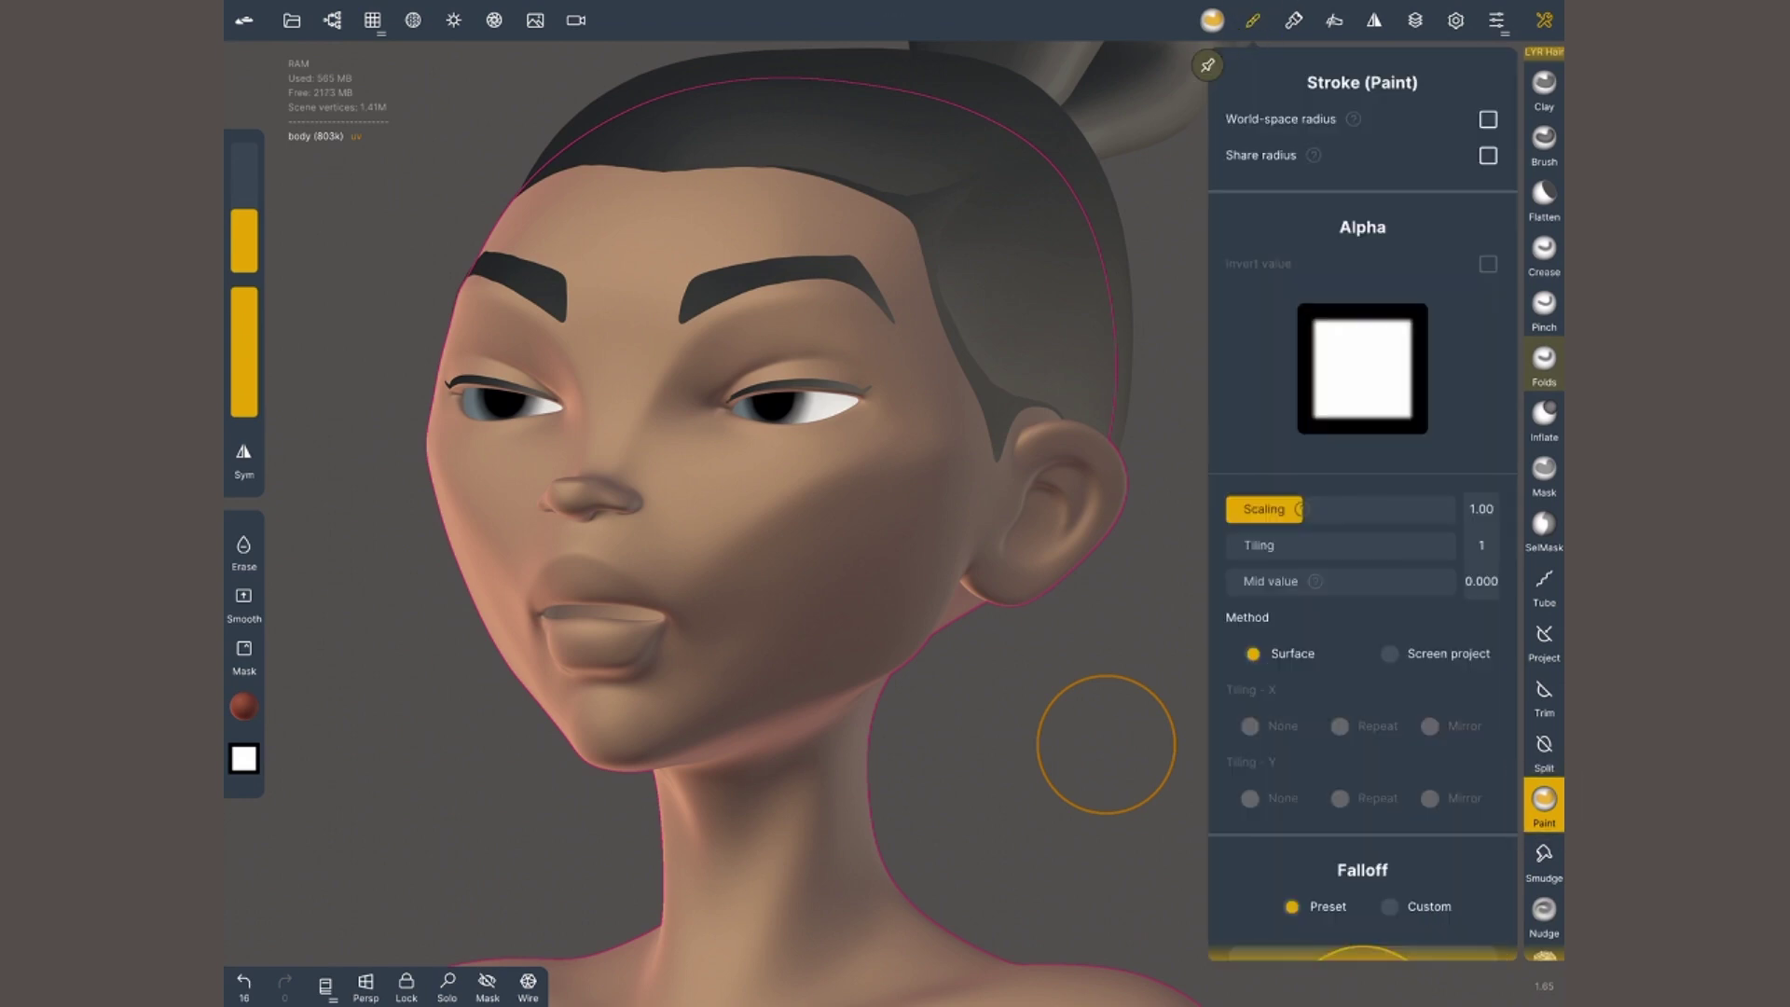
{"action": "left_click", "coordinate": [1362, 368]}
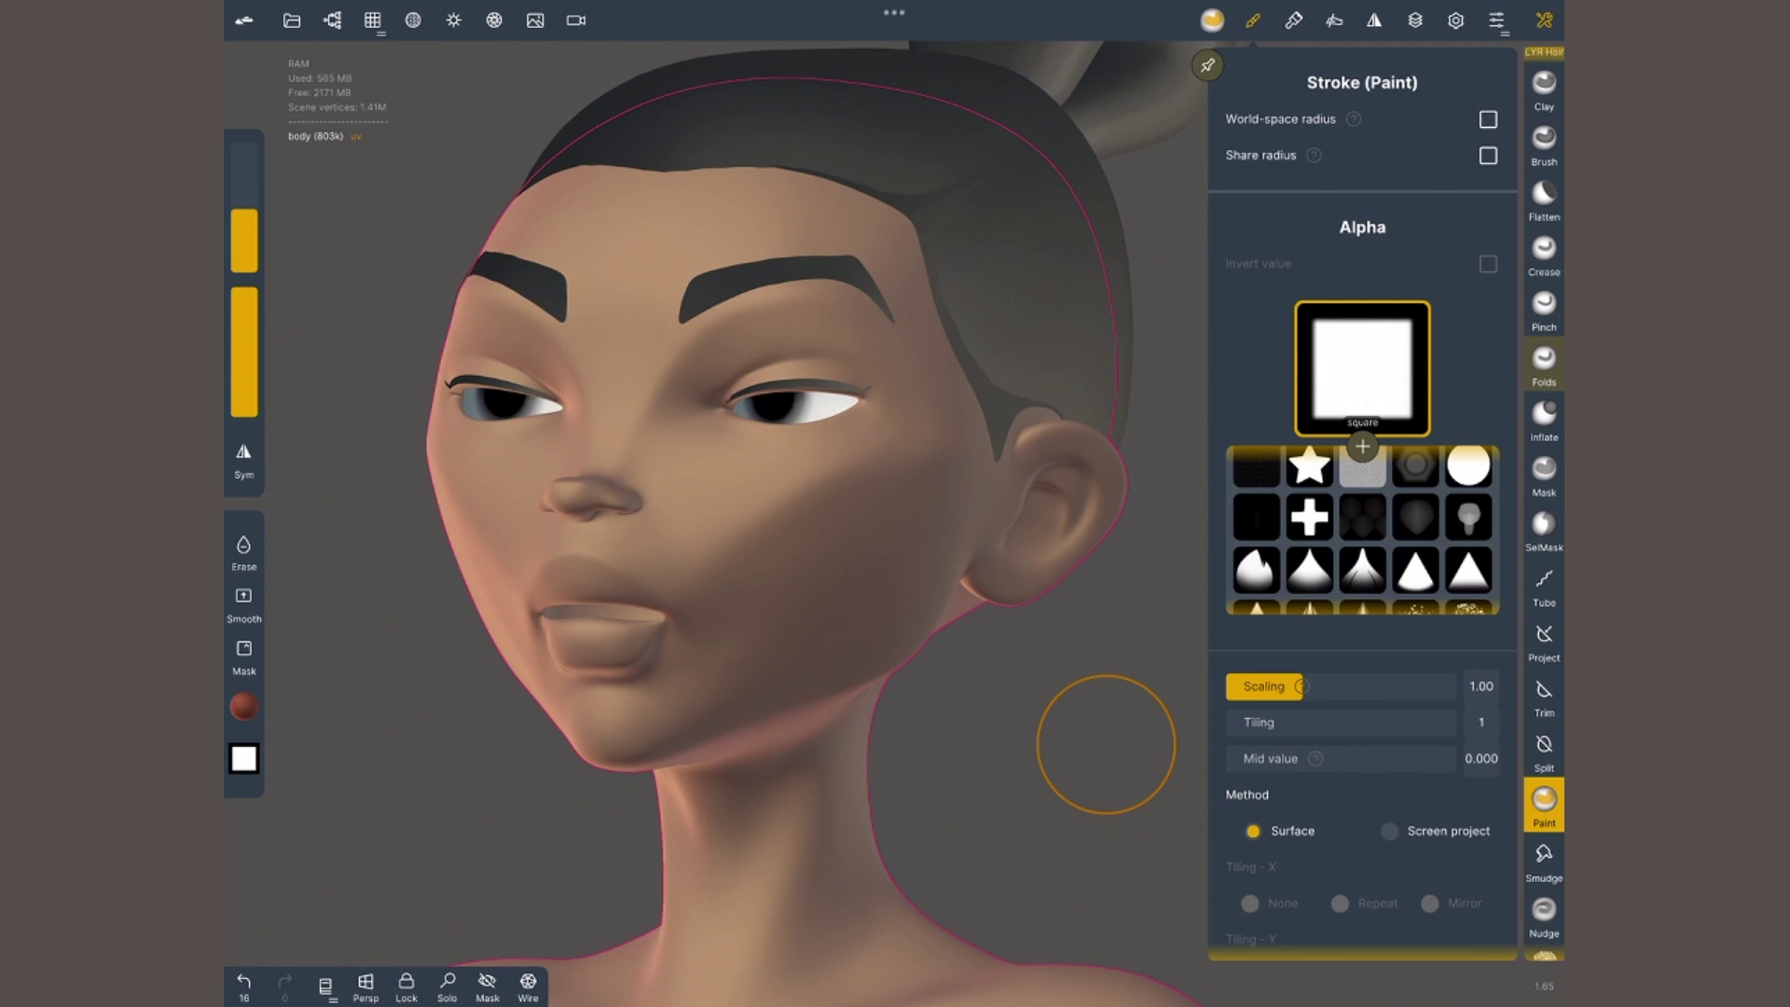
{"action": "left_click", "coordinate": [1309, 464]}
{"action": "scroll", "coordinate": [1364, 494], "scroll_direction": "down", "scroll_amount": 10}
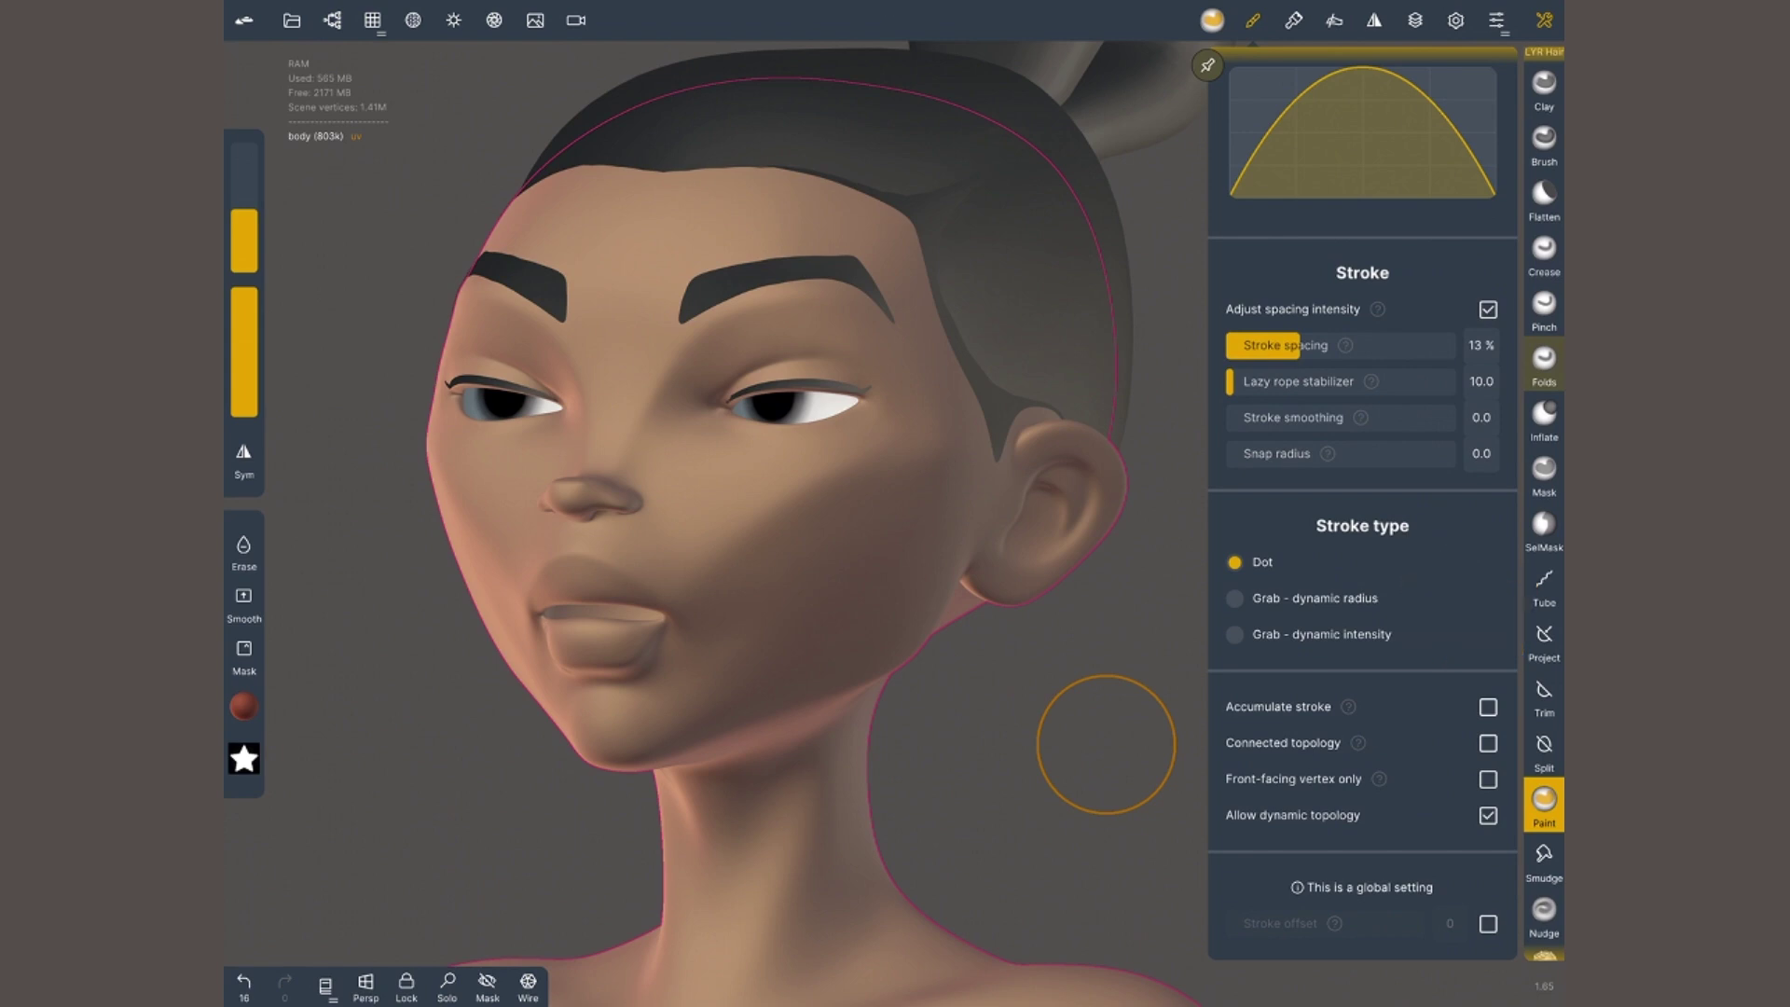
{"action": "scroll", "coordinate": [1334, 63], "scroll_direction": "up", "scroll_amount": 6}
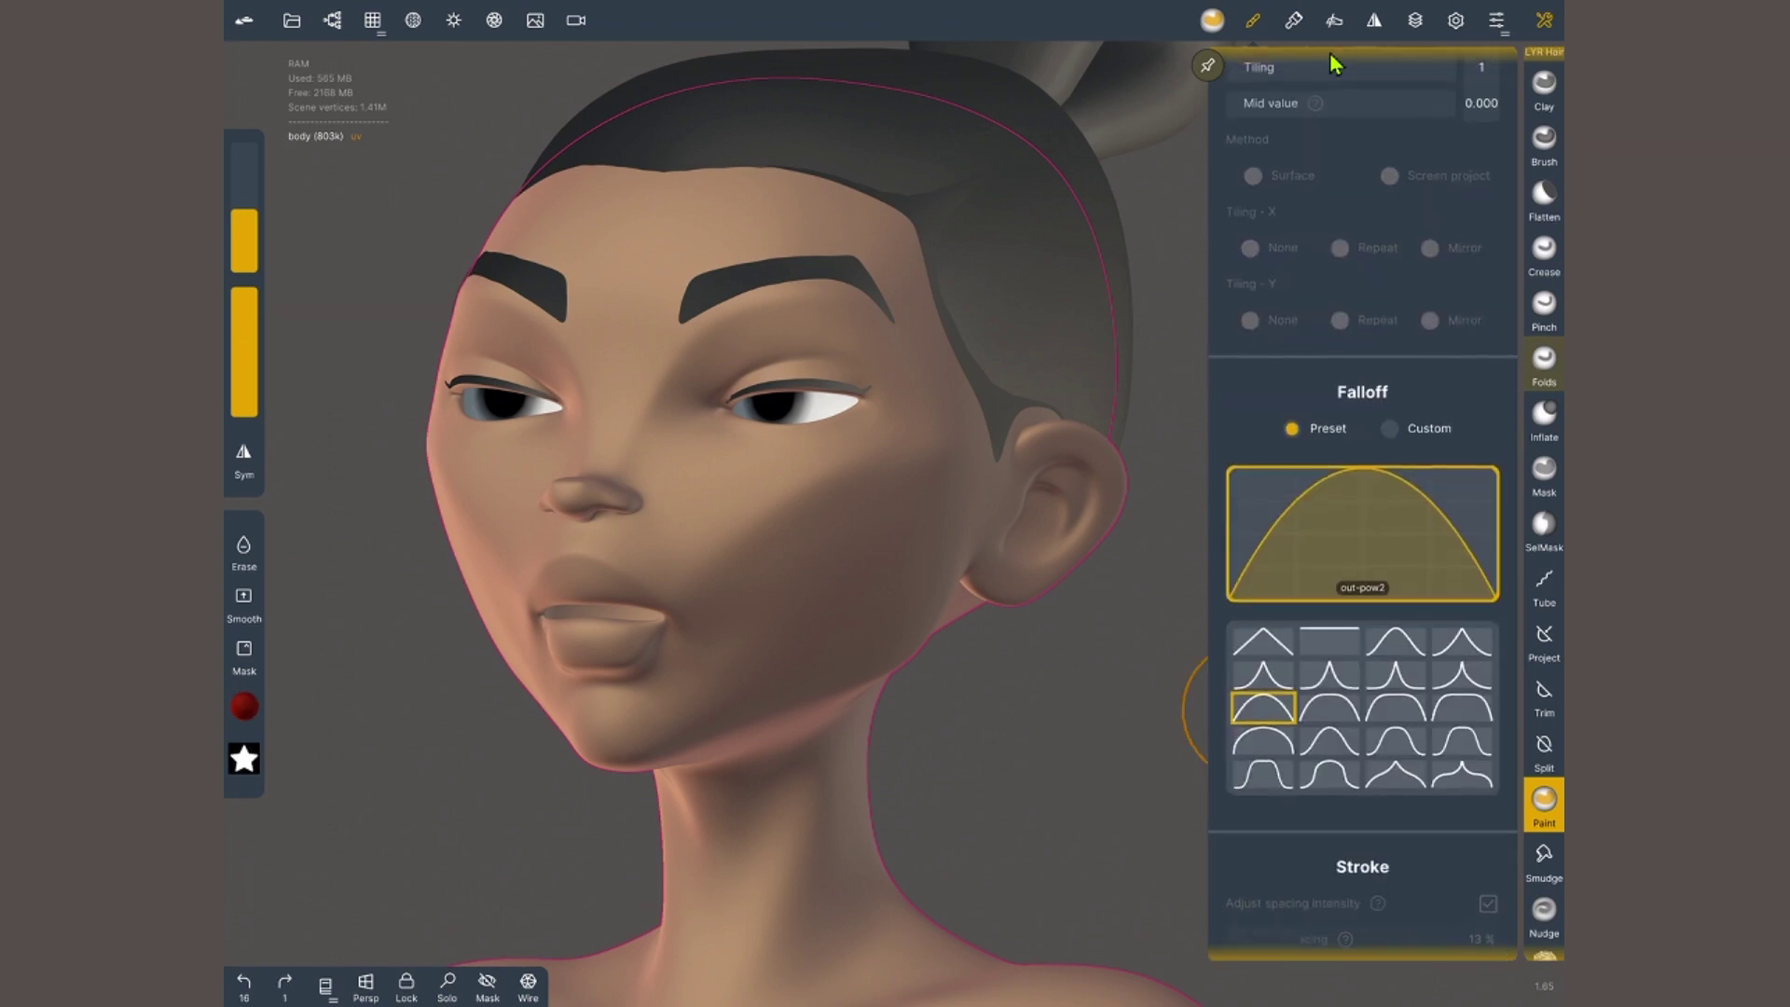
{"action": "scroll", "coordinate": [1334, 63], "scroll_direction": "up", "scroll_amount": 1}
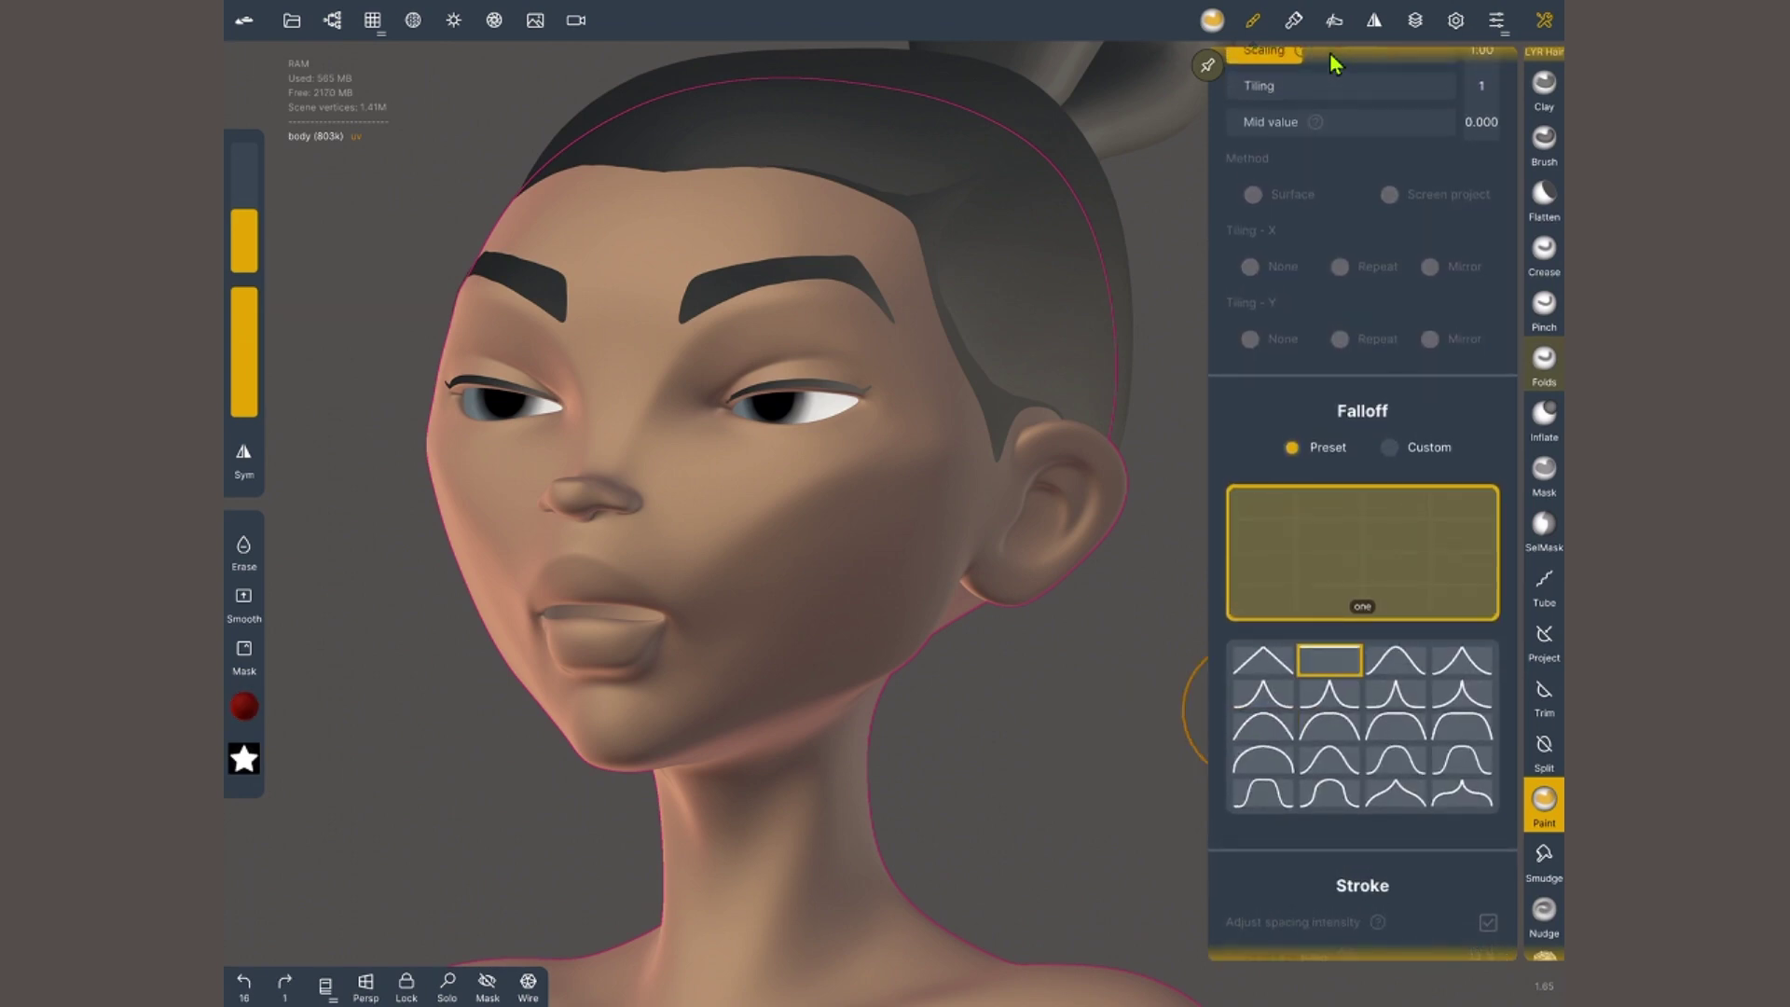
- Set the paint color to dark magenta and stamp a star on the side of the character's face
{"action": "left_click", "coordinate": [1292, 20]}
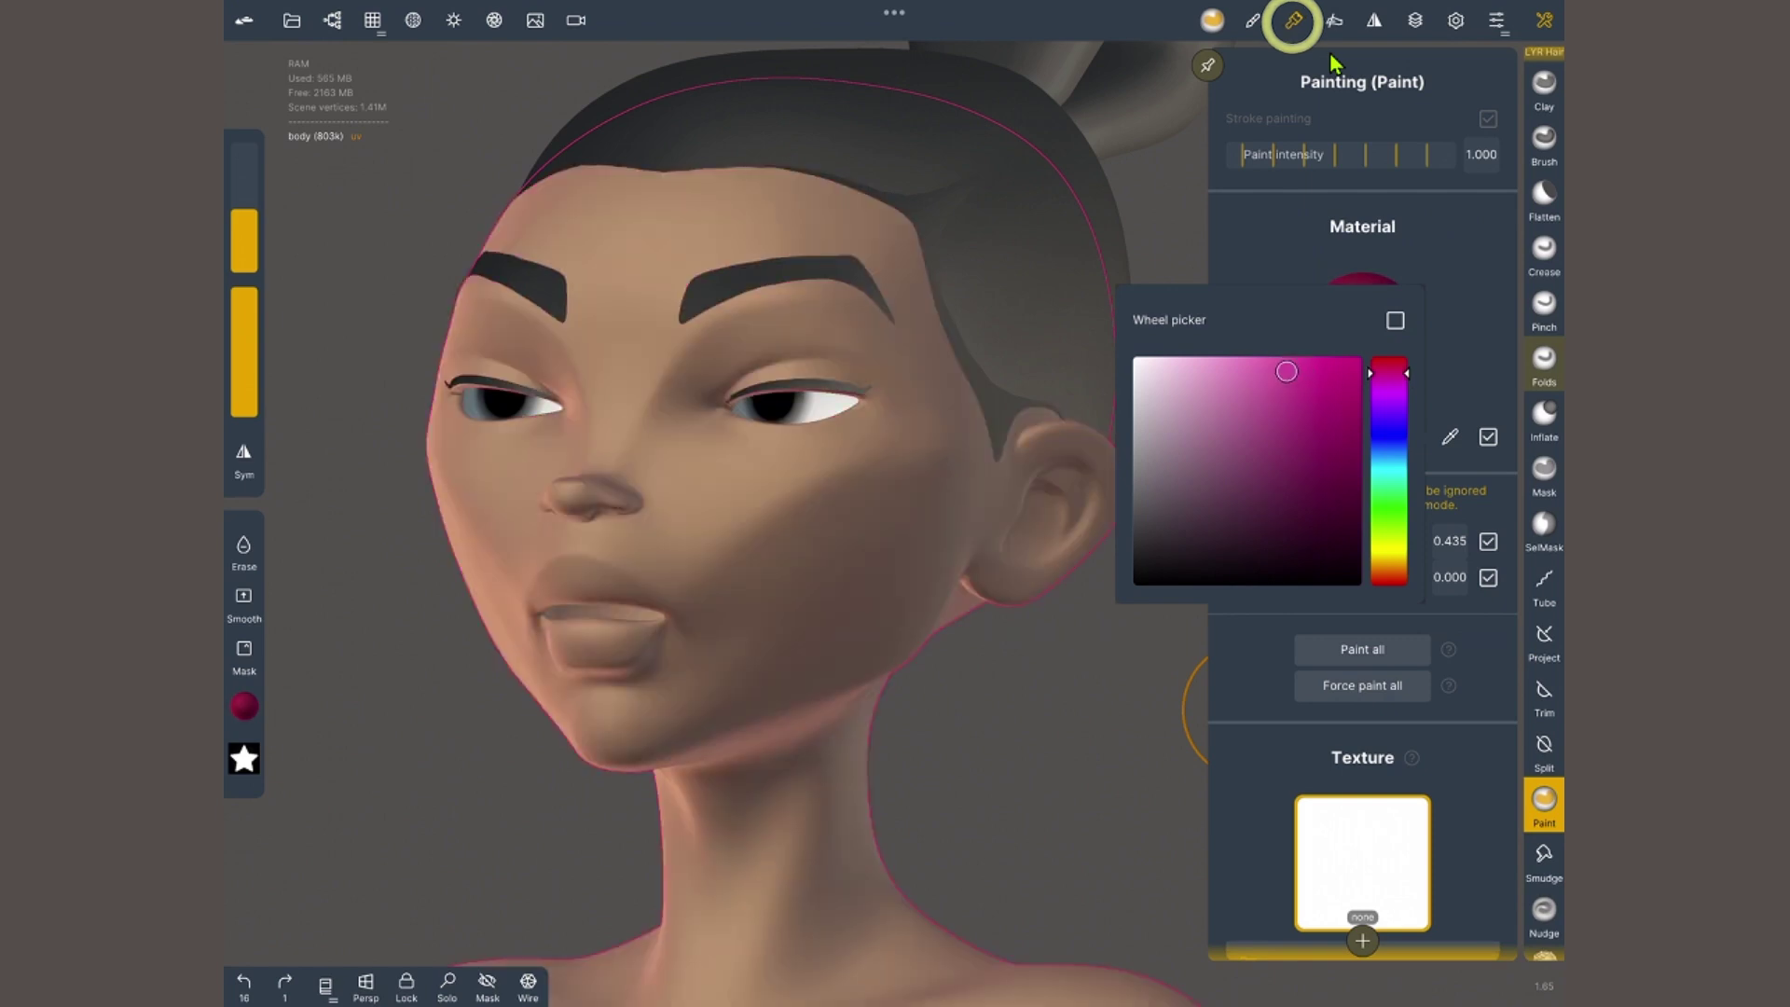
{"action": "left_click_drag", "start_coordinate": [887, 485], "coordinate": [927, 488]}
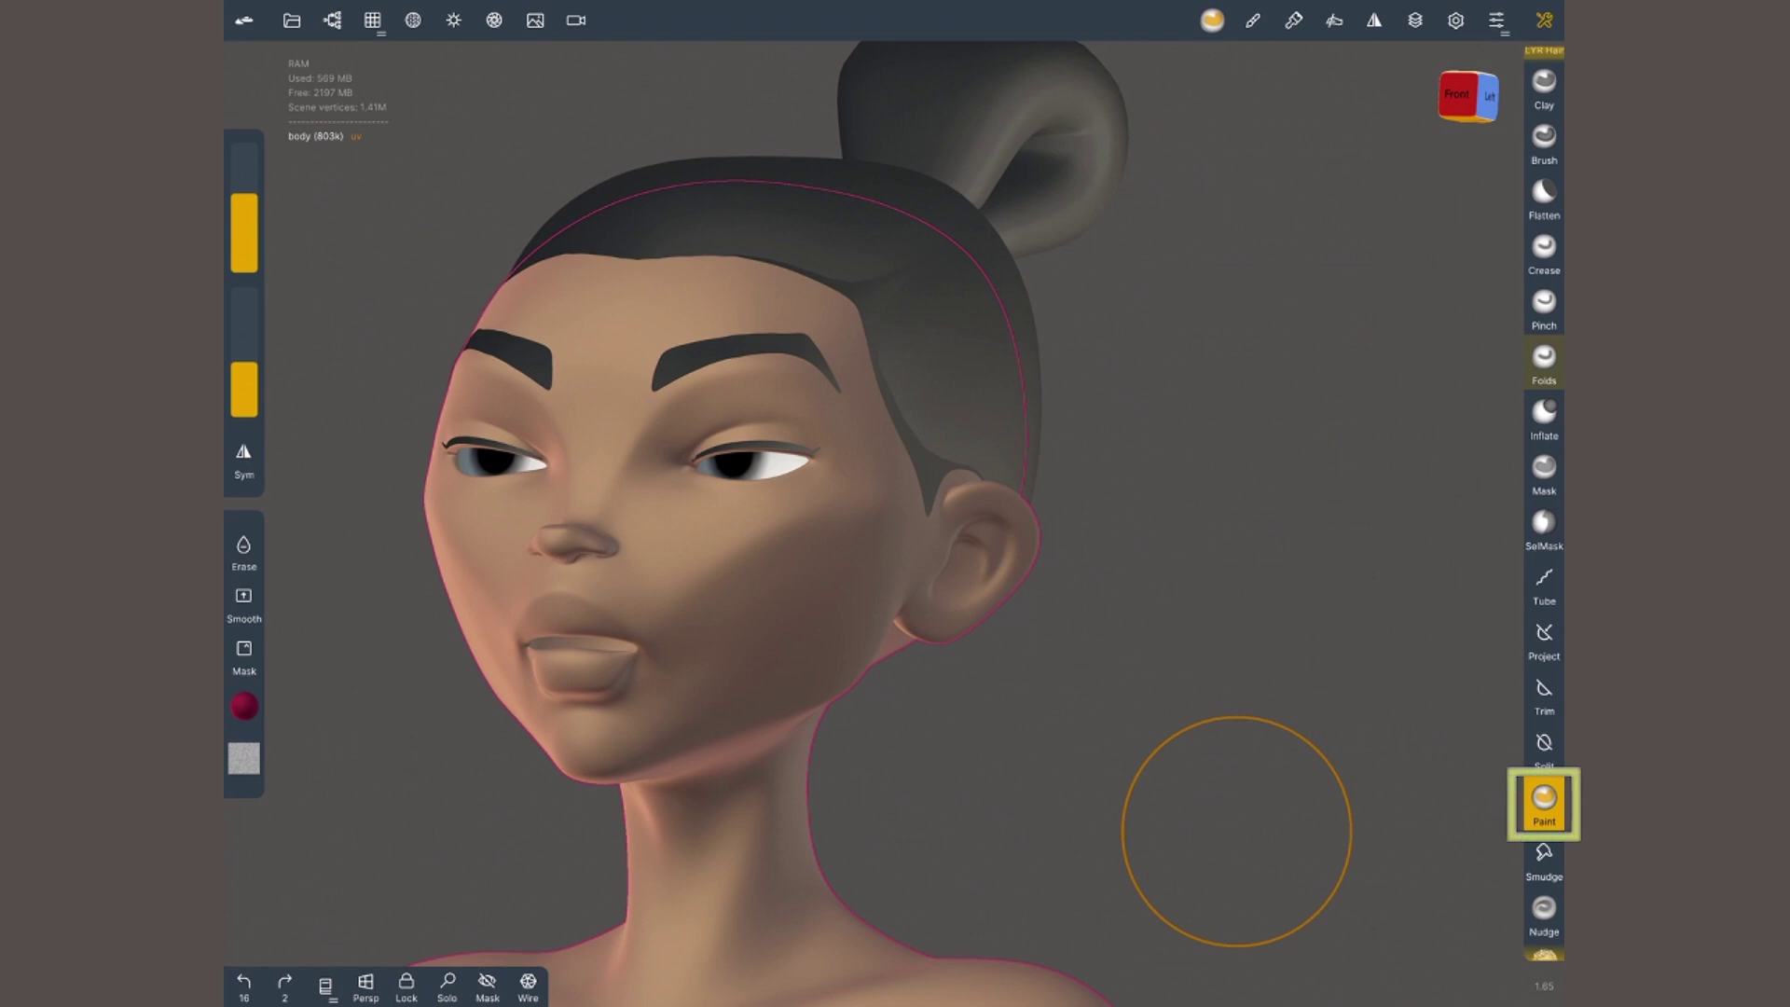
- Replace the Paint brush's square alpha with the round crackle-patterned alpha for painting on the character's skin
{"action": "left_click", "coordinate": [1544, 800]}
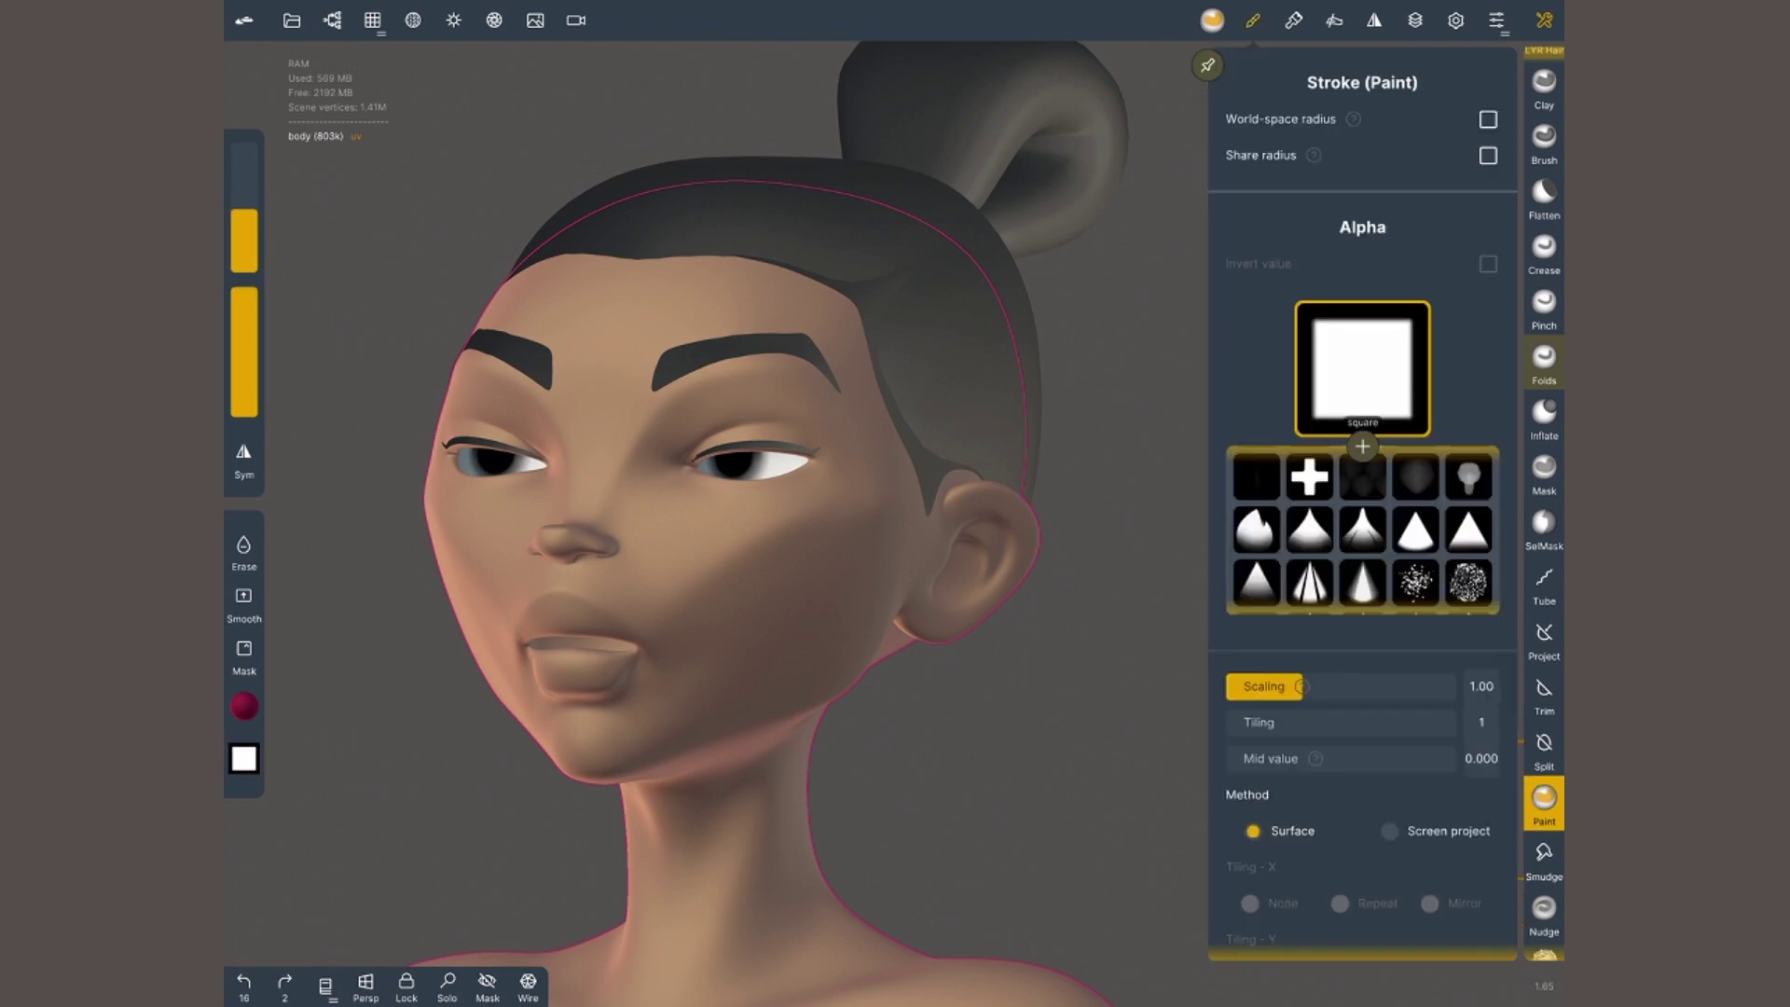
{"action": "scroll", "coordinate": [1362, 530], "scroll_direction": "down", "scroll_amount": 2}
{"action": "left_click", "coordinate": [1469, 515]}
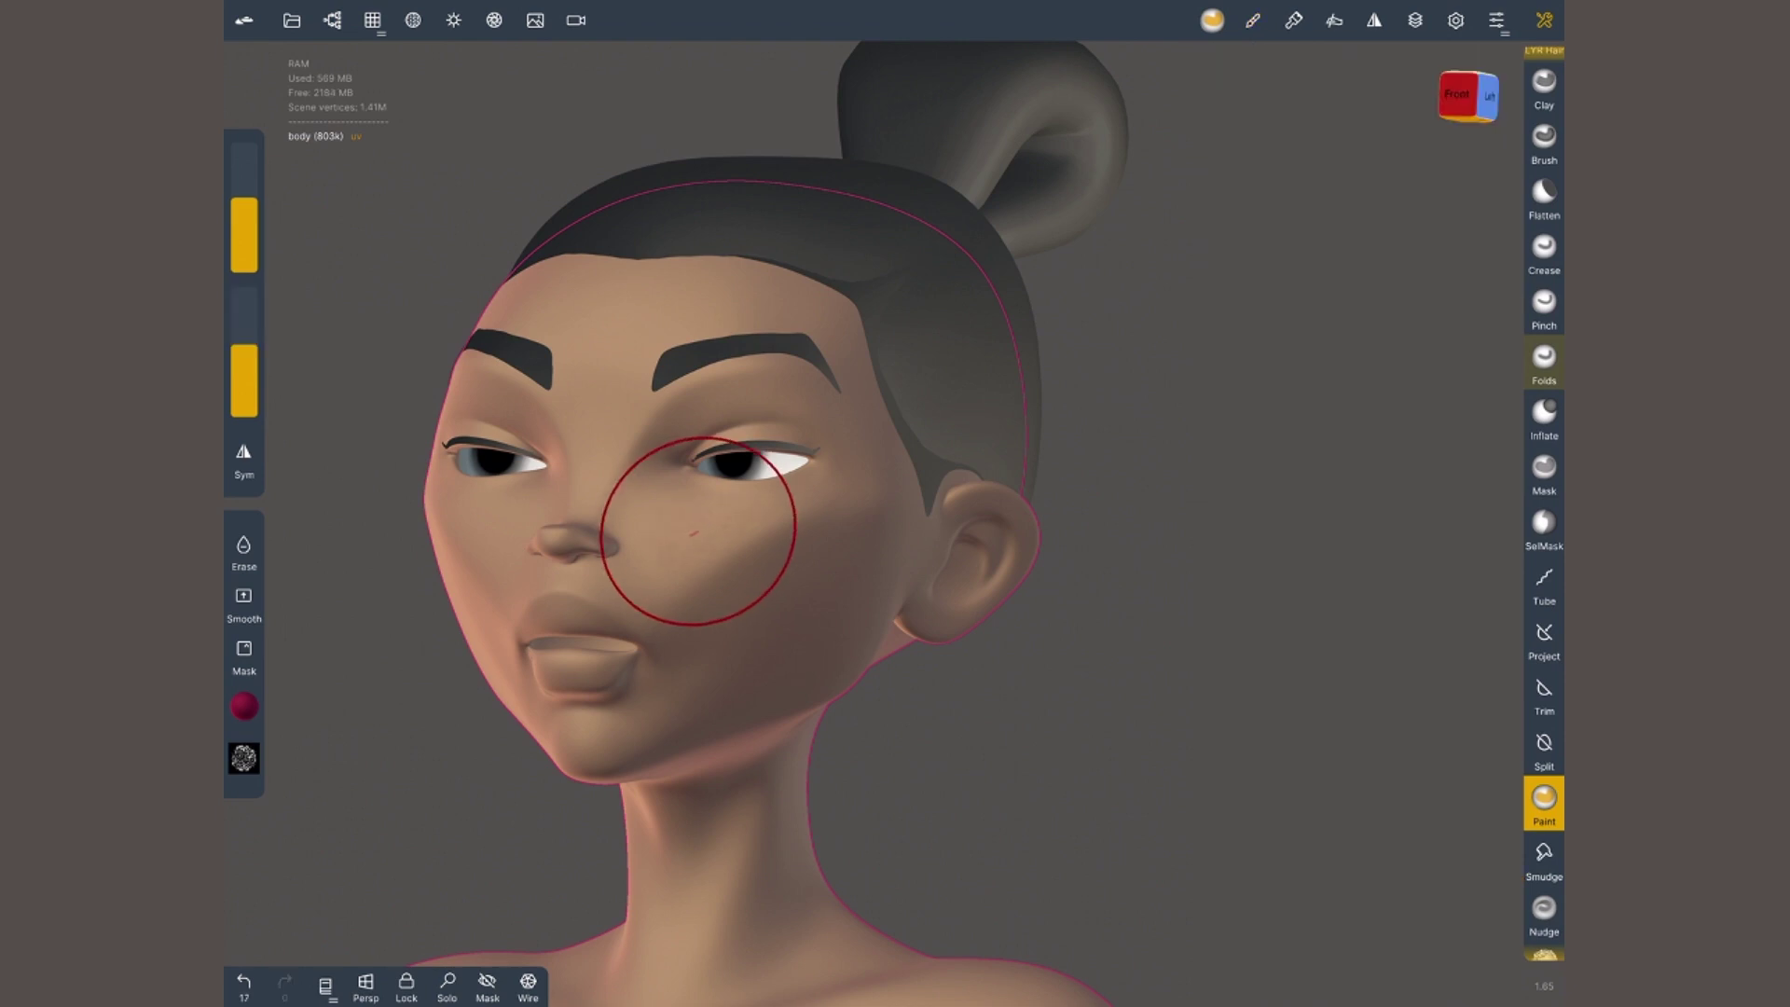
- Paint the crackle pattern in dark magenta on the character's cheek below the eye
{"action": "mouse_move", "coordinate": [699, 532]}
{"action": "left_mouse_down"}
{"action": "mouse_move", "coordinate": [764, 559]}
{"action": "mouse_move", "coordinate": [850, 538]}
{"action": "mouse_move", "coordinate": [815, 584]}
{"action": "mouse_move", "coordinate": [727, 587]}
{"action": "mouse_move", "coordinate": [723, 607]}
{"action": "mouse_move", "coordinate": [804, 643]}
{"action": "left_mouse_up"}
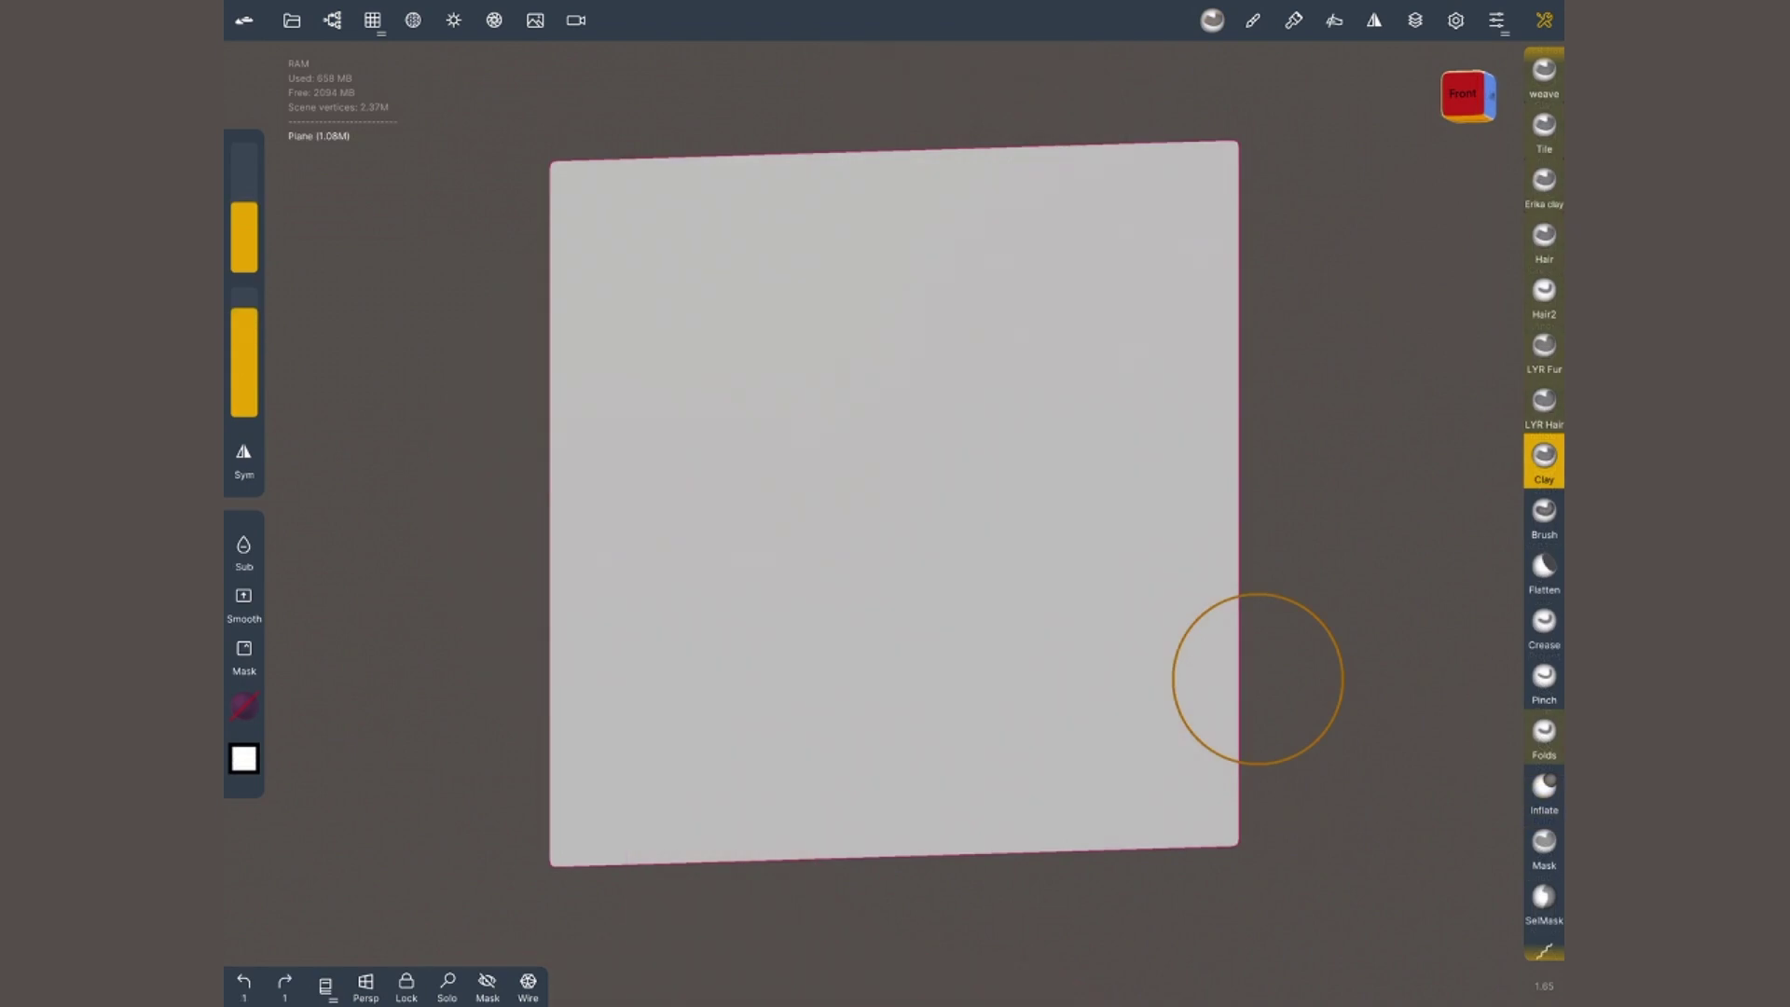
- Build up overlapping strokes across the middle of the plane with the Clay brush and its white square alpha
{"action": "mouse_move", "coordinate": [816, 280]}
{"action": "left_mouse_down"}
{"action": "mouse_move", "coordinate": [800, 300]}
{"action": "mouse_move", "coordinate": [808, 440]}
{"action": "mouse_move", "coordinate": [999, 540]}
{"action": "mouse_move", "coordinate": [887, 668]}
{"action": "mouse_move", "coordinate": [804, 711]}
{"action": "left_mouse_up"}
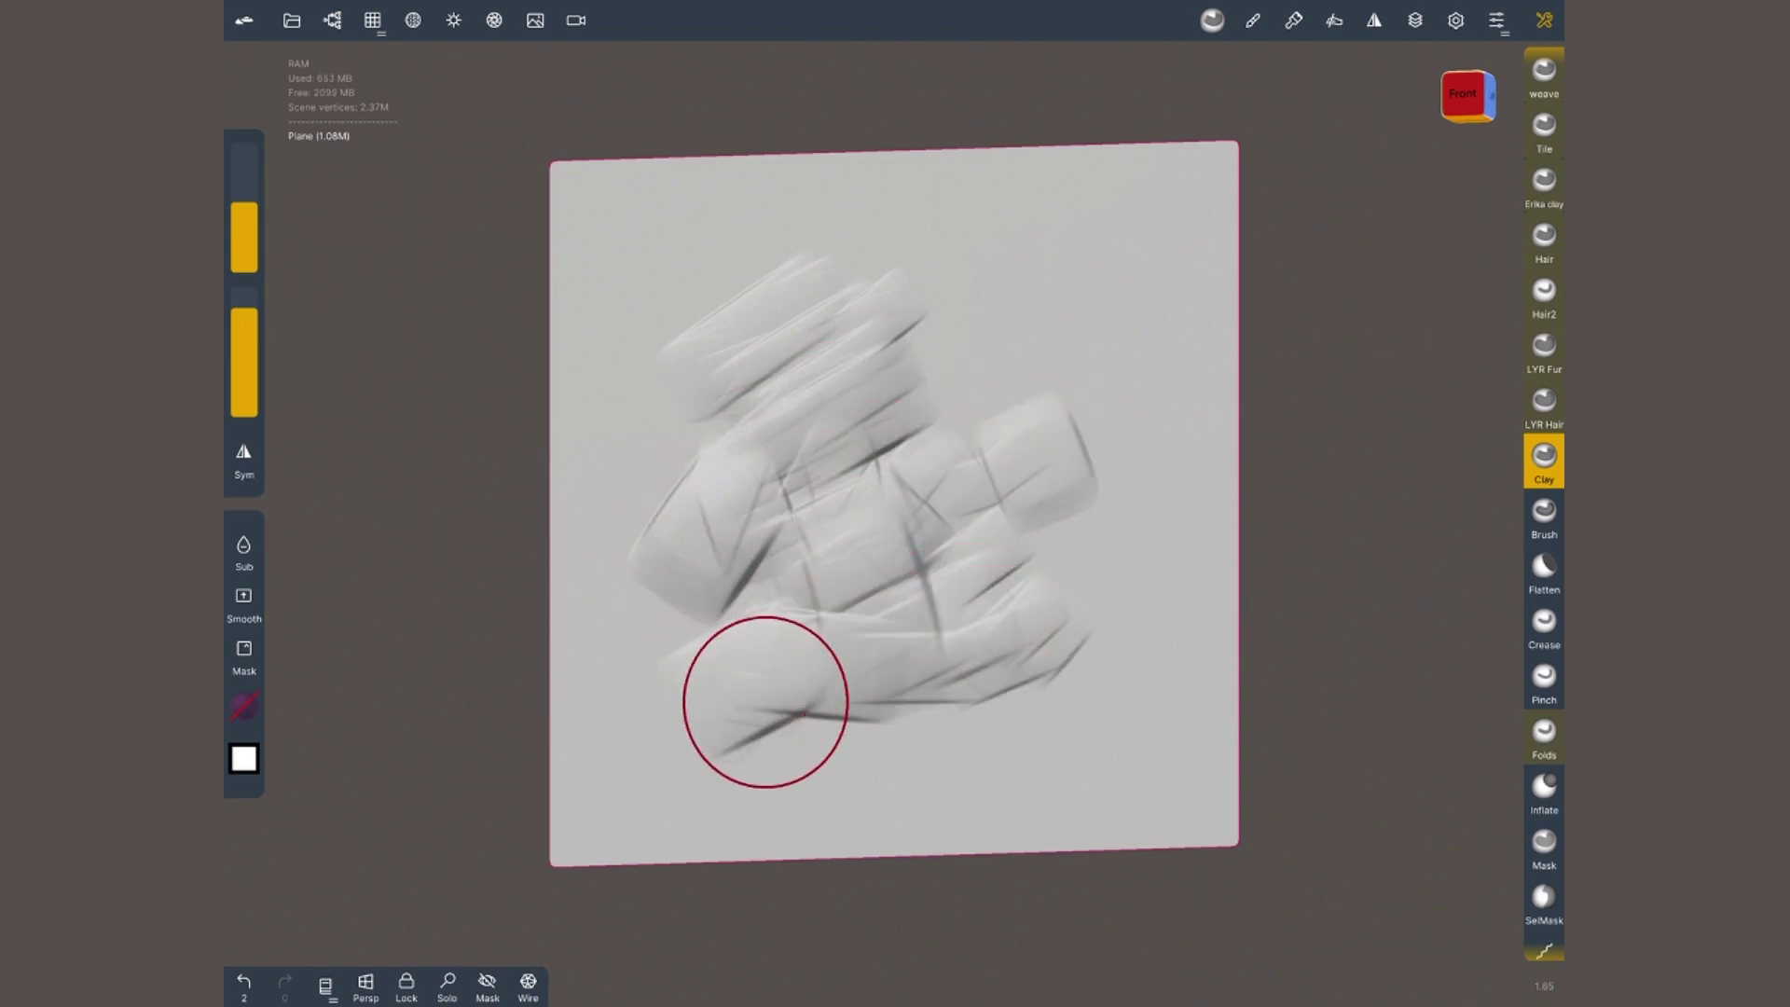
{"action": "left_click", "coordinate": [244, 758]}
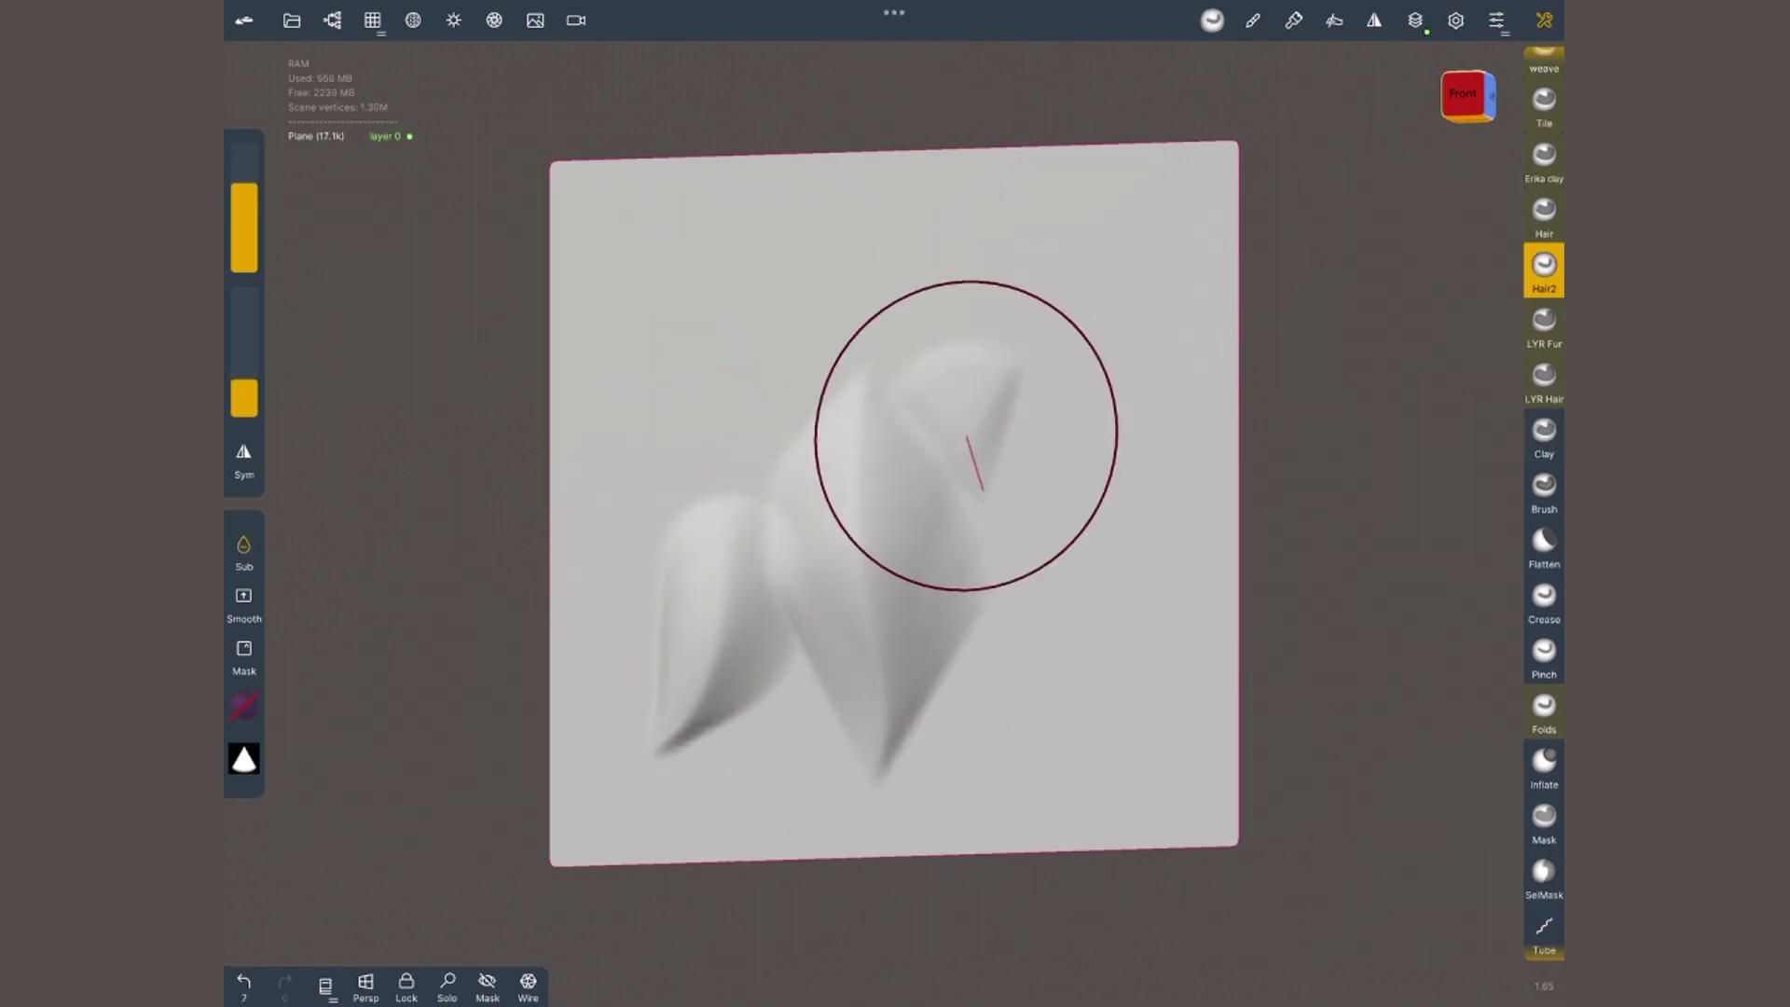
- Sculpt overlapping pointed hair tufts across the plane with the Hair2 brush and its cone-shaped alpha, undoing unwanted strokes
{"action": "mouse_move", "coordinate": [966, 436]}
{"action": "left_mouse_down"}
{"action": "mouse_move", "coordinate": [1124, 687]}
{"action": "mouse_move", "coordinate": [1077, 739]}
{"action": "left_mouse_up"}
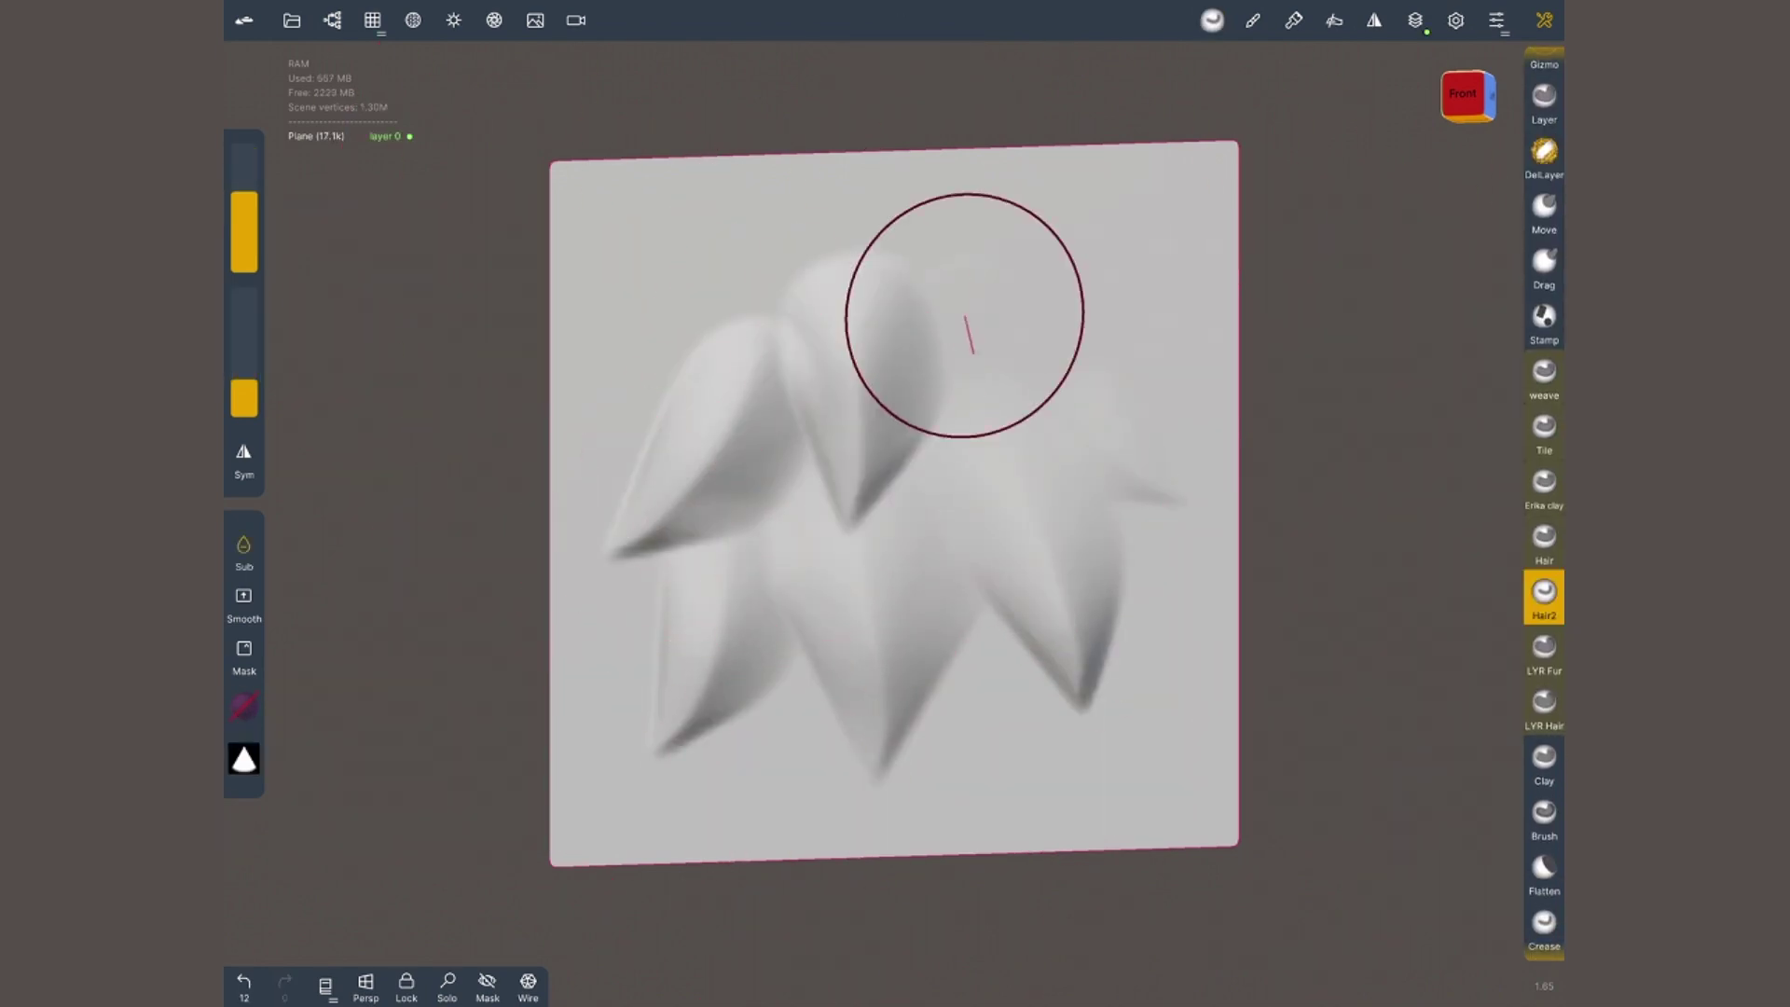
{"action": "left_click_drag", "start_coordinate": [963, 320], "coordinate": [943, 507]}
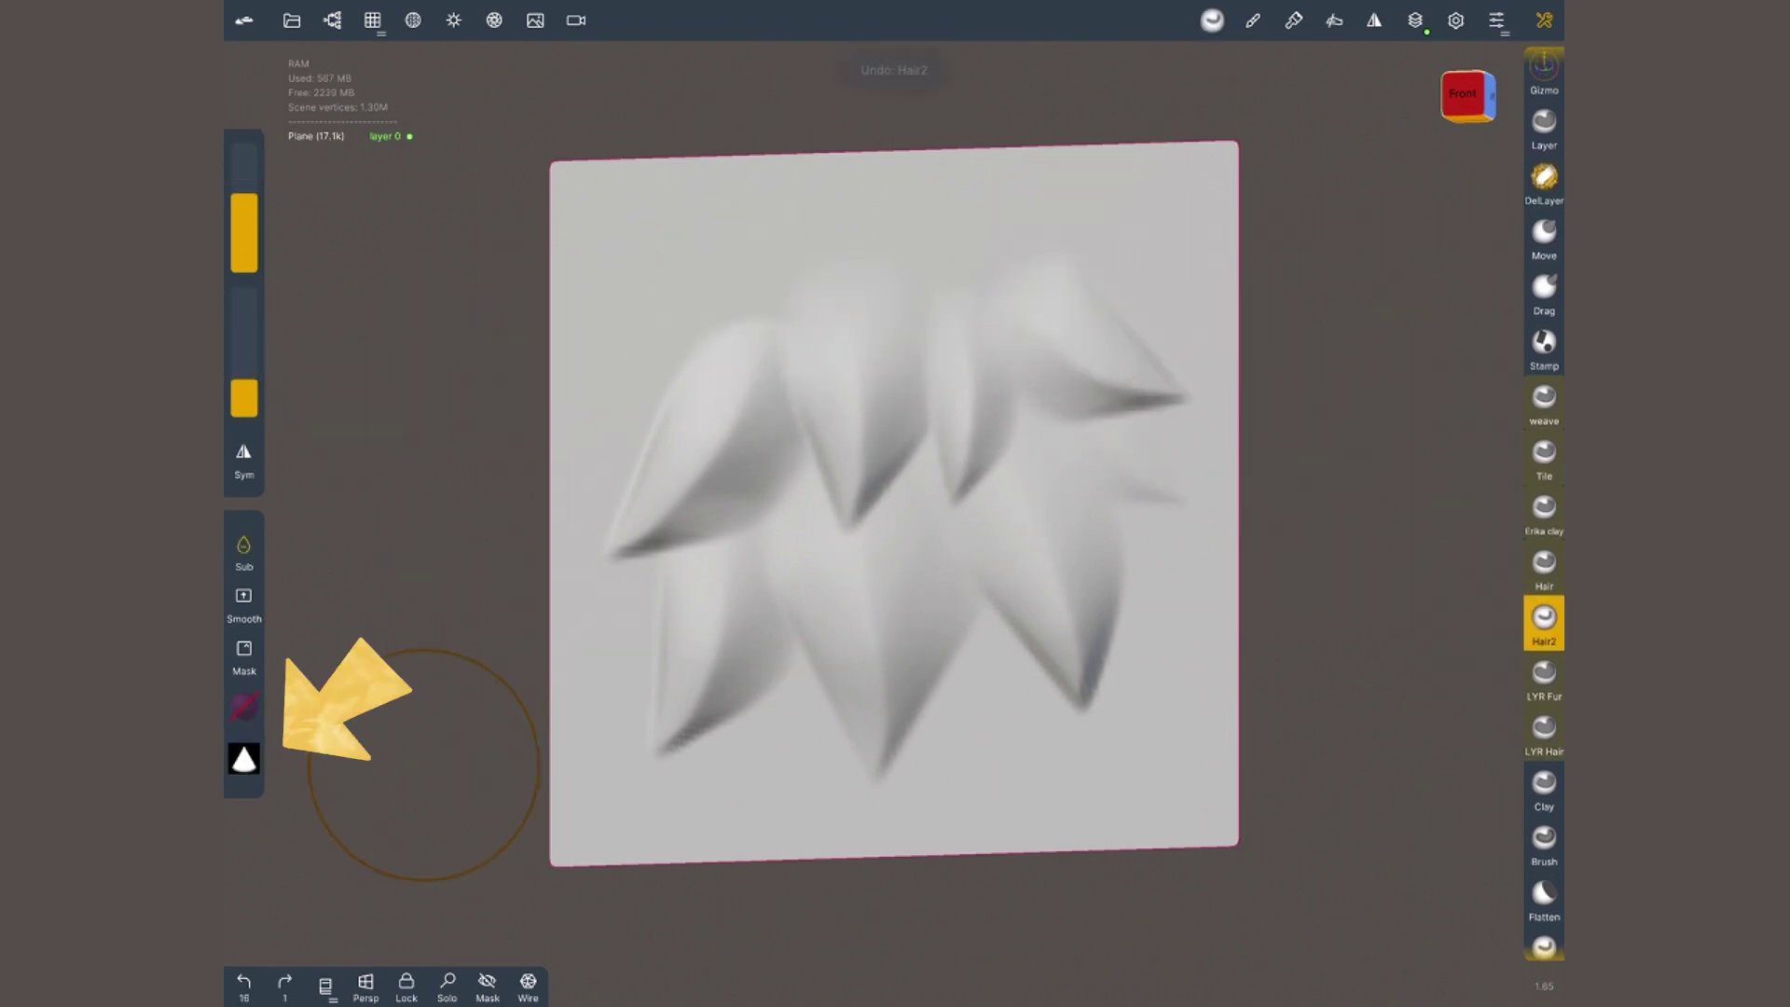
{"action": "left_click_drag", "start_coordinate": [979, 214], "coordinate": [939, 279]}
{"action": "key", "text": "ctrl+z"}
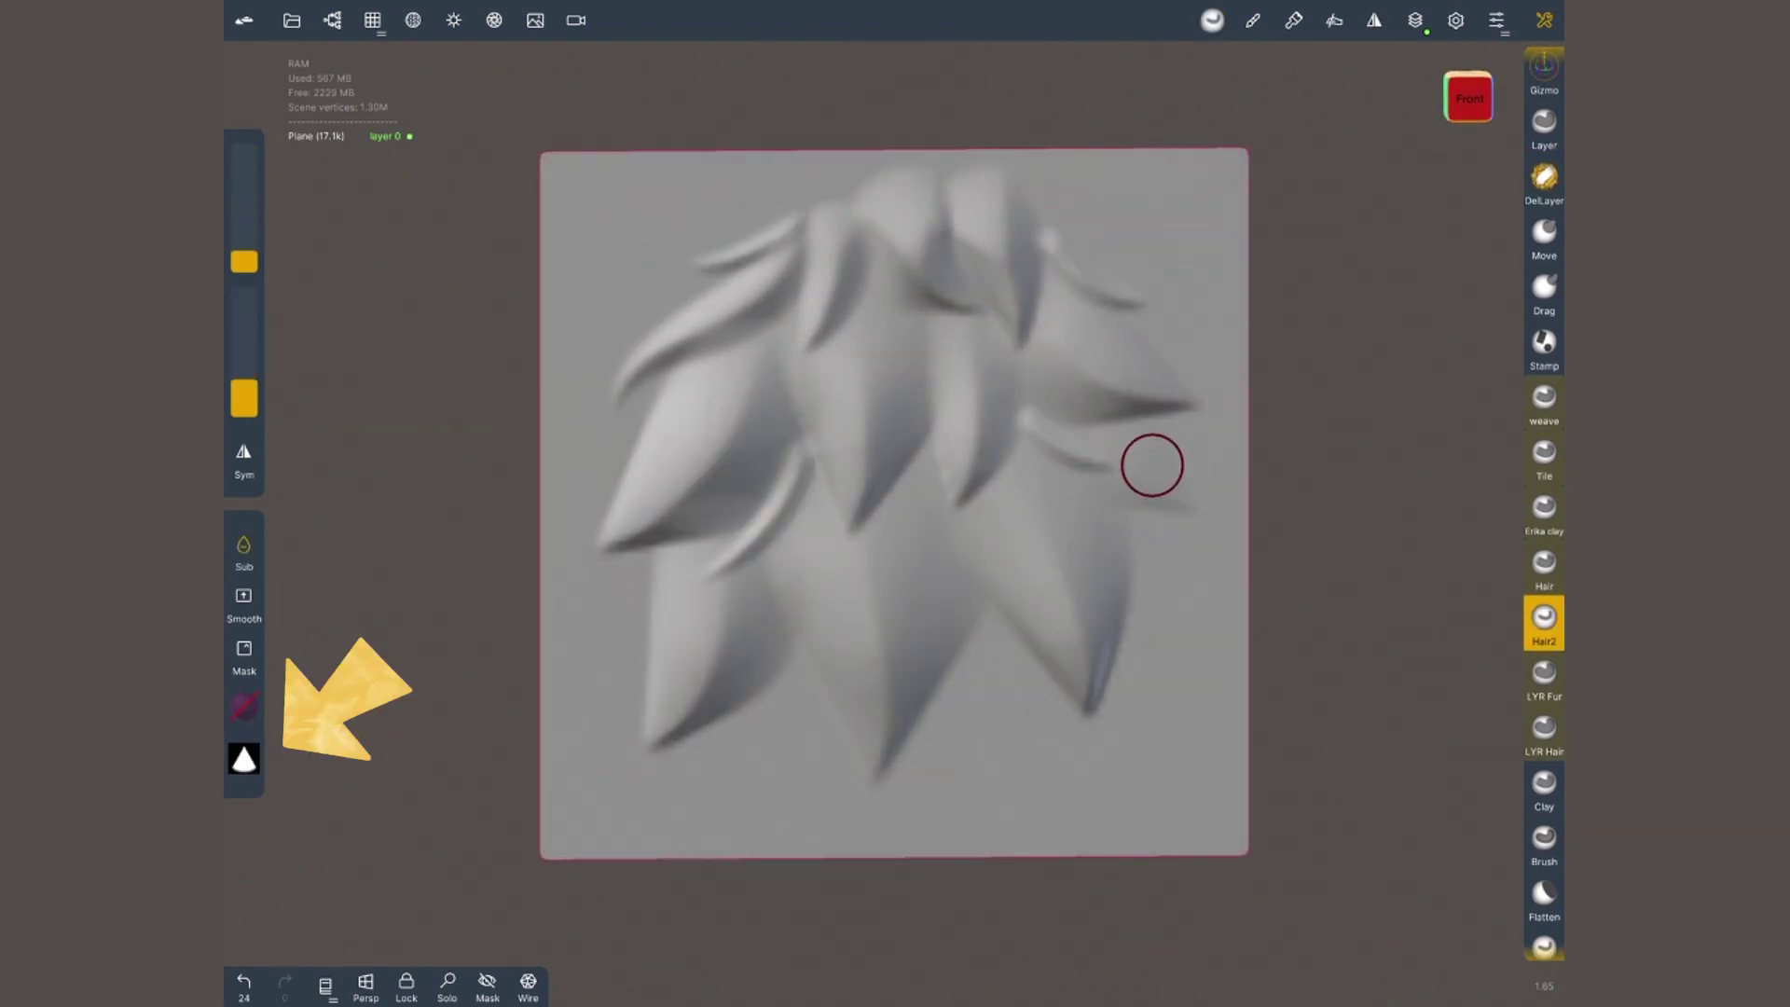
{"action": "left_click_drag", "start_coordinate": [890, 299], "coordinate": [874, 259]}
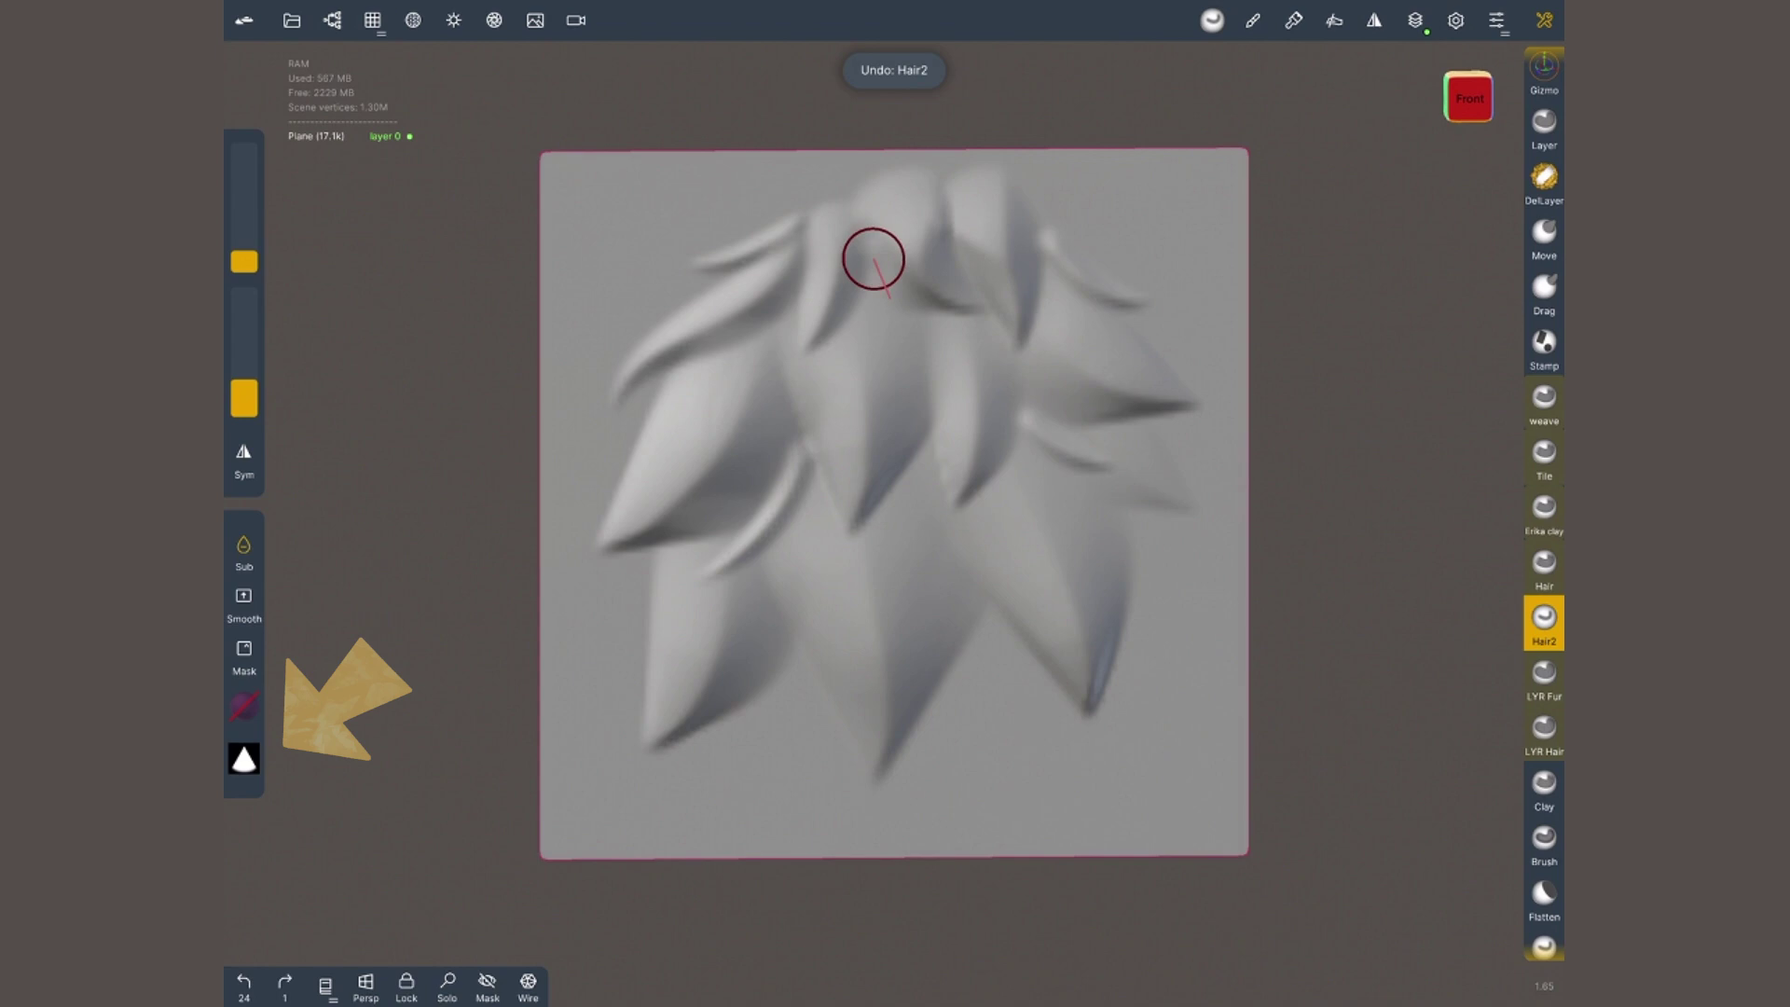
{"action": "key", "text": "ctrl+z"}
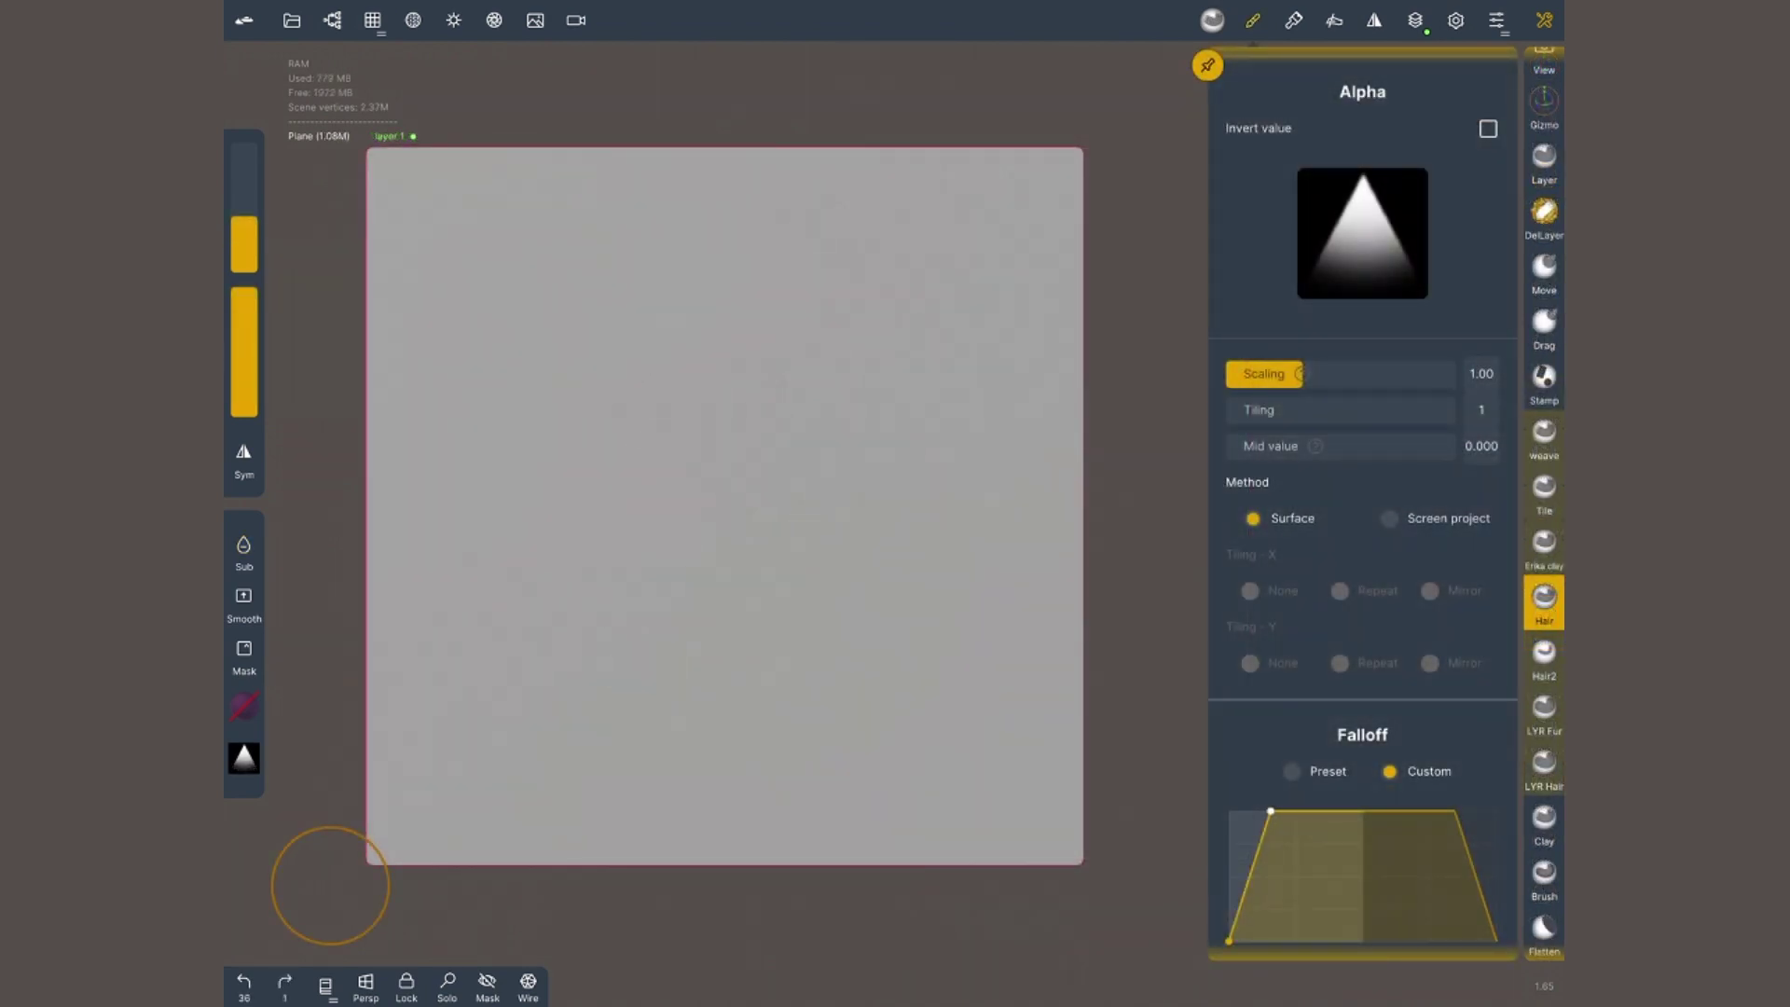
- Draw a long vertical stroke with the Hair brush along the left edge of the blank plane
{"action": "left_click_drag", "start_coordinate": [428, 755], "coordinate": [428, 802]}
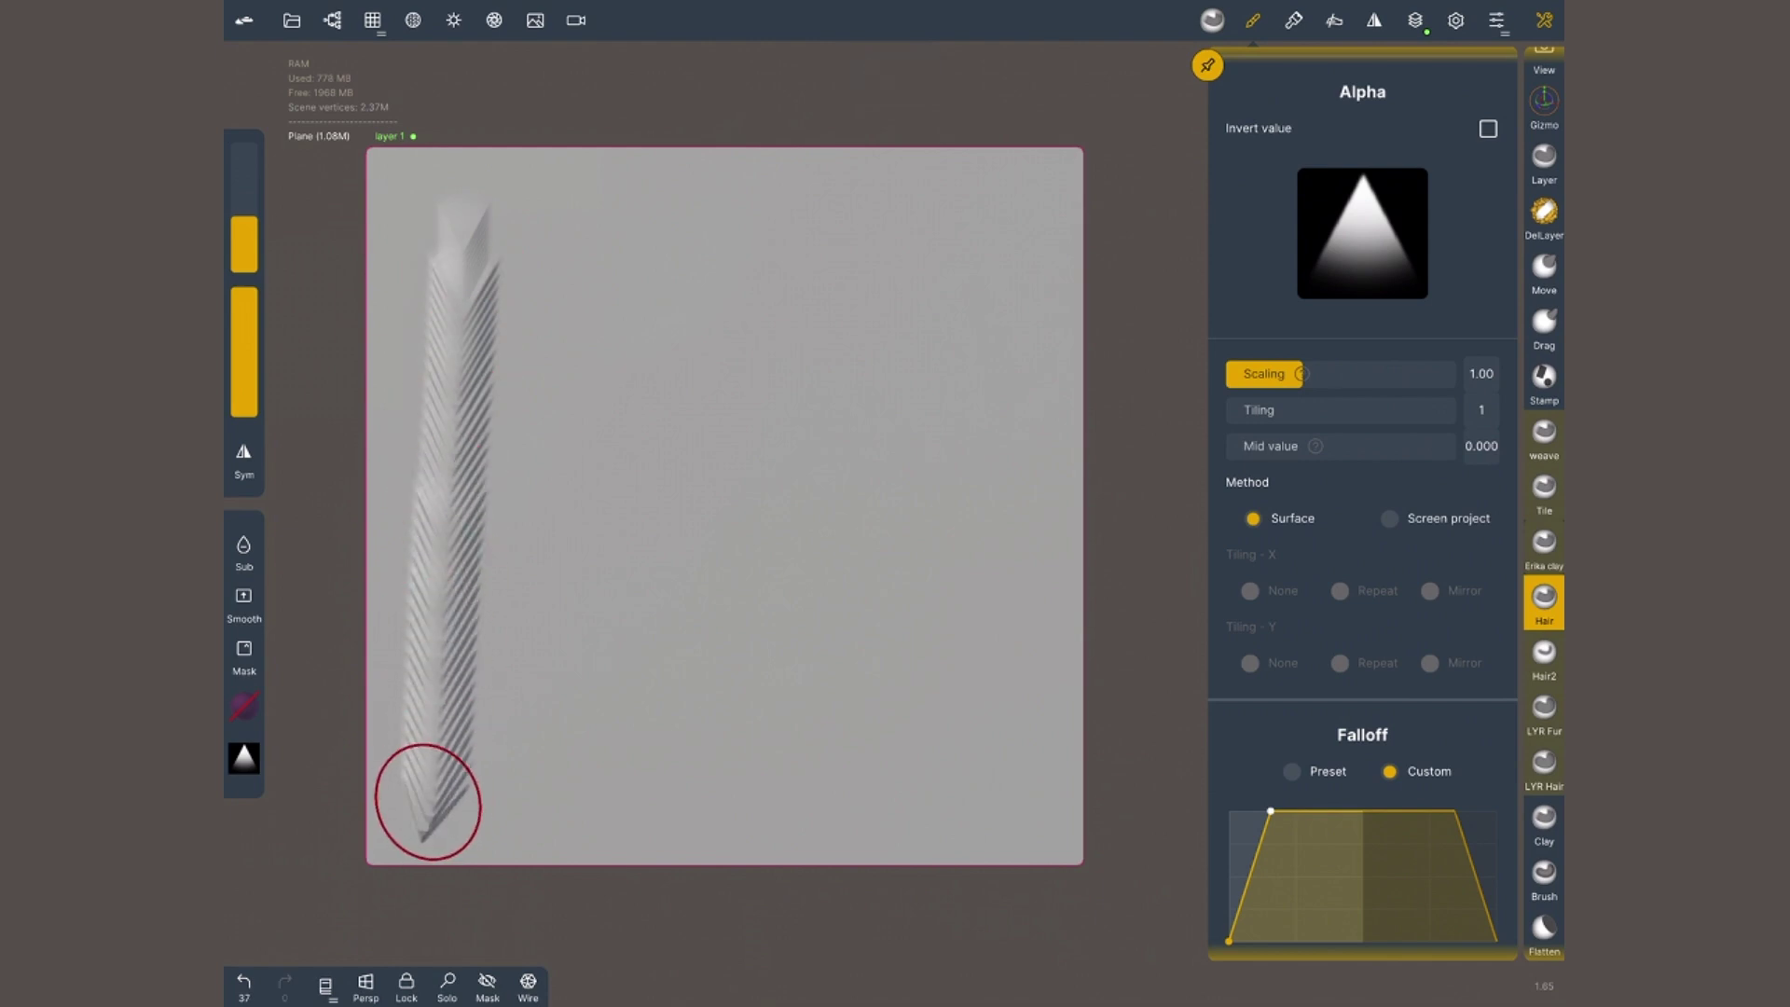
- Try a second vertical Hair stroke with the stroke spacing at 1%, and undo it
{"action": "scroll", "coordinate": [1363, 504], "scroll_direction": "down", "scroll_amount": 10}
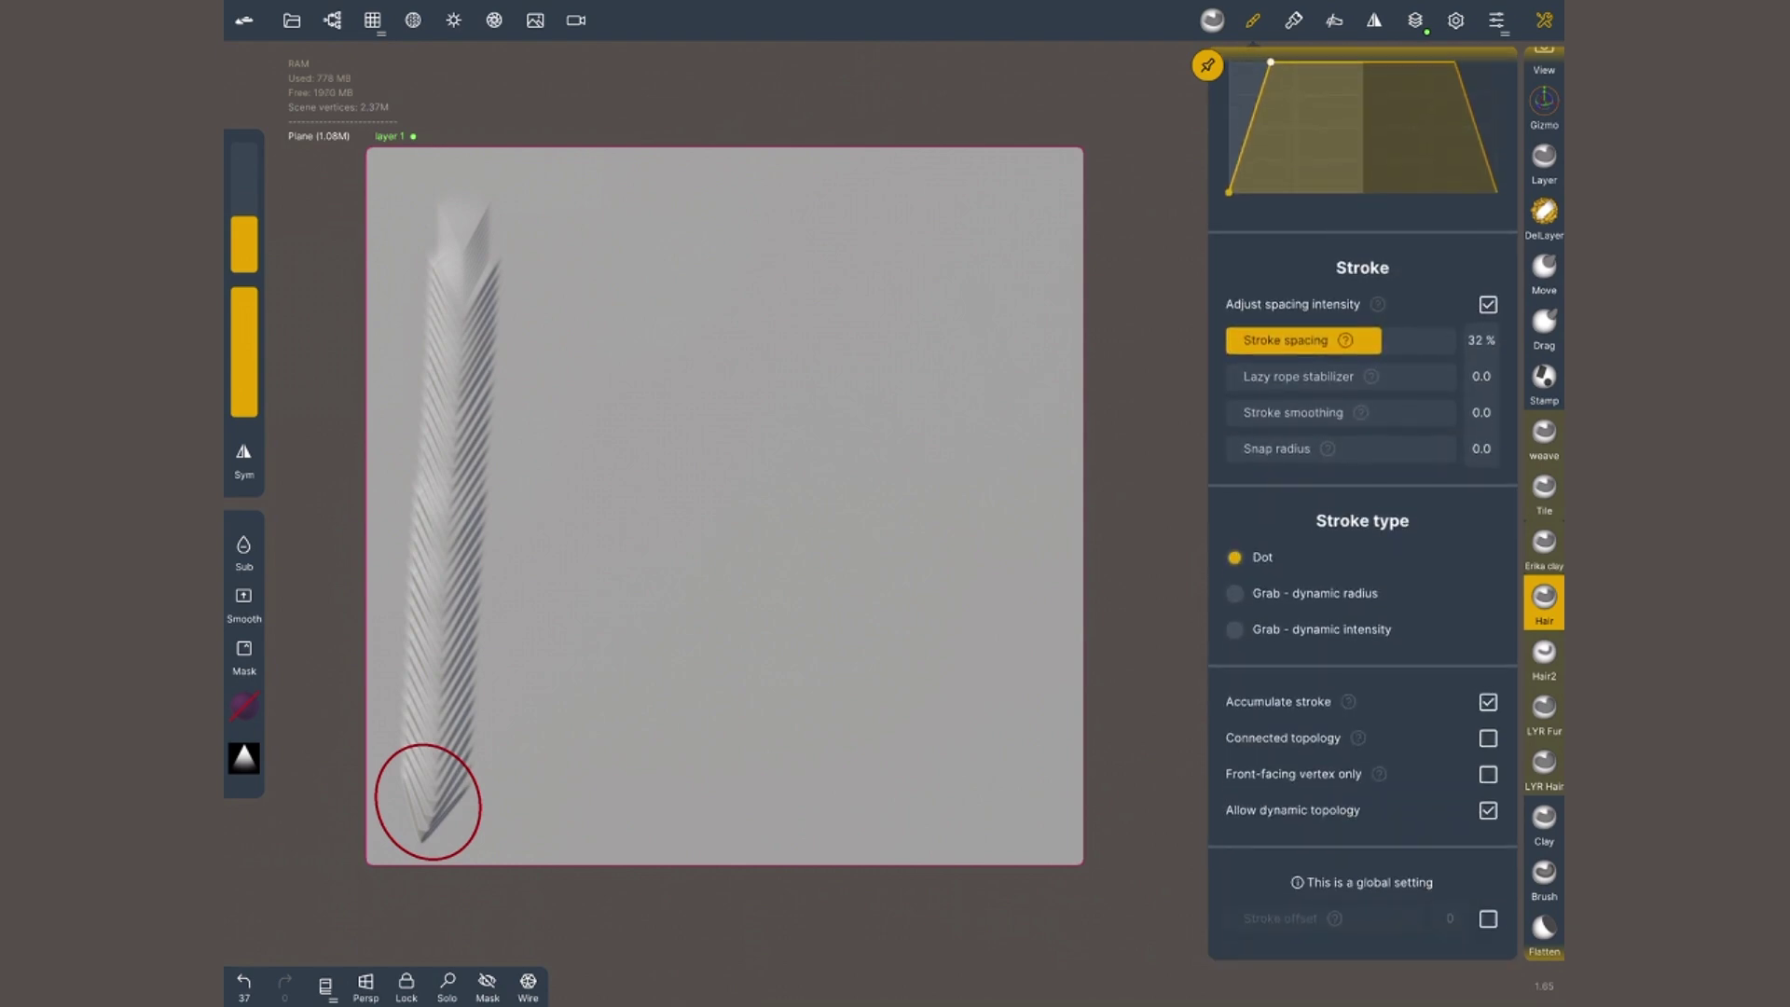
{"action": "left_click_drag", "start_coordinate": [1381, 345], "coordinate": [1227, 345]}
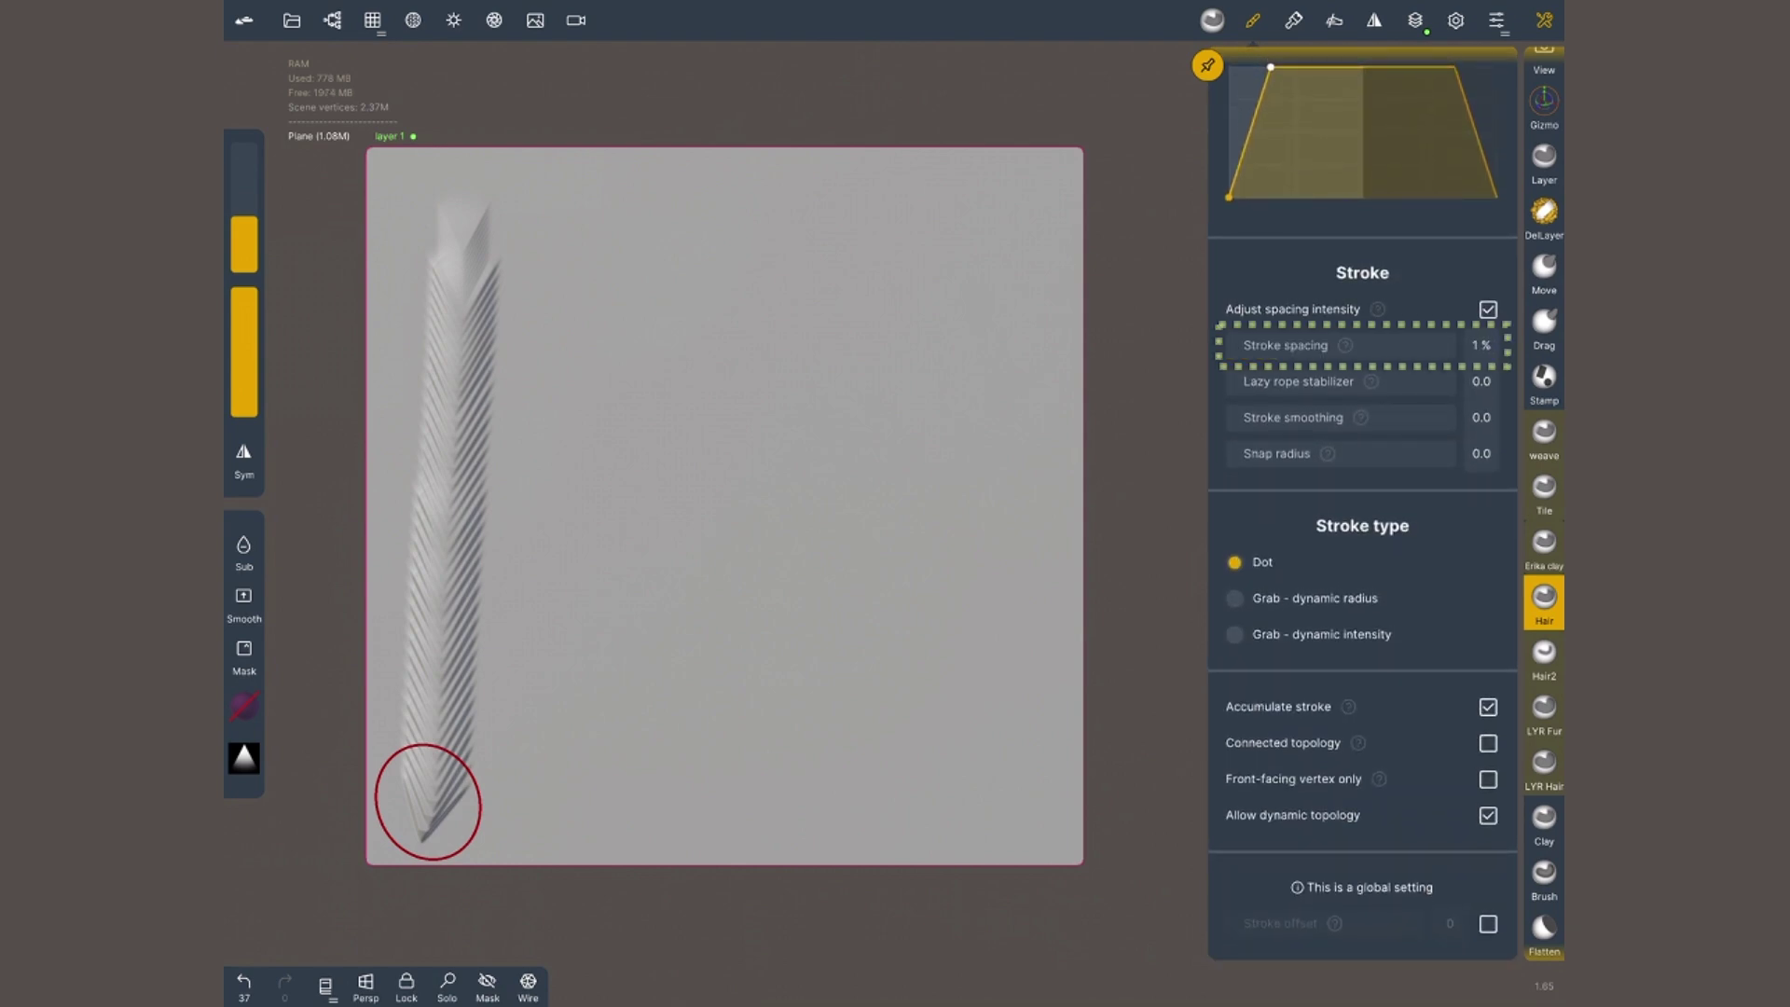
{"action": "left_click_drag", "start_coordinate": [573, 216], "coordinate": [558, 785]}
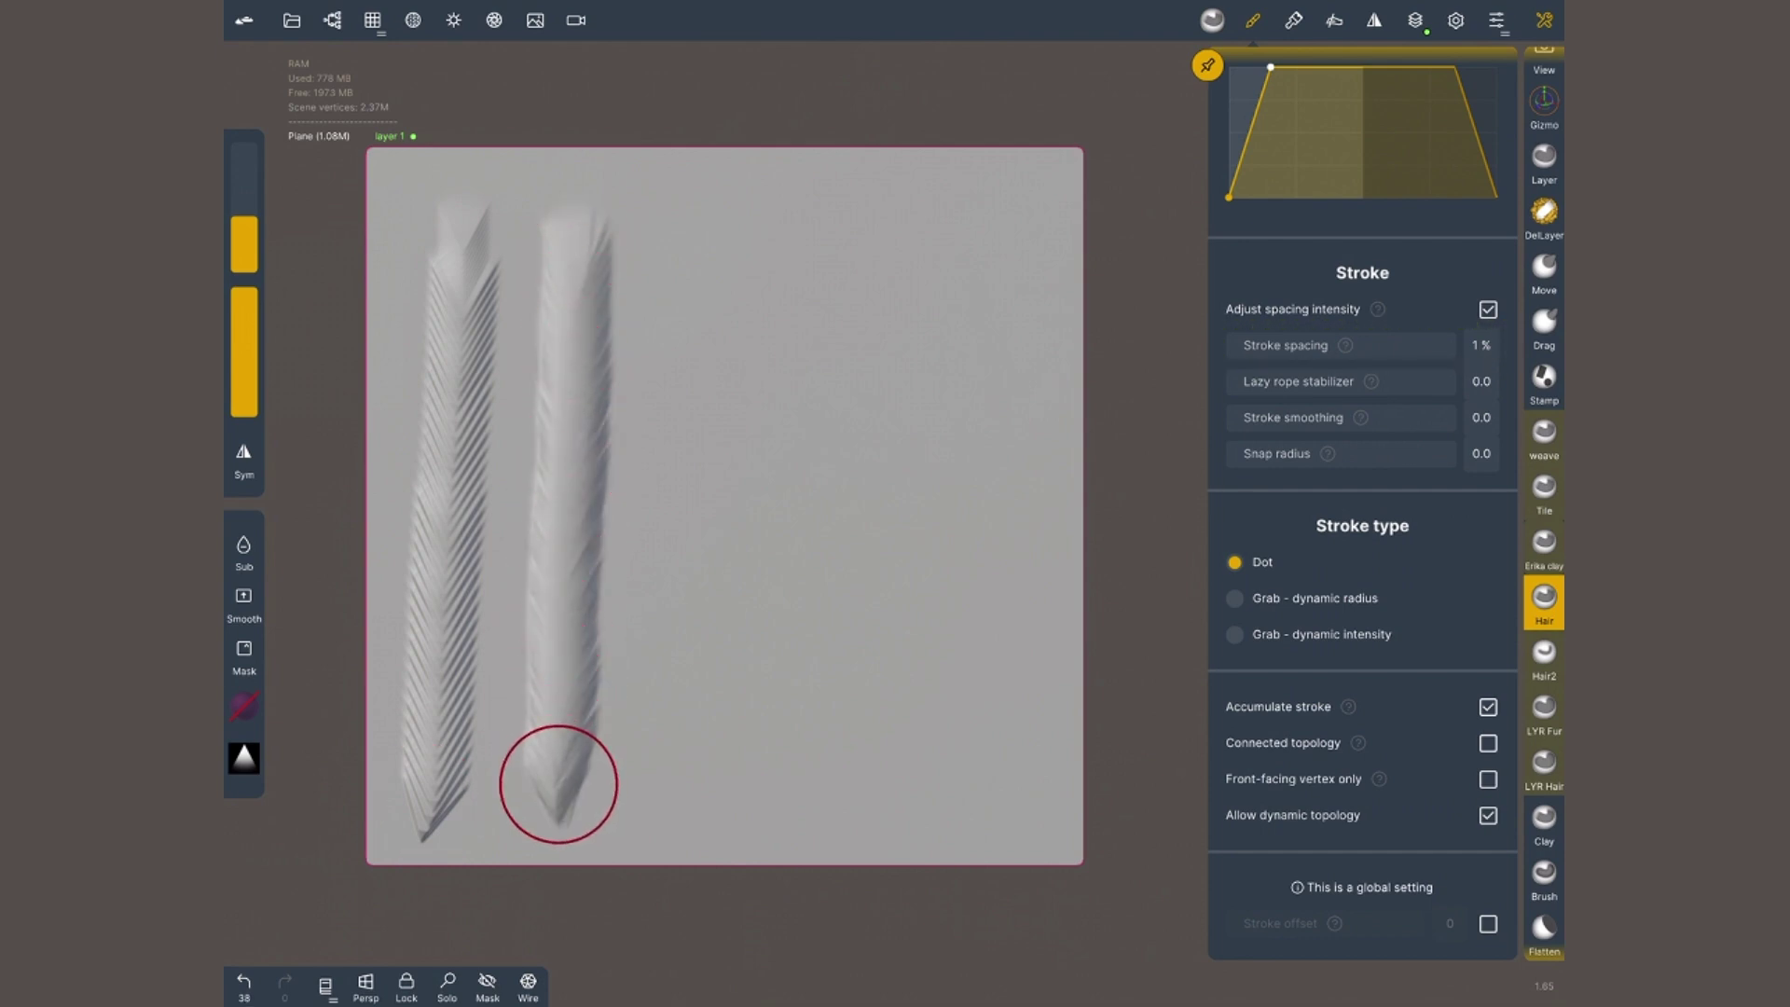
{"action": "key", "text": "ctrl+z"}
- Draw a second Hair stroke with 6% spacing and 18.1 smoothing, and a third with the lazy rope stabilizer at 16.2
{"action": "left_click_drag", "start_coordinate": [1261, 418], "coordinate": [1413, 417]}
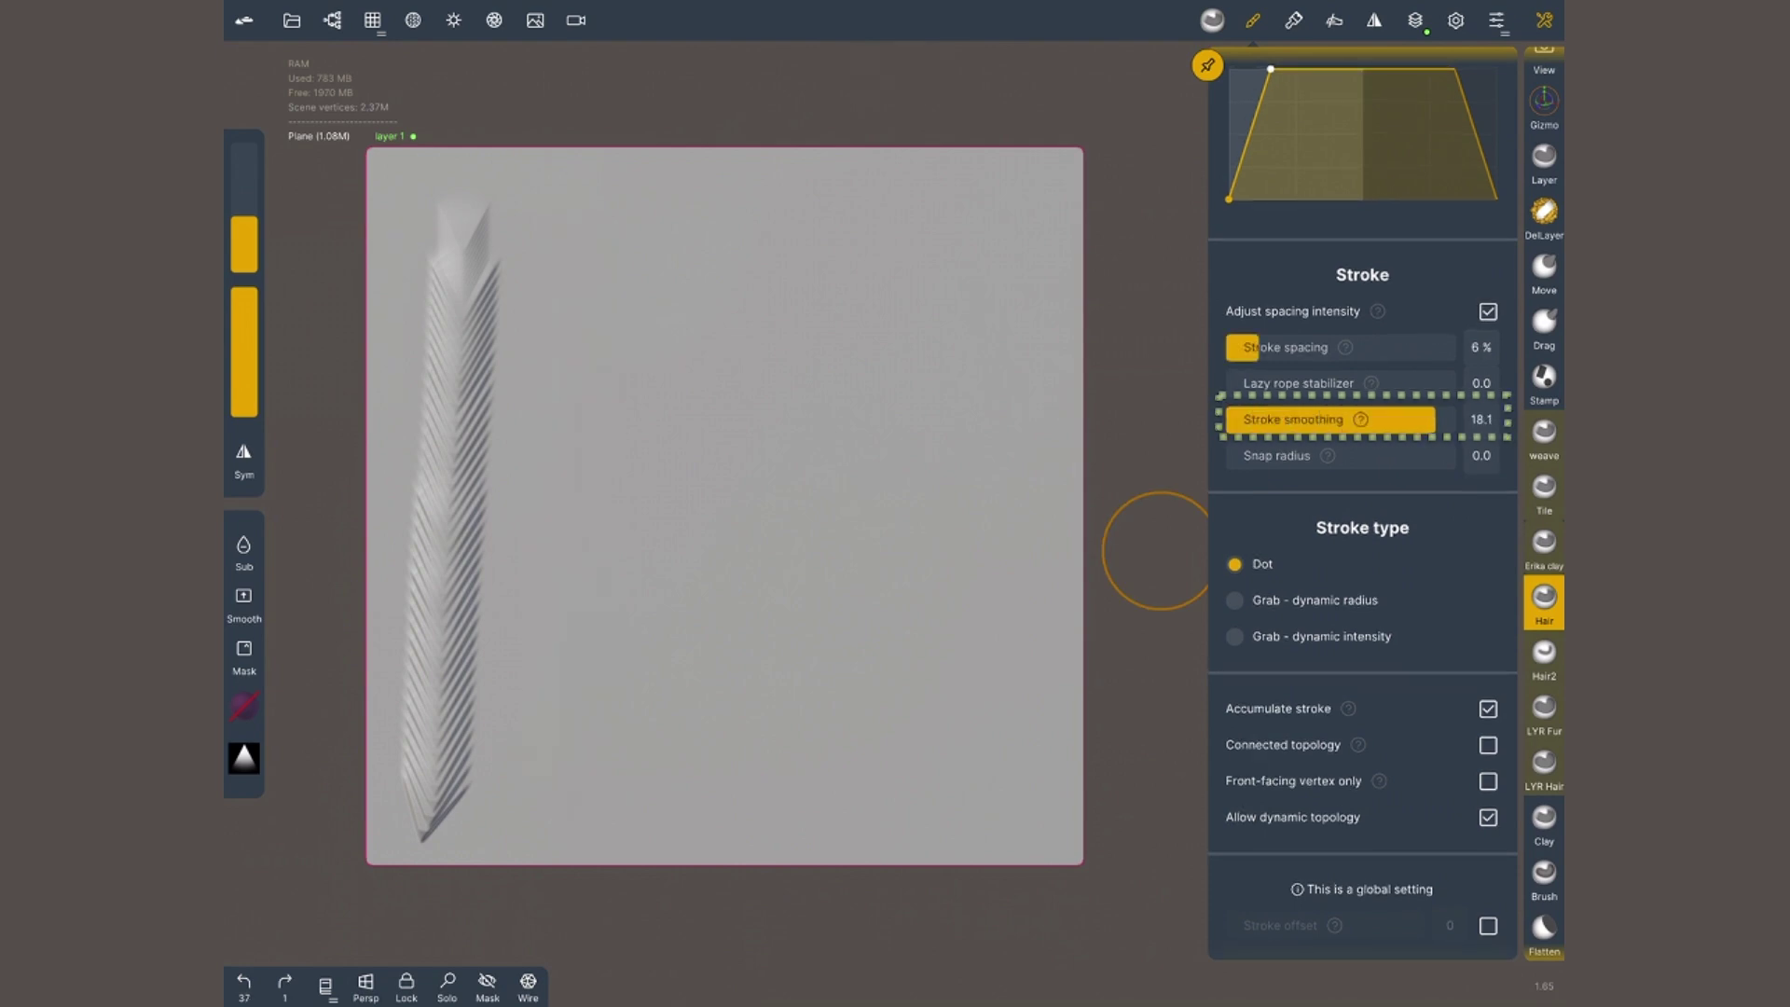
{"action": "left_click_drag", "start_coordinate": [585, 222], "coordinate": [536, 813]}
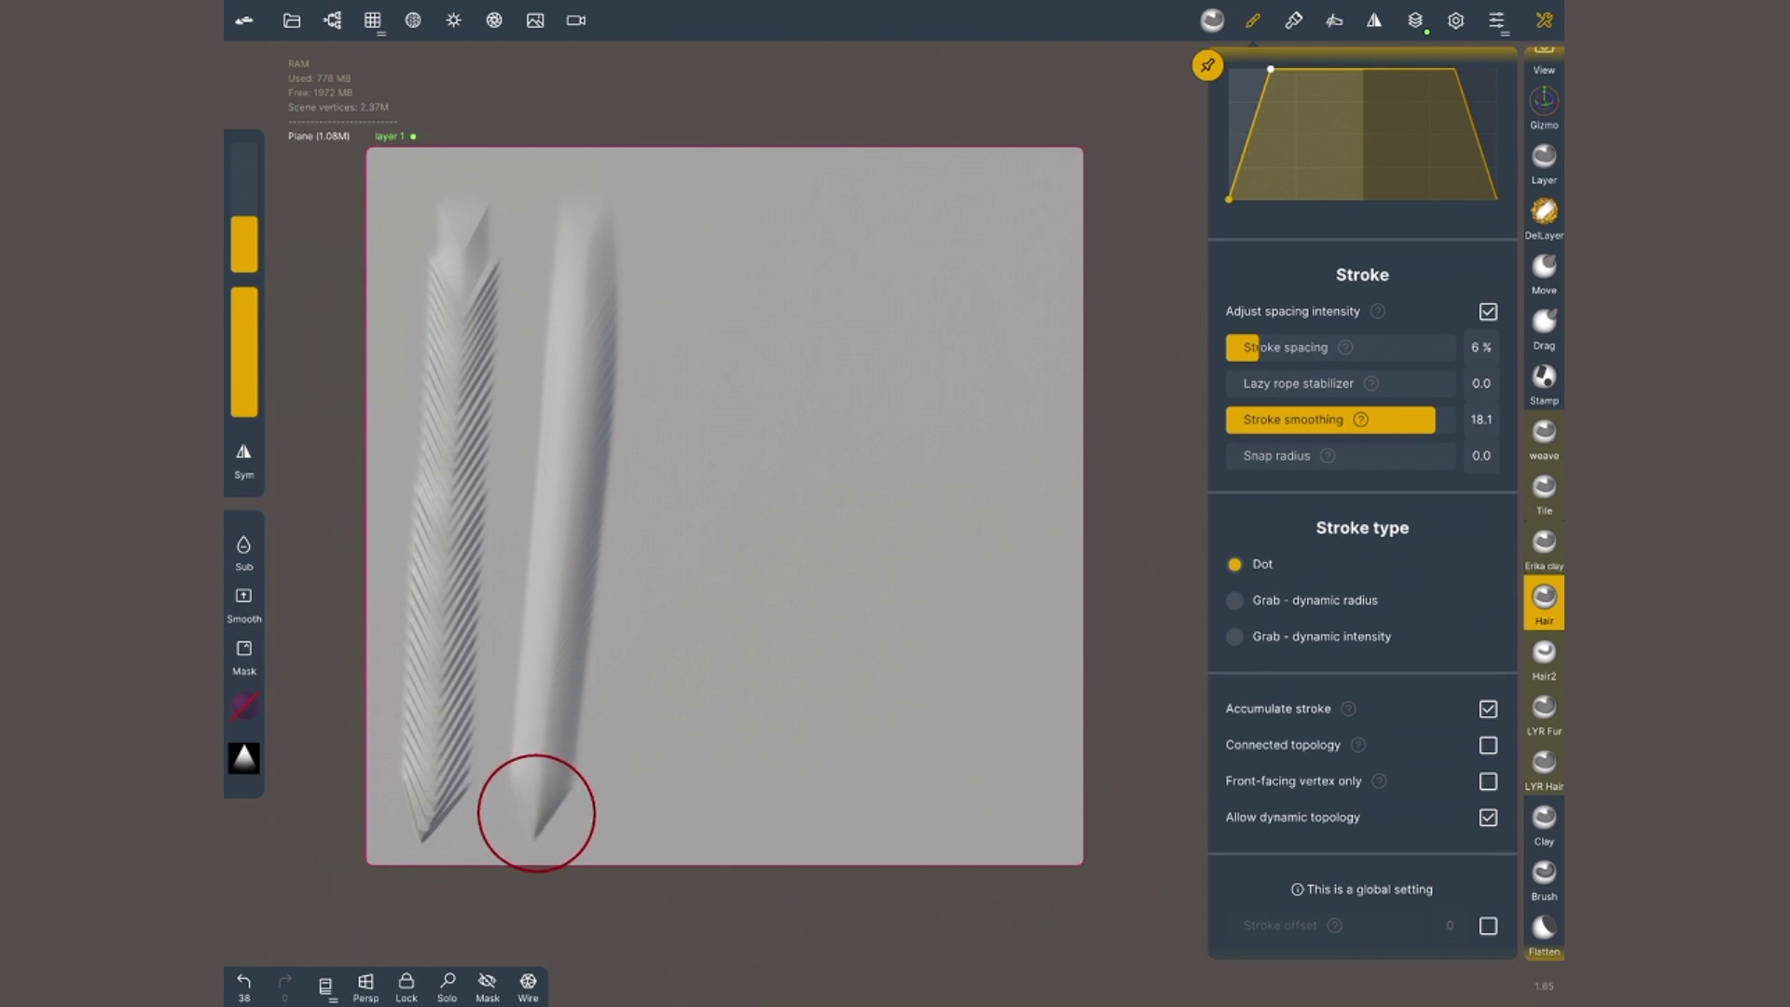
{"action": "left_click_drag", "start_coordinate": [1227, 383], "coordinate": [1239, 383]}
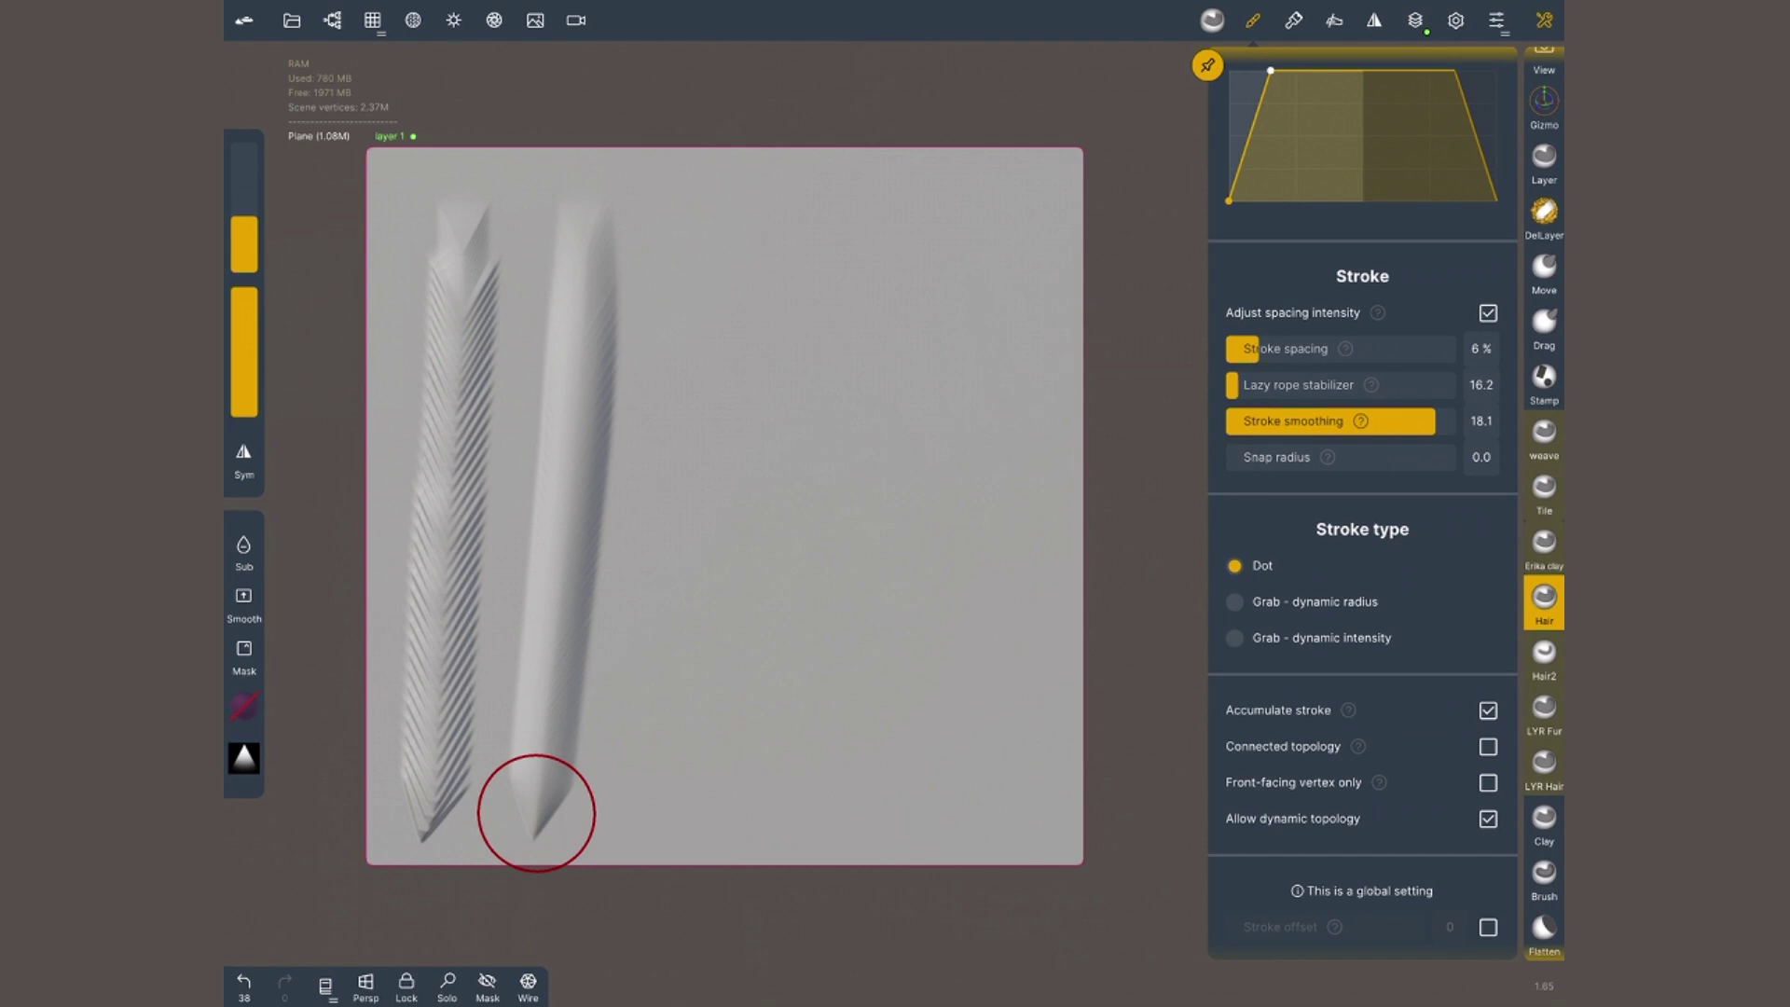
{"action": "left_click_drag", "start_coordinate": [709, 261], "coordinate": [664, 794]}
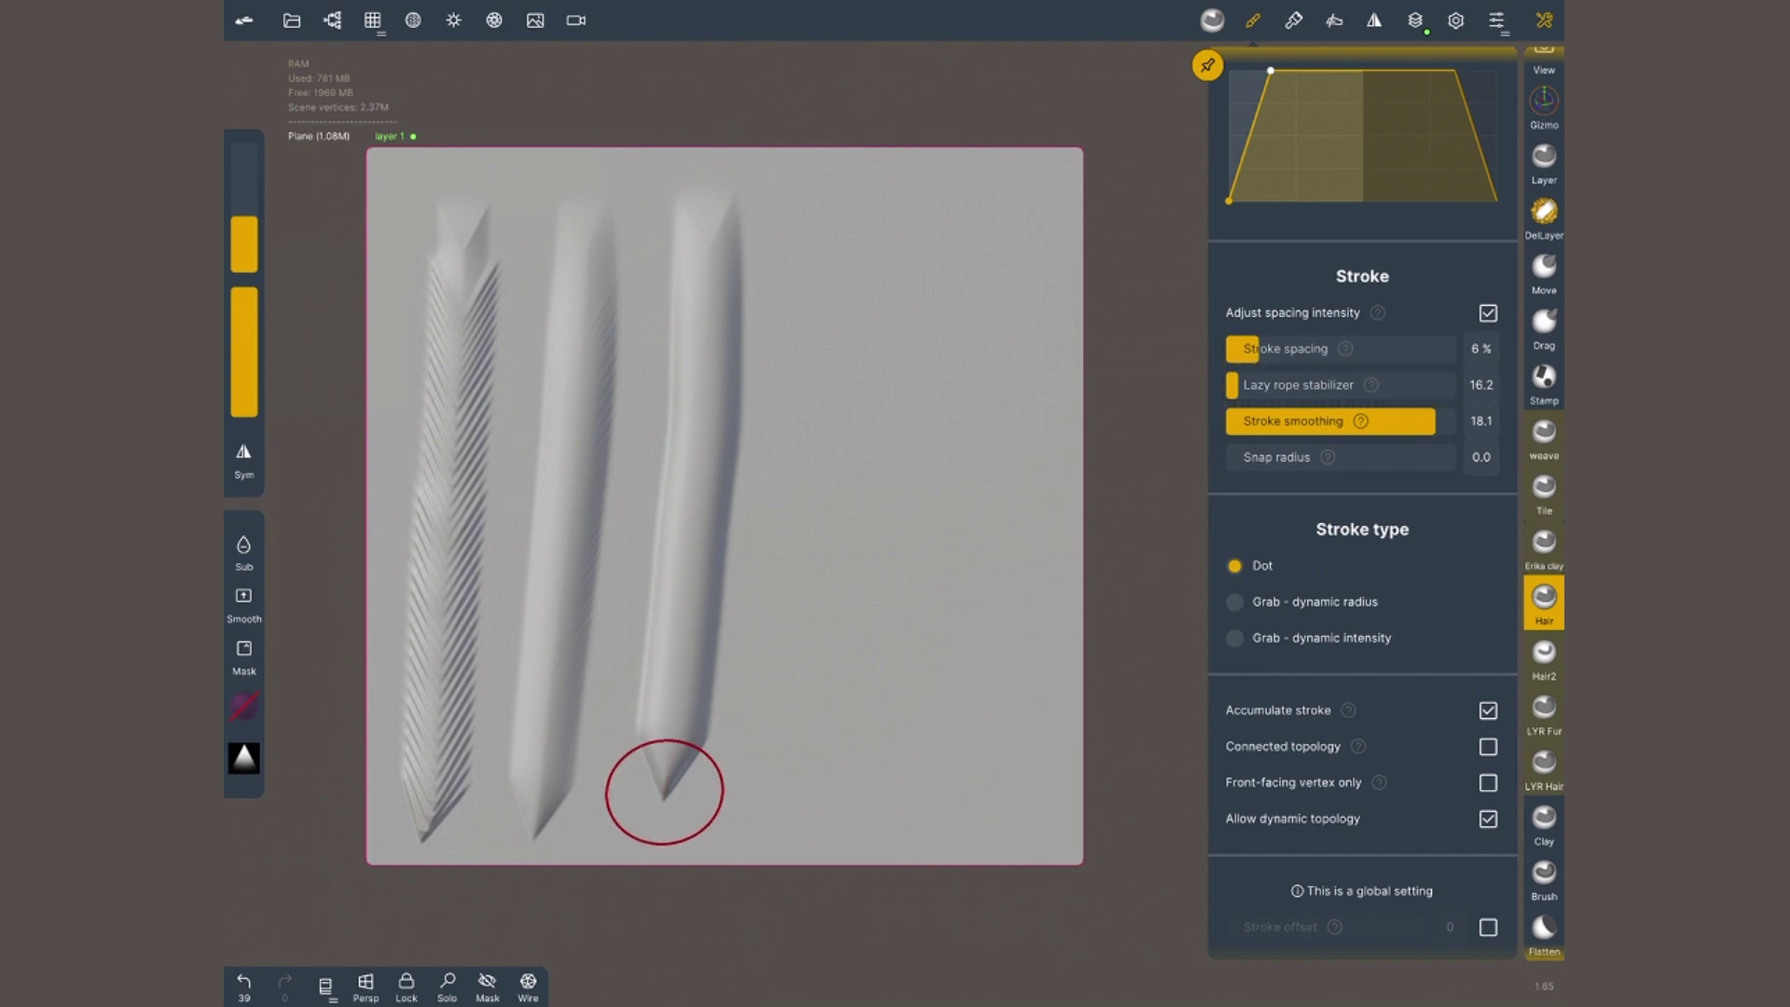
- Lower the plane's multiresolution to the middle level and draw a fourth vertical Hair stroke beside the other three
{"action": "left_click", "coordinate": [528, 984]}
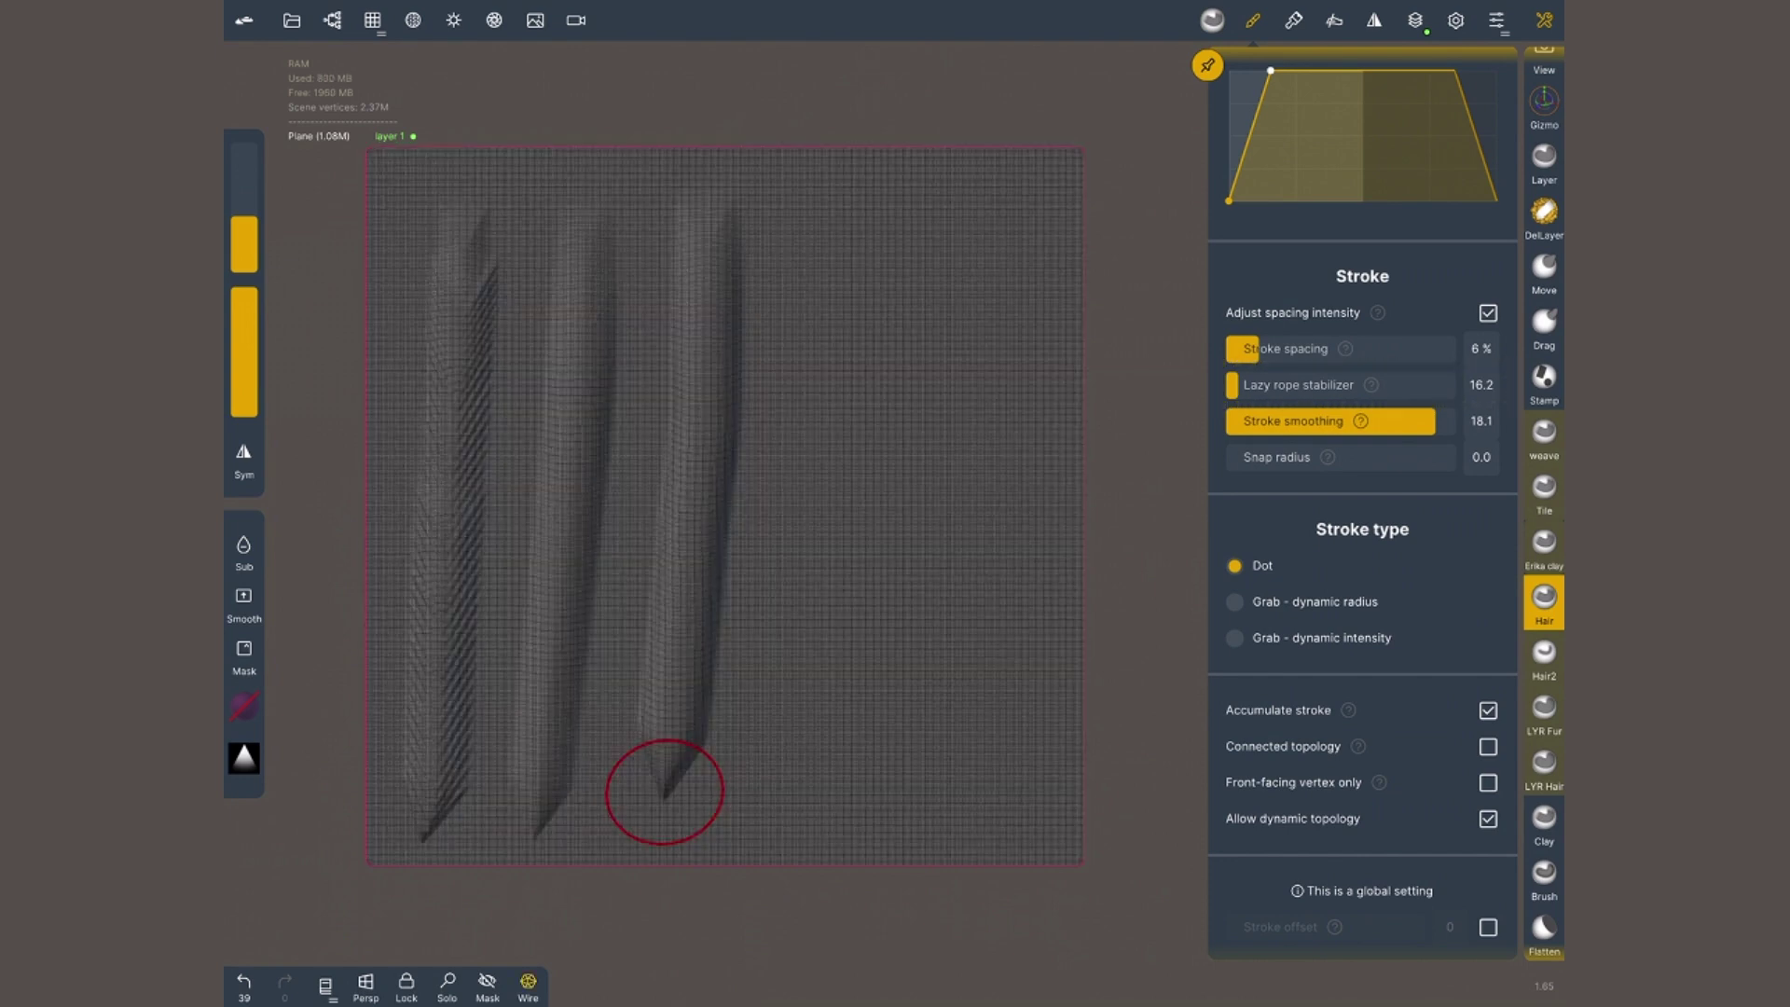
{"action": "left_click", "coordinate": [528, 984]}
{"action": "scroll", "coordinate": [665, 709], "scroll_direction": "up", "scroll_amount": 5}
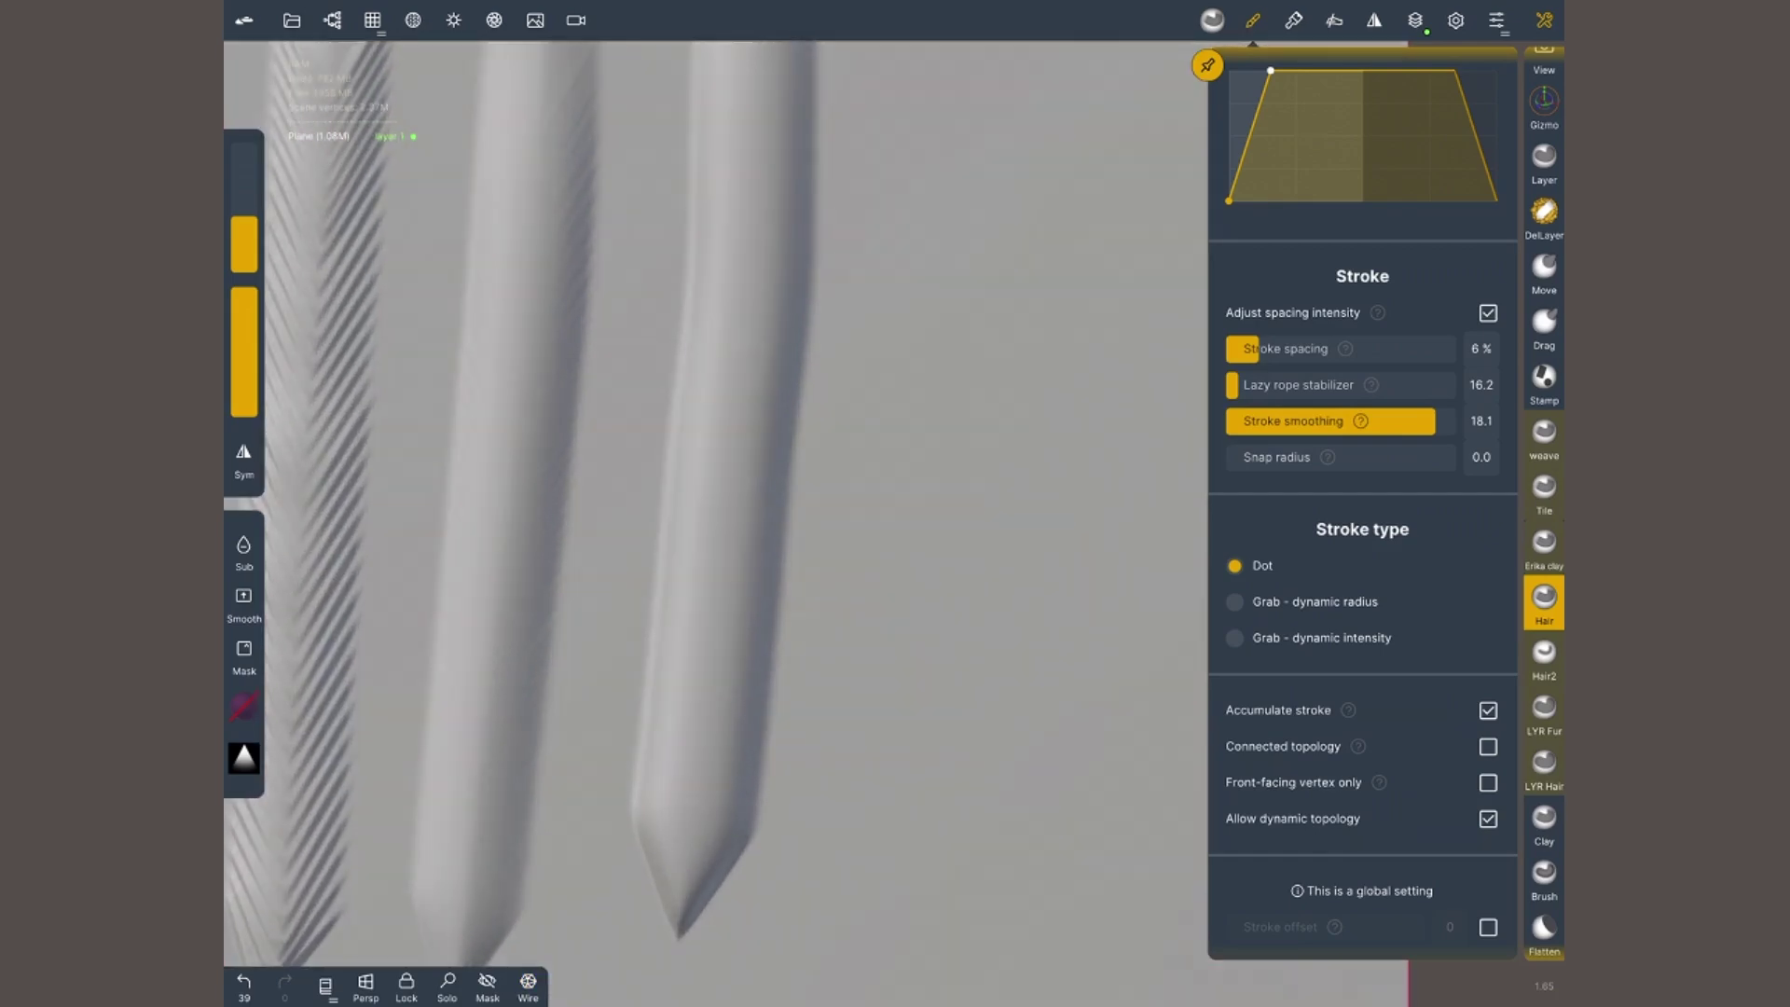
{"action": "scroll", "coordinate": [815, 826], "scroll_direction": "up", "scroll_amount": 3}
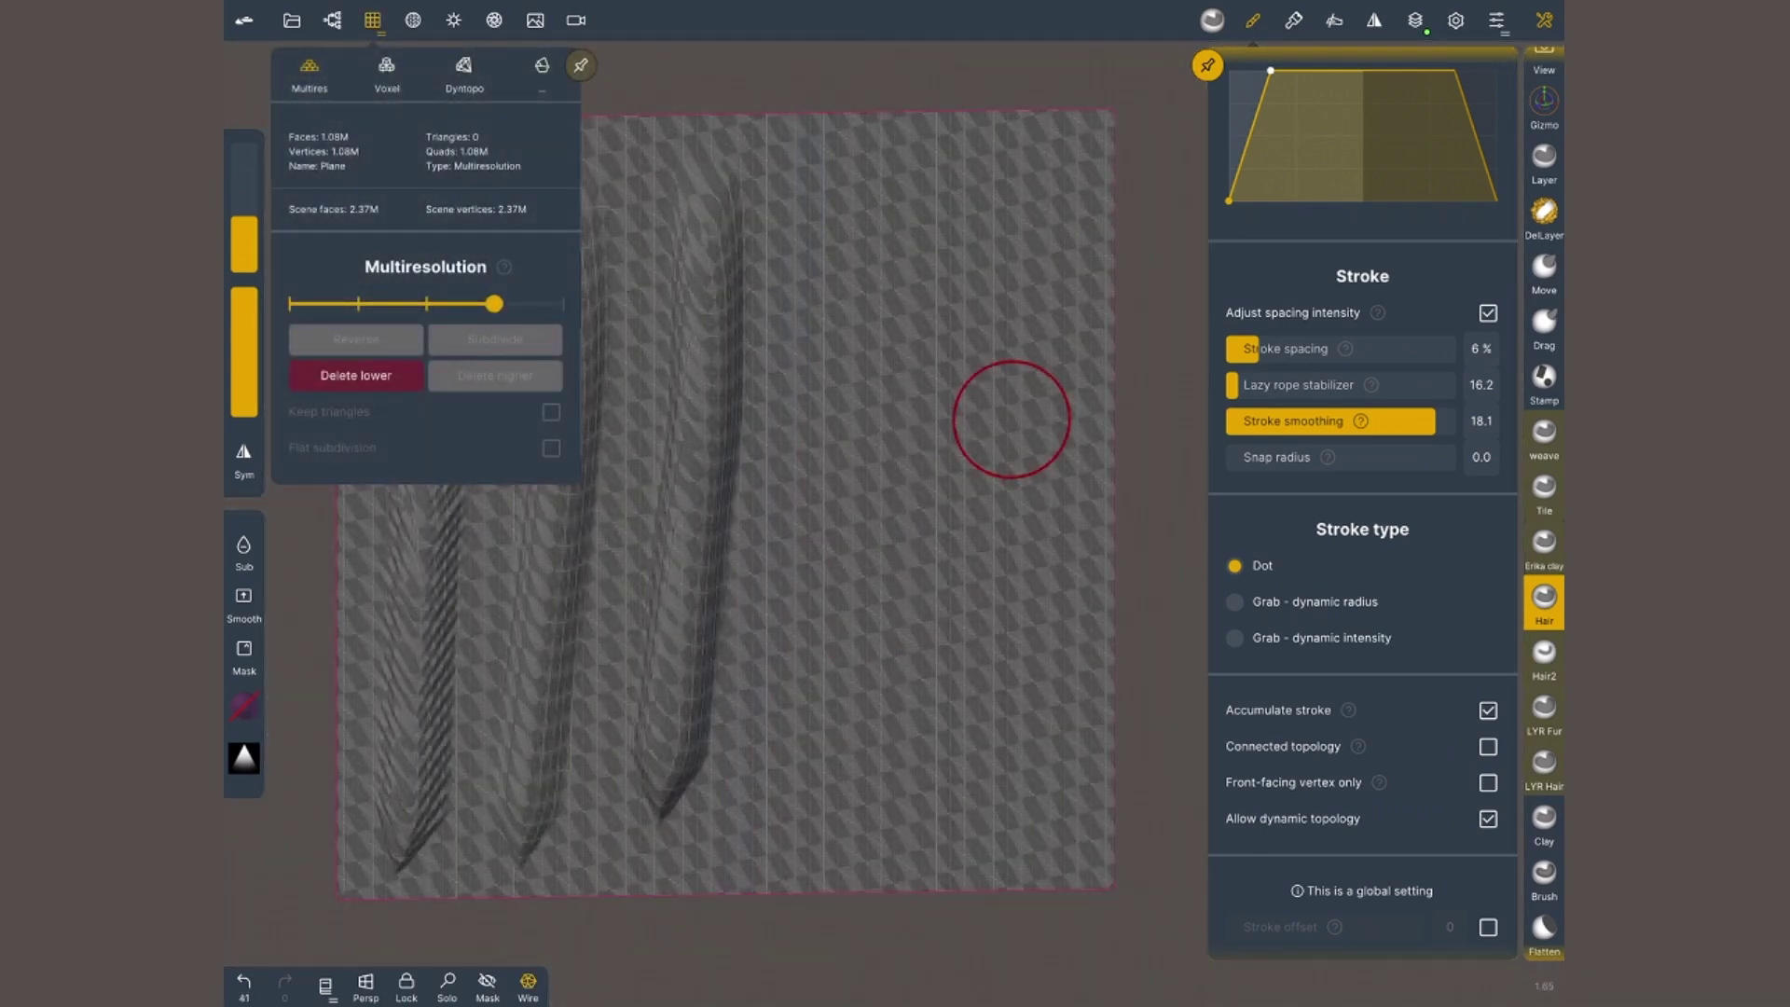
{"action": "left_click_drag", "start_coordinate": [494, 304], "coordinate": [426, 304]}
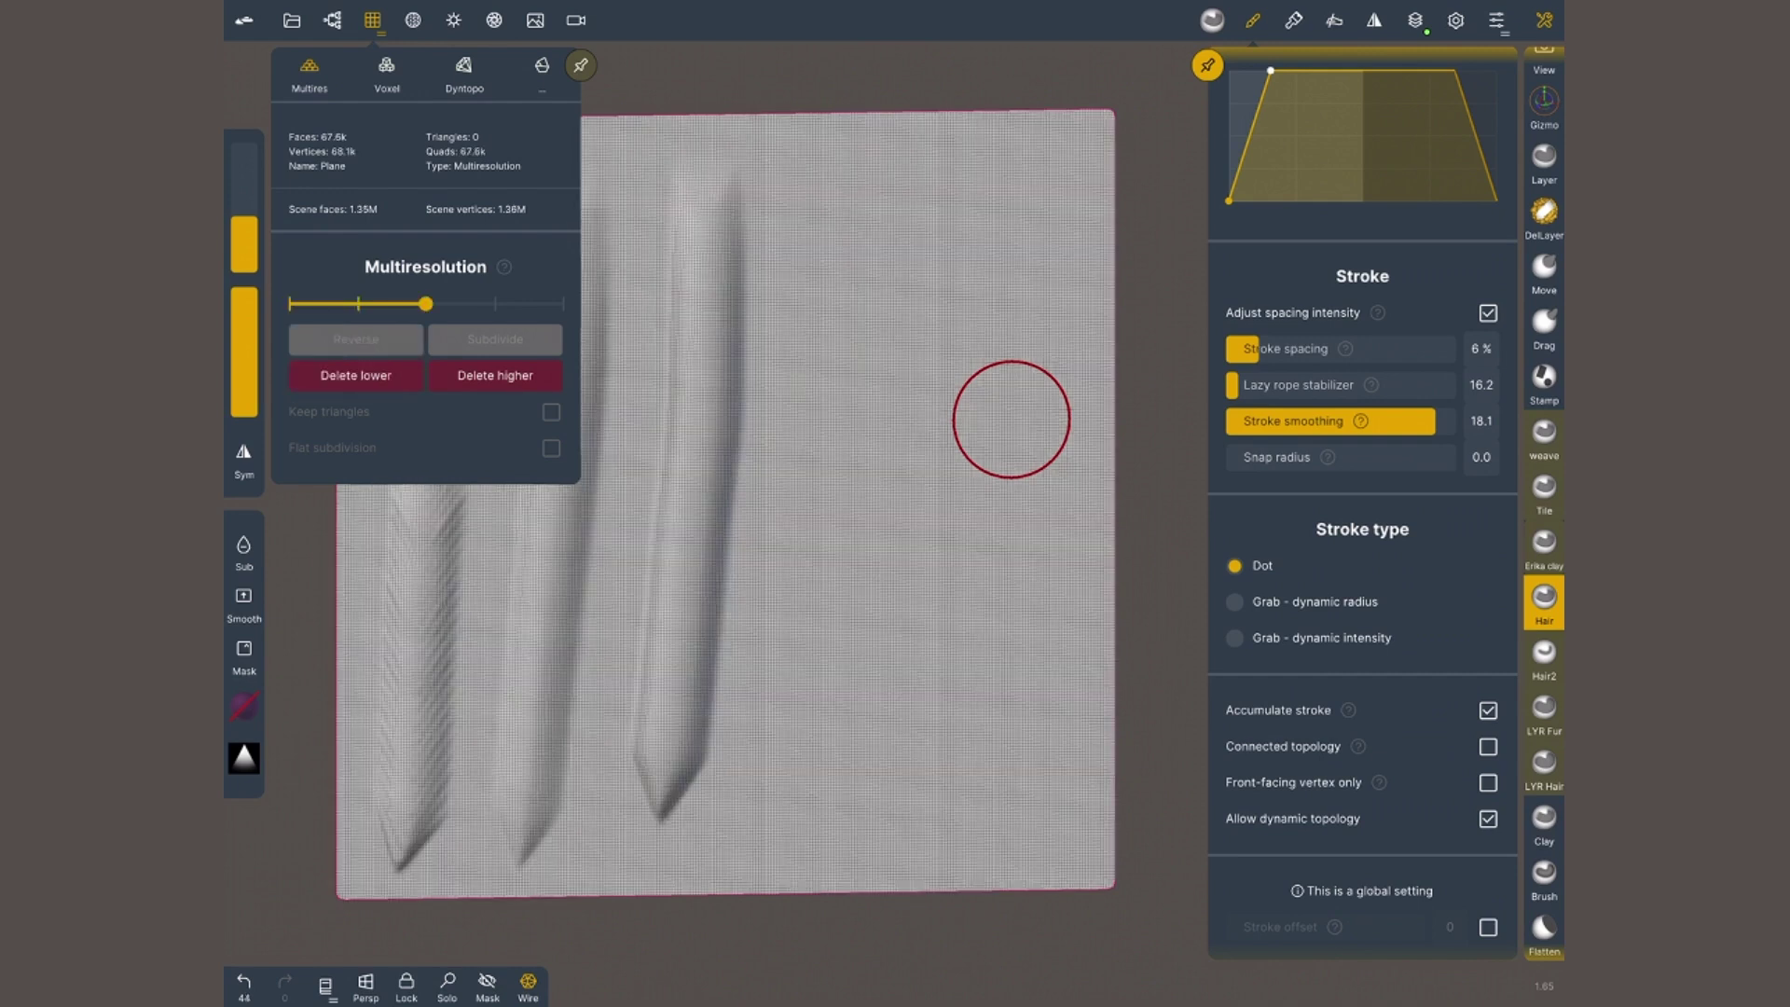
{"action": "left_click", "coordinate": [527, 985]}
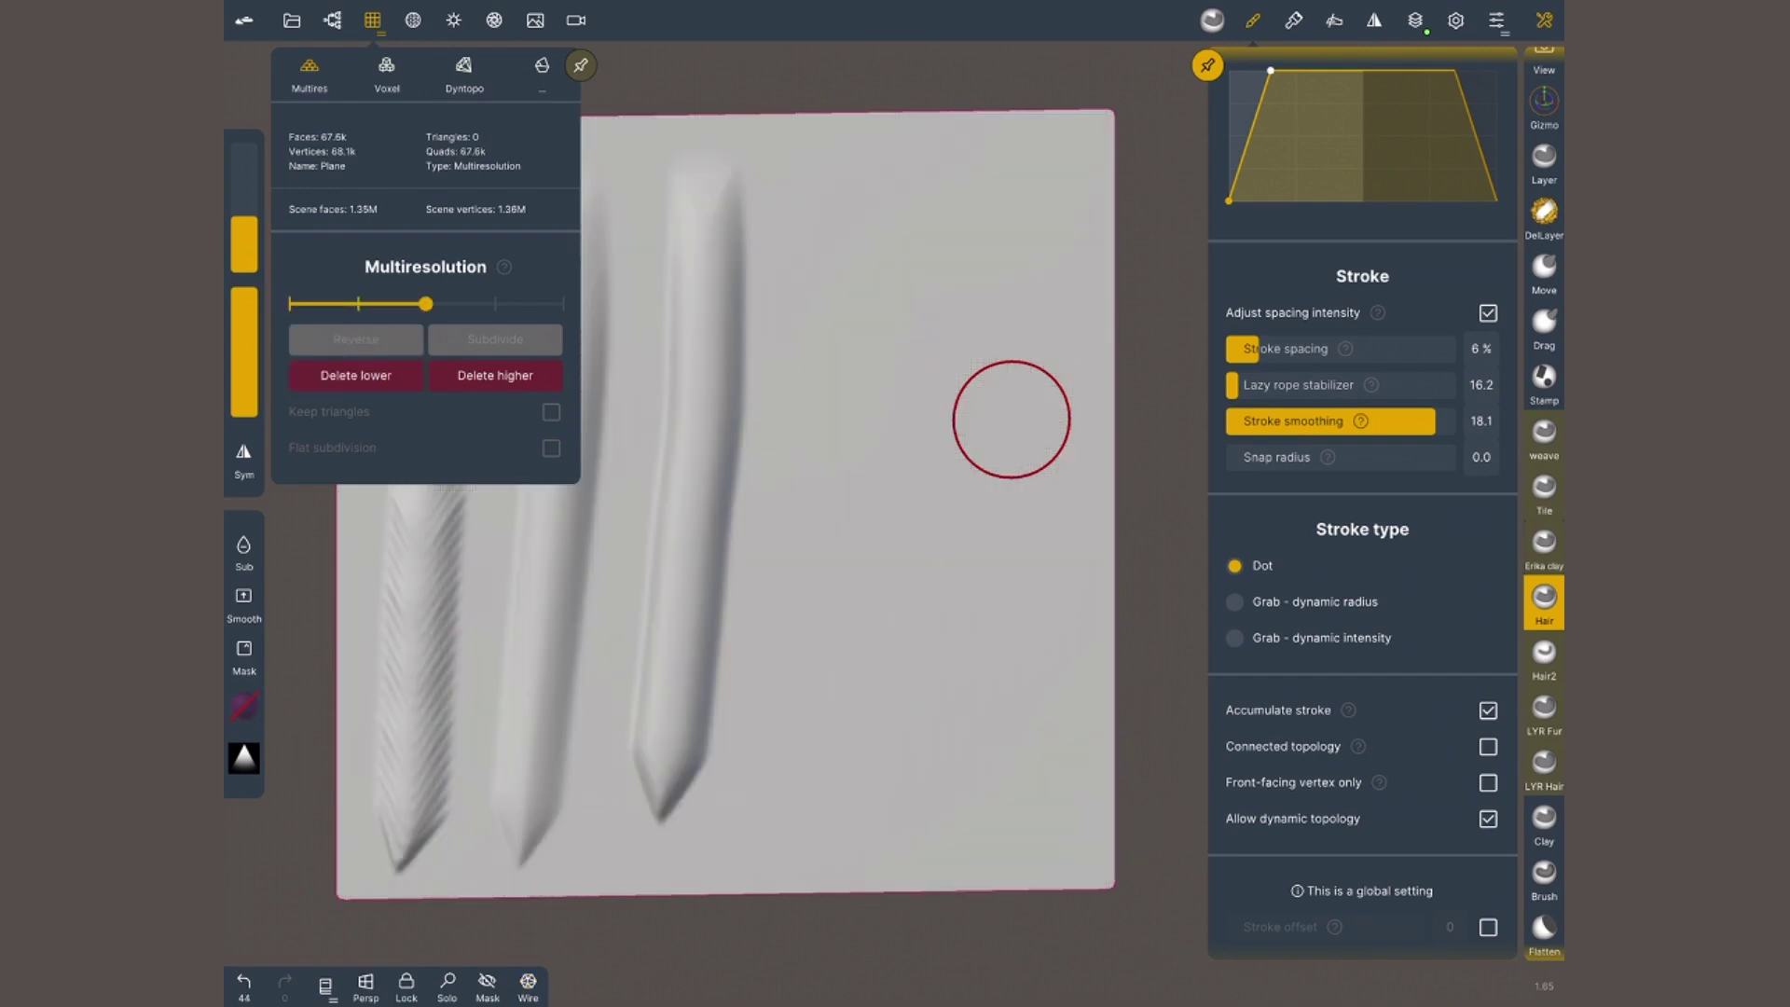
{"action": "left_click", "coordinate": [851, 184]}
{"action": "mouse_move", "coordinate": [851, 187]}
{"action": "left_mouse_down"}
{"action": "mouse_move", "coordinate": [848, 379]}
{"action": "mouse_move", "coordinate": [795, 786]}
{"action": "left_mouse_up"}
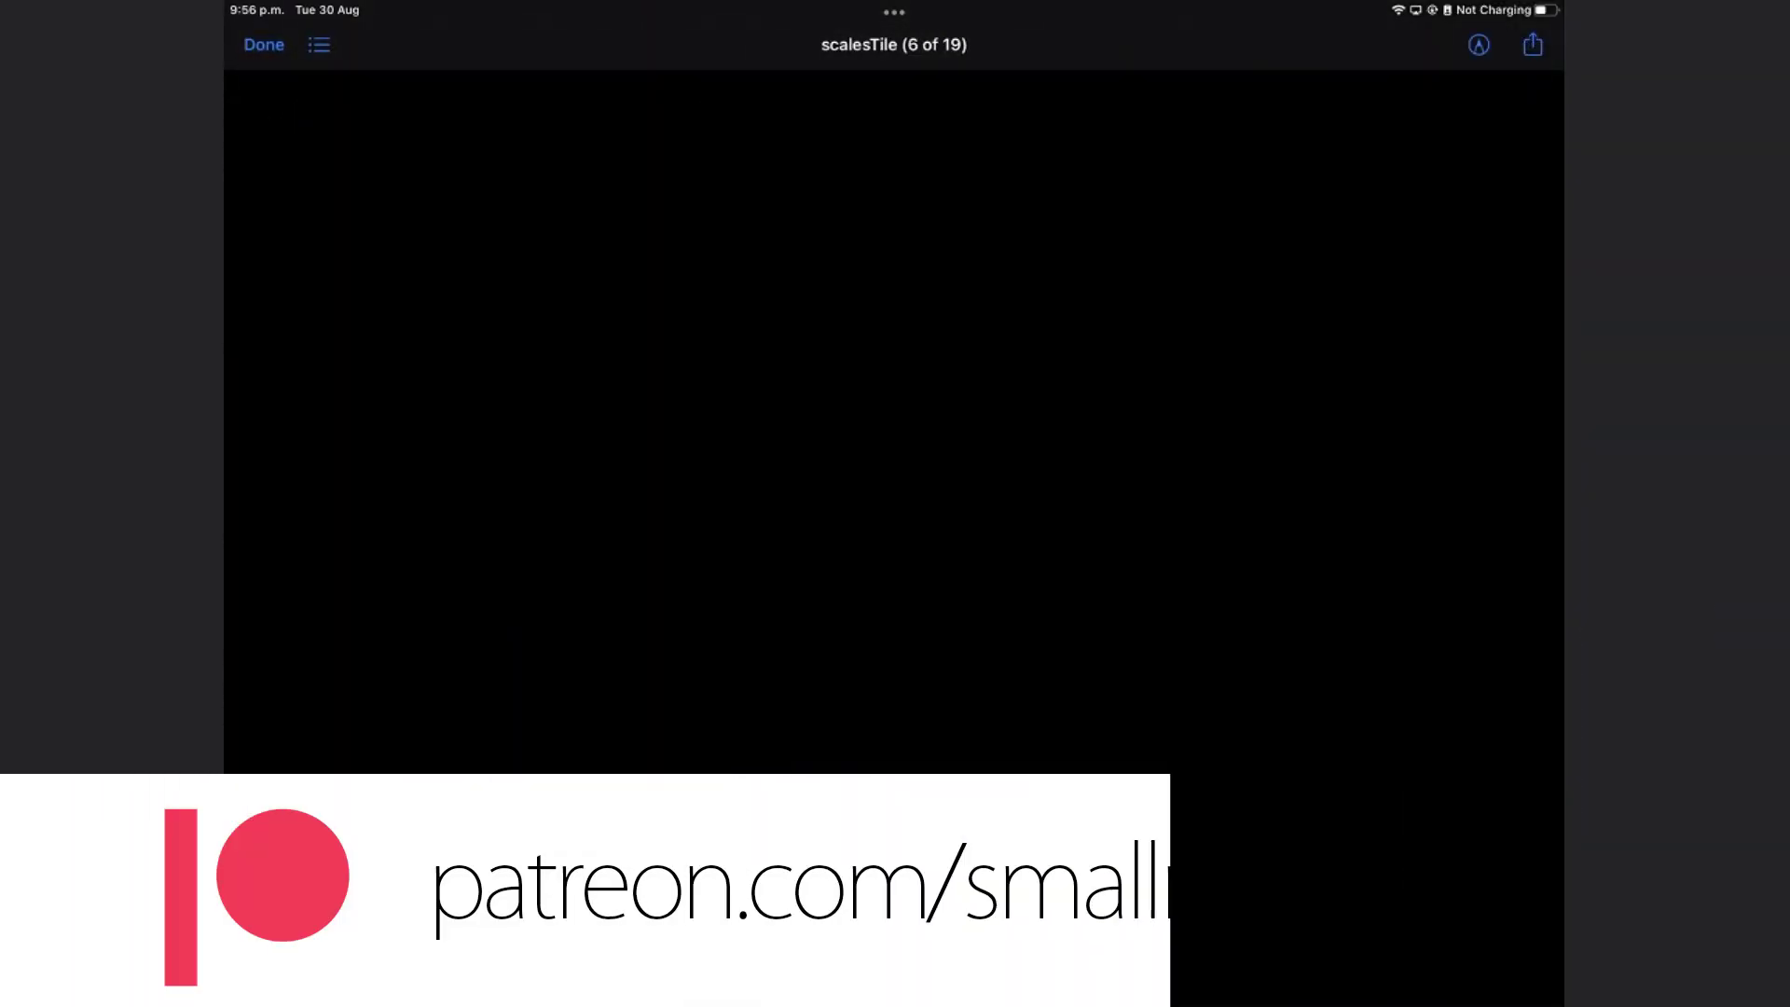
- Browse the alpha images in the file preview, from scalesTile past screwhead_phillips
{"action": "key", "text": "Right"}
{"action": "key", "text": "Right"}
{"action": "key", "text": "Right"}
{"action": "key", "text": "Right"}
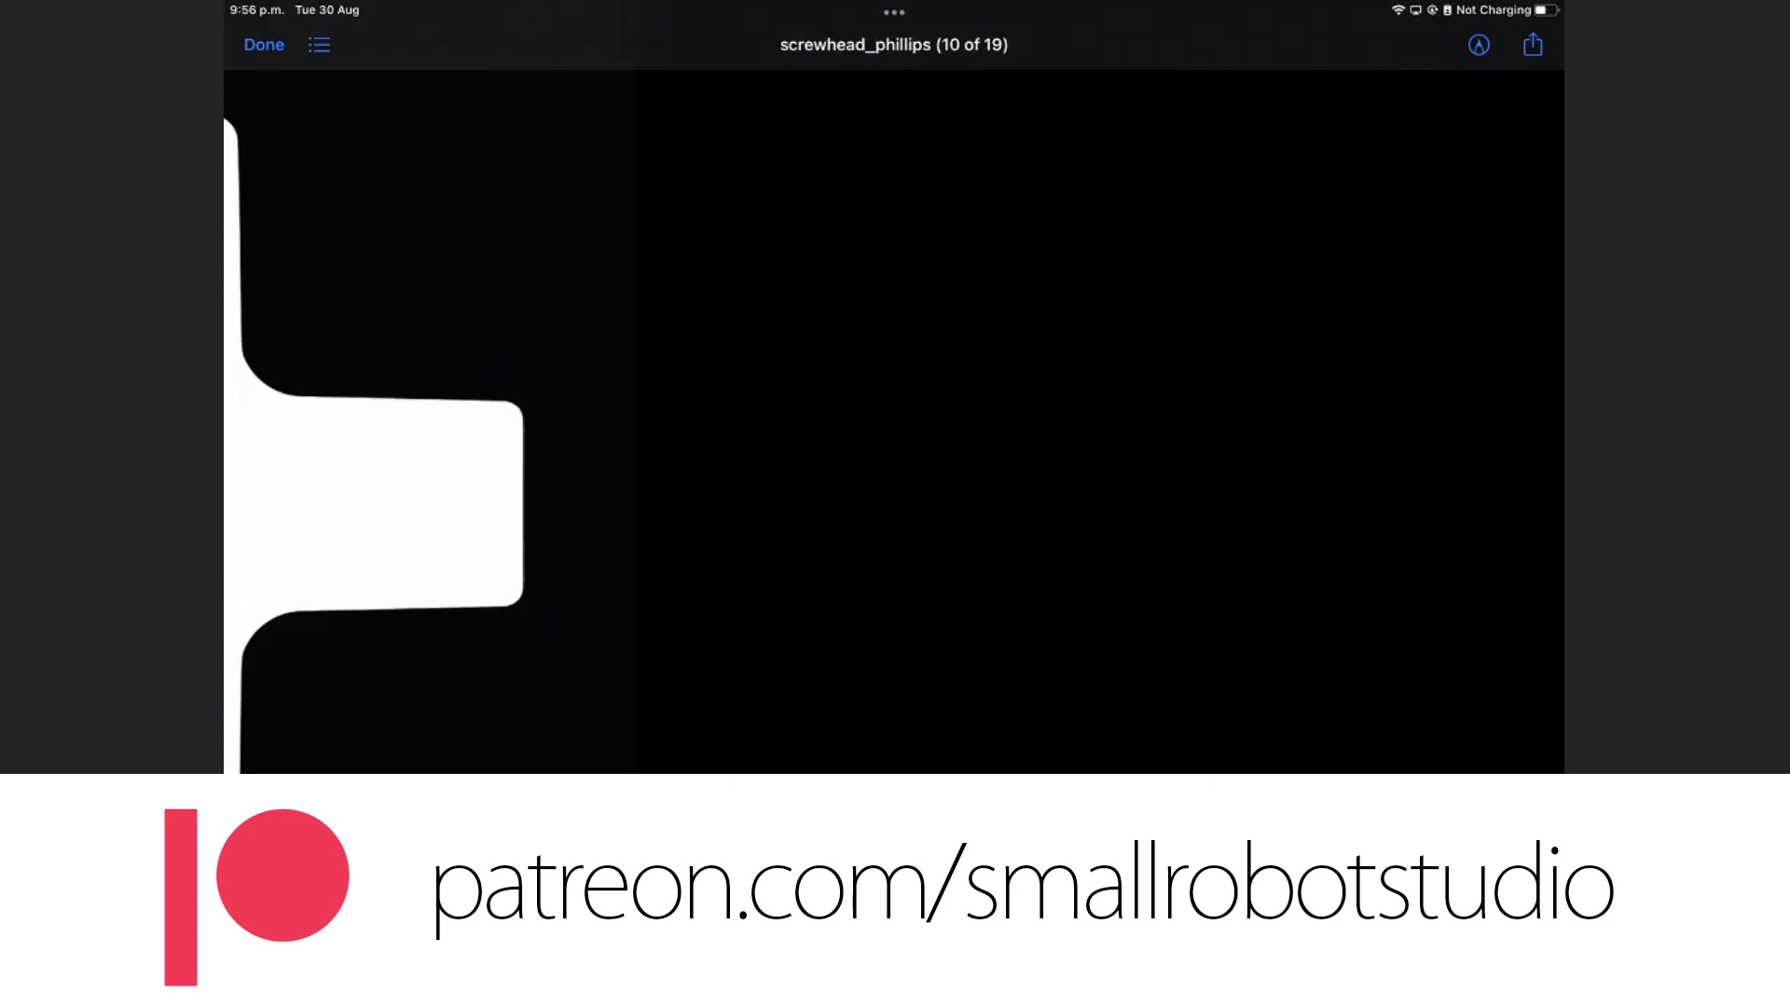
{"action": "key", "text": "Right"}
{"action": "key", "text": "Right"}
{"action": "key", "text": "Right"}
{"action": "key", "text": "Right"}
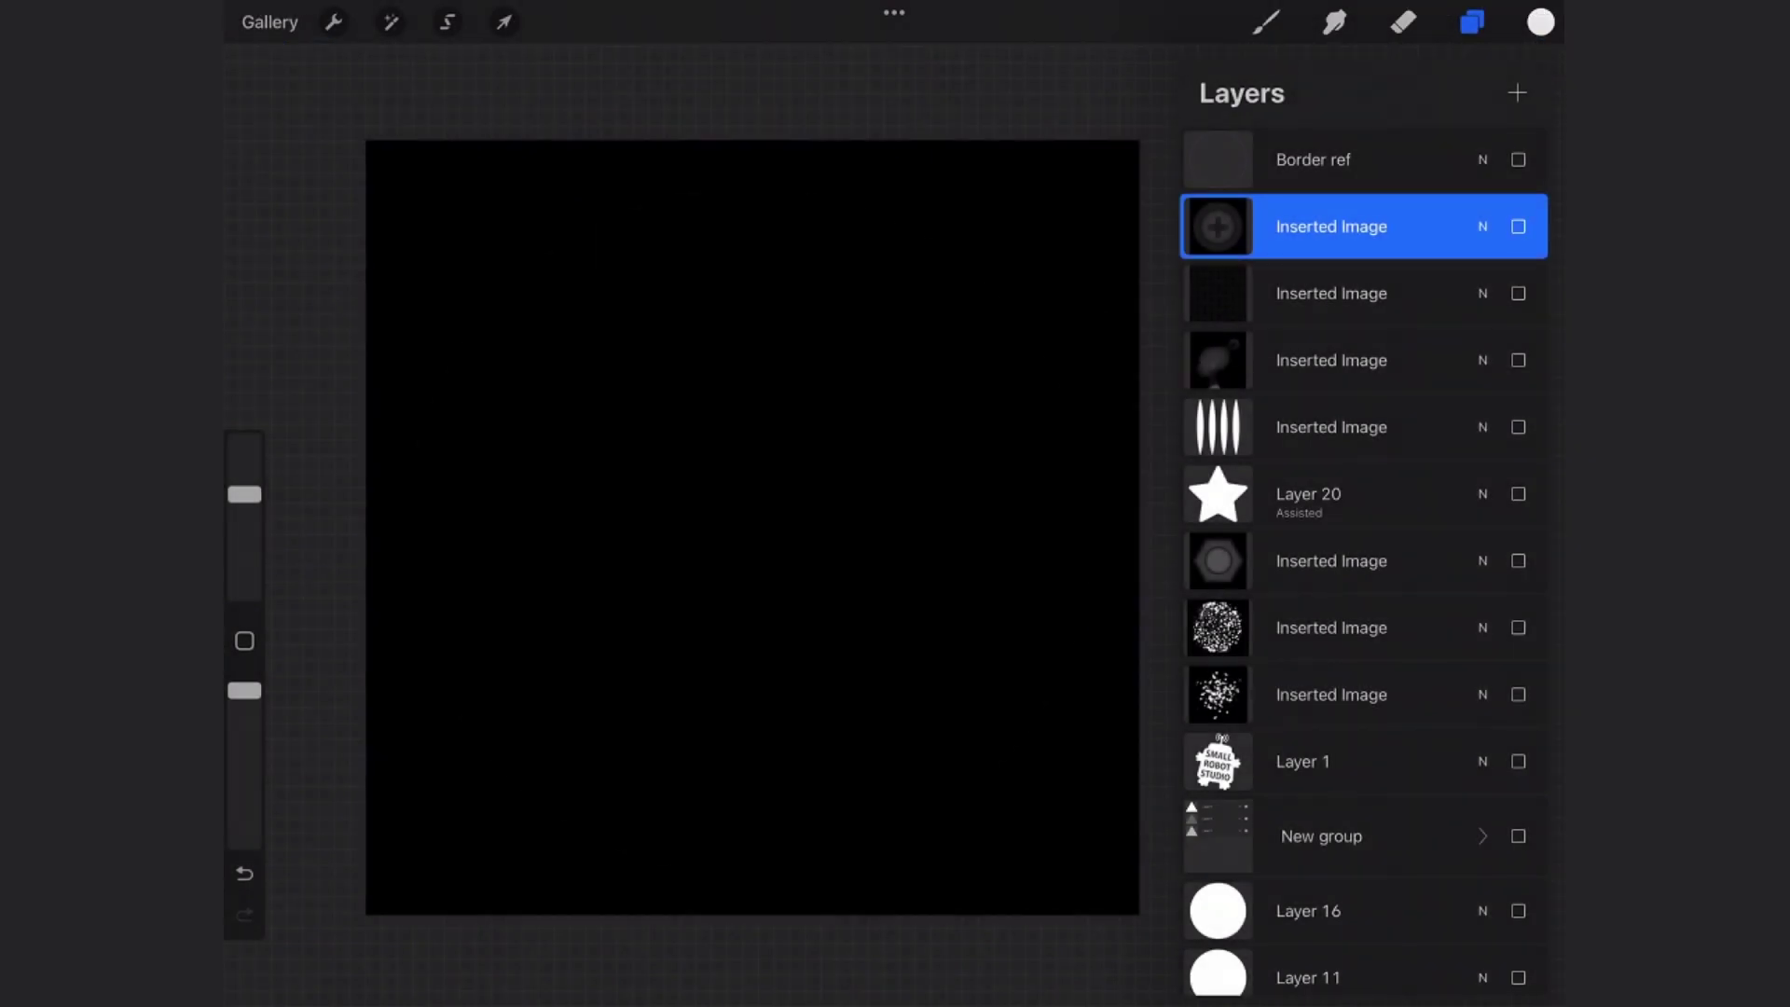
- In Procreate, show and hide the alpha artwork layers one at a time, from the stripes and star down to the group
{"action": "left_click", "coordinate": [1518, 427]}
{"action": "left_click", "coordinate": [1518, 495]}
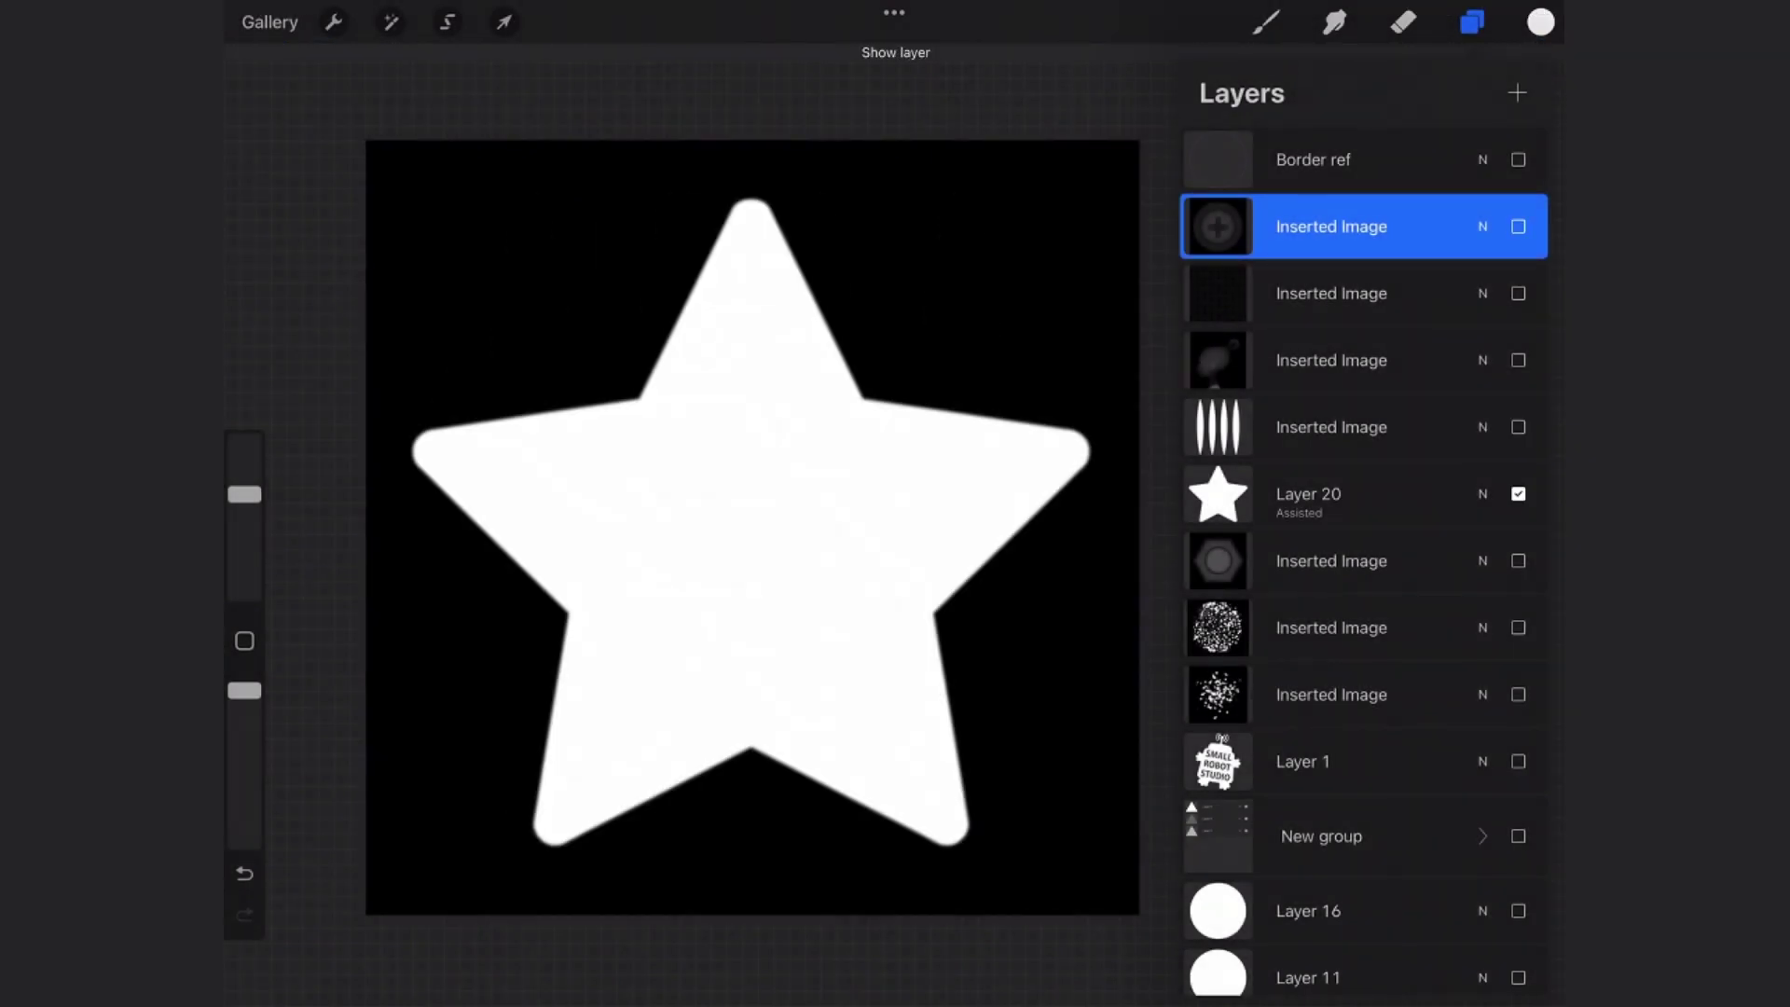
{"action": "left_click", "coordinate": [1519, 494]}
{"action": "left_click", "coordinate": [1518, 560]}
{"action": "left_click", "coordinate": [1518, 561]}
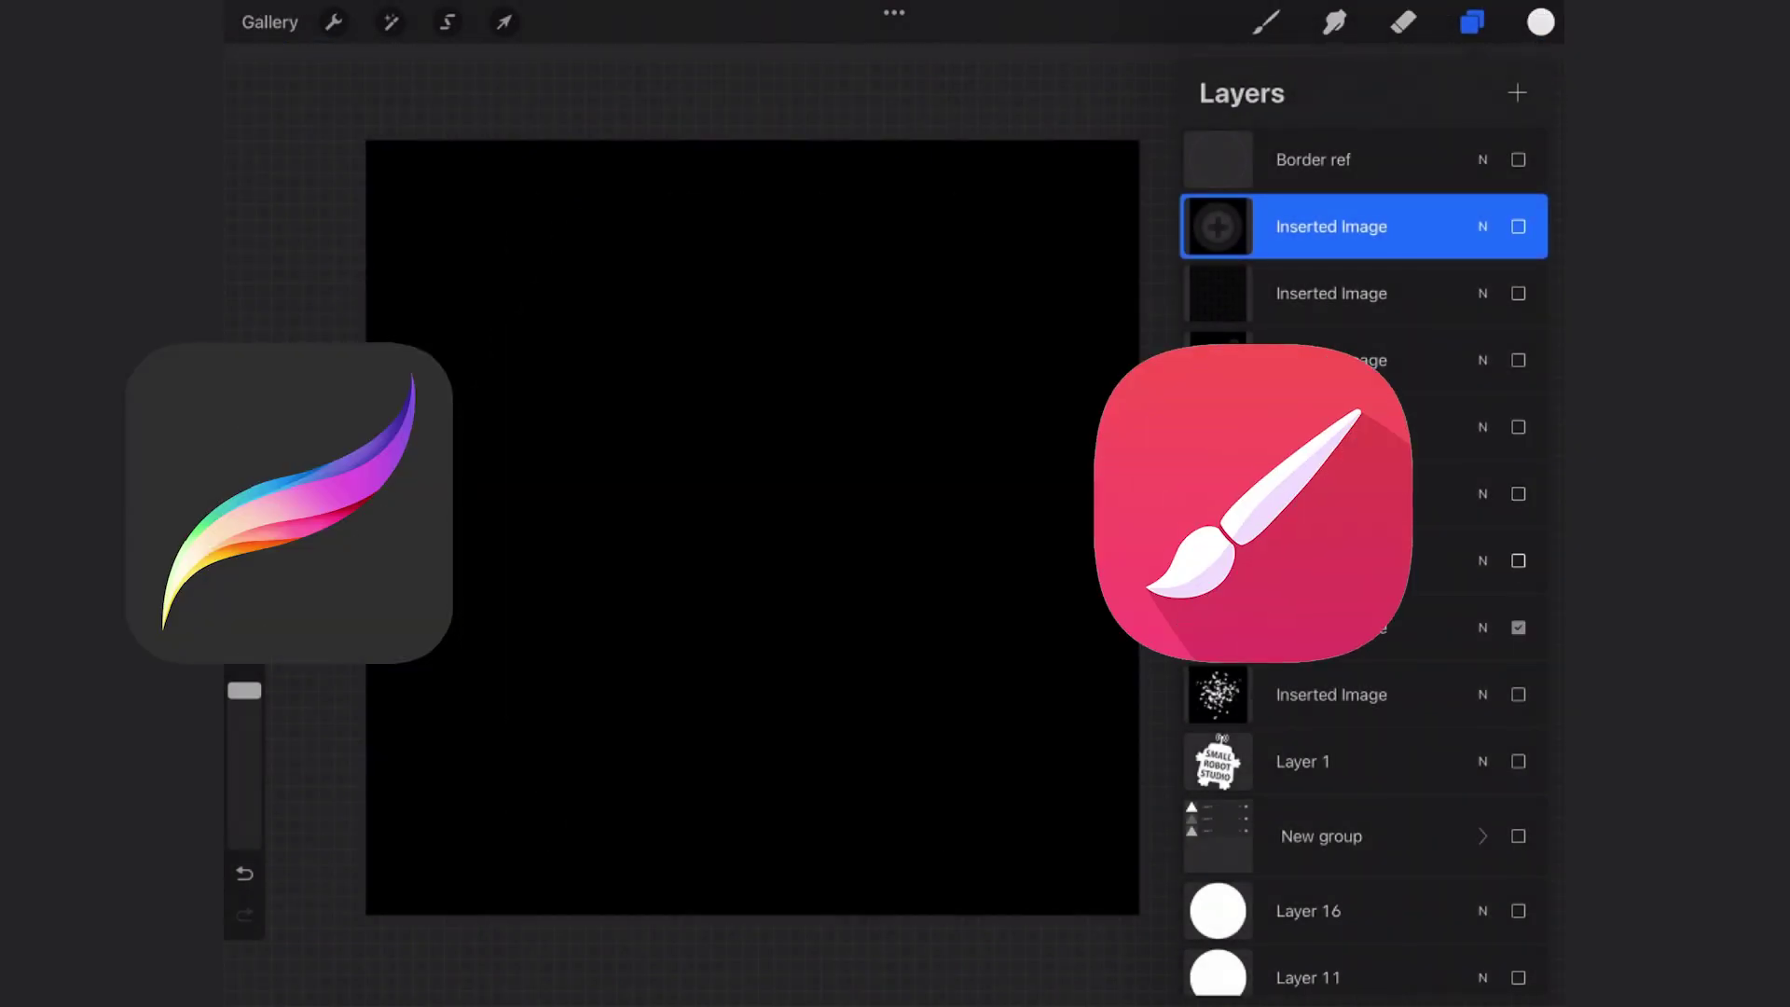
{"action": "left_click", "coordinate": [1518, 628]}
{"action": "left_click", "coordinate": [1518, 628]}
{"action": "left_click", "coordinate": [1518, 695]}
{"action": "left_click", "coordinate": [1518, 695]}
{"action": "left_click", "coordinate": [1518, 835]}
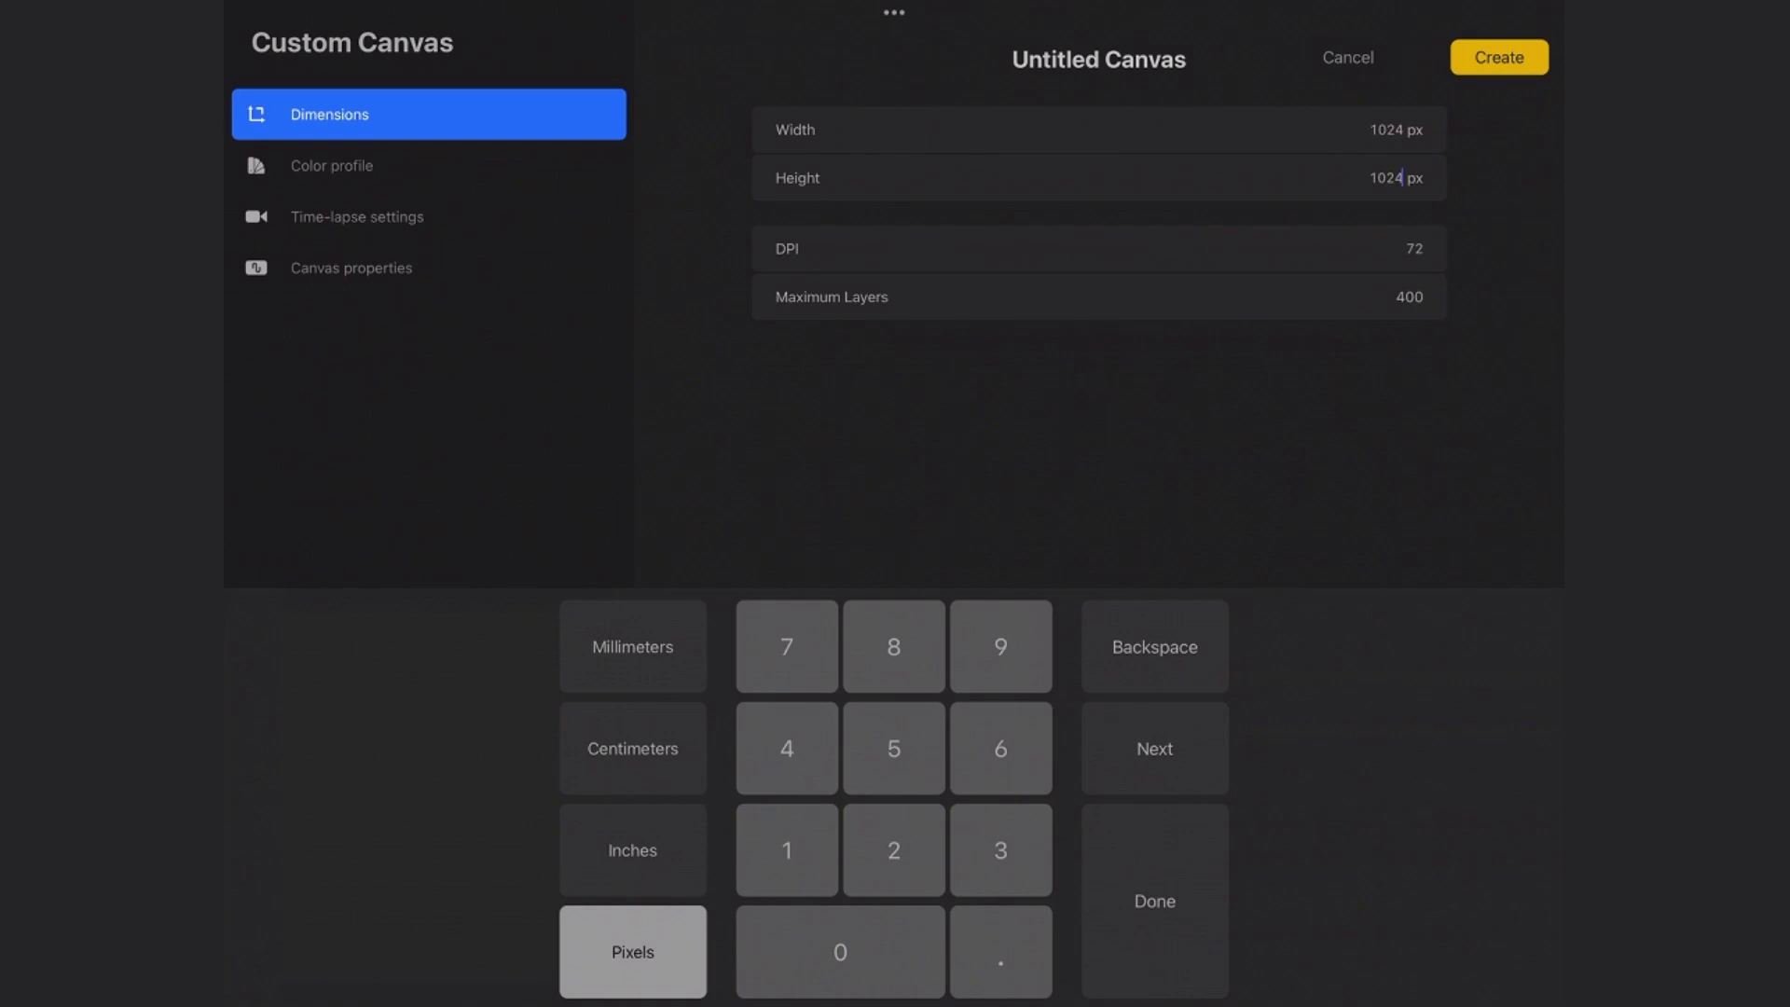
- Set up a 1024 × 1024 px canvas and draw a symmetrical, solid white teardrop on its black background
{"action": "left_click", "coordinate": [1155, 646]}
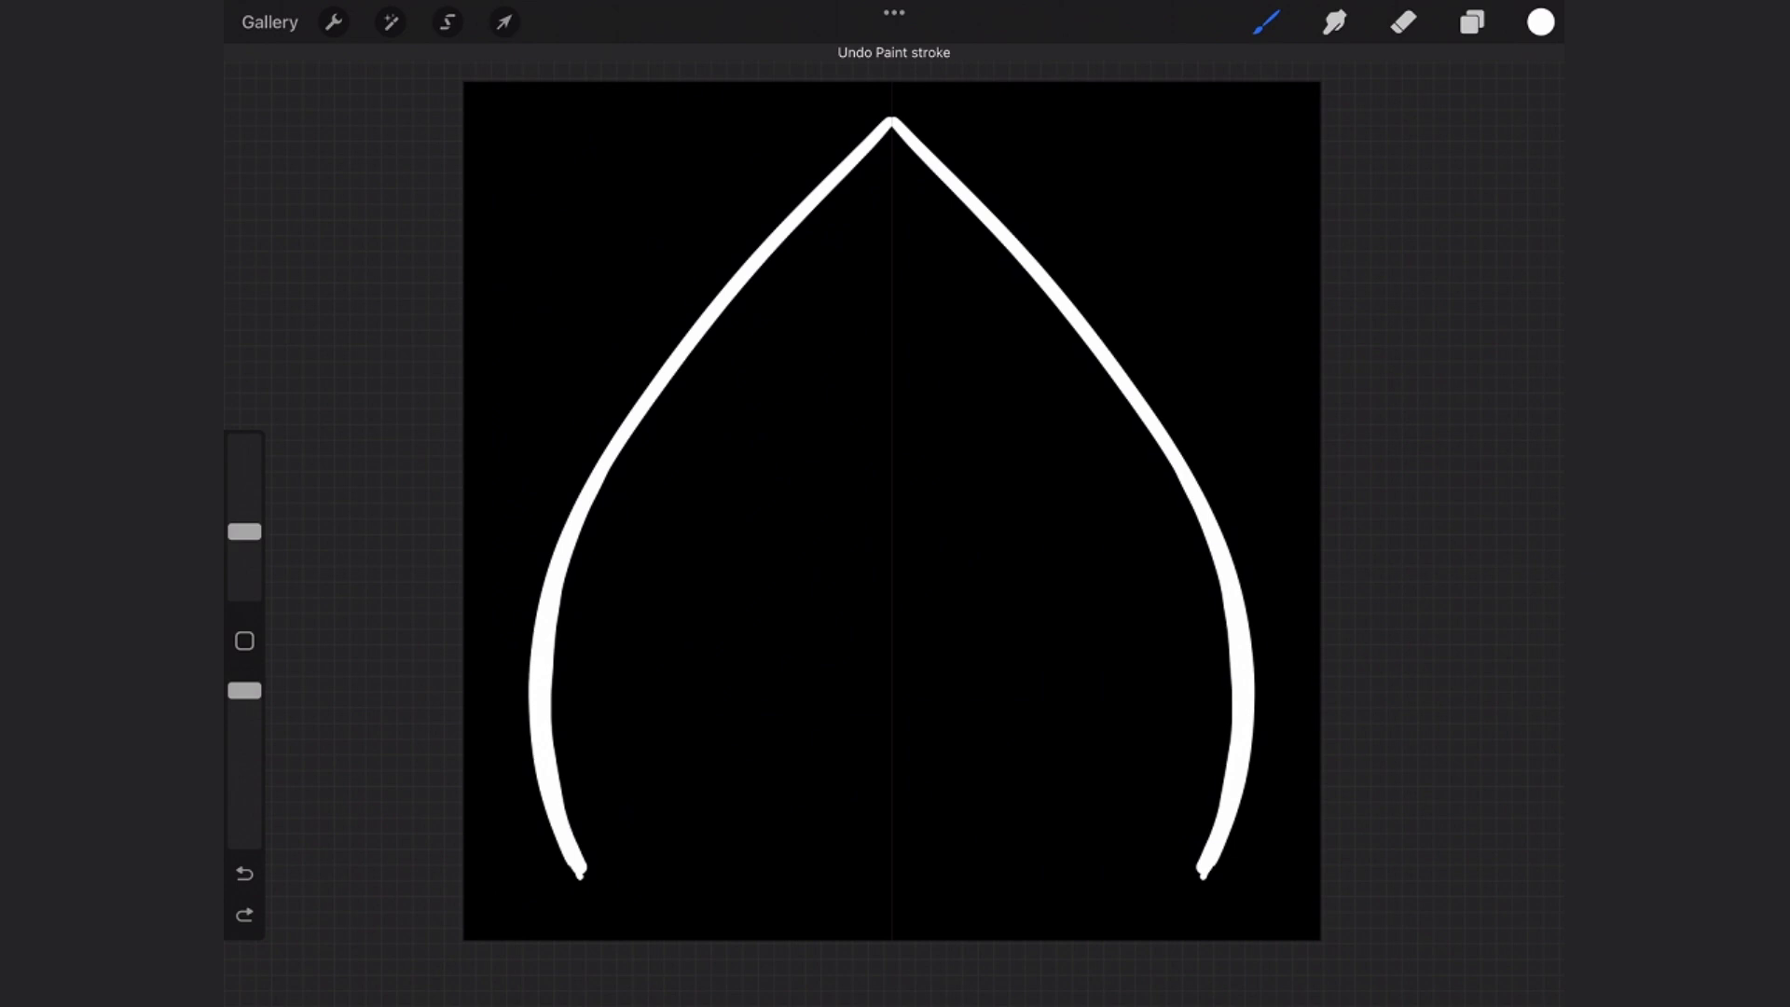
{"action": "left_click_drag", "start_coordinate": [711, 851], "coordinate": [1072, 852]}
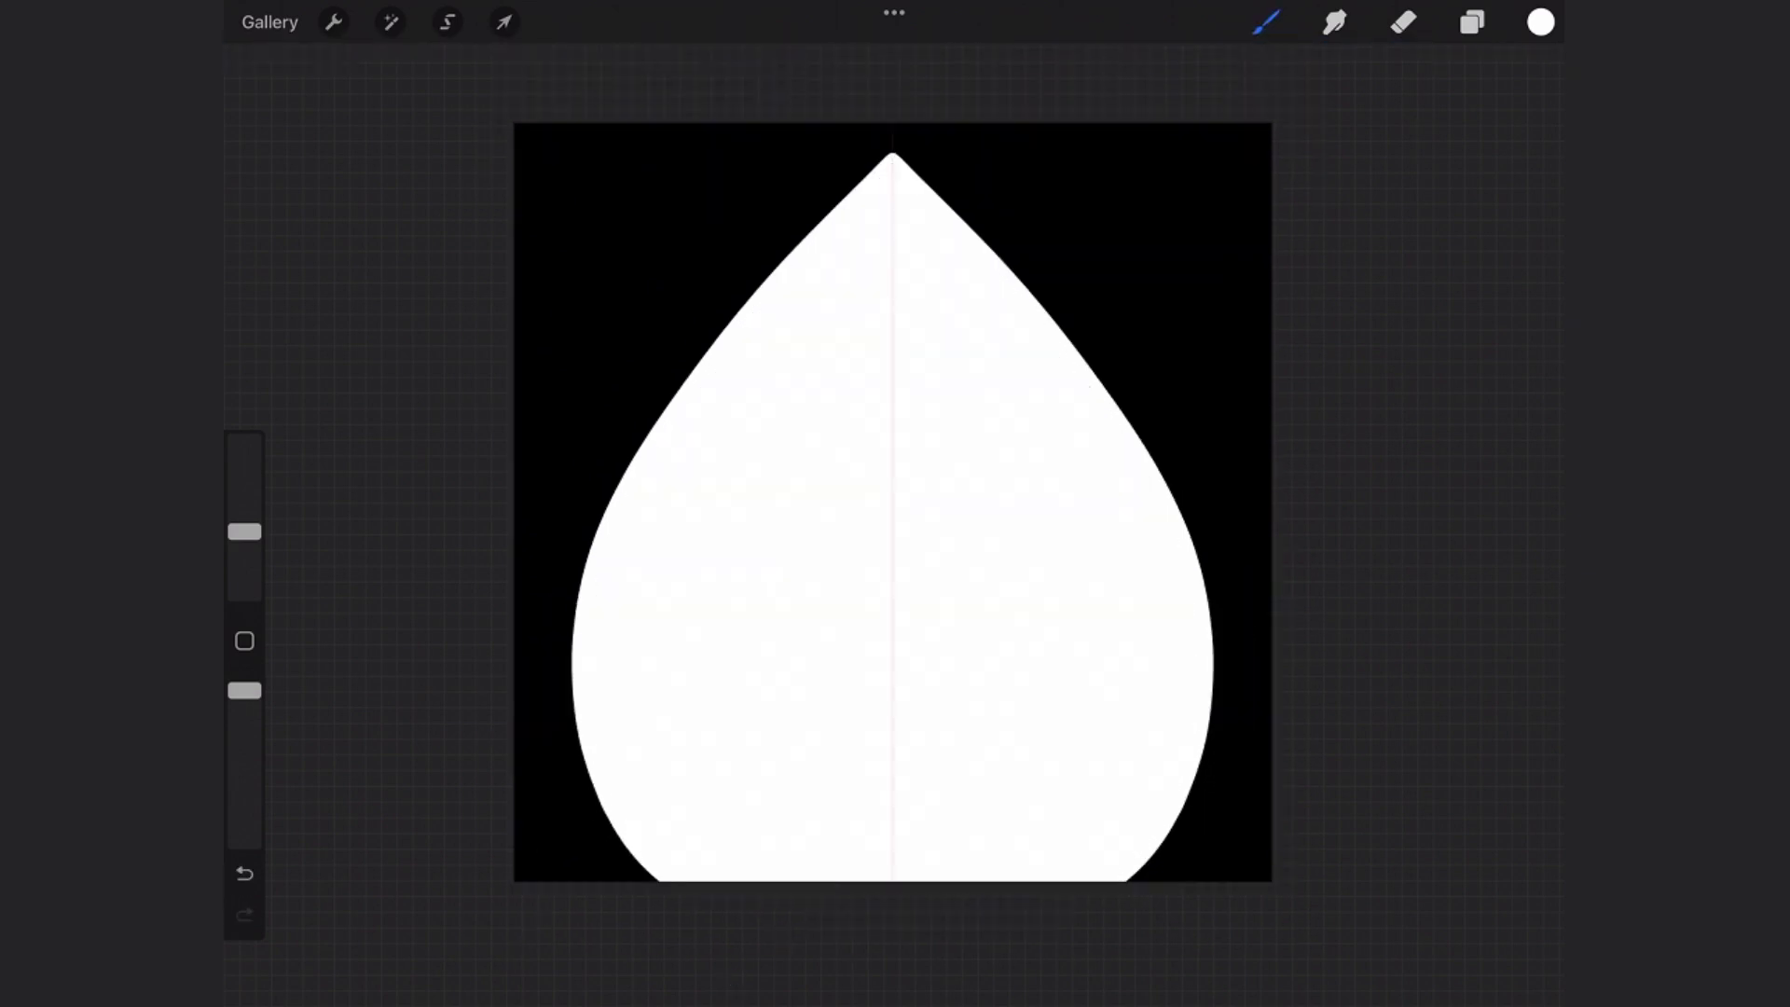
- Draw a purple guide circle over the teardrop, make it a perfect circle and enlarge it toward the canvas edges
{"action": "left_click_drag", "start_coordinate": [604, 765], "coordinate": [920, 145]}
{"action": "left_click", "coordinate": [945, 59]}
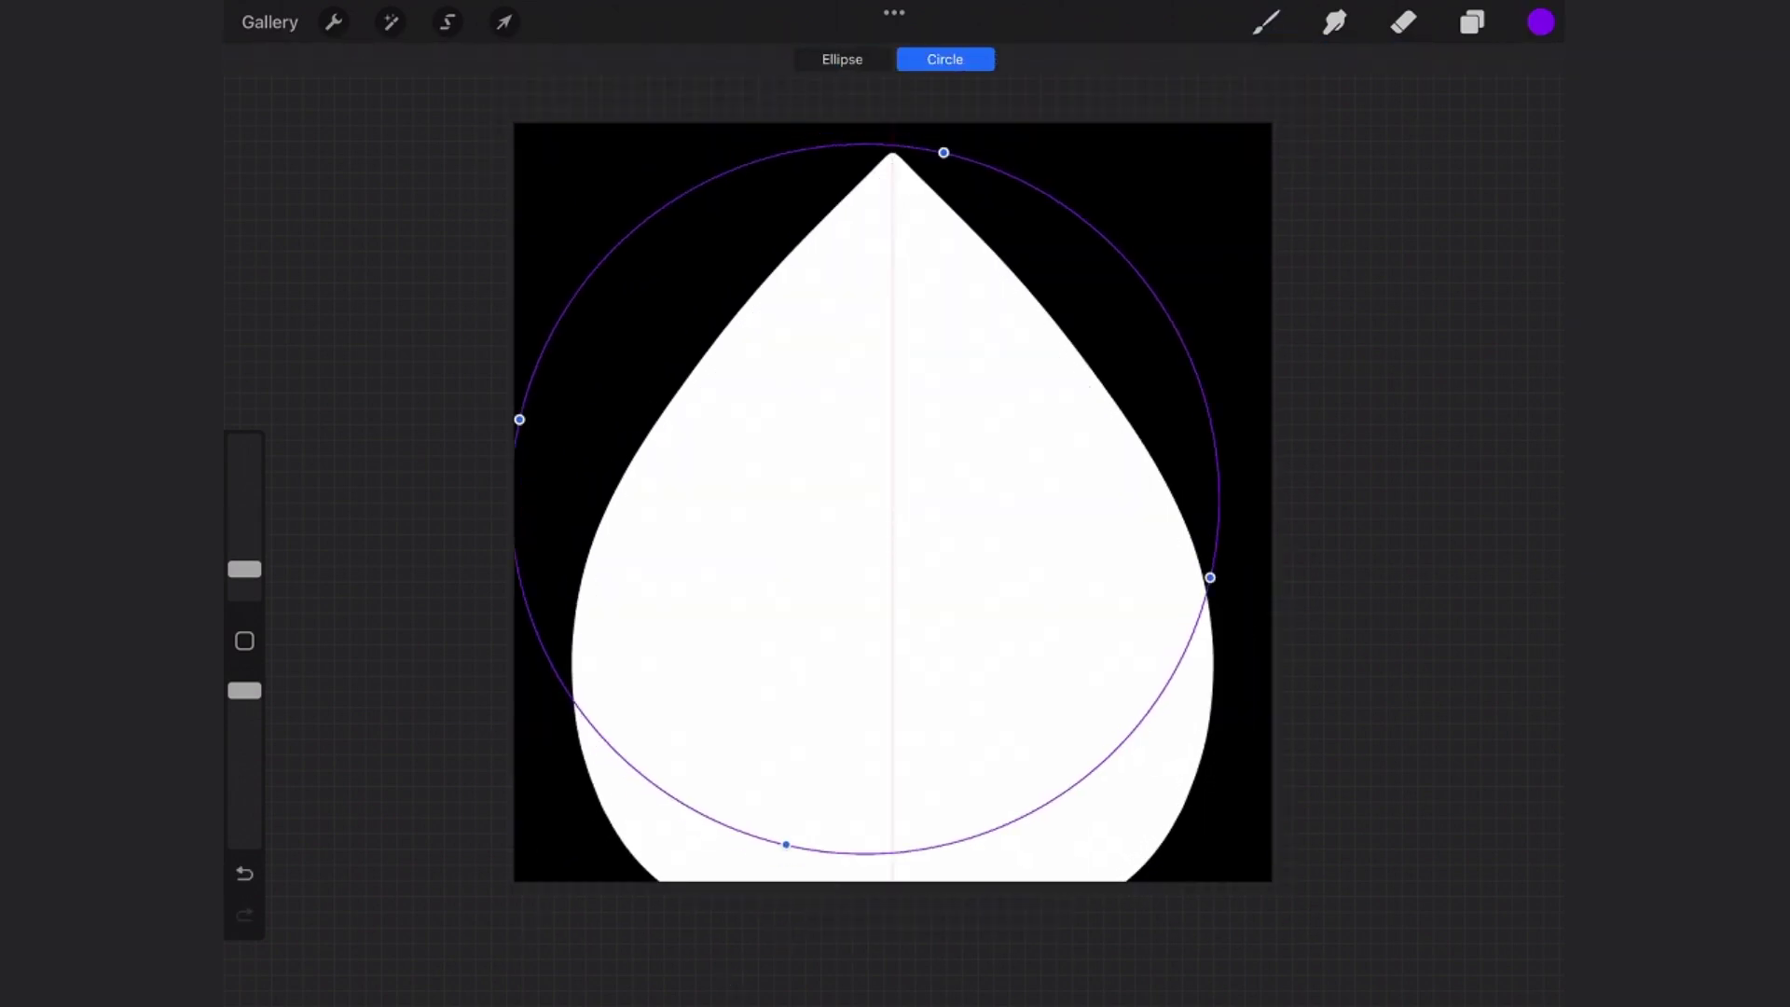
{"action": "mouse_move", "coordinate": [1211, 578]}
{"action": "left_mouse_down"}
{"action": "mouse_move", "coordinate": [1250, 594]}
{"action": "mouse_move", "coordinate": [1275, 579]}
{"action": "mouse_move", "coordinate": [1258, 593]}
{"action": "left_mouse_up"}
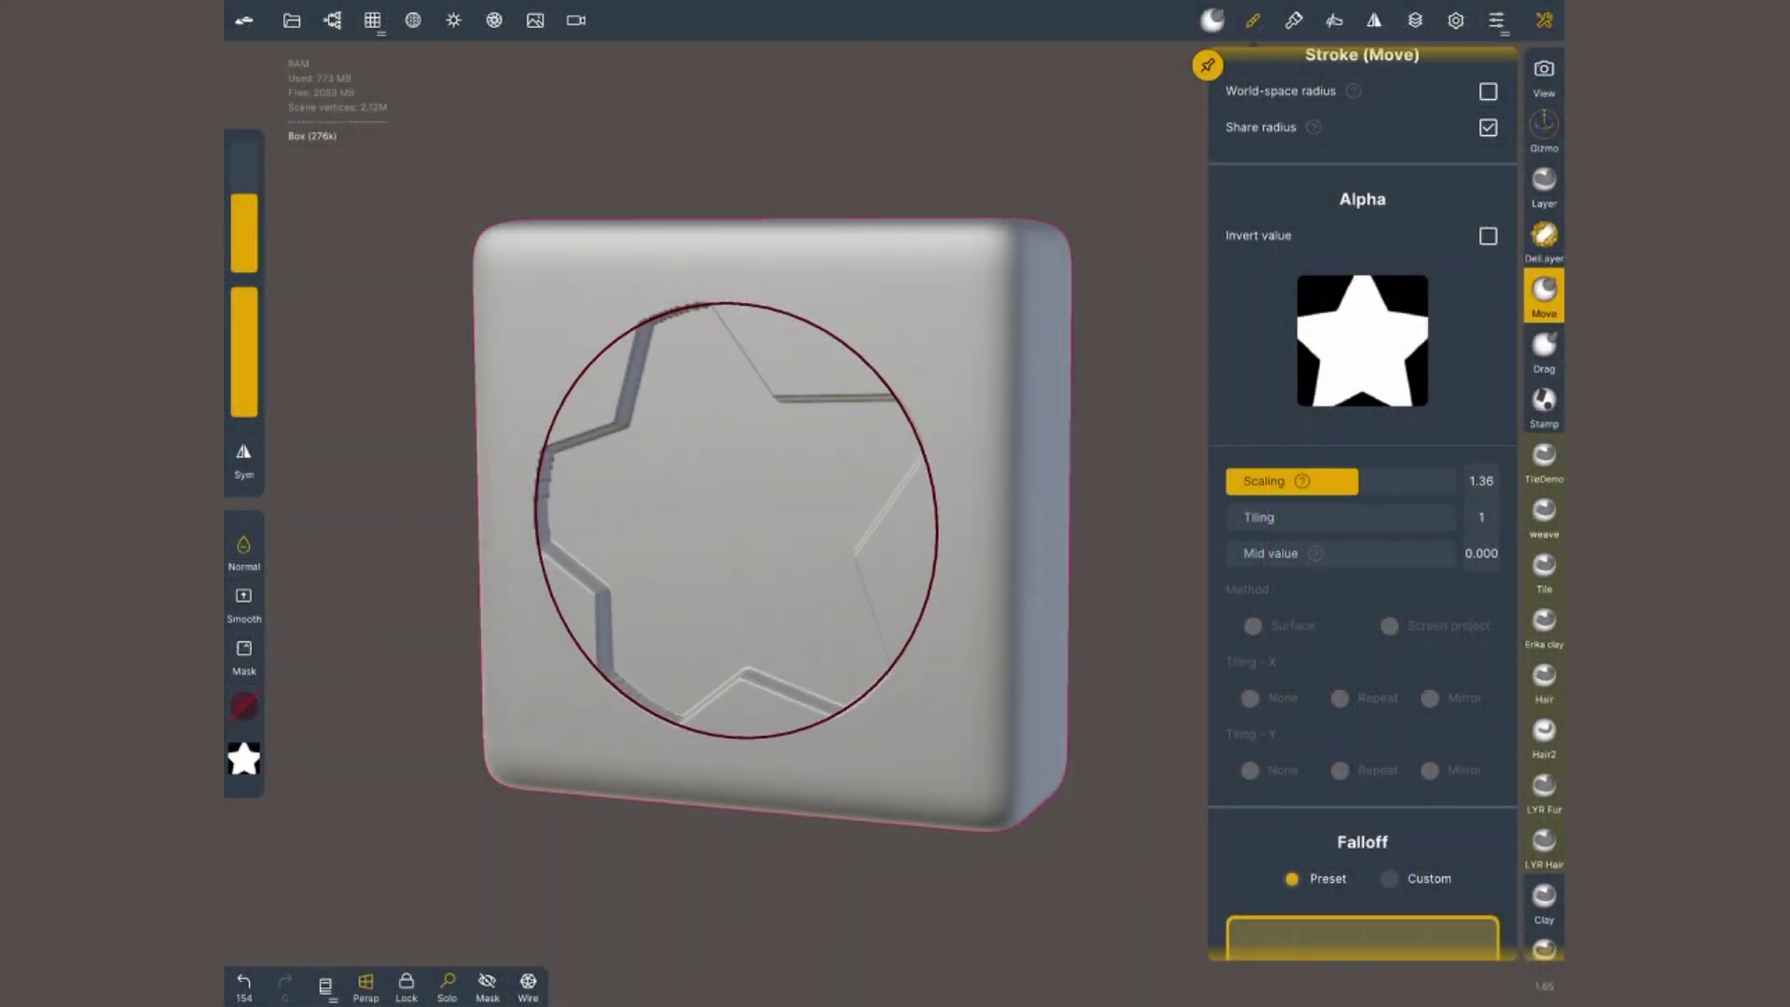
- In Nomad Sculpt, pull a star from the box's front with the Move brush at 1.36 alpha scaling, and again at 1.00
{"action": "left_click_drag", "start_coordinate": [738, 509], "coordinate": [760, 509]}
{"action": "mouse_move", "coordinate": [407, 836]}
{"action": "left_mouse_down"}
{"action": "mouse_move", "coordinate": [522, 837]}
{"action": "mouse_move", "coordinate": [408, 836]}
{"action": "left_mouse_up"}
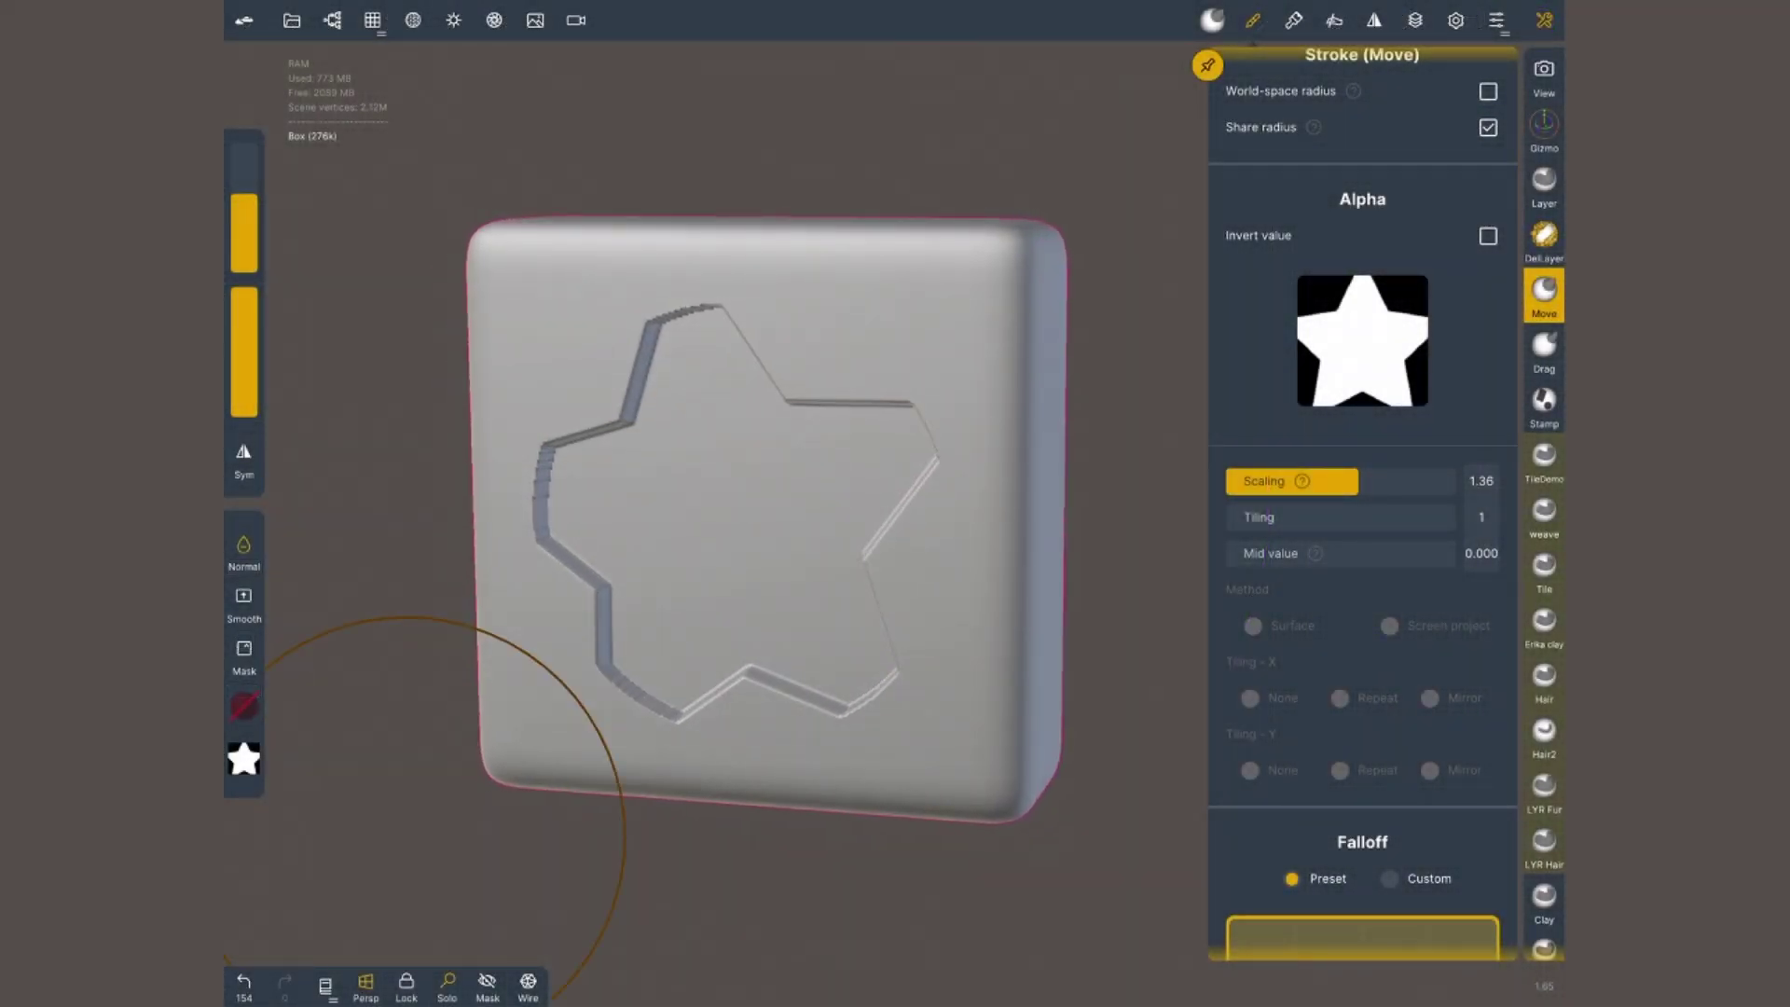
{"action": "left_click_drag", "start_coordinate": [1358, 481], "coordinate": [1334, 480]}
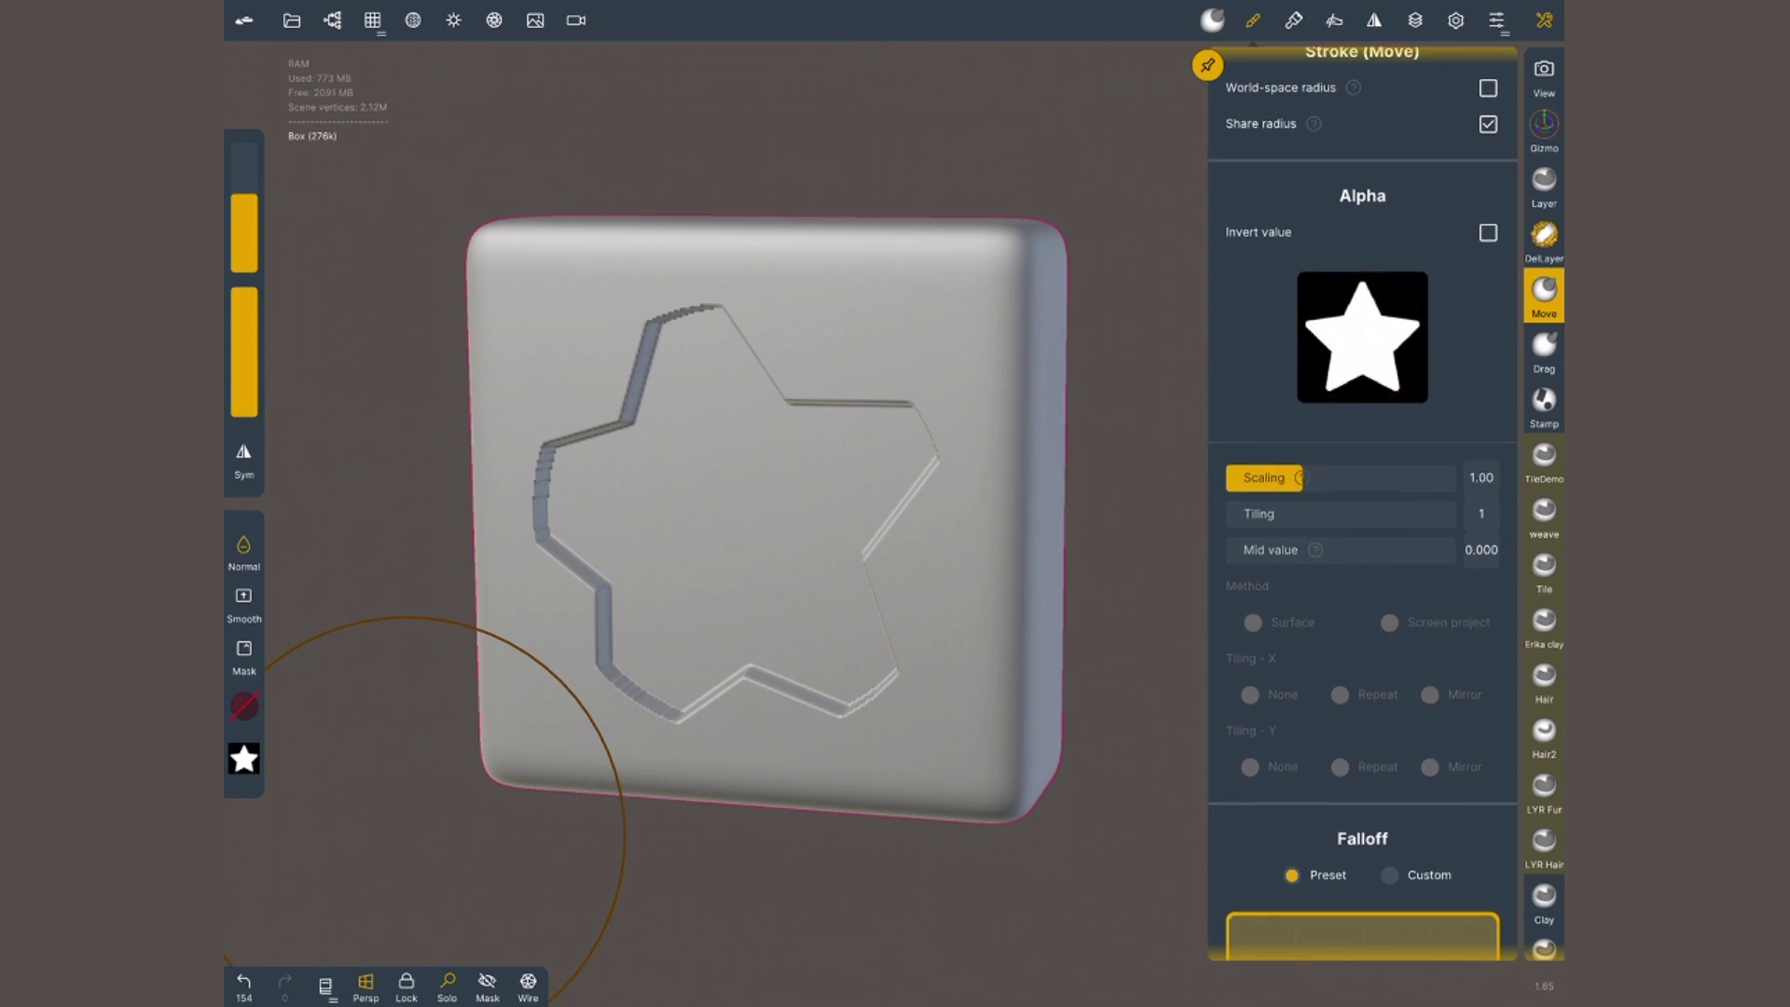
{"action": "left_click_drag", "start_coordinate": [746, 551], "coordinate": [804, 516]}
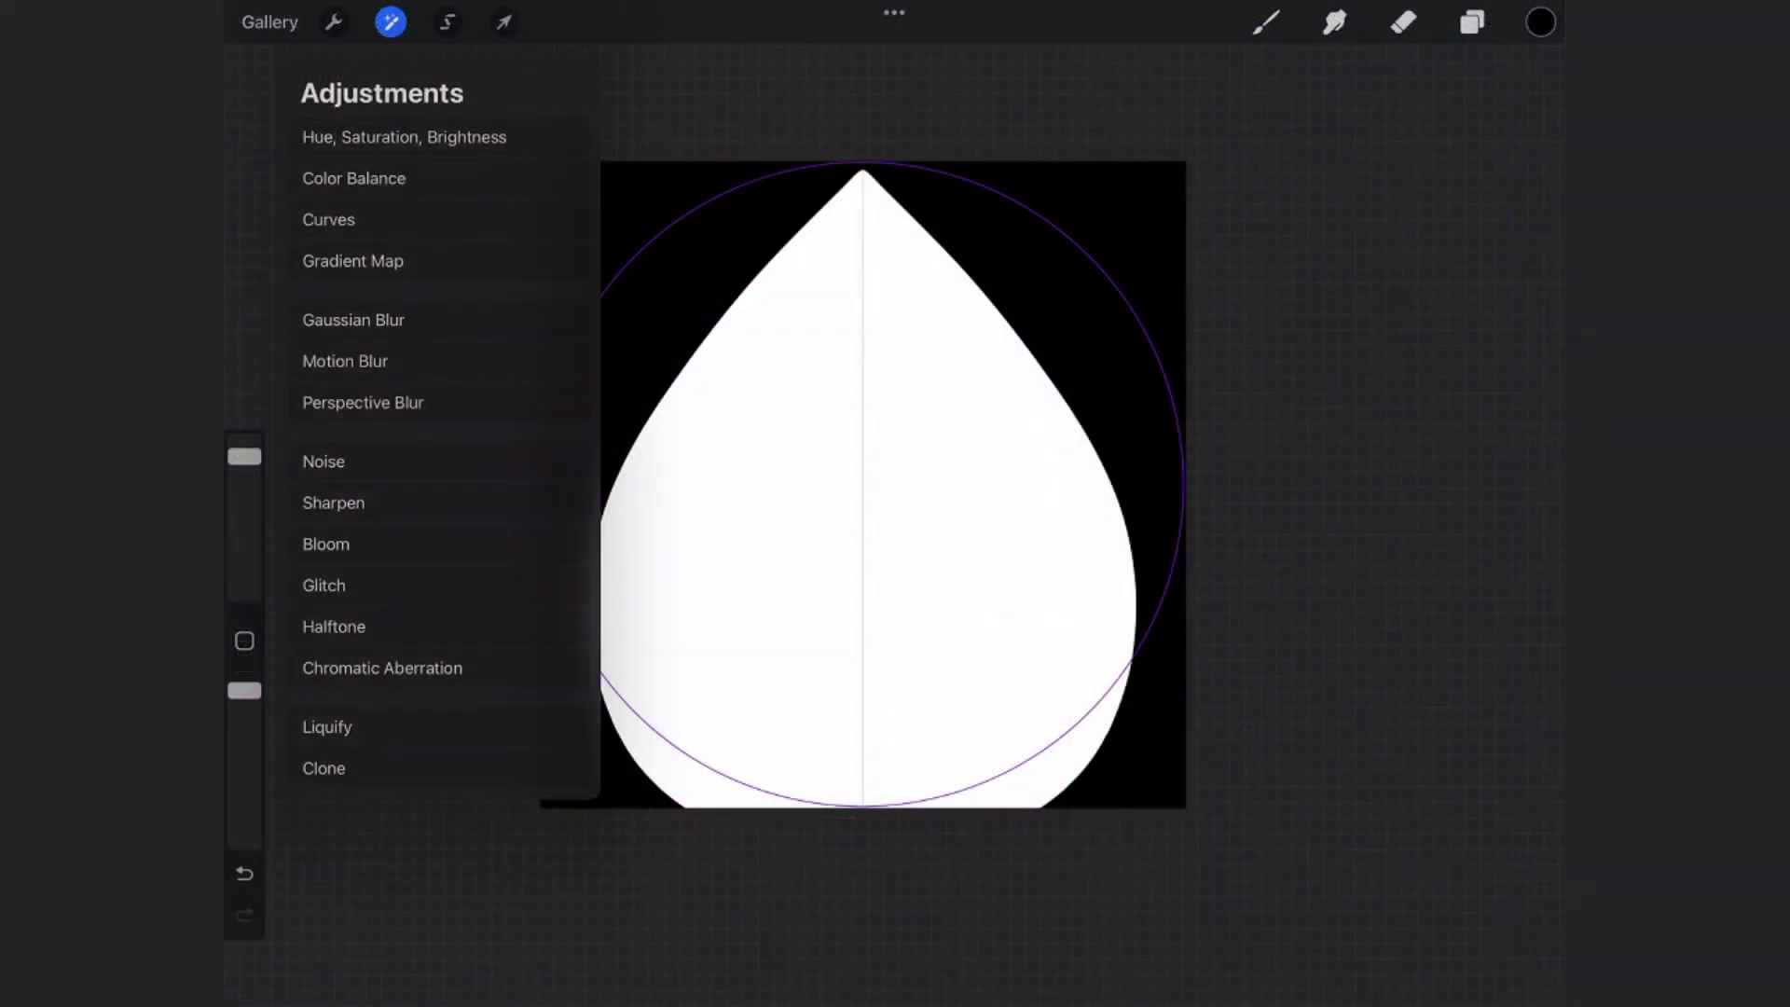
- Apply a Gaussian Blur of 6% to the white teardrop to soften its edges
{"action": "left_click", "coordinate": [354, 320]}
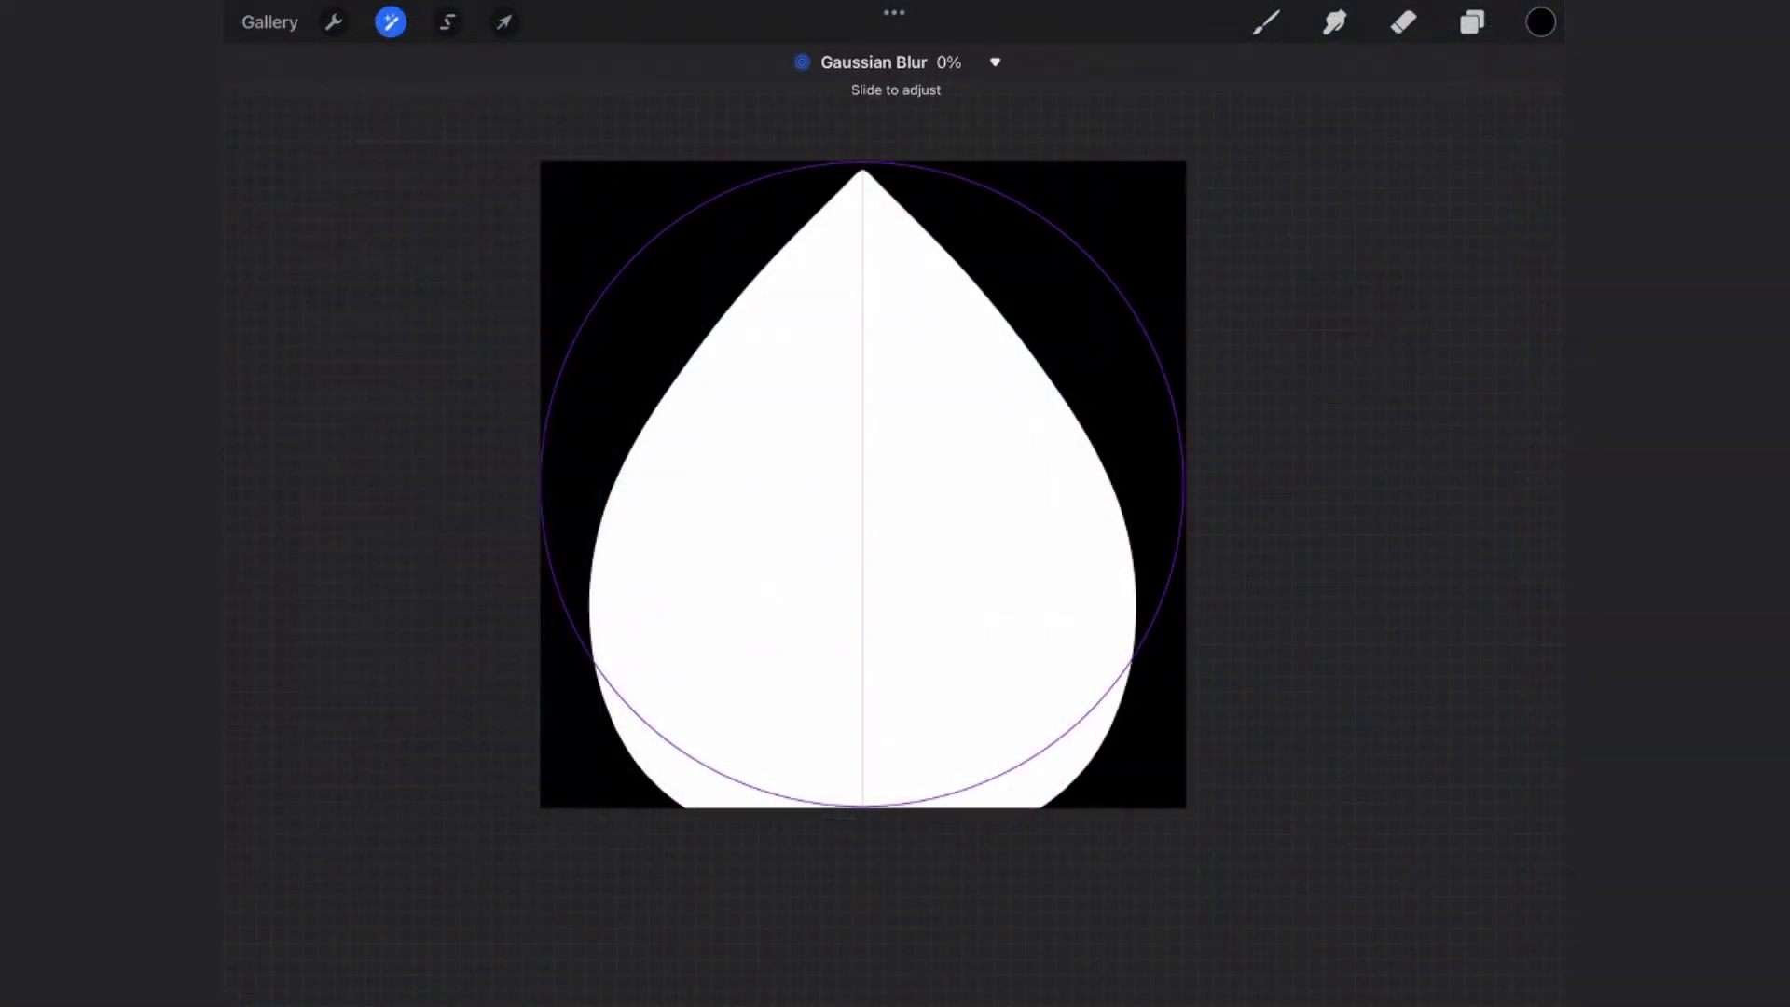
{"action": "left_click_drag", "start_coordinate": [236, 82], "coordinate": [317, 82]}
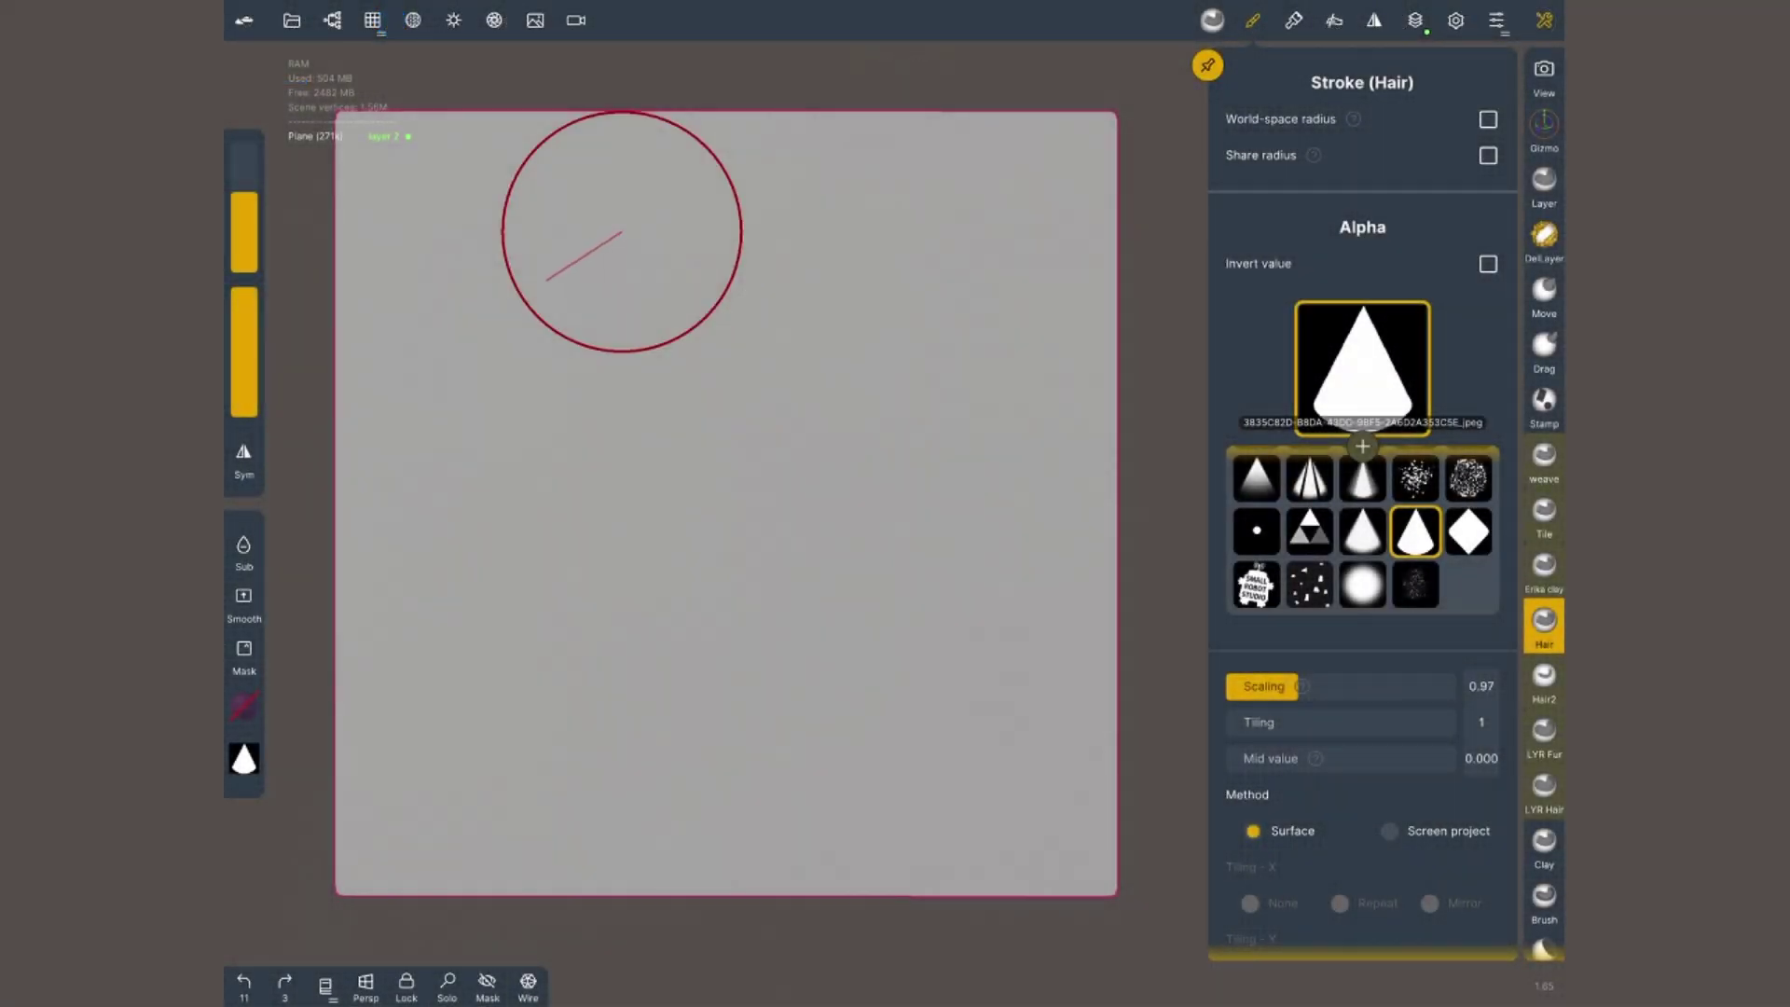
- In Nomad Sculpt, sculpt one Hair brush stroke with the sharp-edged cone alpha and another with the blurred cone alpha
{"action": "mouse_move", "coordinate": [620, 227]}
{"action": "left_mouse_down"}
{"action": "mouse_move", "coordinate": [520, 328]}
{"action": "mouse_move", "coordinate": [491, 467]}
{"action": "mouse_move", "coordinate": [604, 796]}
{"action": "left_mouse_up"}
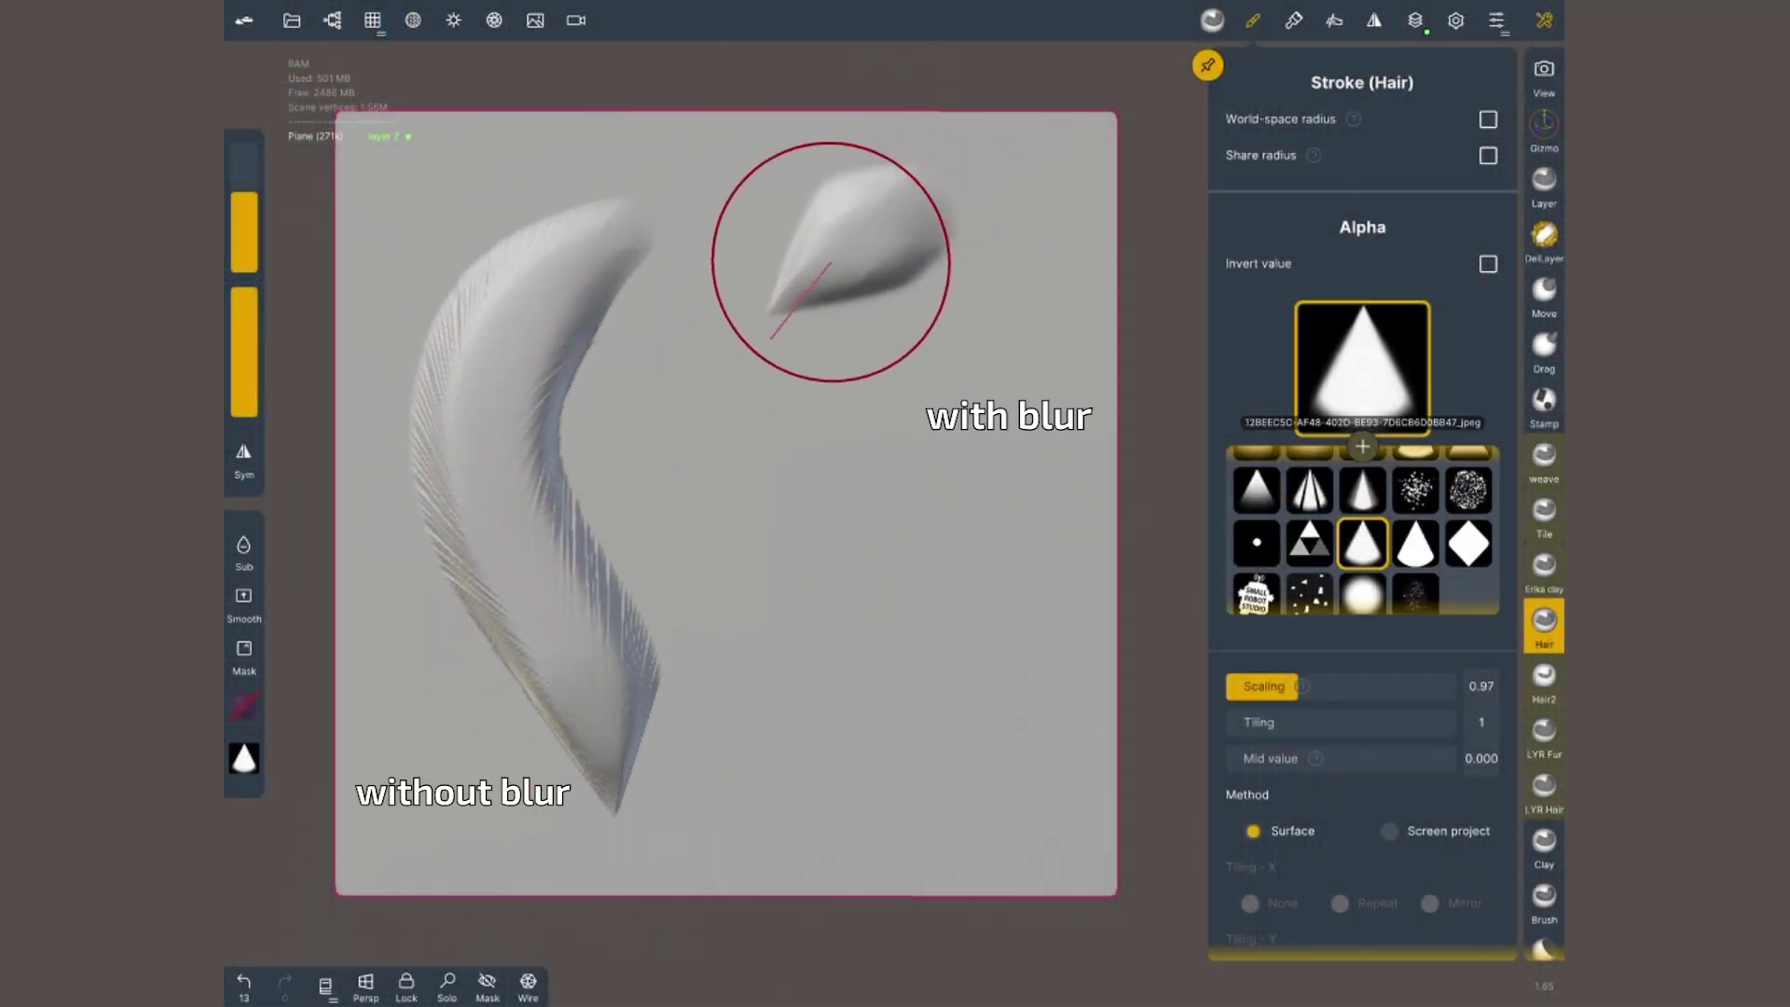
{"action": "mouse_move", "coordinate": [831, 262]}
{"action": "left_mouse_down"}
{"action": "mouse_move", "coordinate": [803, 475]}
{"action": "mouse_move", "coordinate": [879, 608]}
{"action": "mouse_move", "coordinate": [832, 795]}
{"action": "left_mouse_up"}
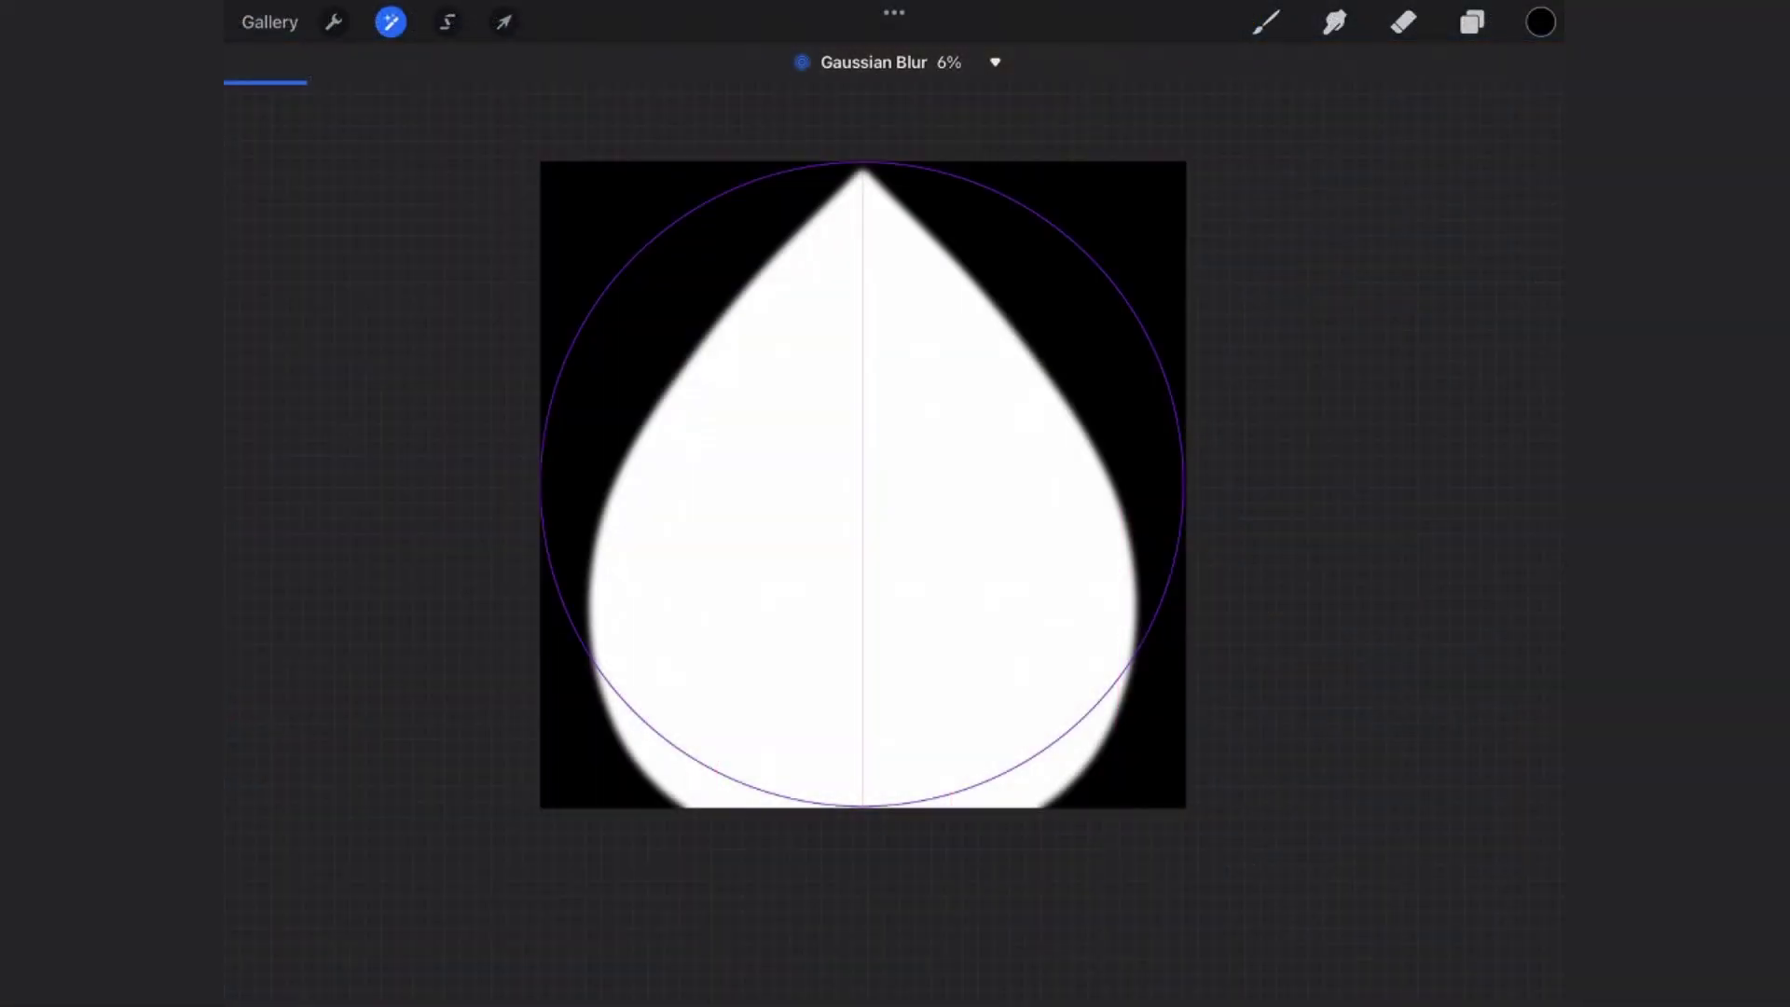
- In Procreate, show and select the Layer 5 gradient, then paint black shading along the teardrop's lower edge outside the guide circle
{"action": "left_click", "coordinate": [1472, 22]}
{"action": "left_click", "coordinate": [1519, 292]}
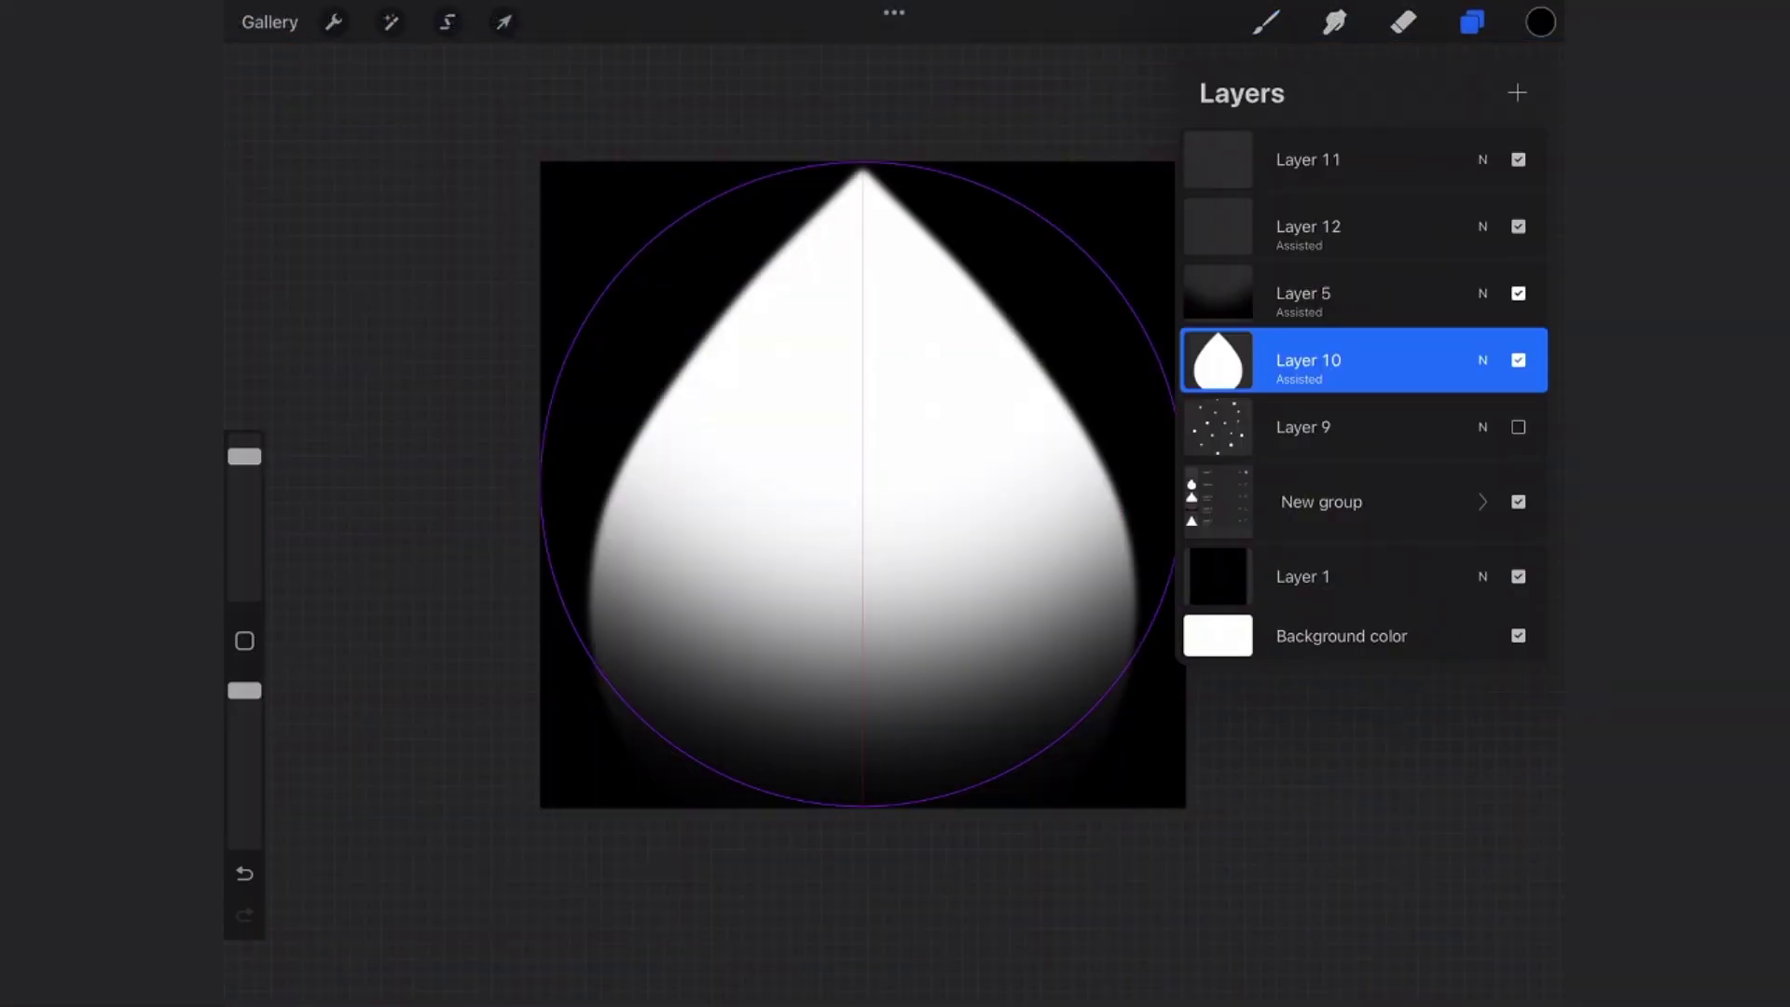
{"action": "left_click", "coordinate": [1306, 292]}
{"action": "left_click", "coordinate": [1266, 21]}
{"action": "left_click", "coordinate": [1266, 21]}
{"action": "left_click_drag", "start_coordinate": [244, 576], "coordinate": [245, 494]}
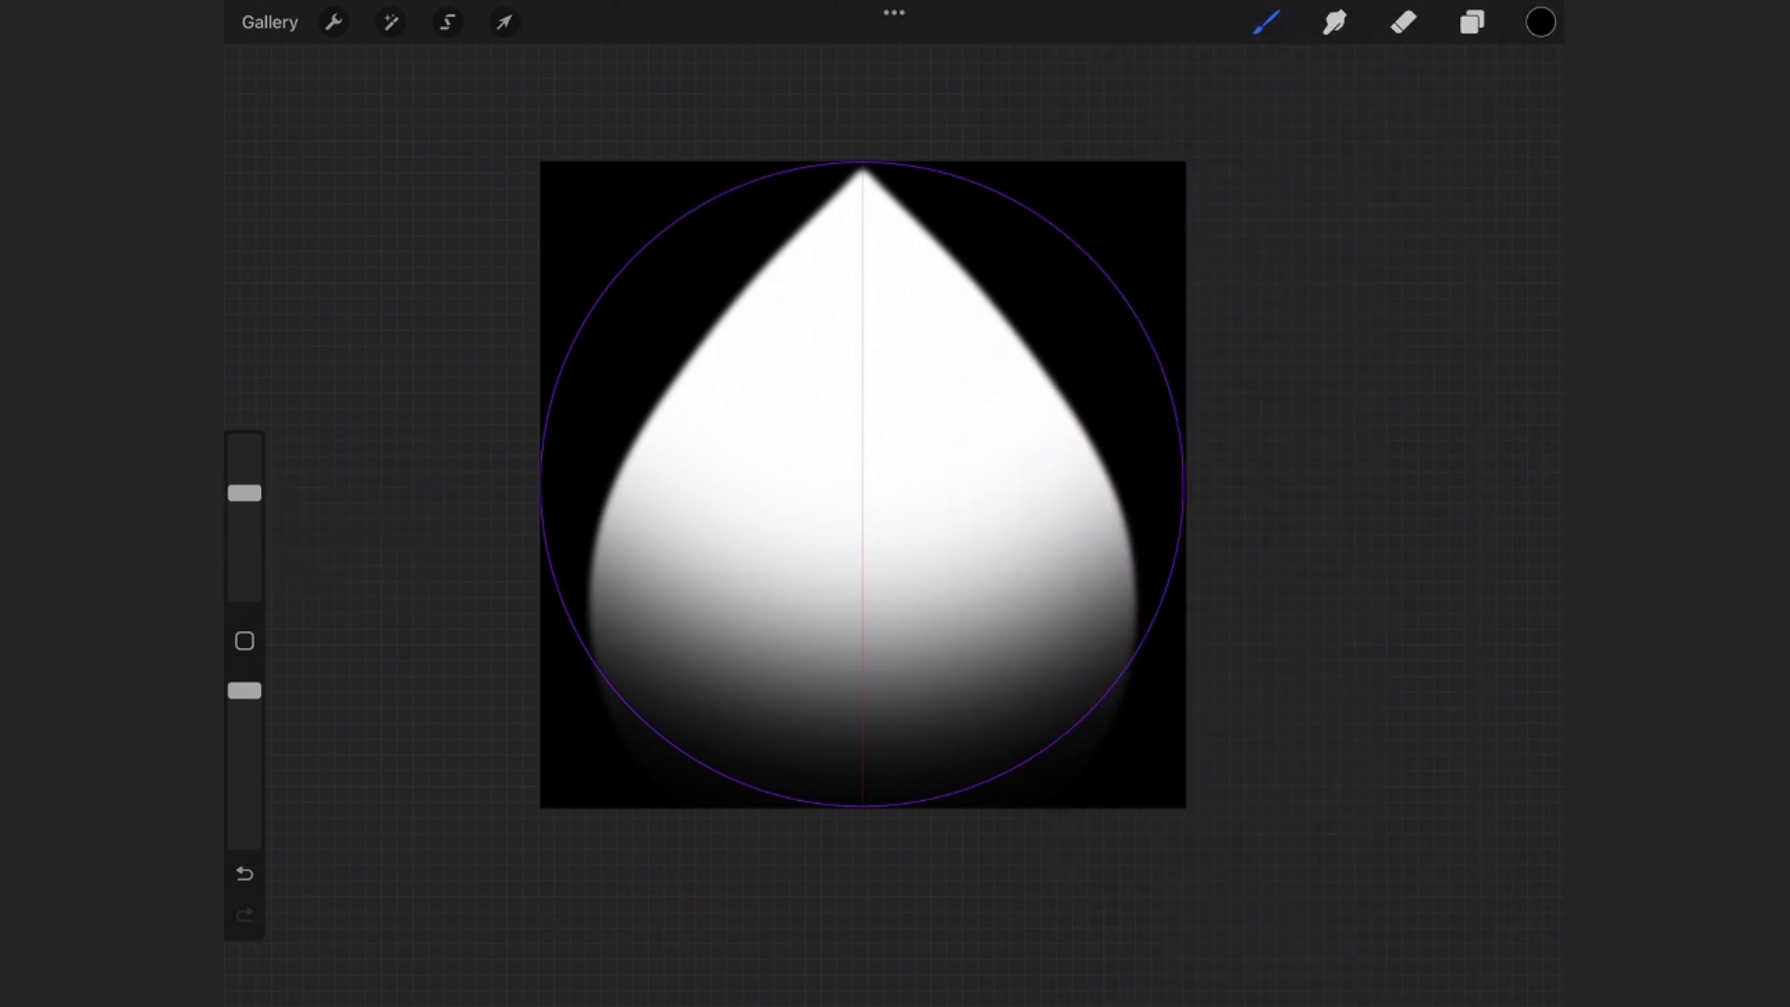
{"action": "left_click_drag", "start_coordinate": [1166, 606], "coordinate": [1109, 737]}
{"action": "left_click_drag", "start_coordinate": [244, 526], "coordinate": [245, 502]}
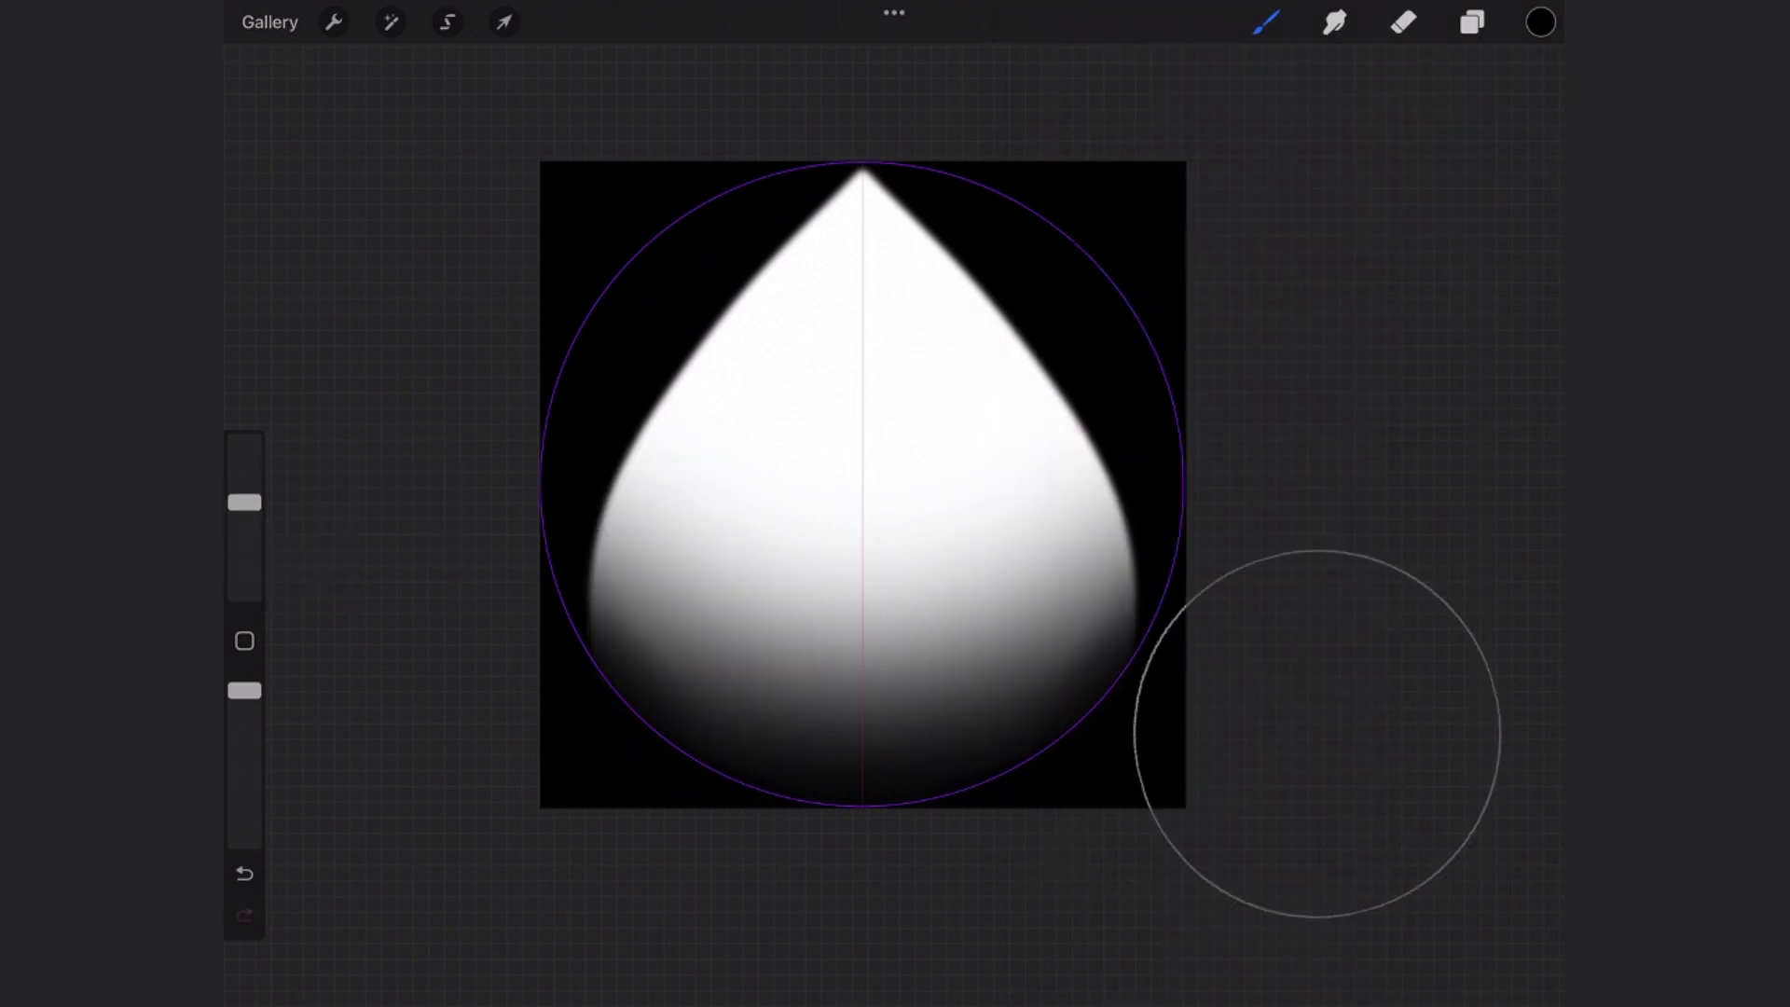
{"action": "key", "text": "ctrl+z"}
{"action": "left_click_drag", "start_coordinate": [1266, 779], "coordinate": [979, 949]}
- Erase some of the Layer 5 shading across the teardrop's lower half with the Soft Brush at an enlarged size
{"action": "left_click", "coordinate": [1403, 21]}
{"action": "left_click", "coordinate": [1417, 258]}
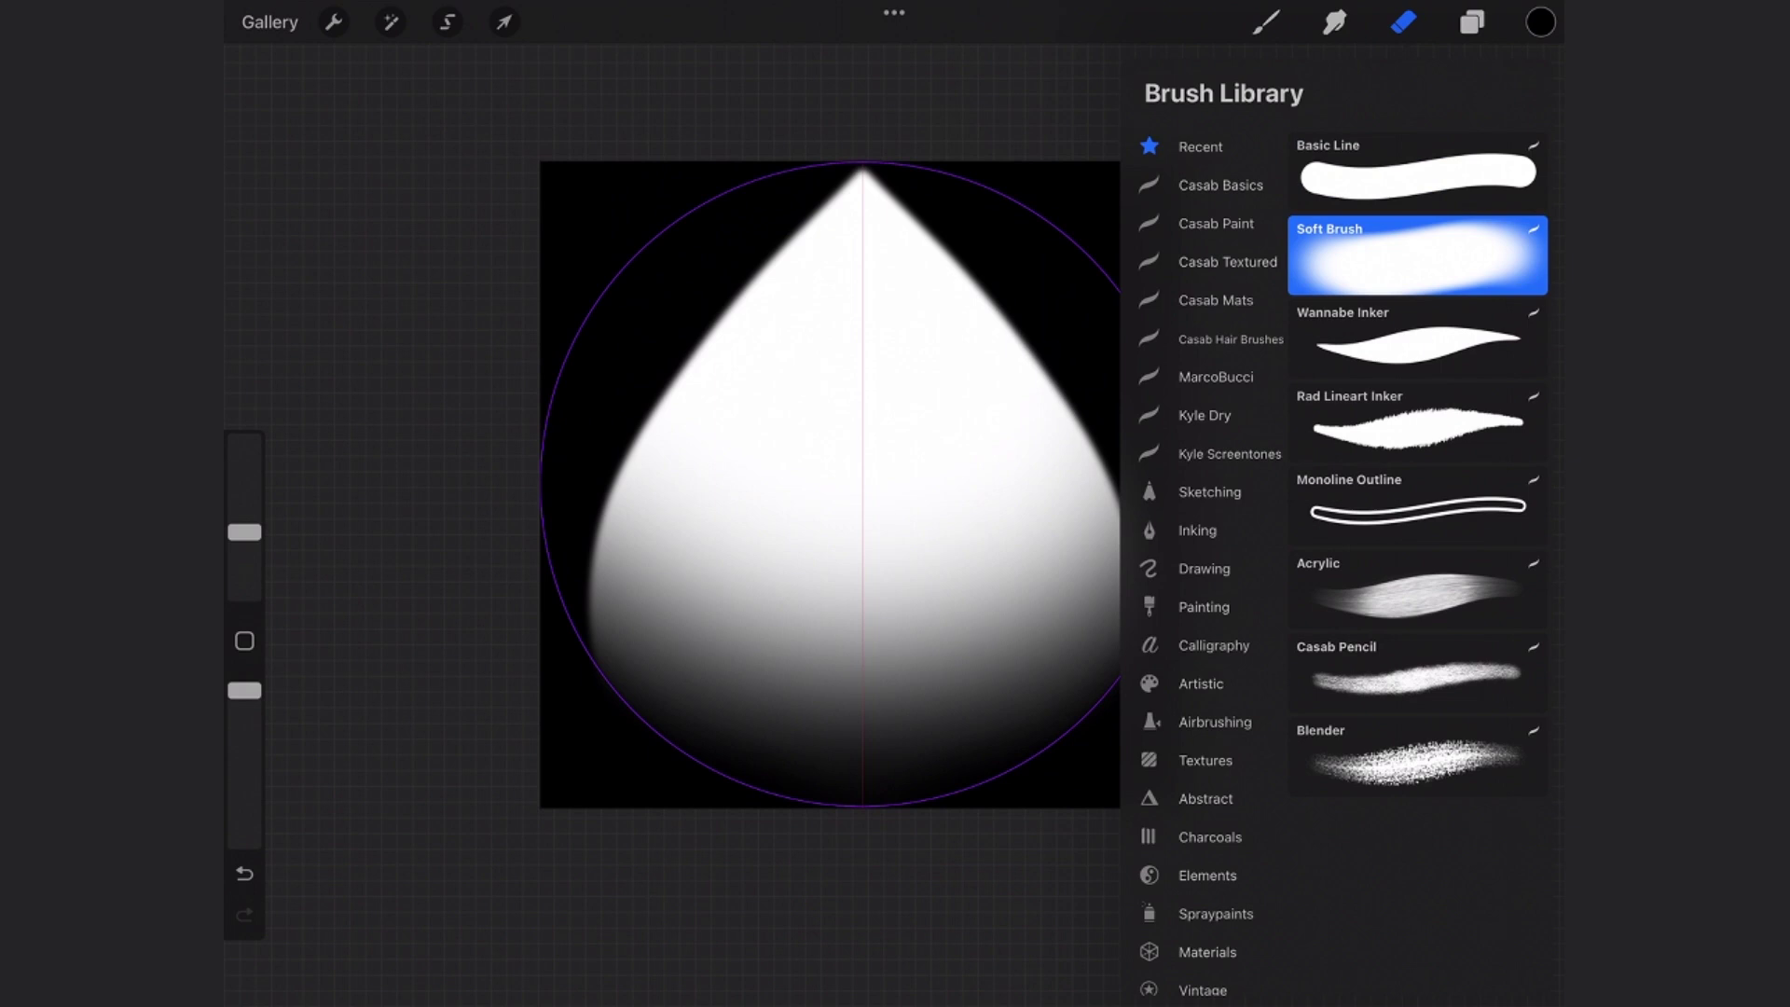
{"action": "left_click", "coordinate": [1404, 22]}
{"action": "left_click_drag", "start_coordinate": [244, 531], "coordinate": [244, 444]}
{"action": "left_click_drag", "start_coordinate": [709, 559], "coordinate": [862, 634]}
{"action": "key", "text": "ctrl+z"}
{"action": "left_click_drag", "start_coordinate": [244, 444], "coordinate": [245, 467]}
{"action": "left_click_drag", "start_coordinate": [671, 653], "coordinate": [862, 709]}
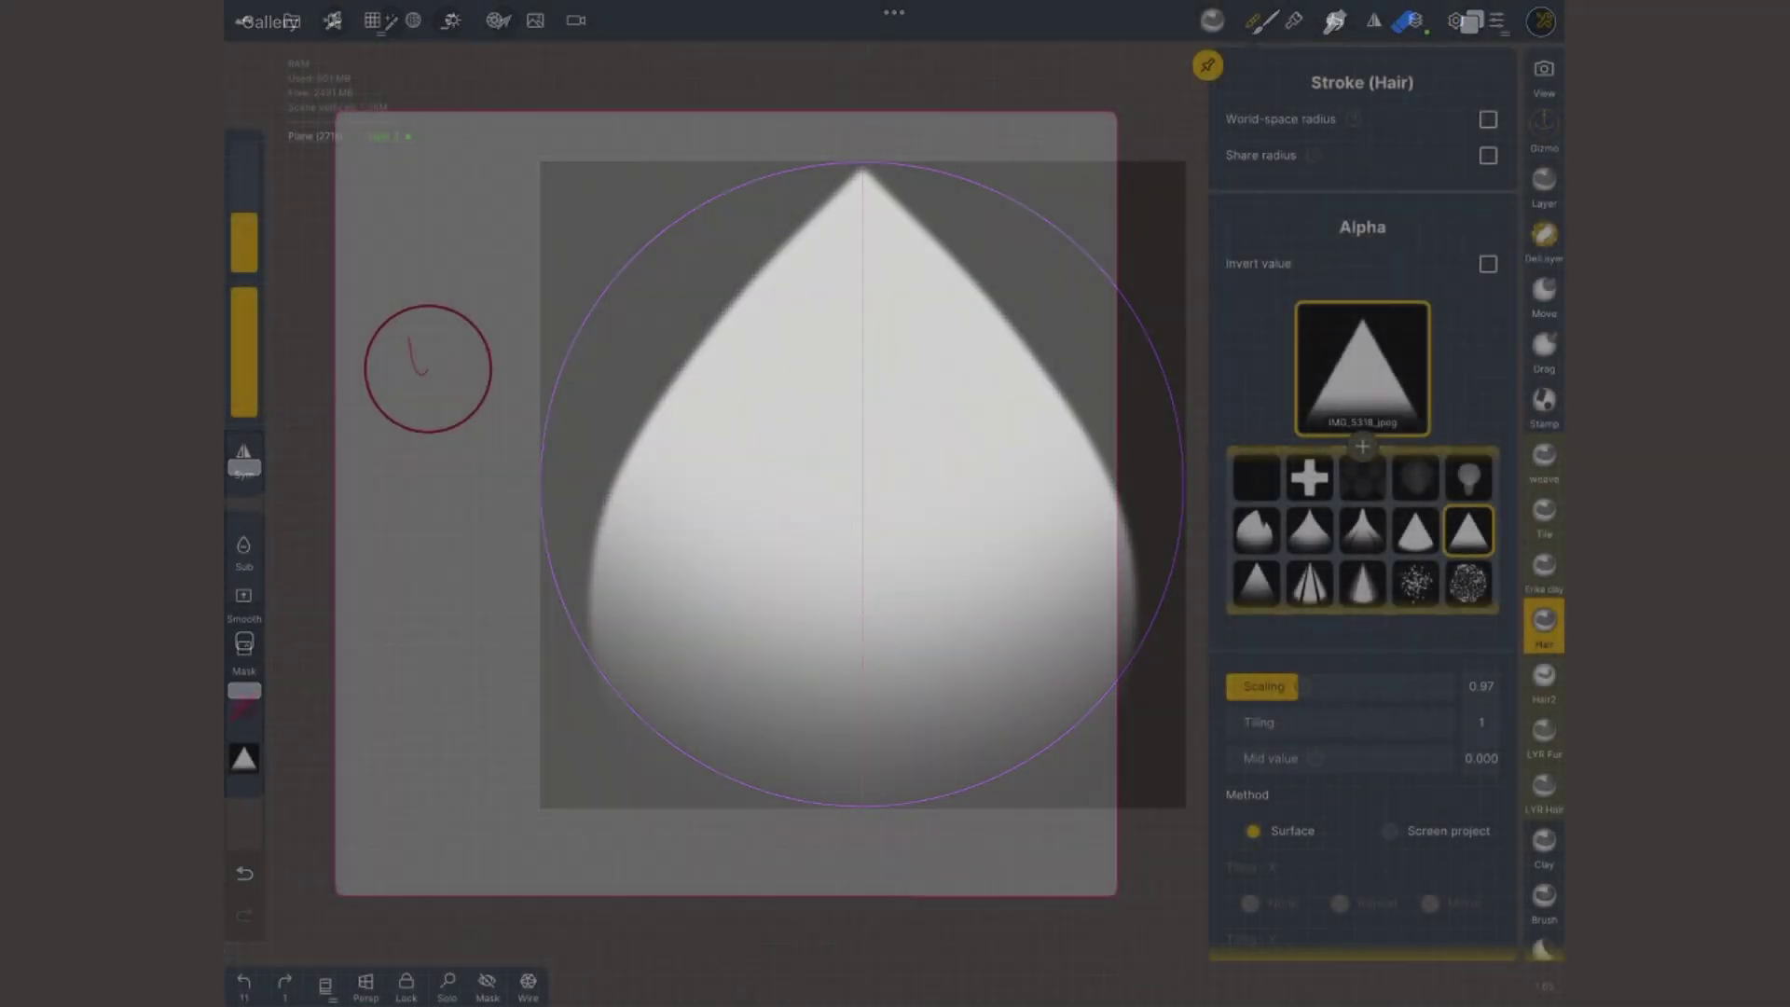
- In Nomad Sculpt, compare curved Hair brush strokes using the triangle alpha with a corner base and the one with a round blurry base
{"action": "mouse_move", "coordinate": [415, 387]}
{"action": "left_mouse_down"}
{"action": "mouse_move", "coordinate": [432, 260]}
{"action": "mouse_move", "coordinate": [559, 272]}
{"action": "mouse_move", "coordinate": [673, 391]}
{"action": "mouse_move", "coordinate": [747, 220]}
{"action": "mouse_move", "coordinate": [971, 268]}
{"action": "mouse_move", "coordinate": [856, 432]}
{"action": "mouse_move", "coordinate": [870, 324]}
{"action": "left_mouse_up"}
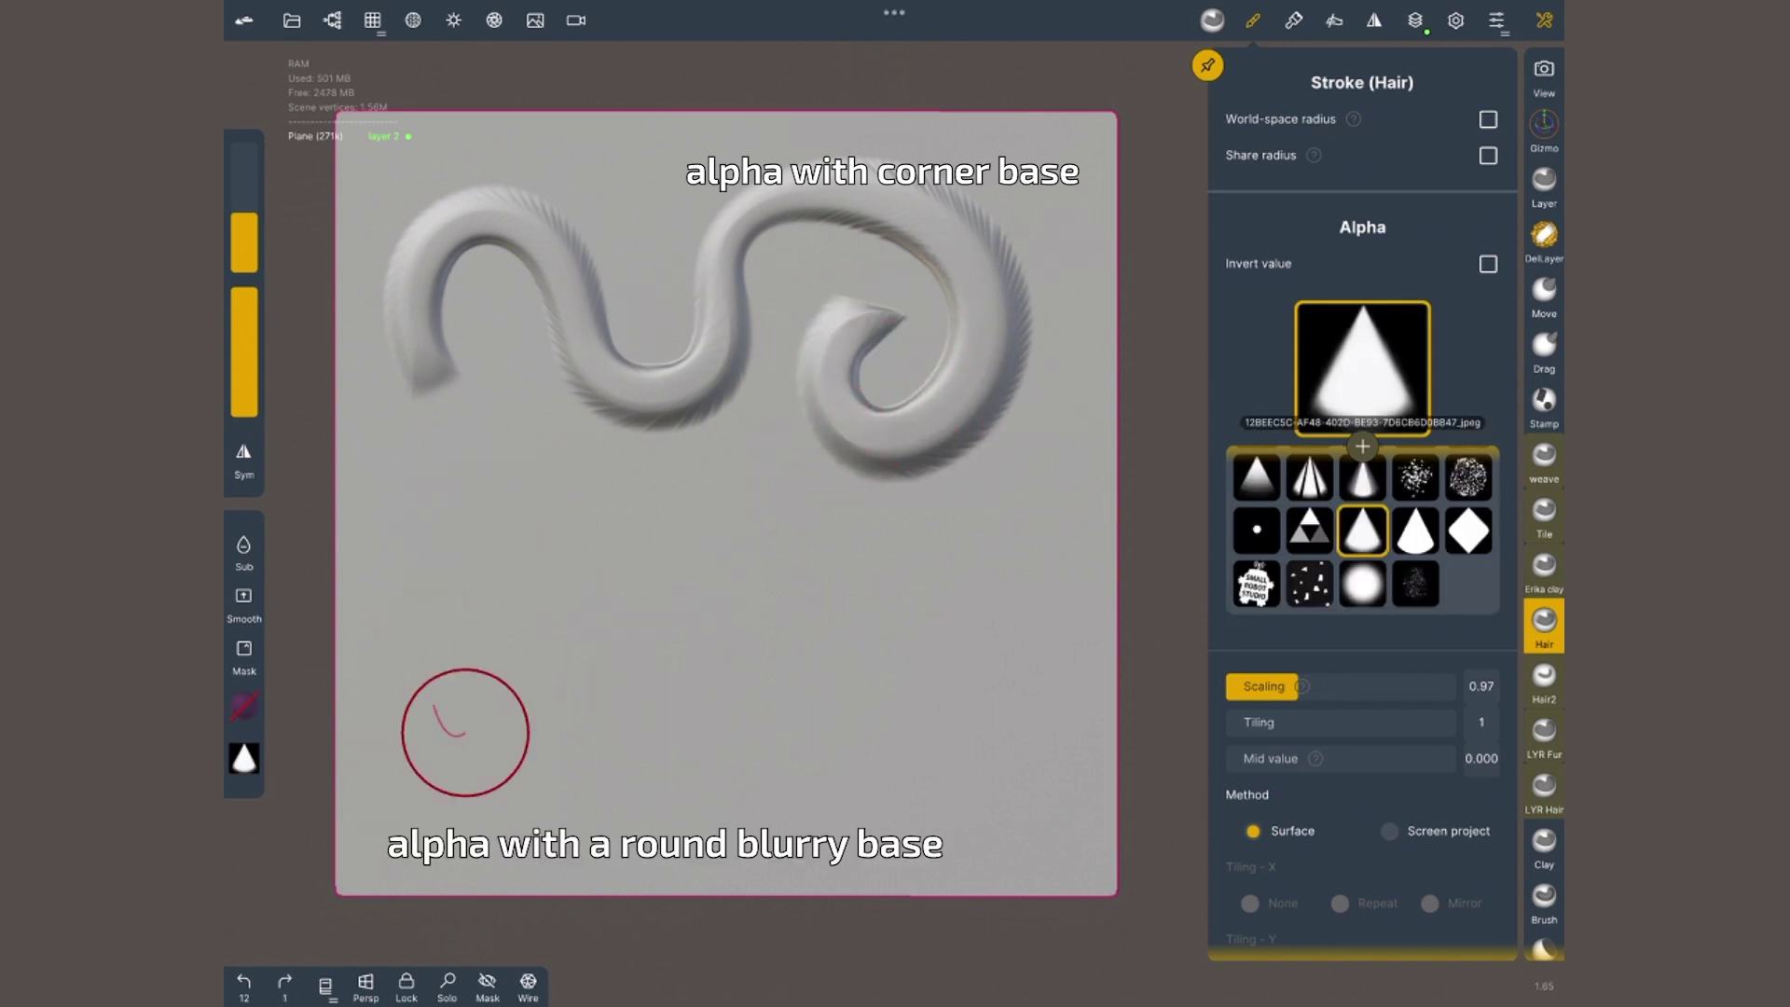
{"action": "mouse_move", "coordinate": [451, 731]}
{"action": "left_mouse_down"}
{"action": "mouse_move", "coordinate": [424, 599]}
{"action": "mouse_move", "coordinate": [571, 600]}
{"action": "mouse_move", "coordinate": [630, 779]}
{"action": "mouse_move", "coordinate": [736, 584]}
{"action": "mouse_move", "coordinate": [1007, 612]}
{"action": "mouse_move", "coordinate": [824, 724]}
{"action": "left_mouse_up"}
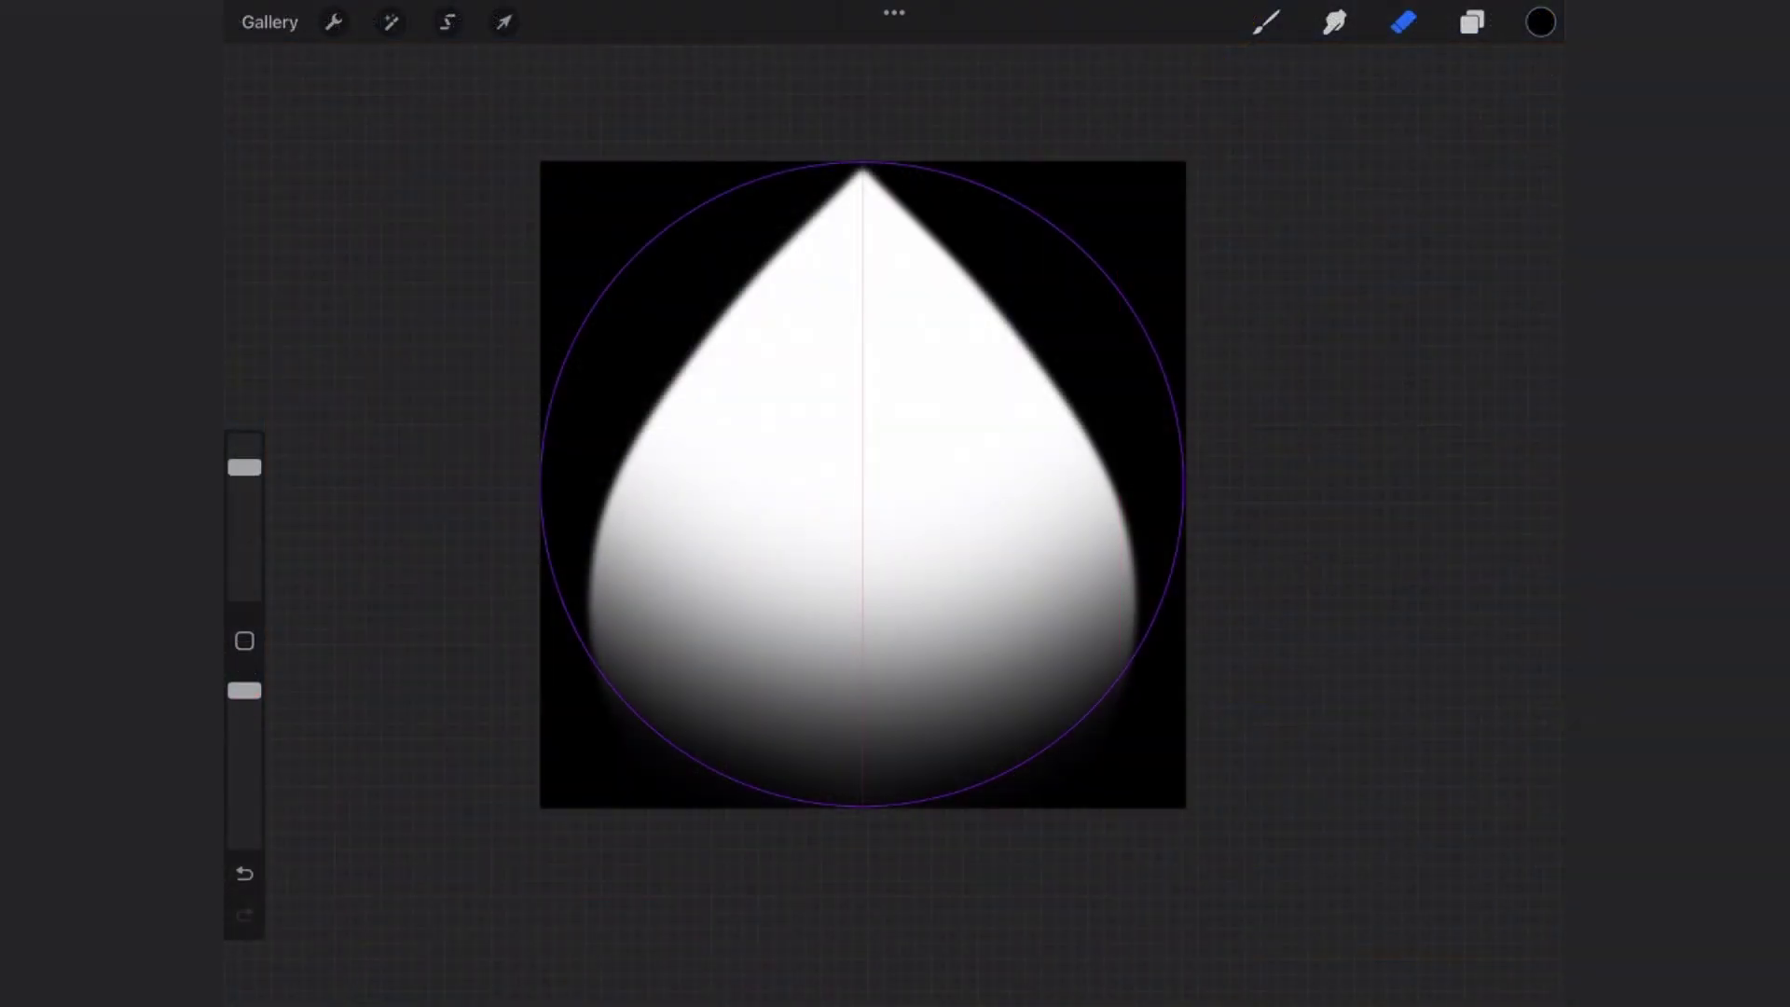
- In Procreate, hide the guide circle on Layer 11 and open the sharing options for exporting the alpha
{"action": "left_click", "coordinate": [1472, 21]}
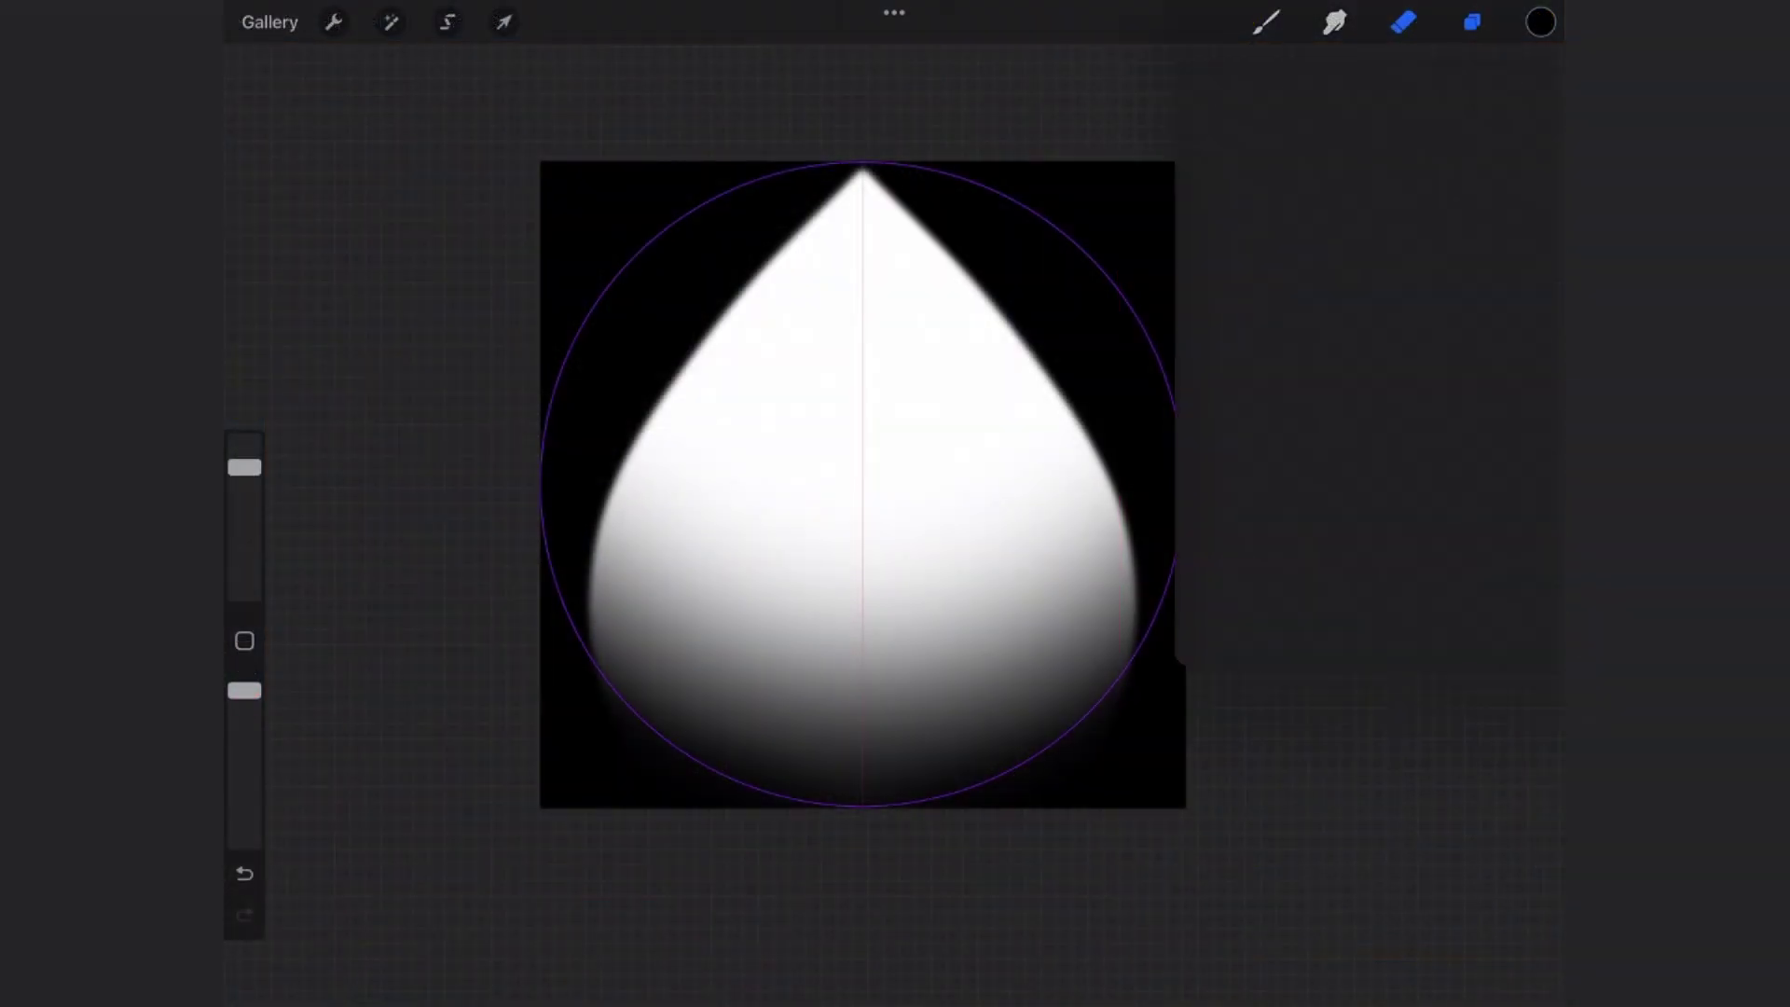
{"action": "left_click", "coordinate": [1518, 160]}
{"action": "left_click", "coordinate": [1472, 22]}
{"action": "left_click", "coordinate": [333, 21]}
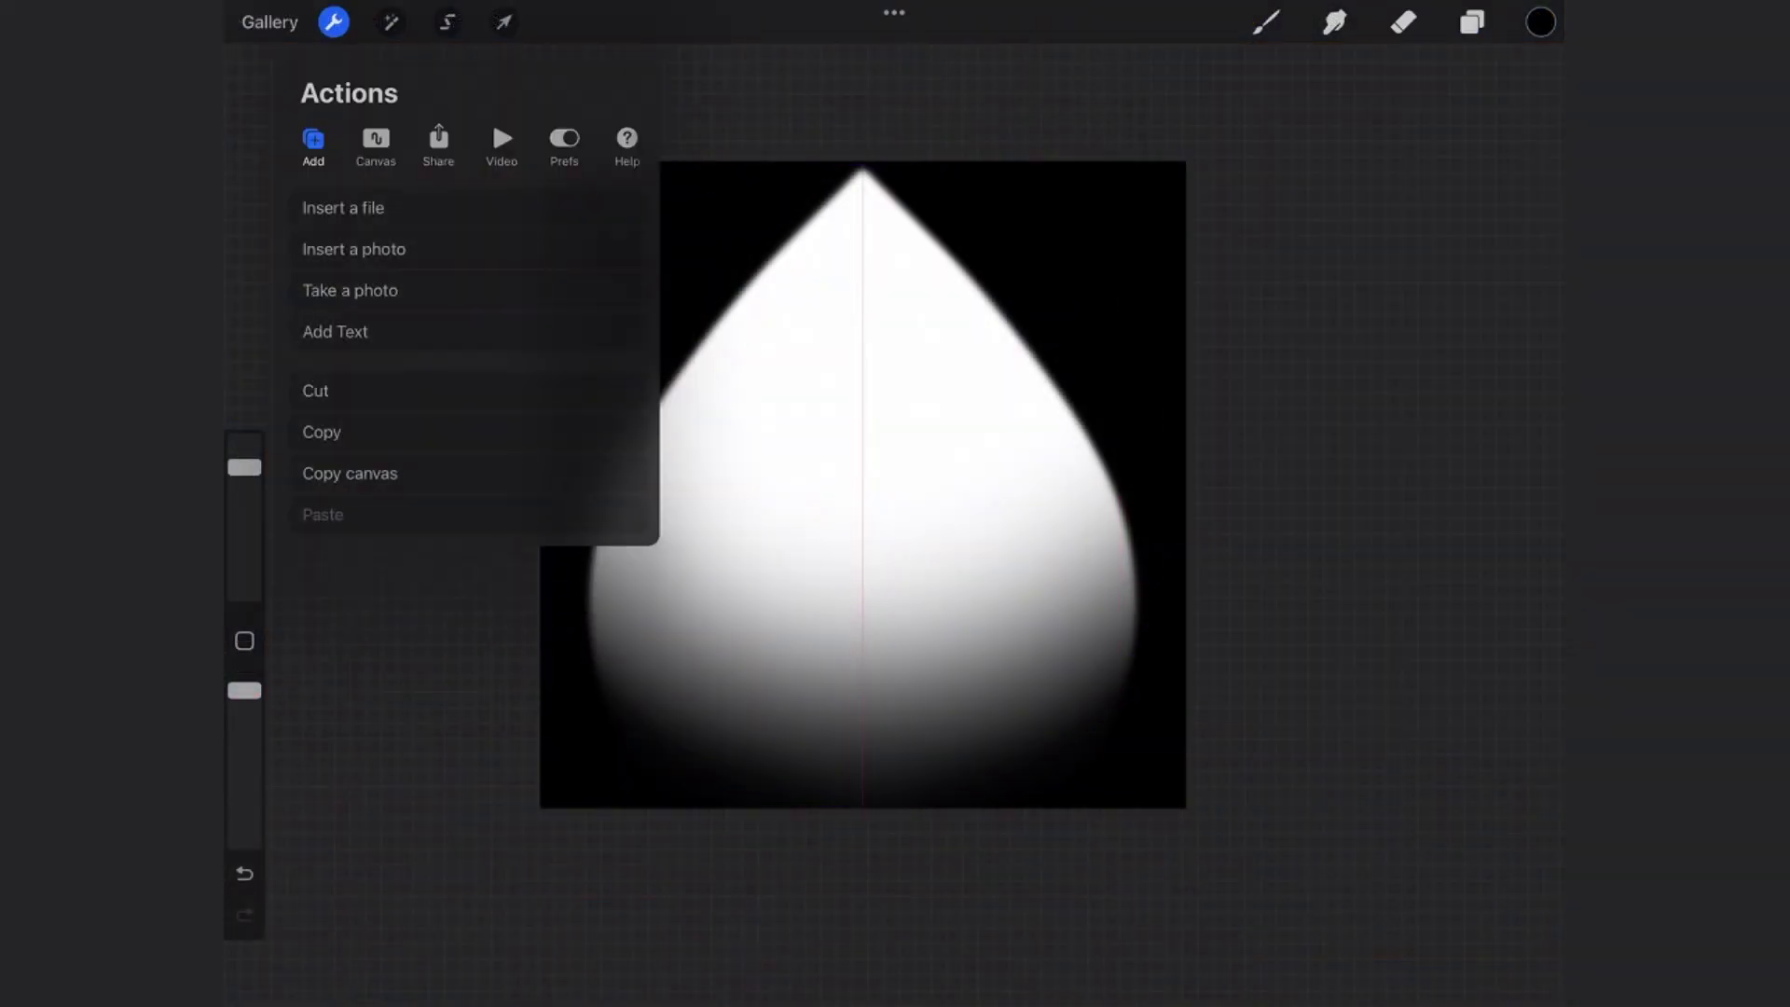
{"action": "left_click", "coordinate": [439, 140]}
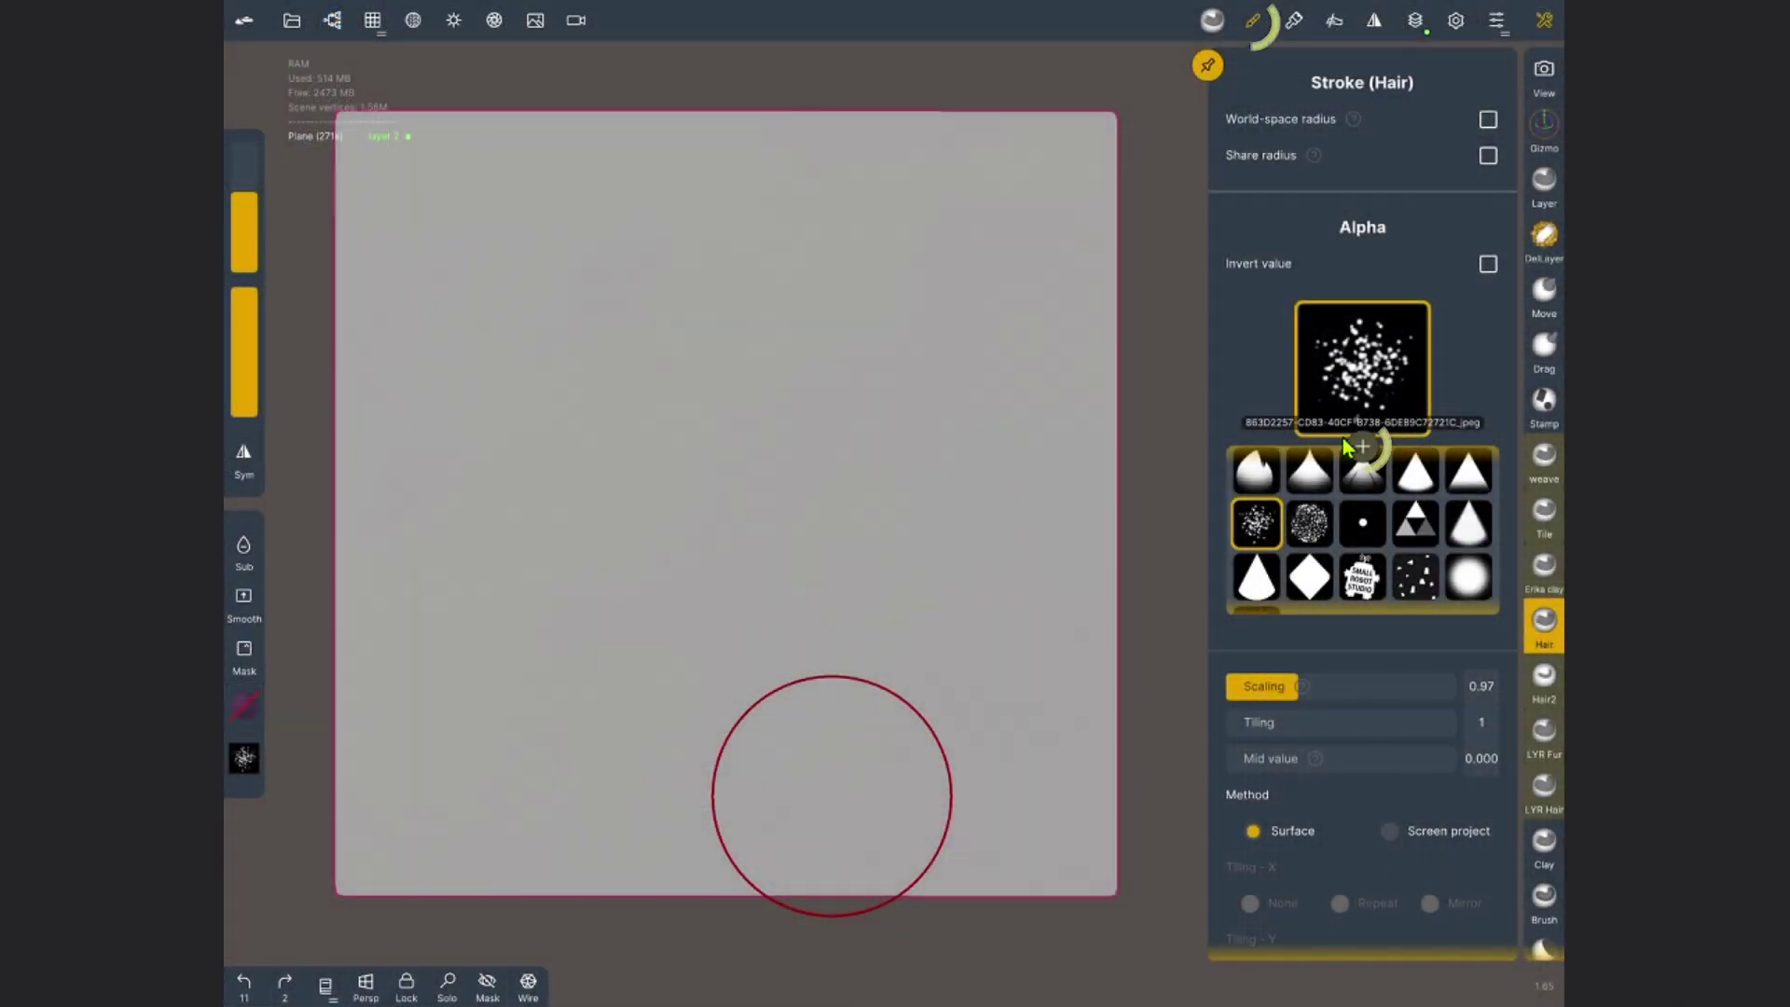
- In Nomad Sculpt, start importing a new alpha image for the Hair brush from Photos
{"action": "left_click", "coordinate": [1362, 447]}
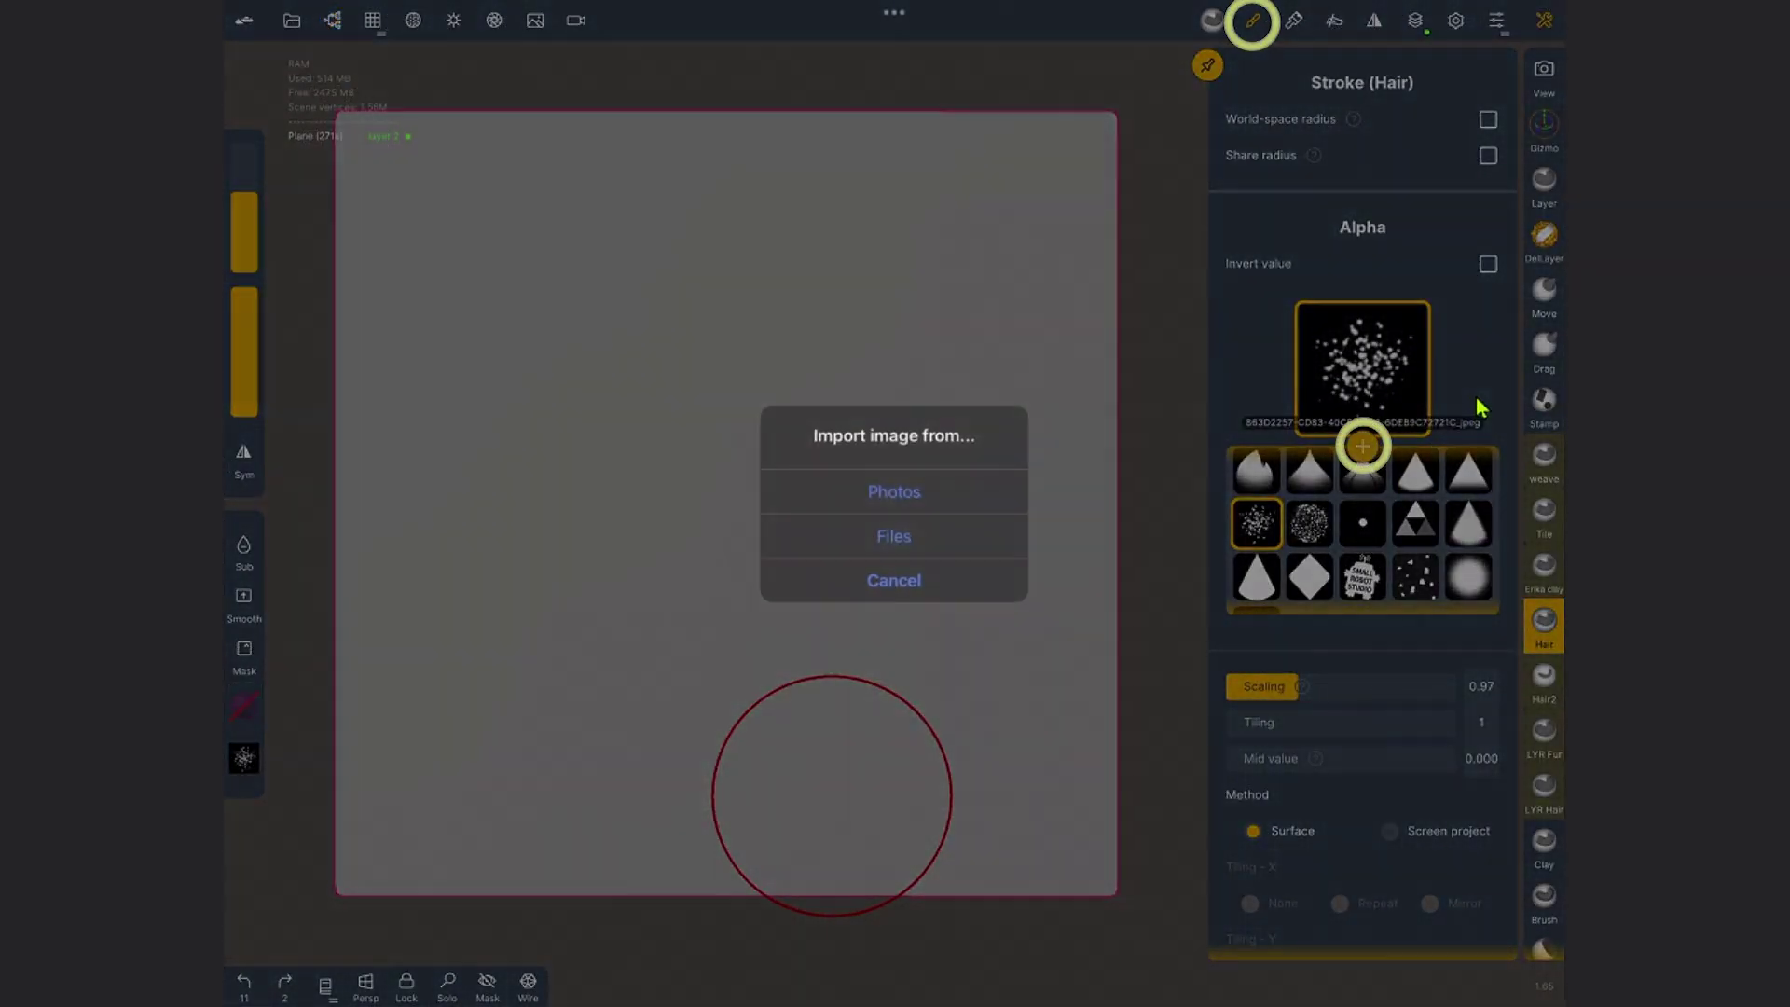
{"action": "left_click", "coordinate": [891, 495]}
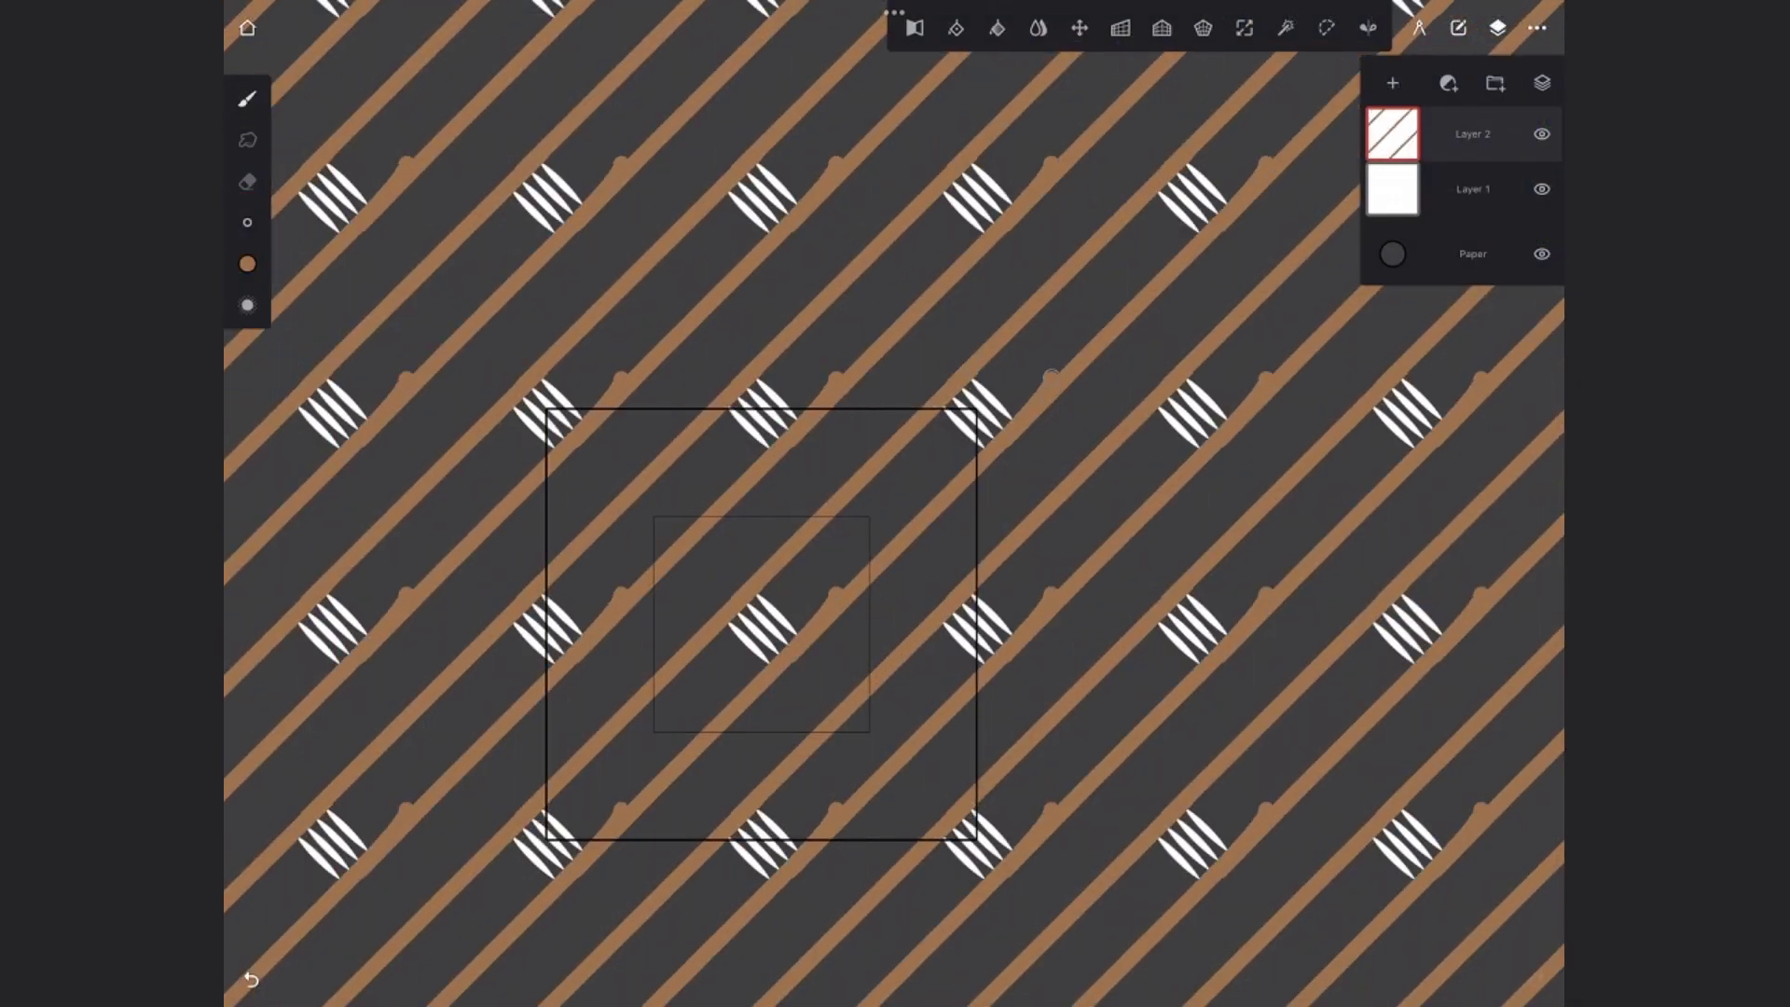
- In the pattern painting app, draw brown diagonal bars across the repeating tile and move the white stripe motif sideways
{"action": "left_click_drag", "start_coordinate": [1052, 377], "coordinate": [1119, 310]}
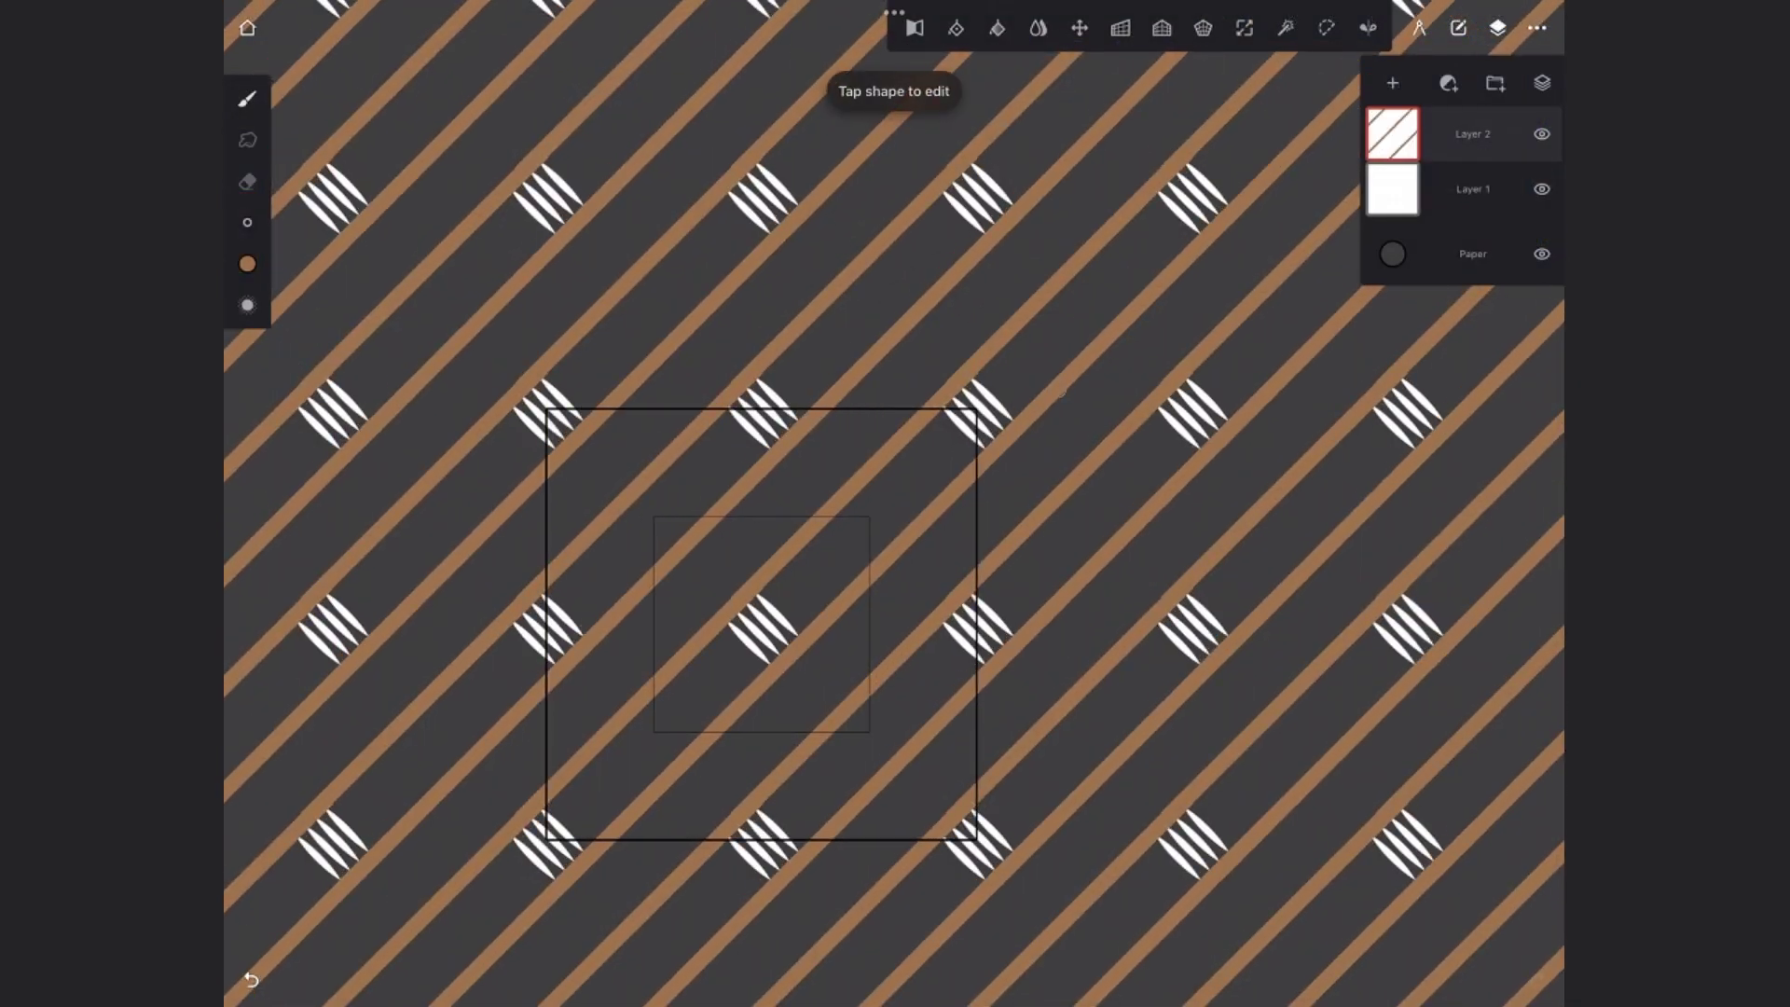
{"action": "mouse_move", "coordinate": [760, 583]}
{"action": "left_mouse_down"}
{"action": "mouse_move", "coordinate": [965, 774]}
{"action": "mouse_move", "coordinate": [774, 593]}
{"action": "left_mouse_up"}
{"action": "key", "text": "ctrl+z"}
{"action": "left_click_drag", "start_coordinate": [1052, 375], "coordinate": [774, 592]}
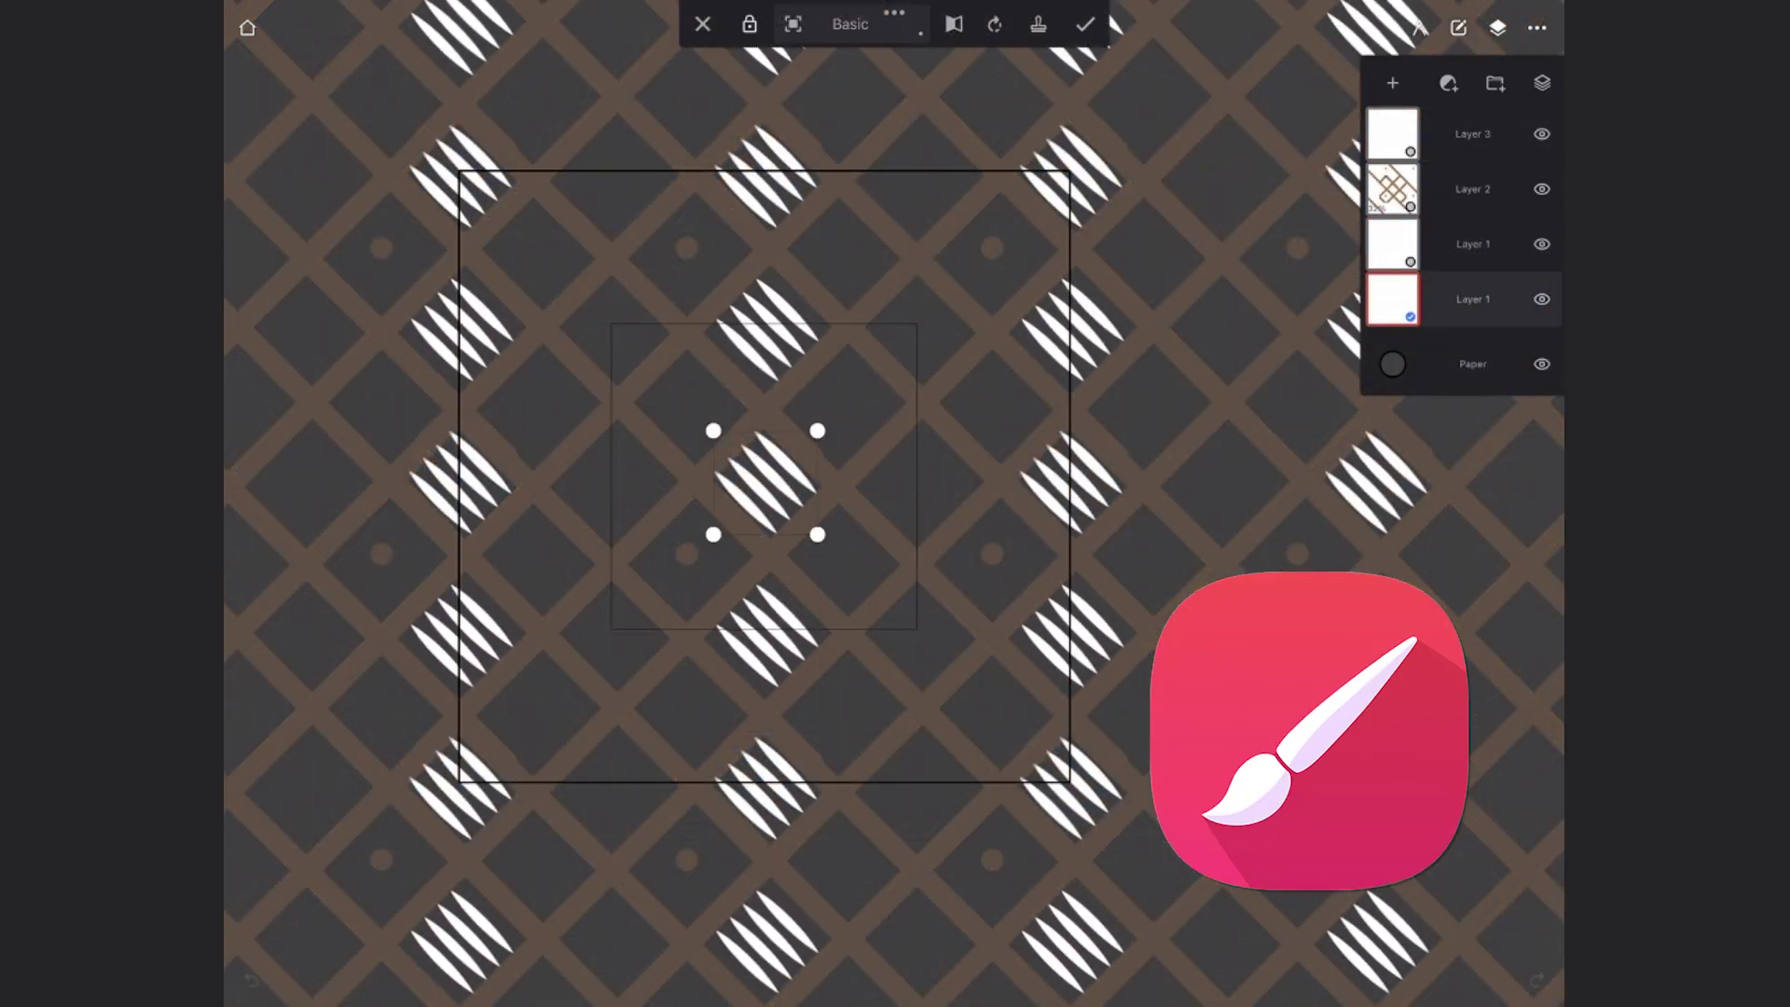
{"action": "left_click_drag", "start_coordinate": [766, 482], "coordinate": [919, 483]}
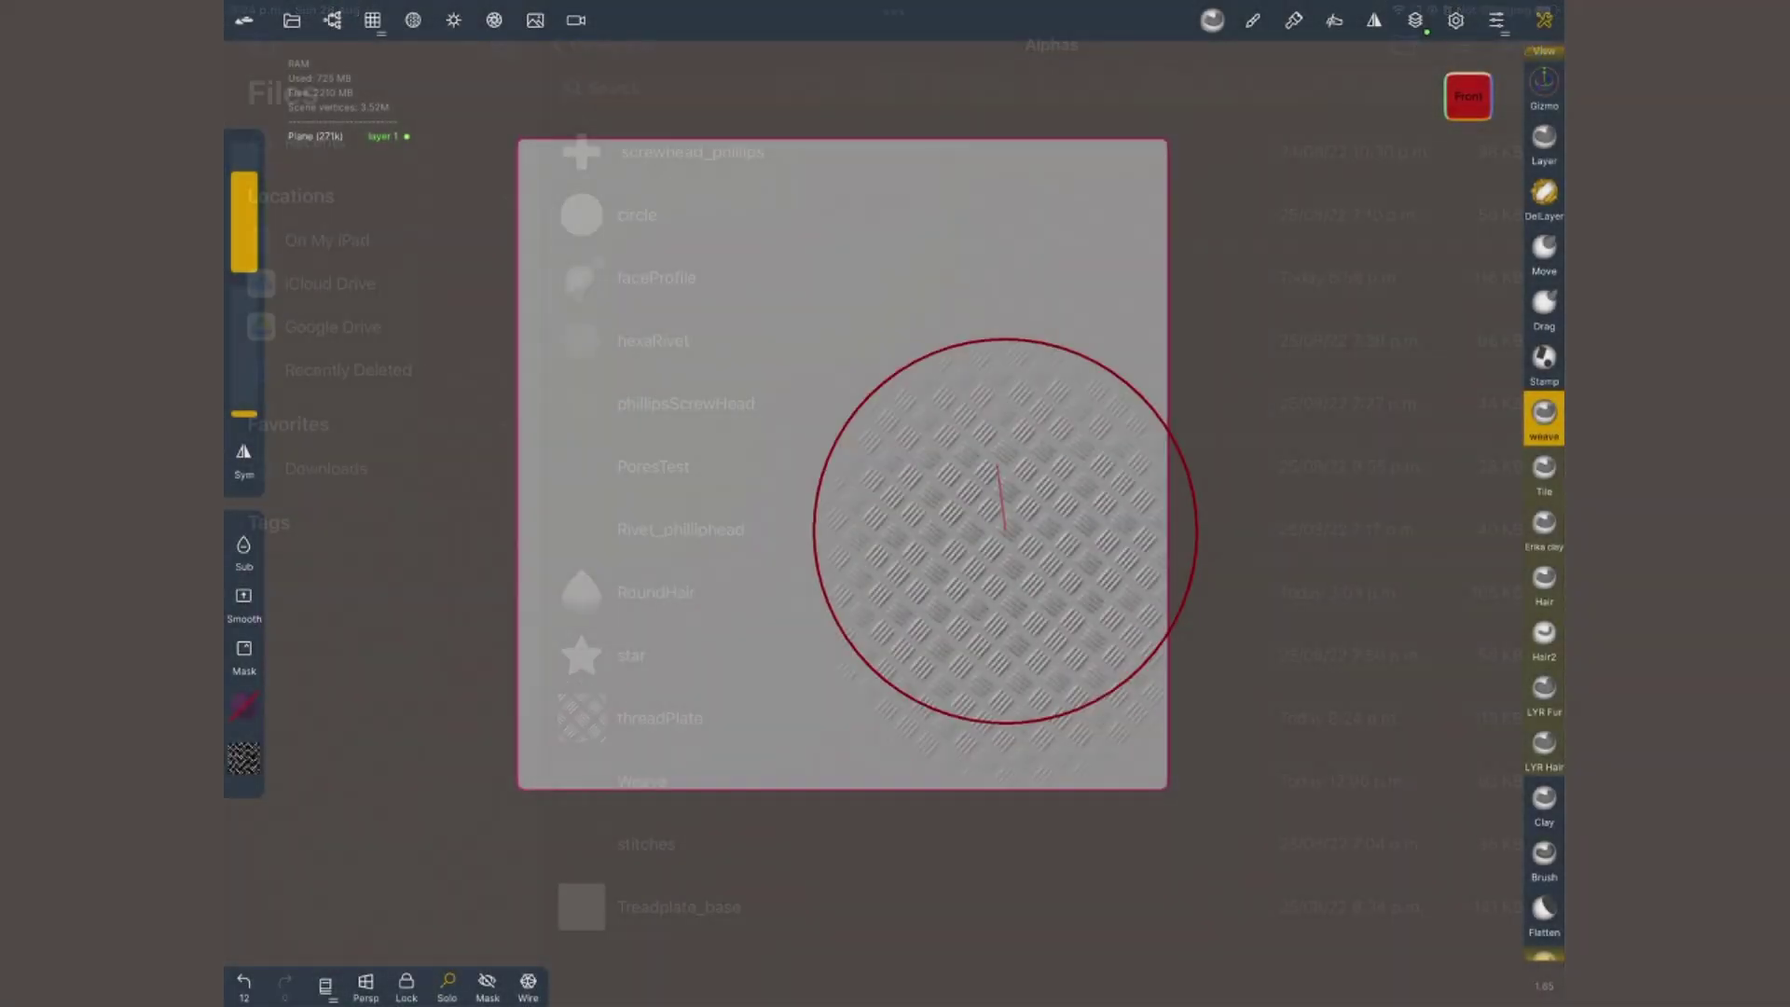
- In Nomad Sculpt, stroke the weave texture up one side of the plane and a Tile brush strip up the other
{"action": "left_click_drag", "start_coordinate": [999, 519], "coordinate": [1000, 273]}
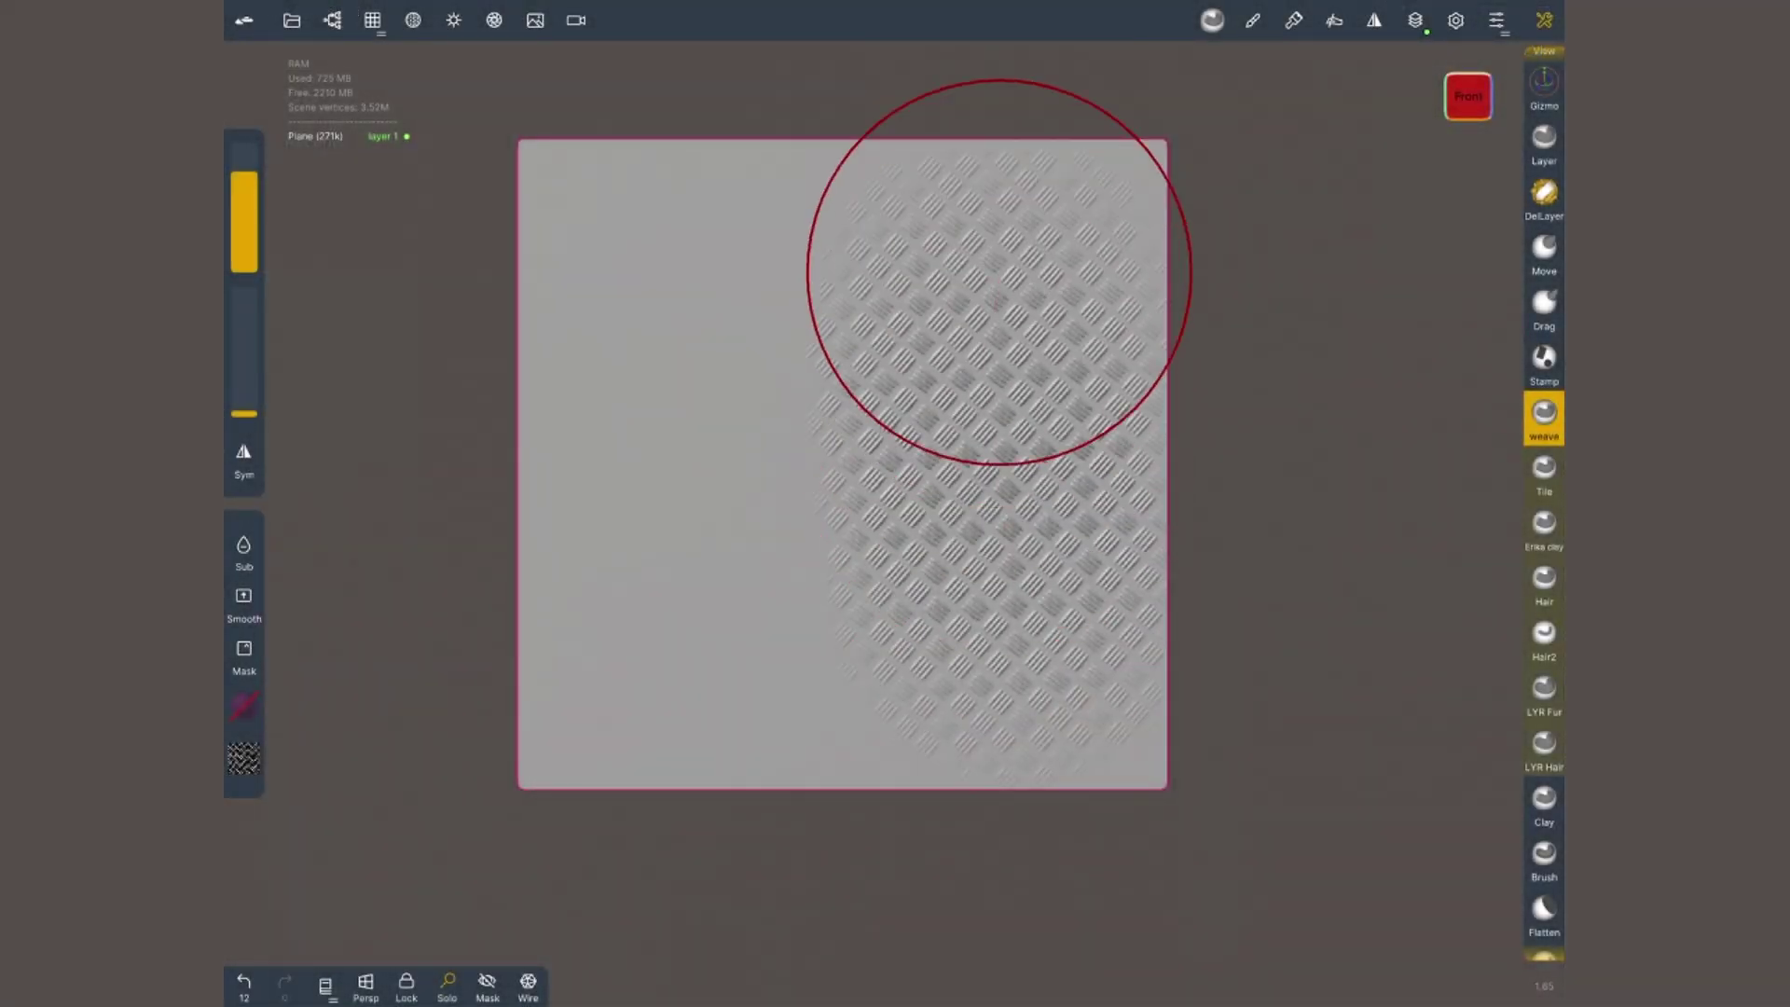
{"action": "left_click_drag", "start_coordinate": [245, 224], "coordinate": [244, 242]}
{"action": "left_click", "coordinate": [1544, 471]}
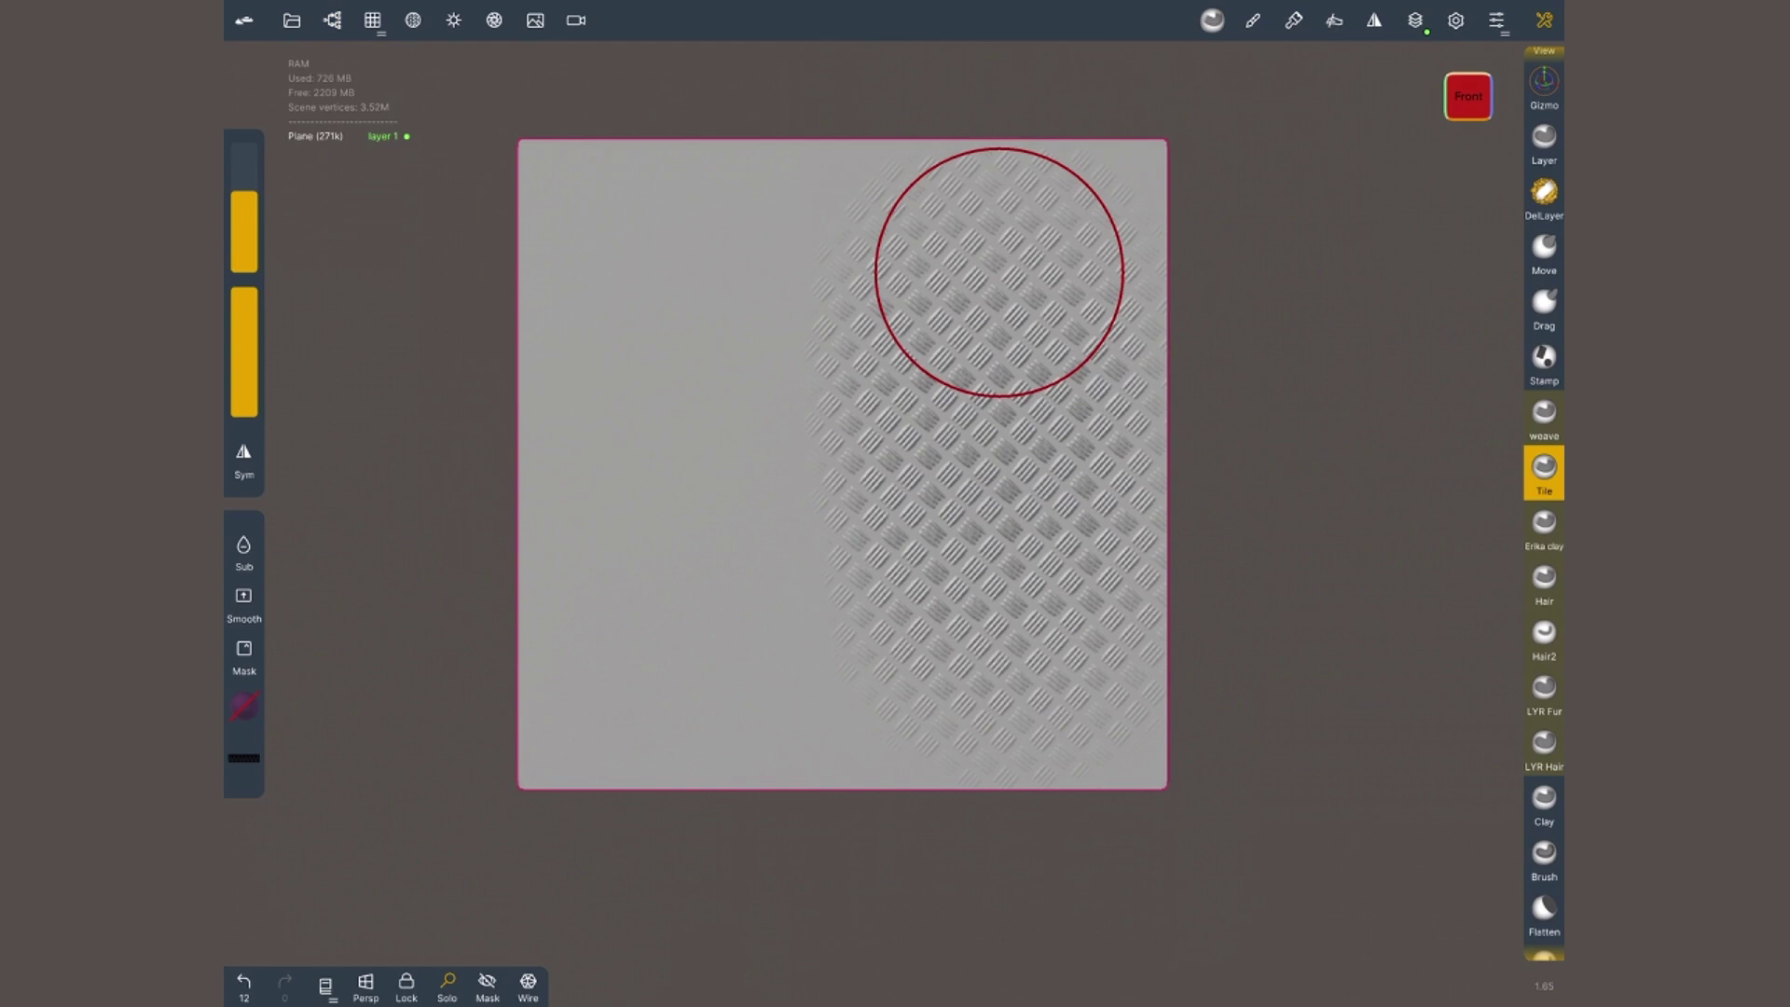
{"action": "left_click_drag", "start_coordinate": [650, 695], "coordinate": [639, 242]}
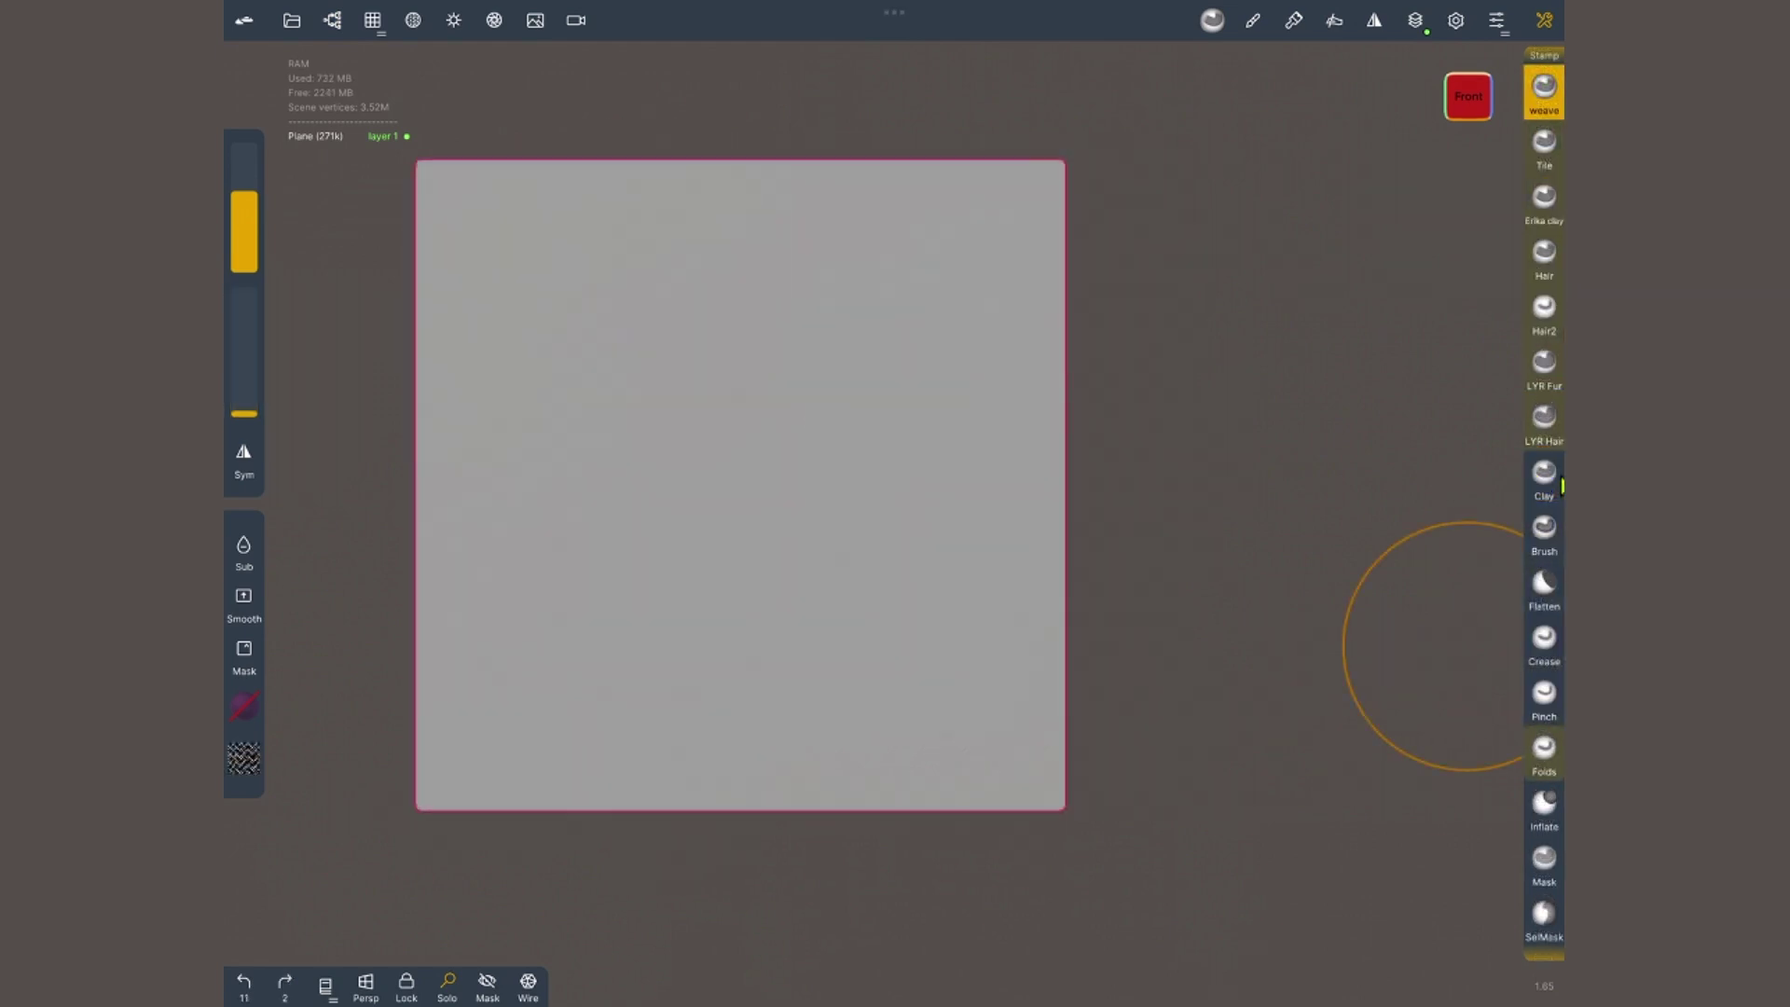
- Clone the Clay brush as TileDemo and place it just before the weave brush in the tool list
{"action": "left_click", "coordinate": [1545, 478]}
{"action": "left_click", "coordinate": [1546, 478]}
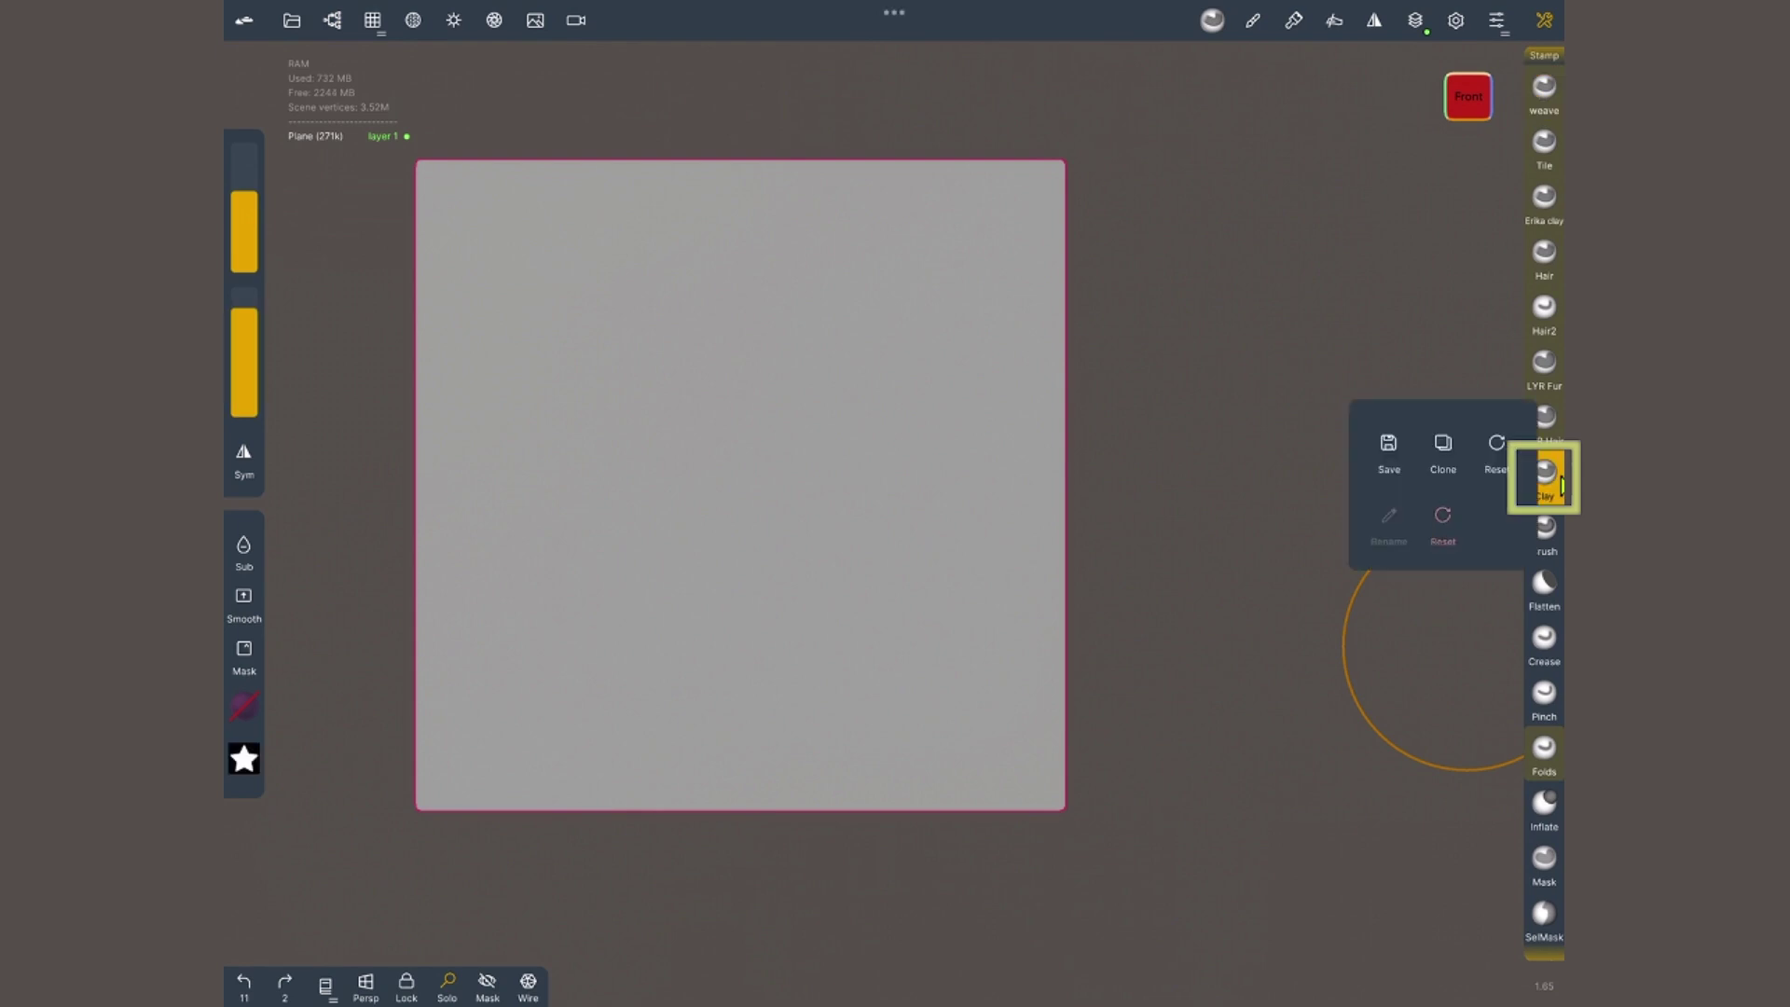
{"action": "left_click", "coordinate": [1443, 442]}
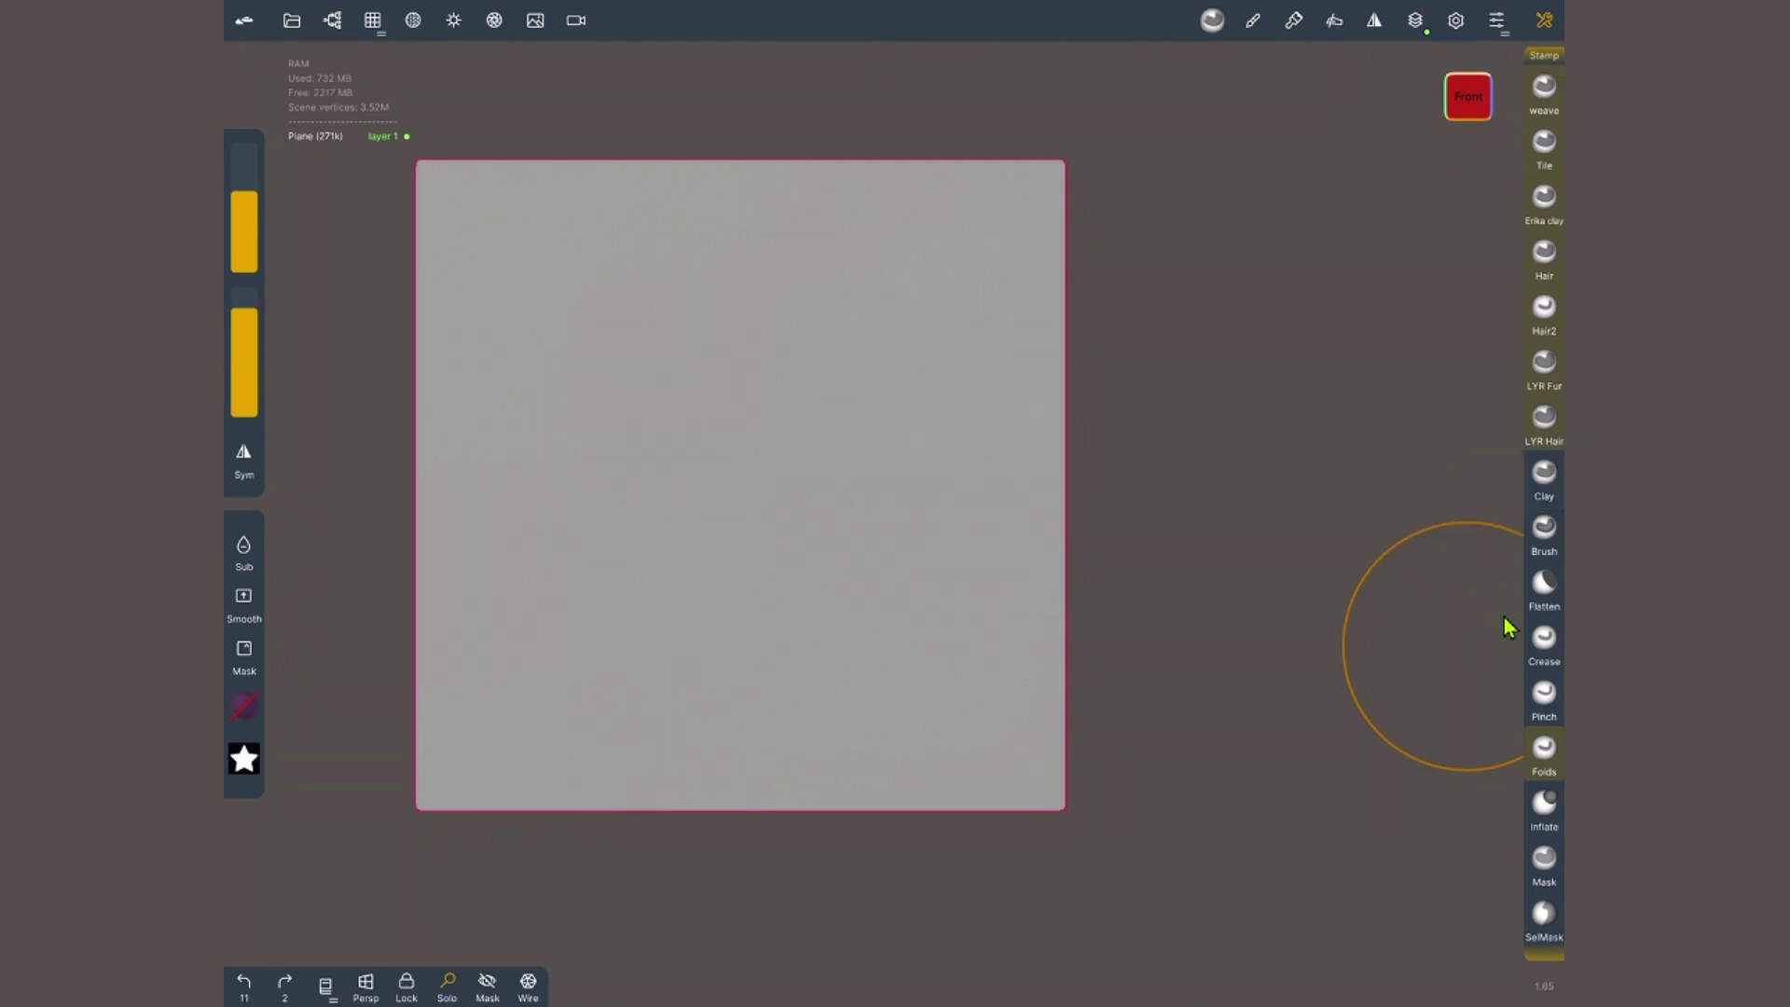
{"action": "left_click", "coordinate": [1545, 21]}
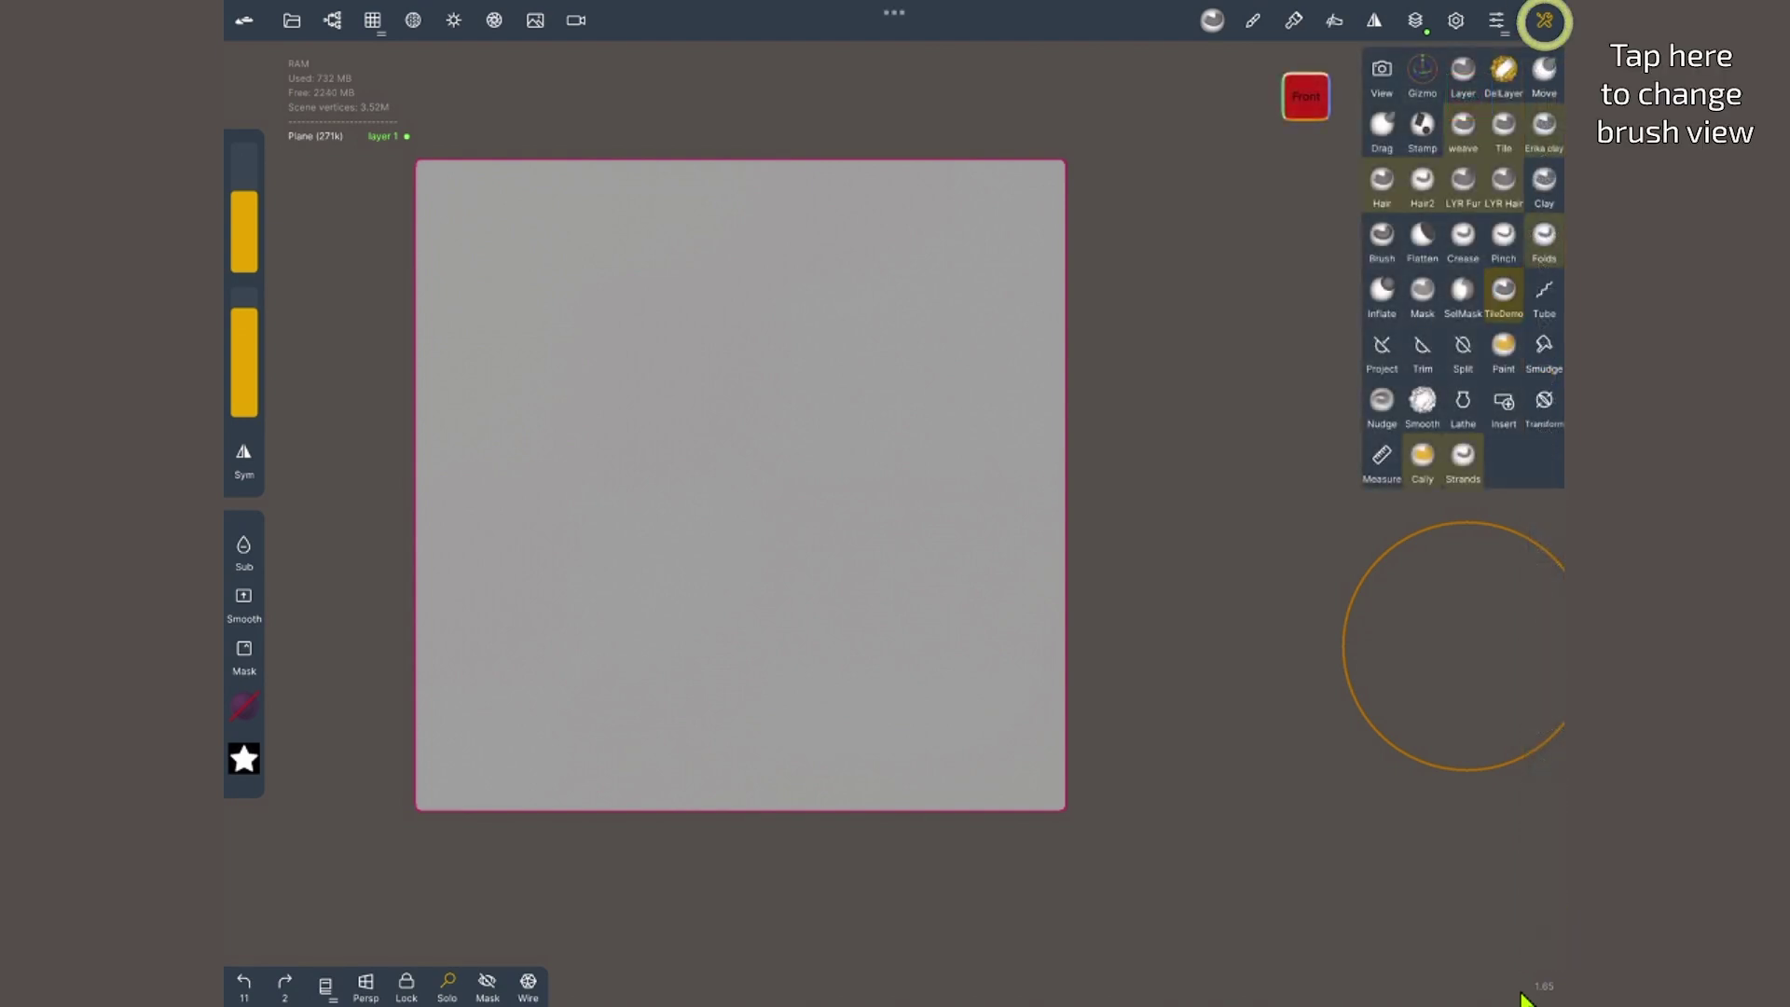
{"action": "left_click_drag", "start_coordinate": [1512, 233], "coordinate": [1463, 126]}
{"action": "left_click", "coordinate": [1545, 21]}
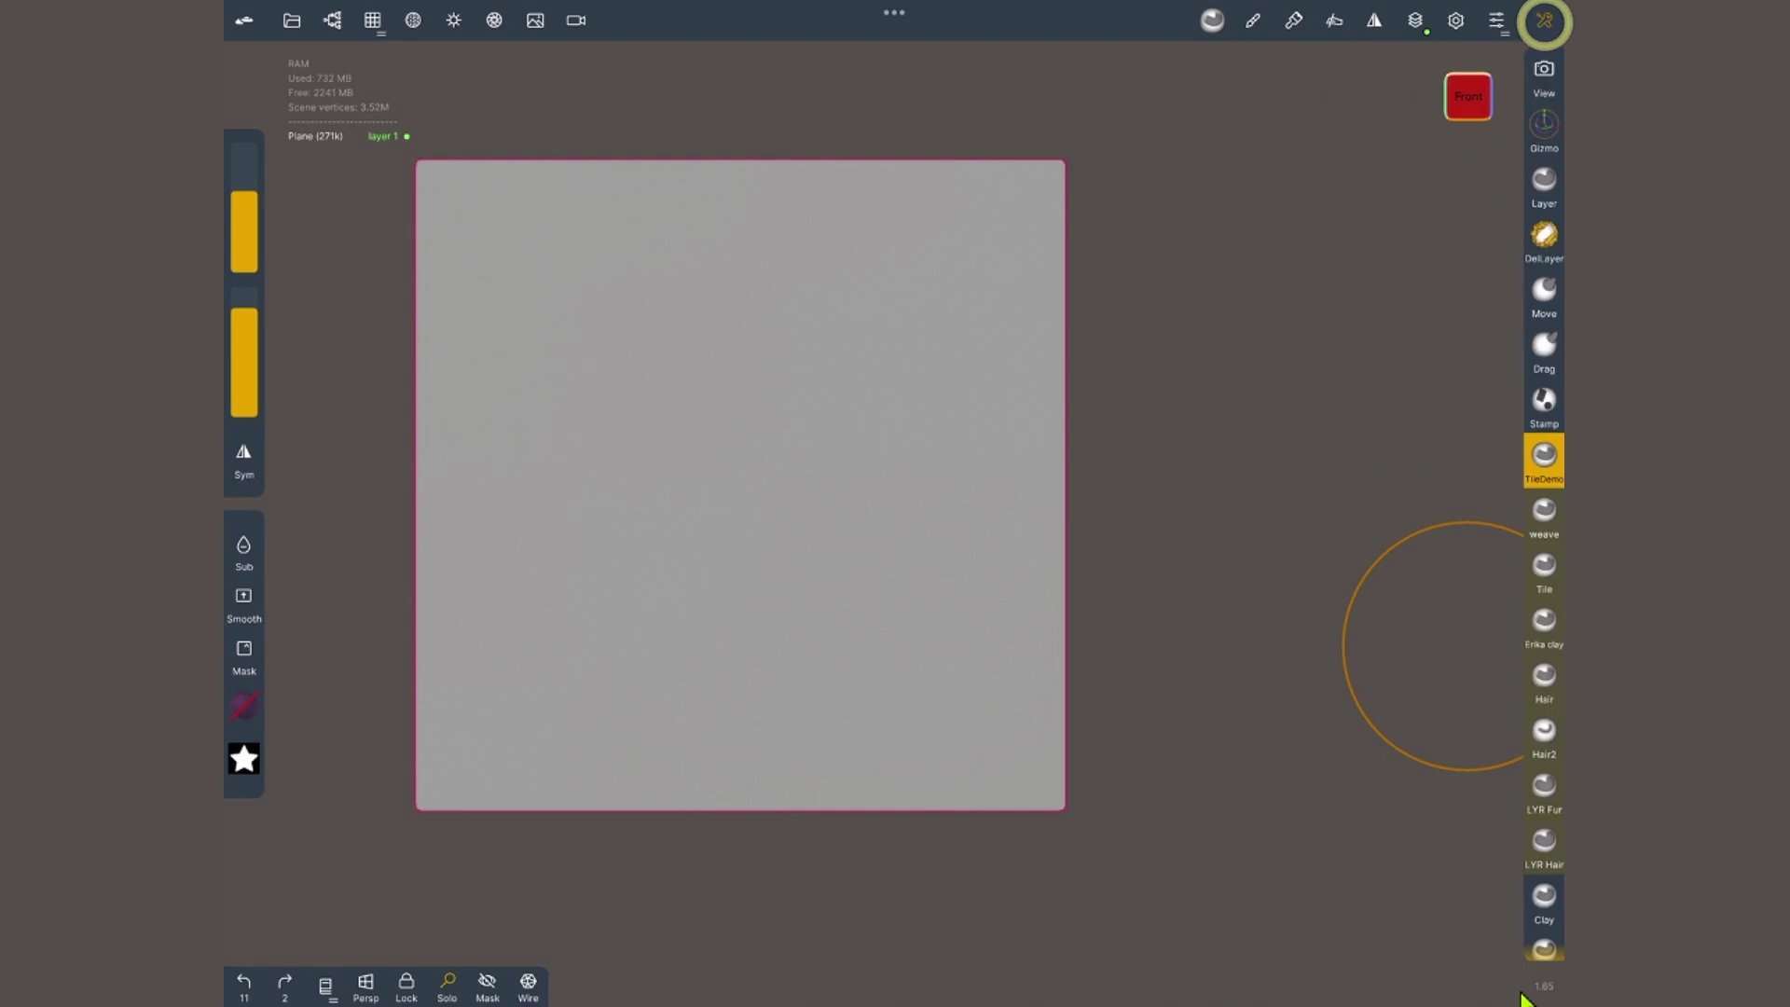
- Stop TileDemo from using the global pressure settings and deactivate its radius and intensity pressure
{"action": "left_click", "coordinate": [1334, 20]}
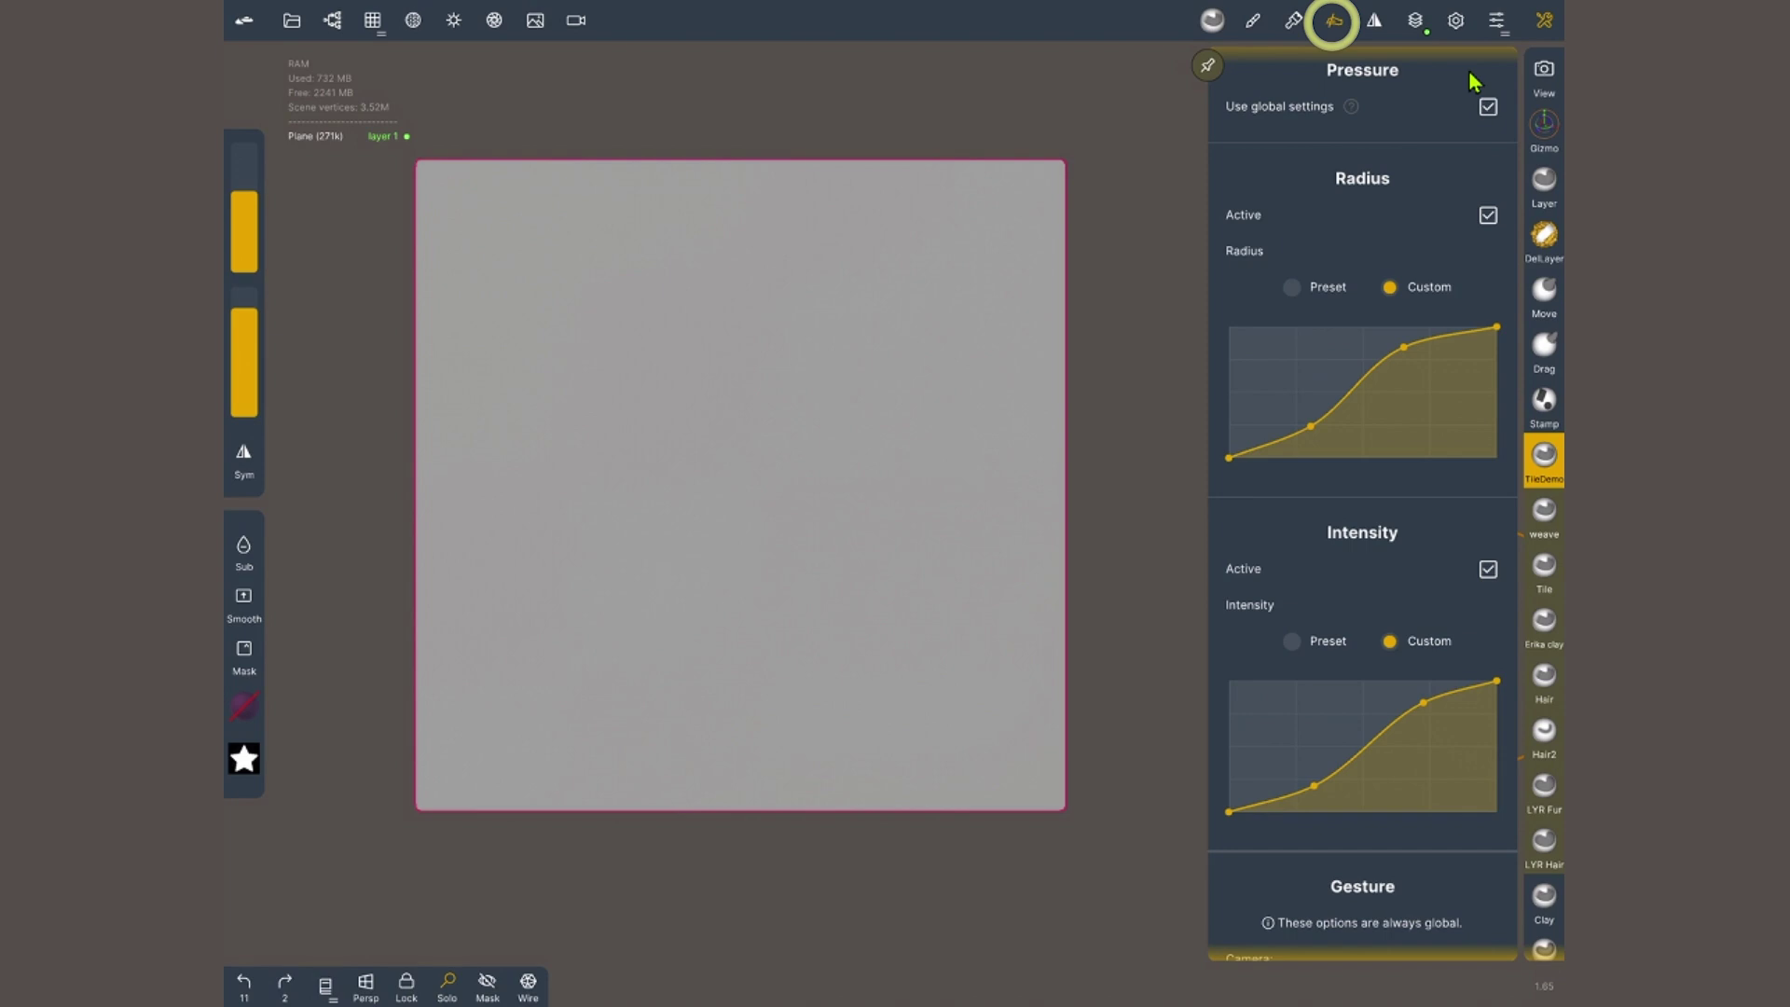
{"action": "left_click", "coordinate": [1488, 106]}
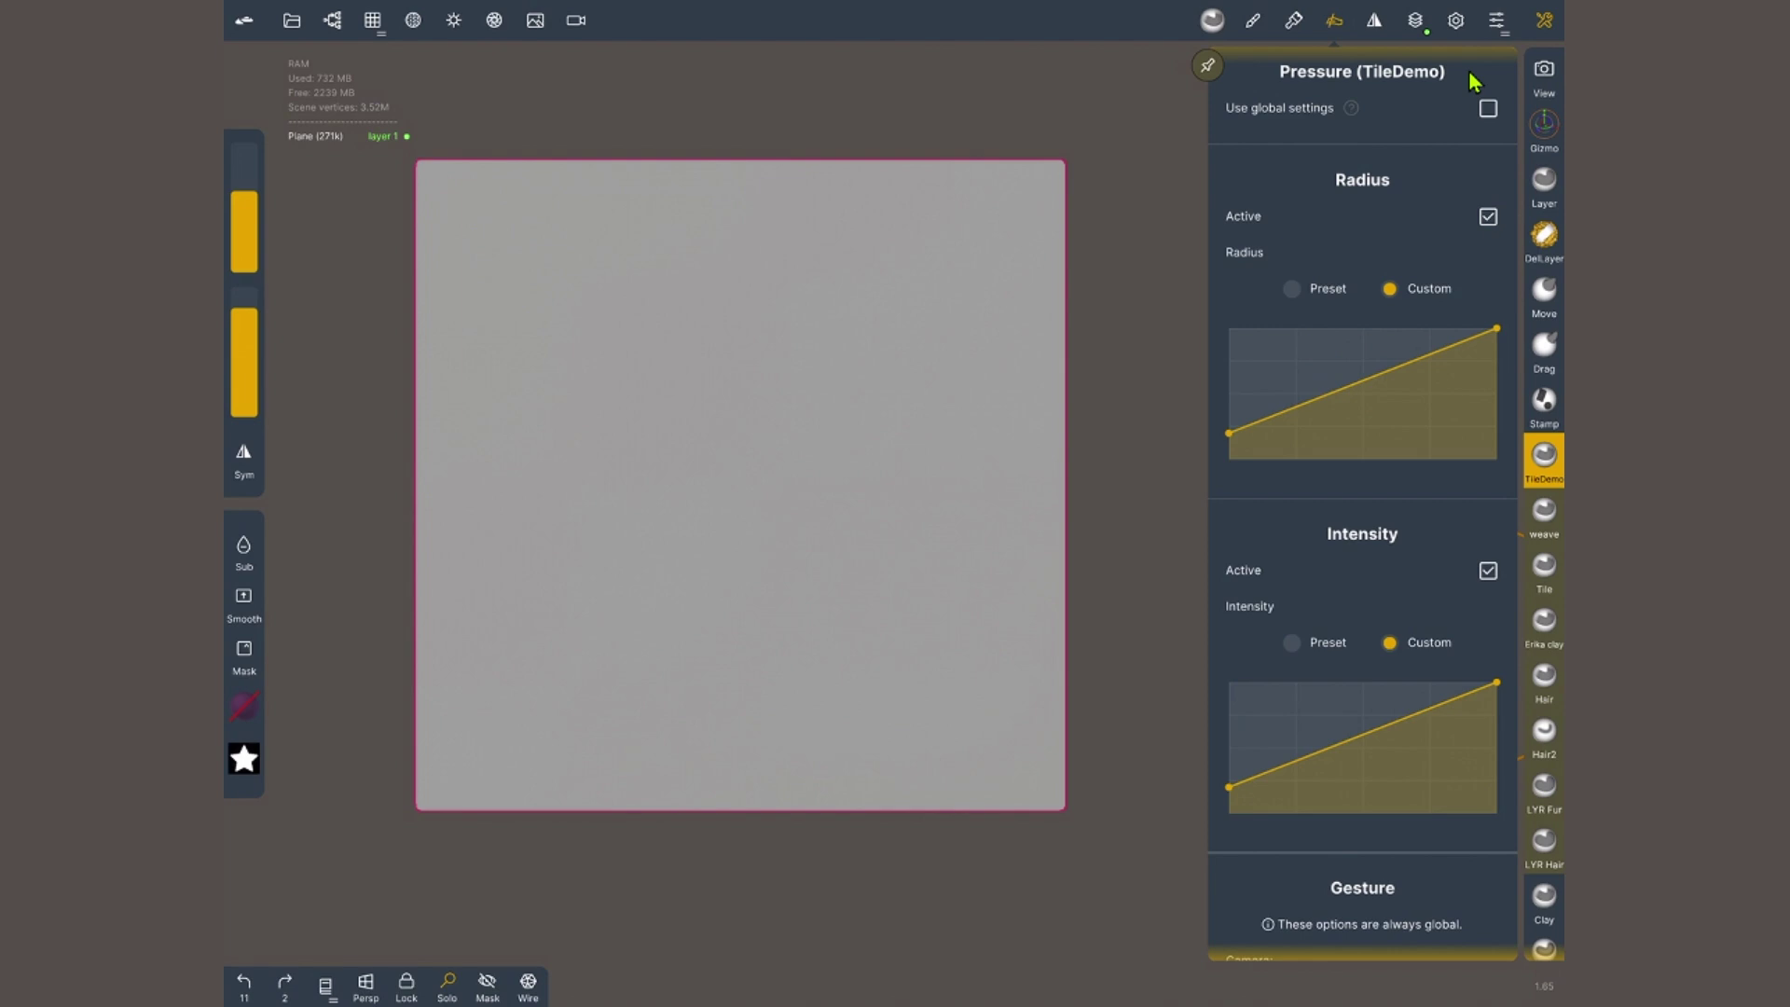
{"action": "left_click", "coordinate": [1488, 216]}
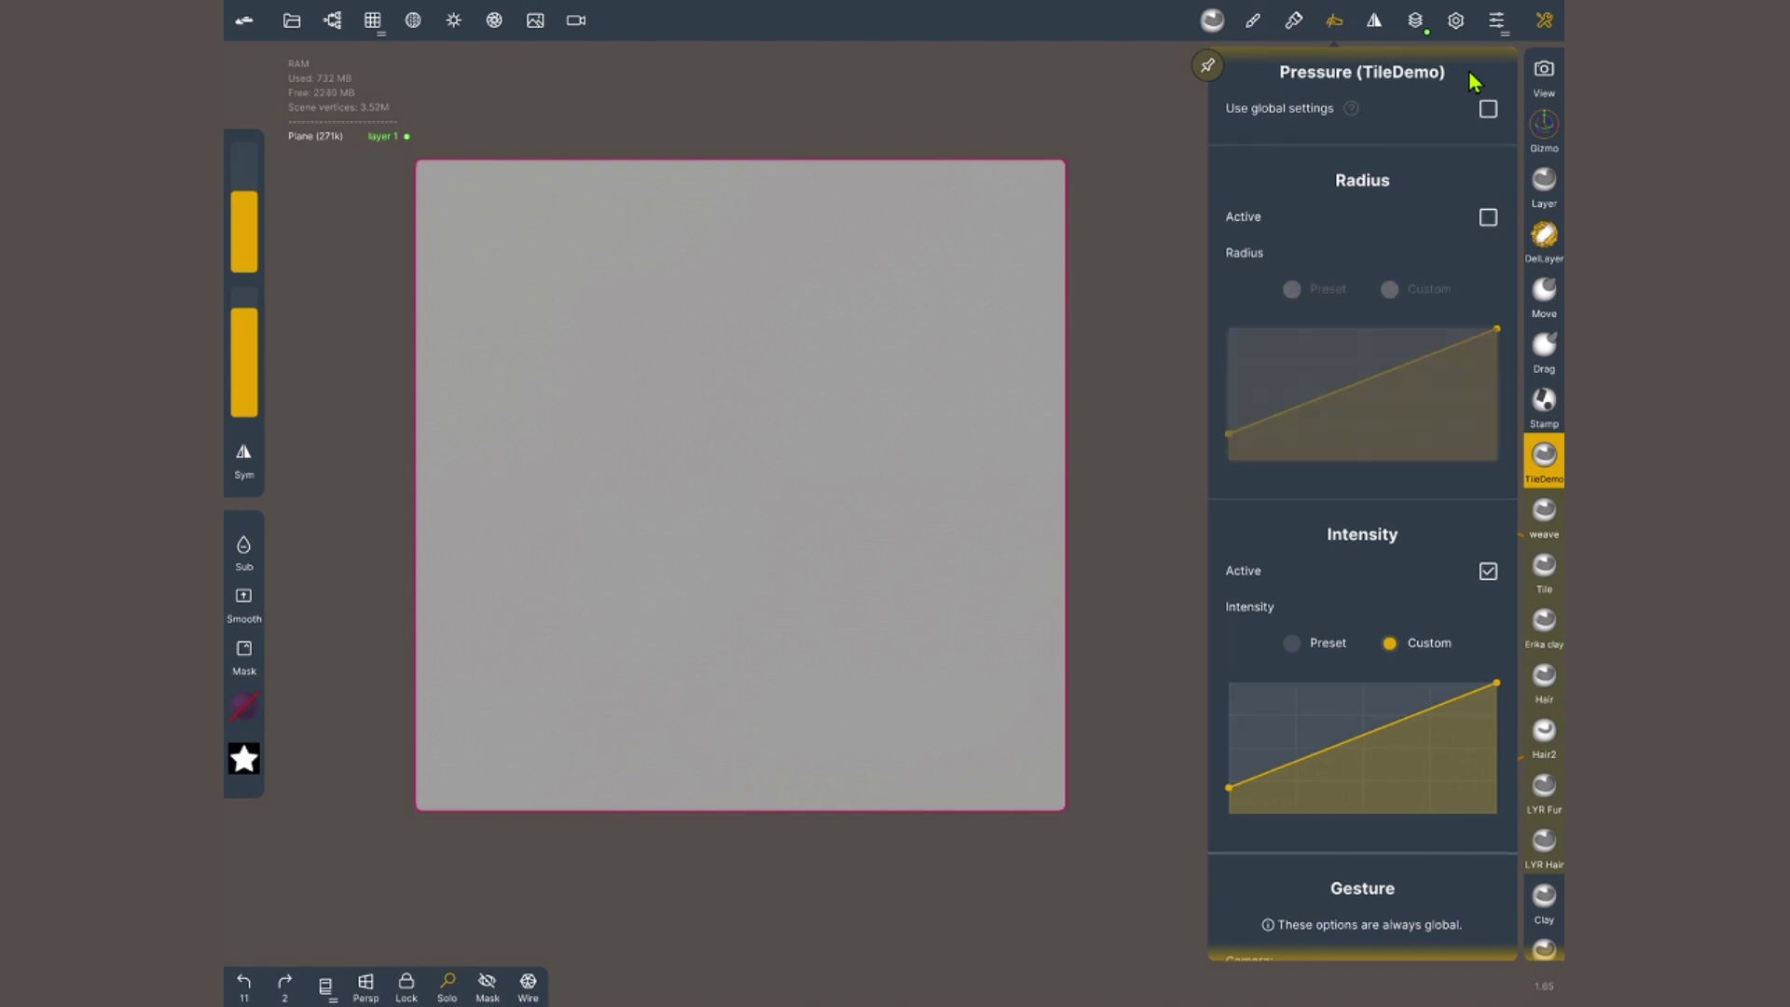
{"action": "left_click", "coordinate": [1488, 570]}
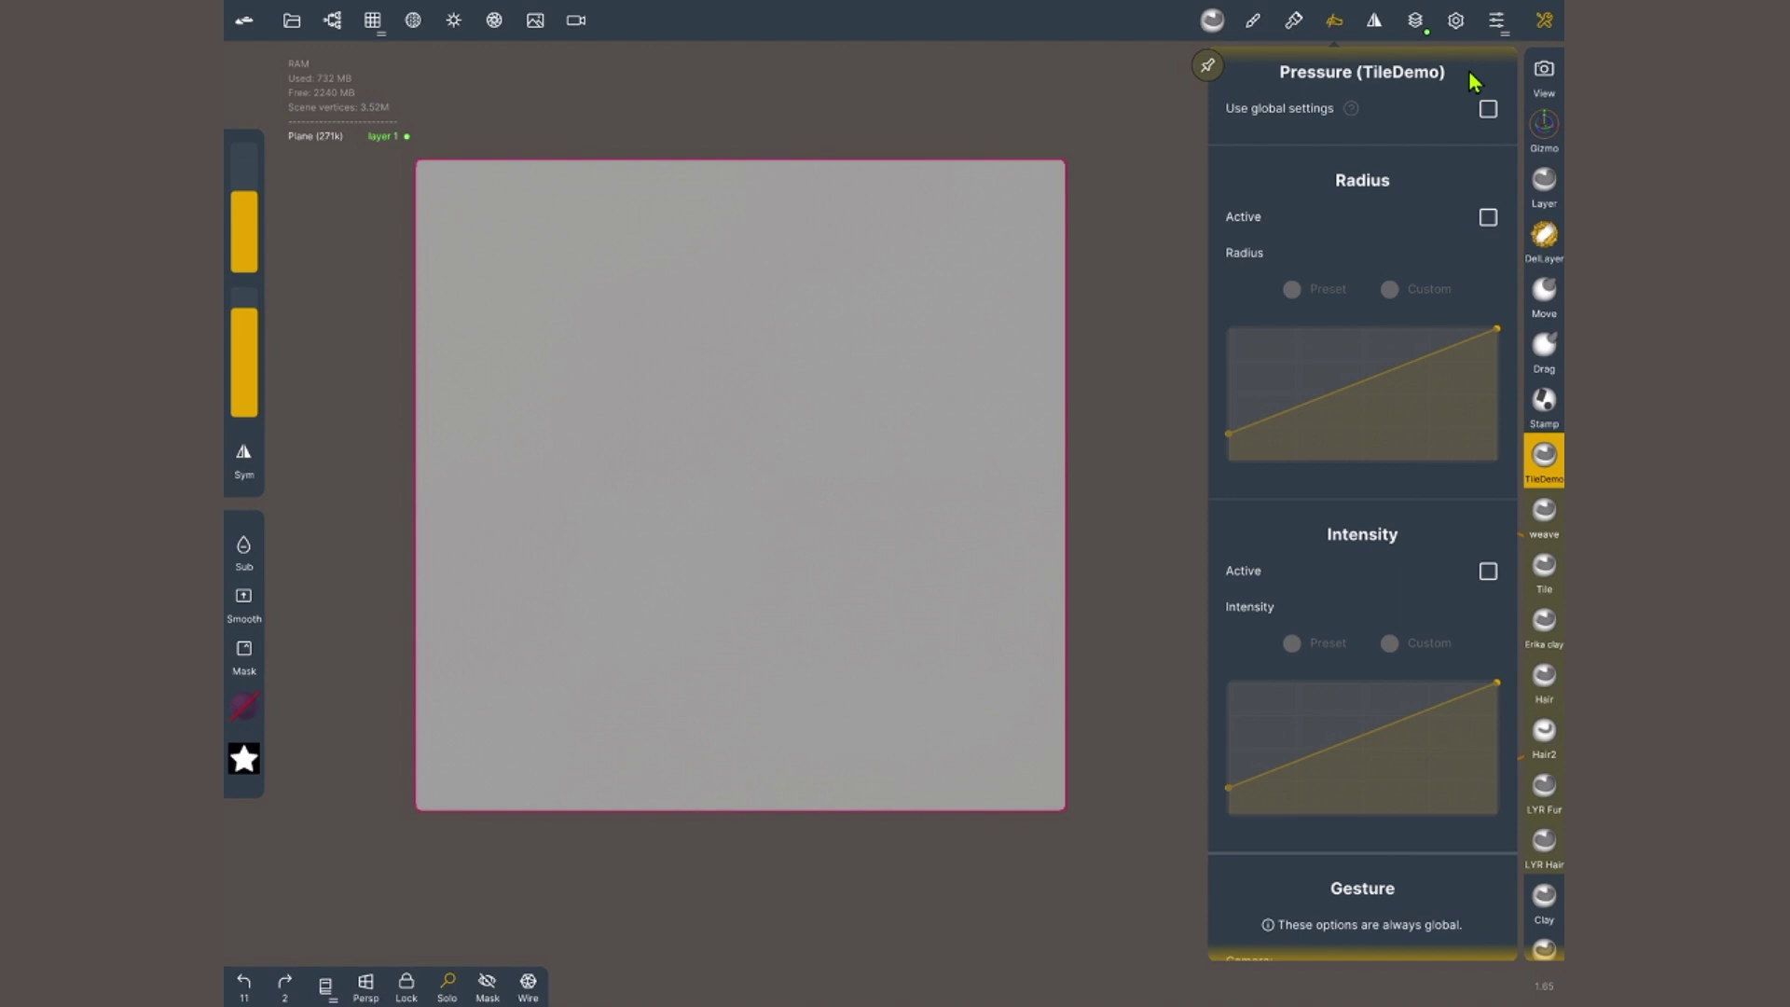
- Replace TileDemo's square alpha with the dark repeating scale-pattern alpha from the alpha library
{"action": "left_click", "coordinate": [1250, 21]}
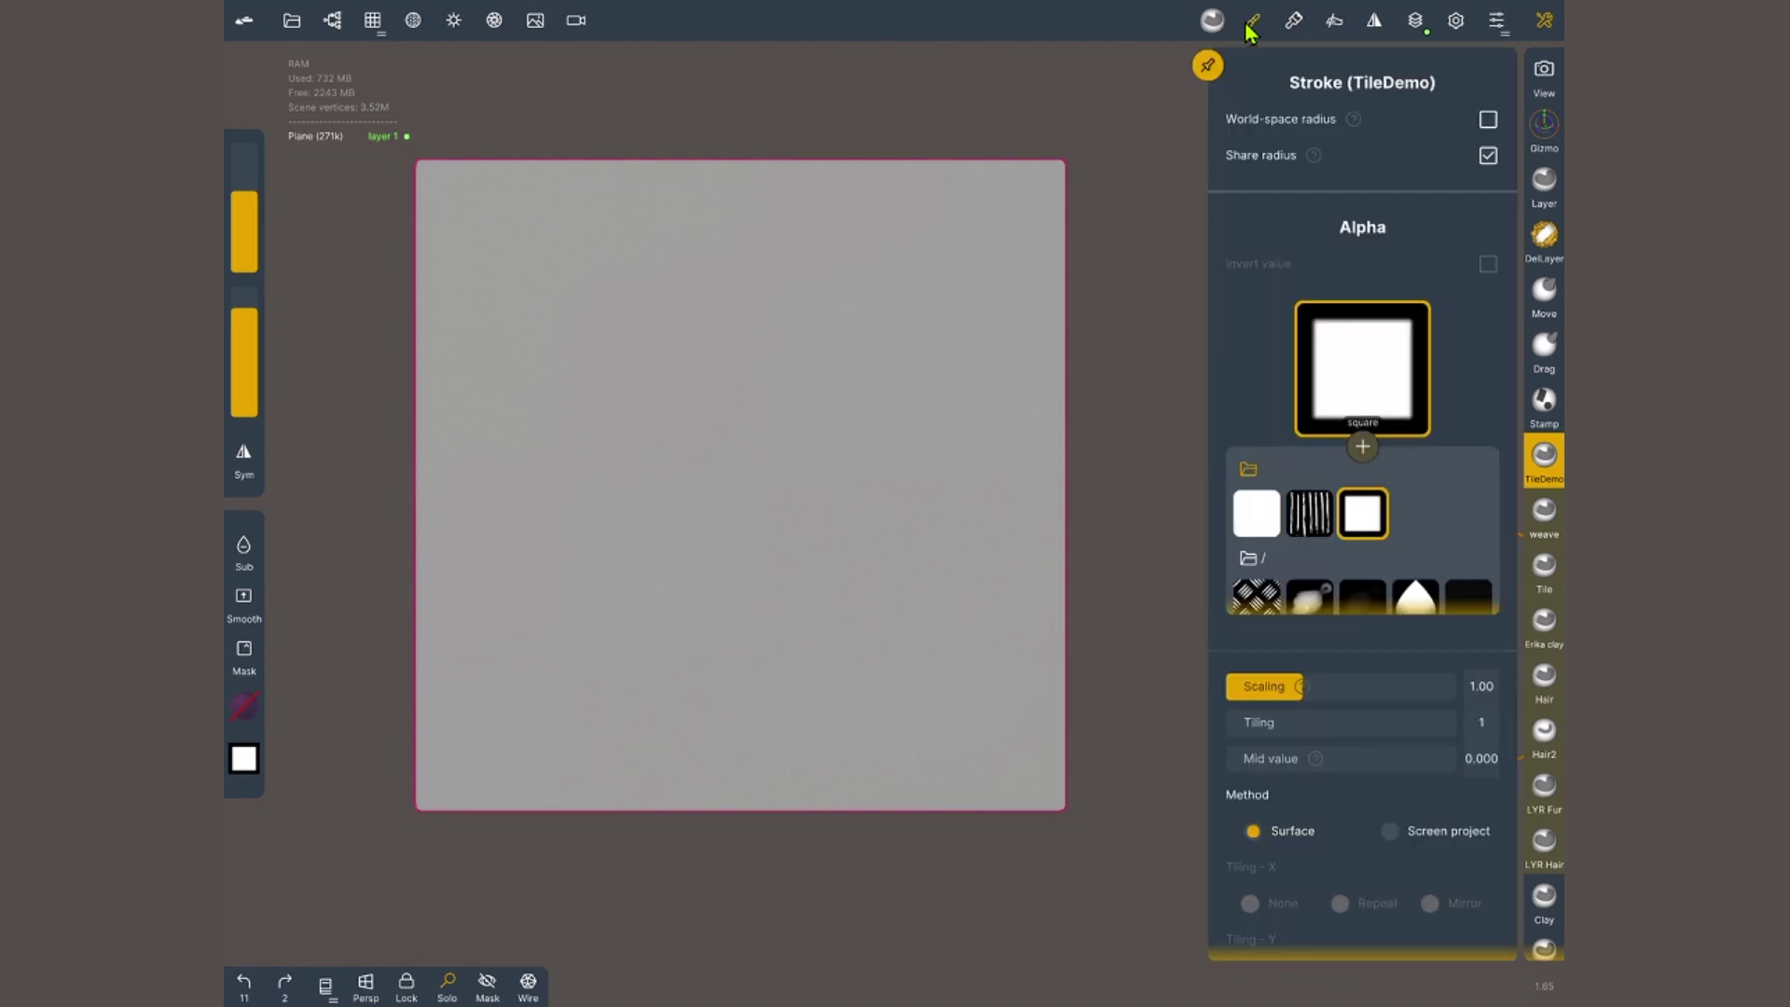
{"action": "scroll", "coordinate": [1362, 529], "scroll_direction": "down", "scroll_amount": 3}
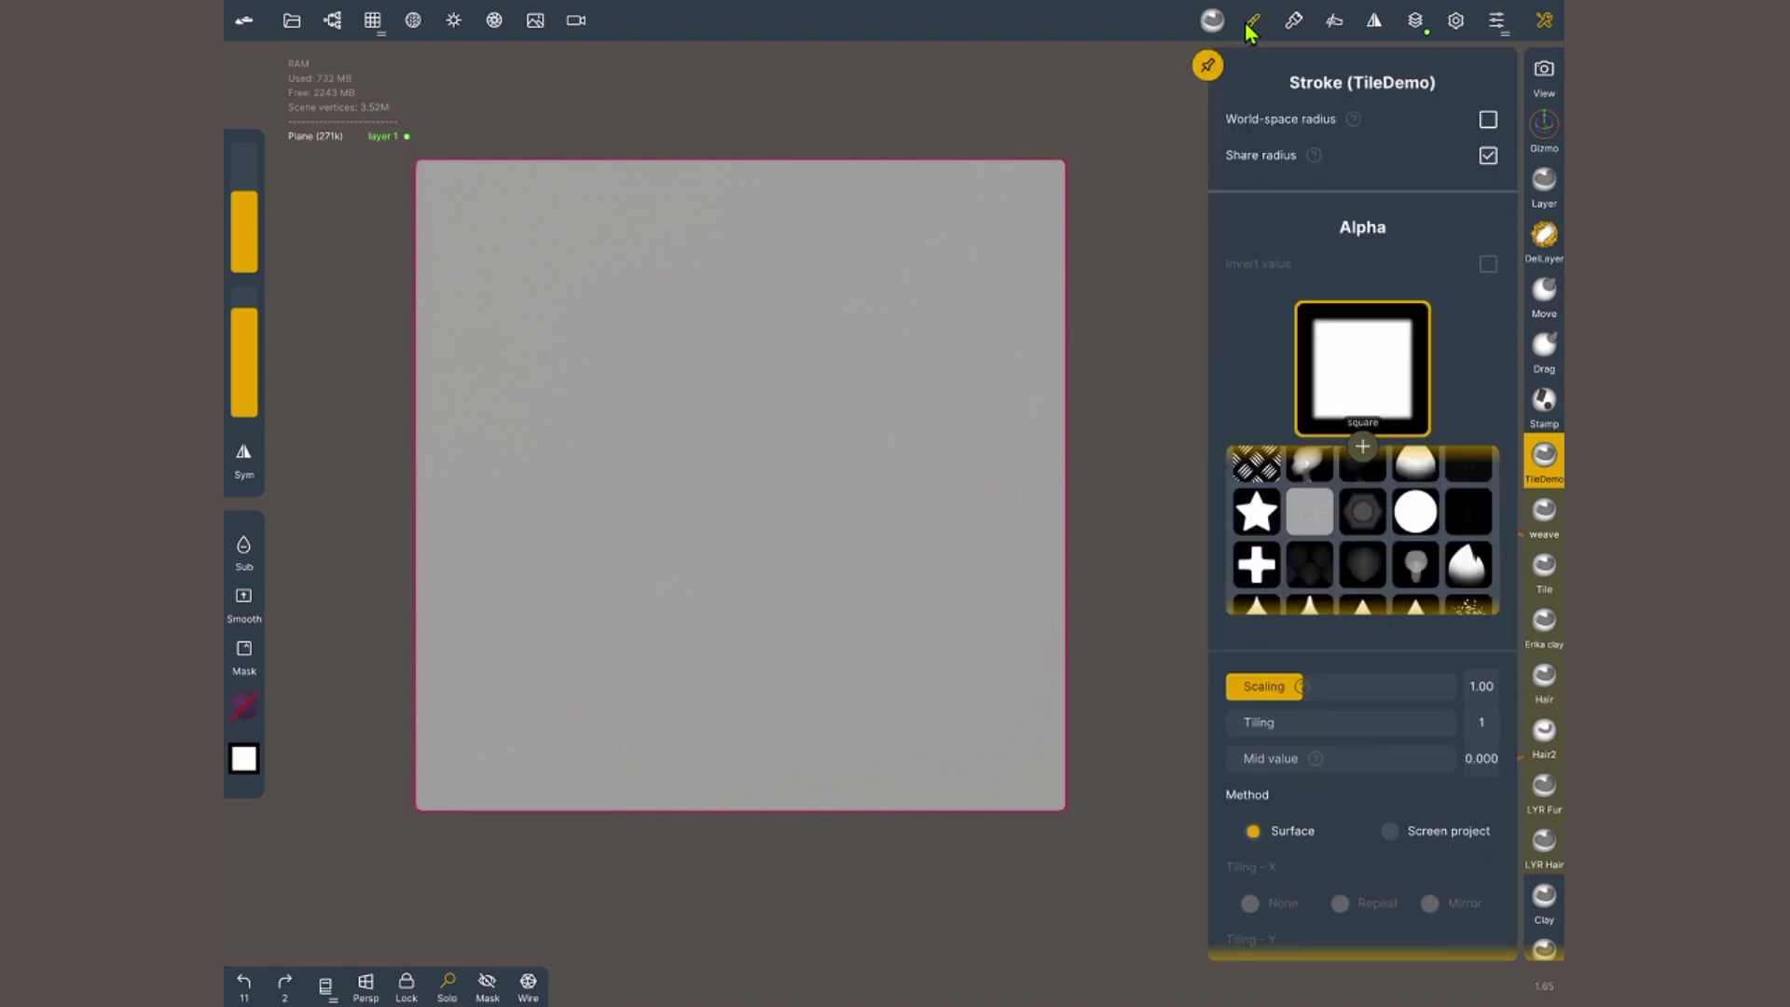
{"action": "left_click", "coordinate": [1309, 565]}
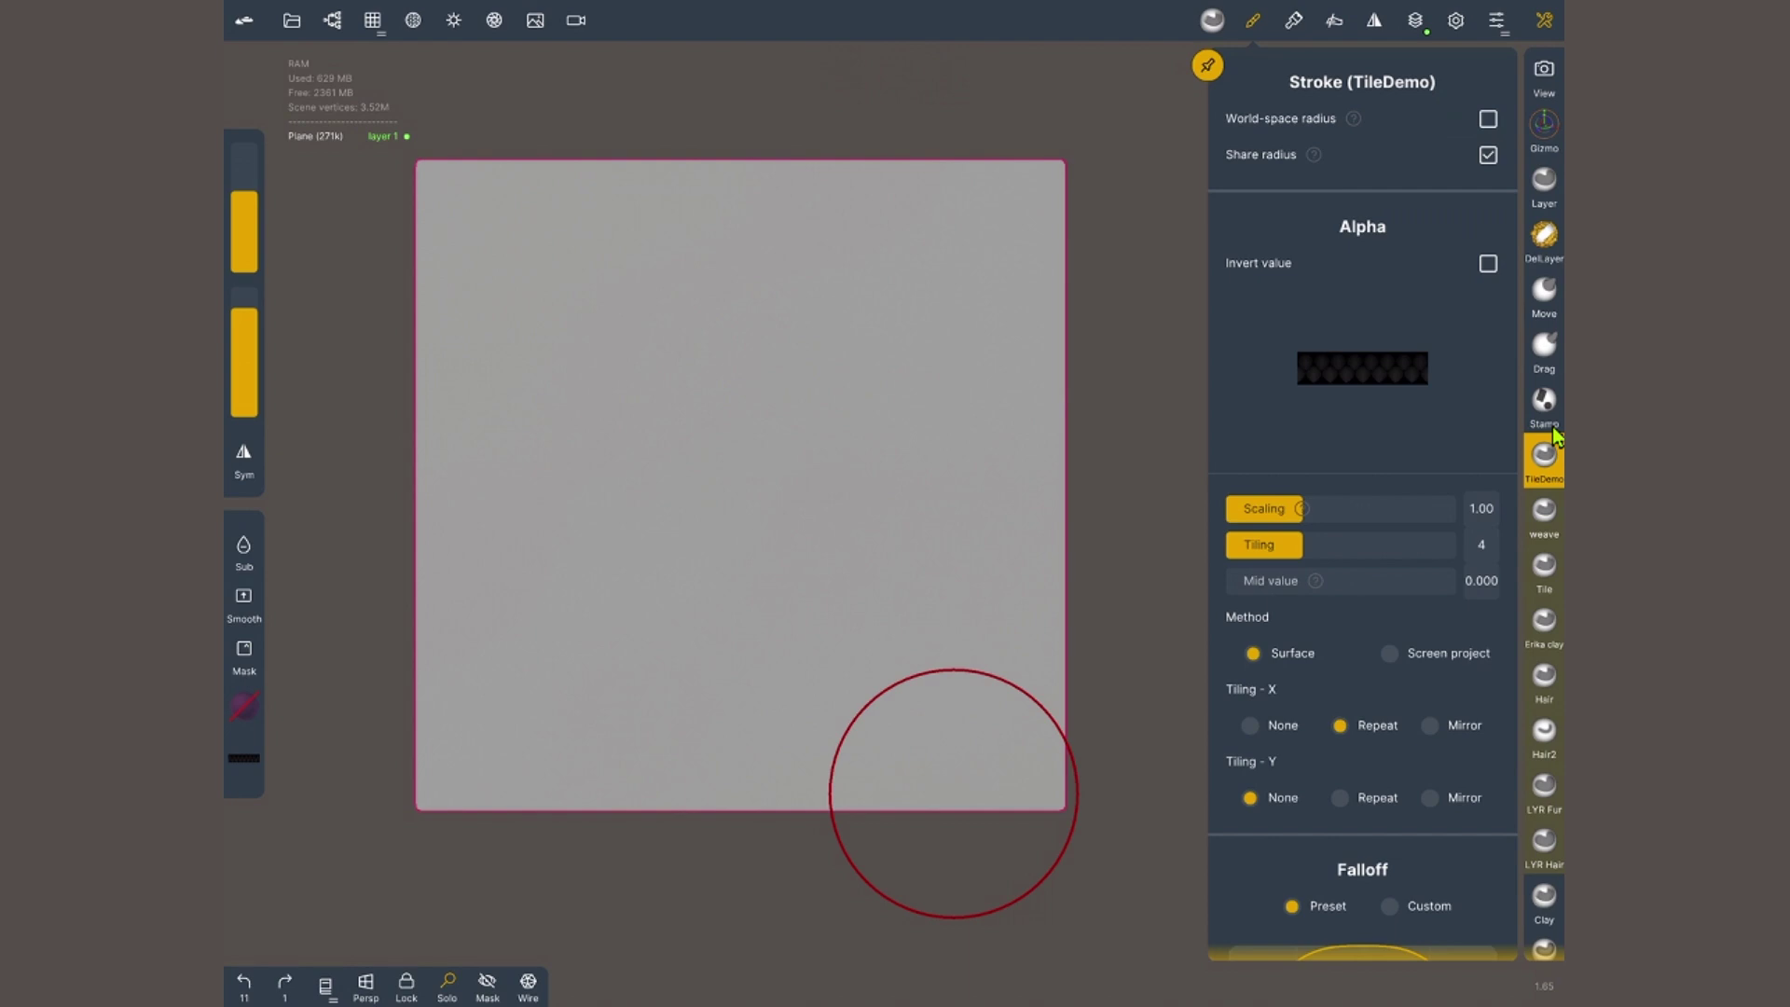
- Set TileDemo's falloff to the out-pow5 preset curve
{"action": "scroll", "coordinate": [1363, 504], "scroll_direction": "down", "scroll_amount": 7}
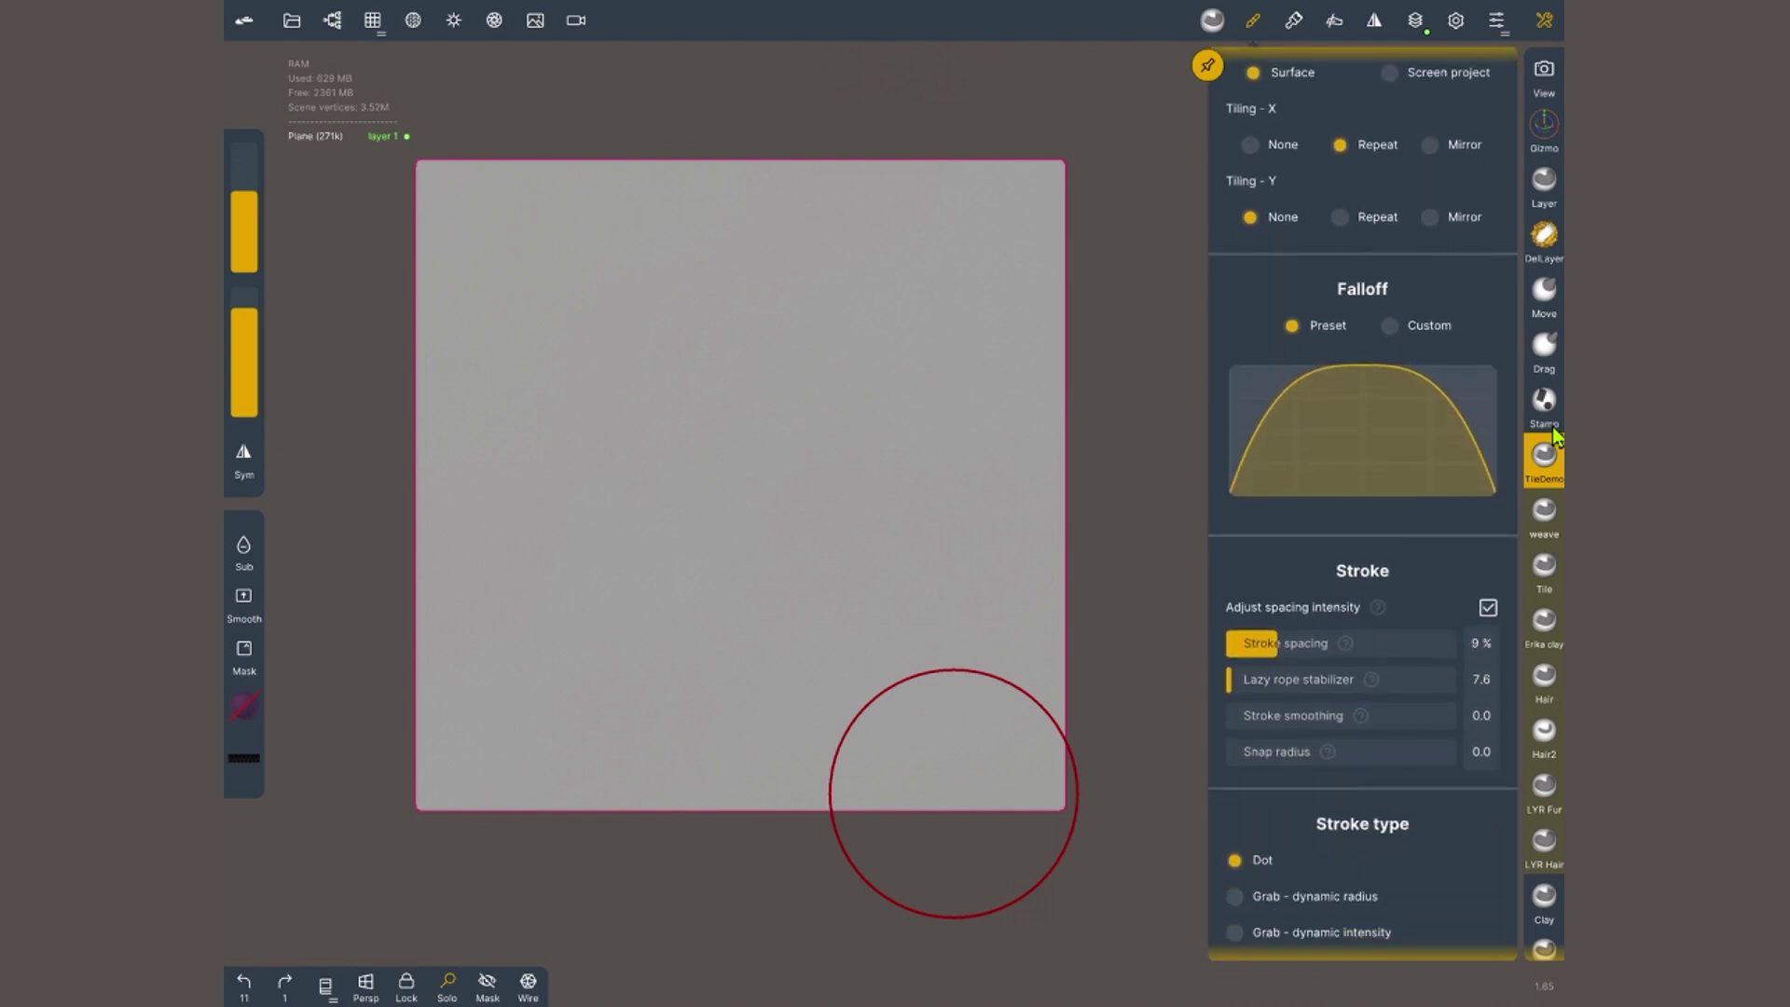
{"action": "left_click", "coordinate": [1492, 421]}
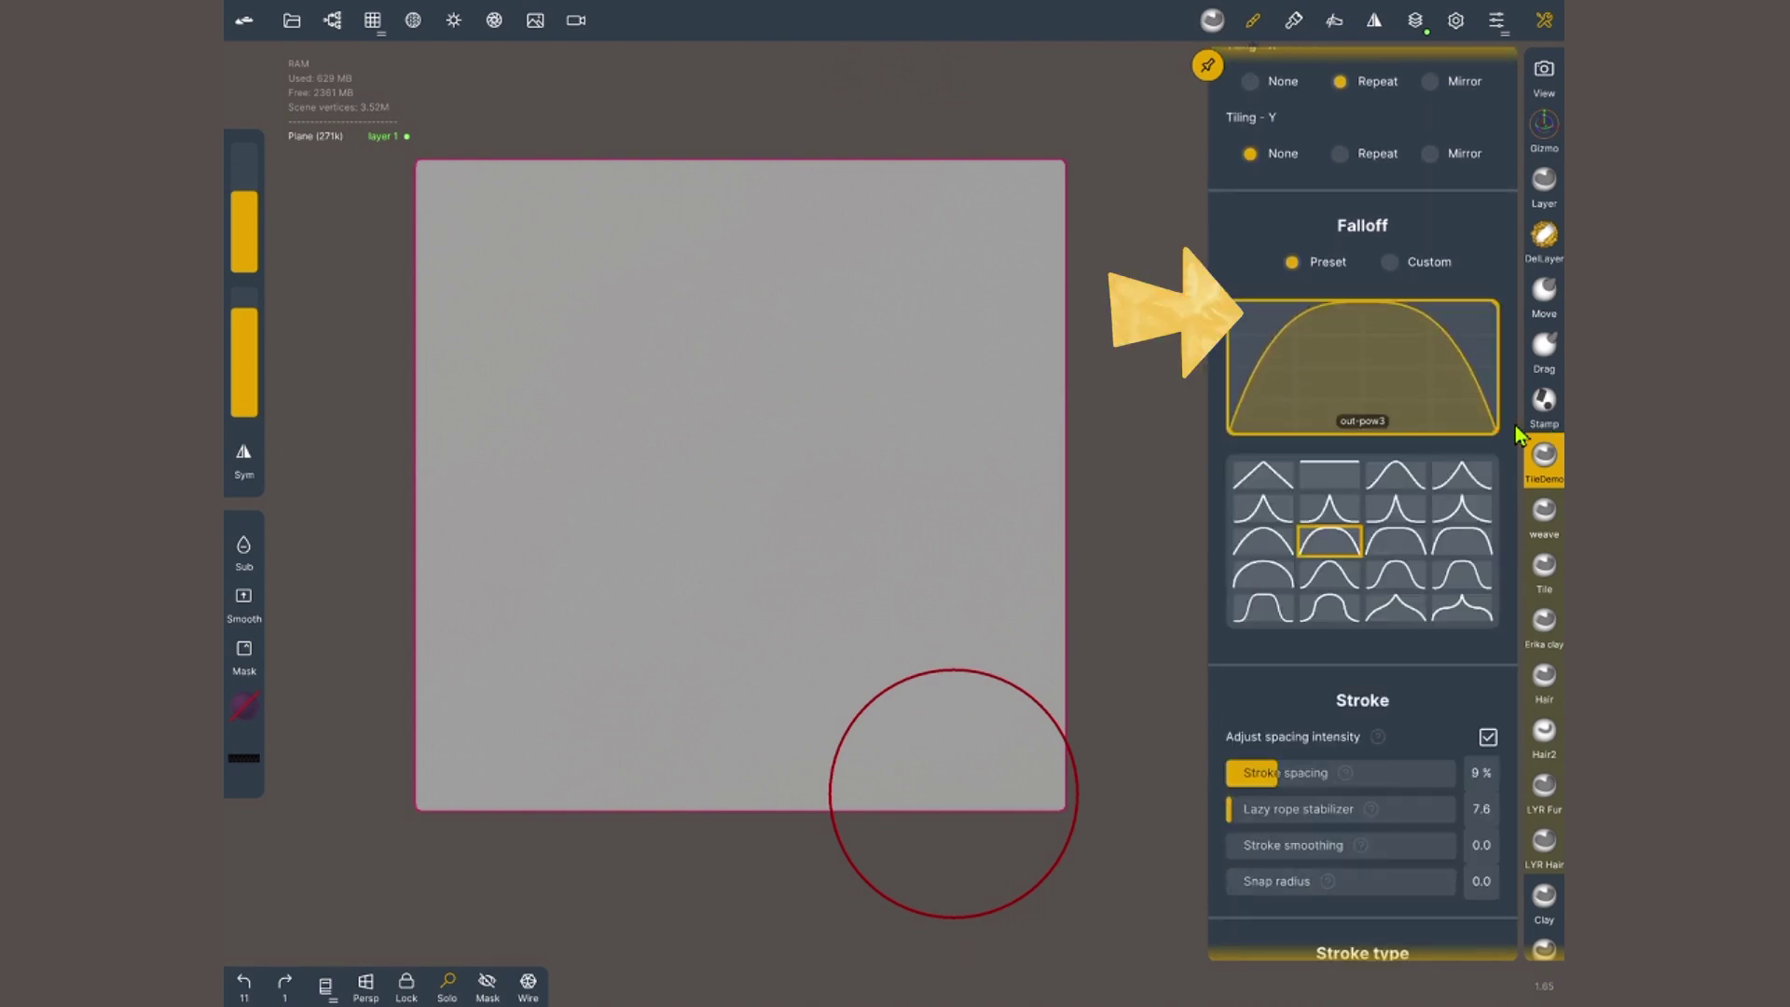
{"action": "left_click", "coordinate": [1461, 541]}
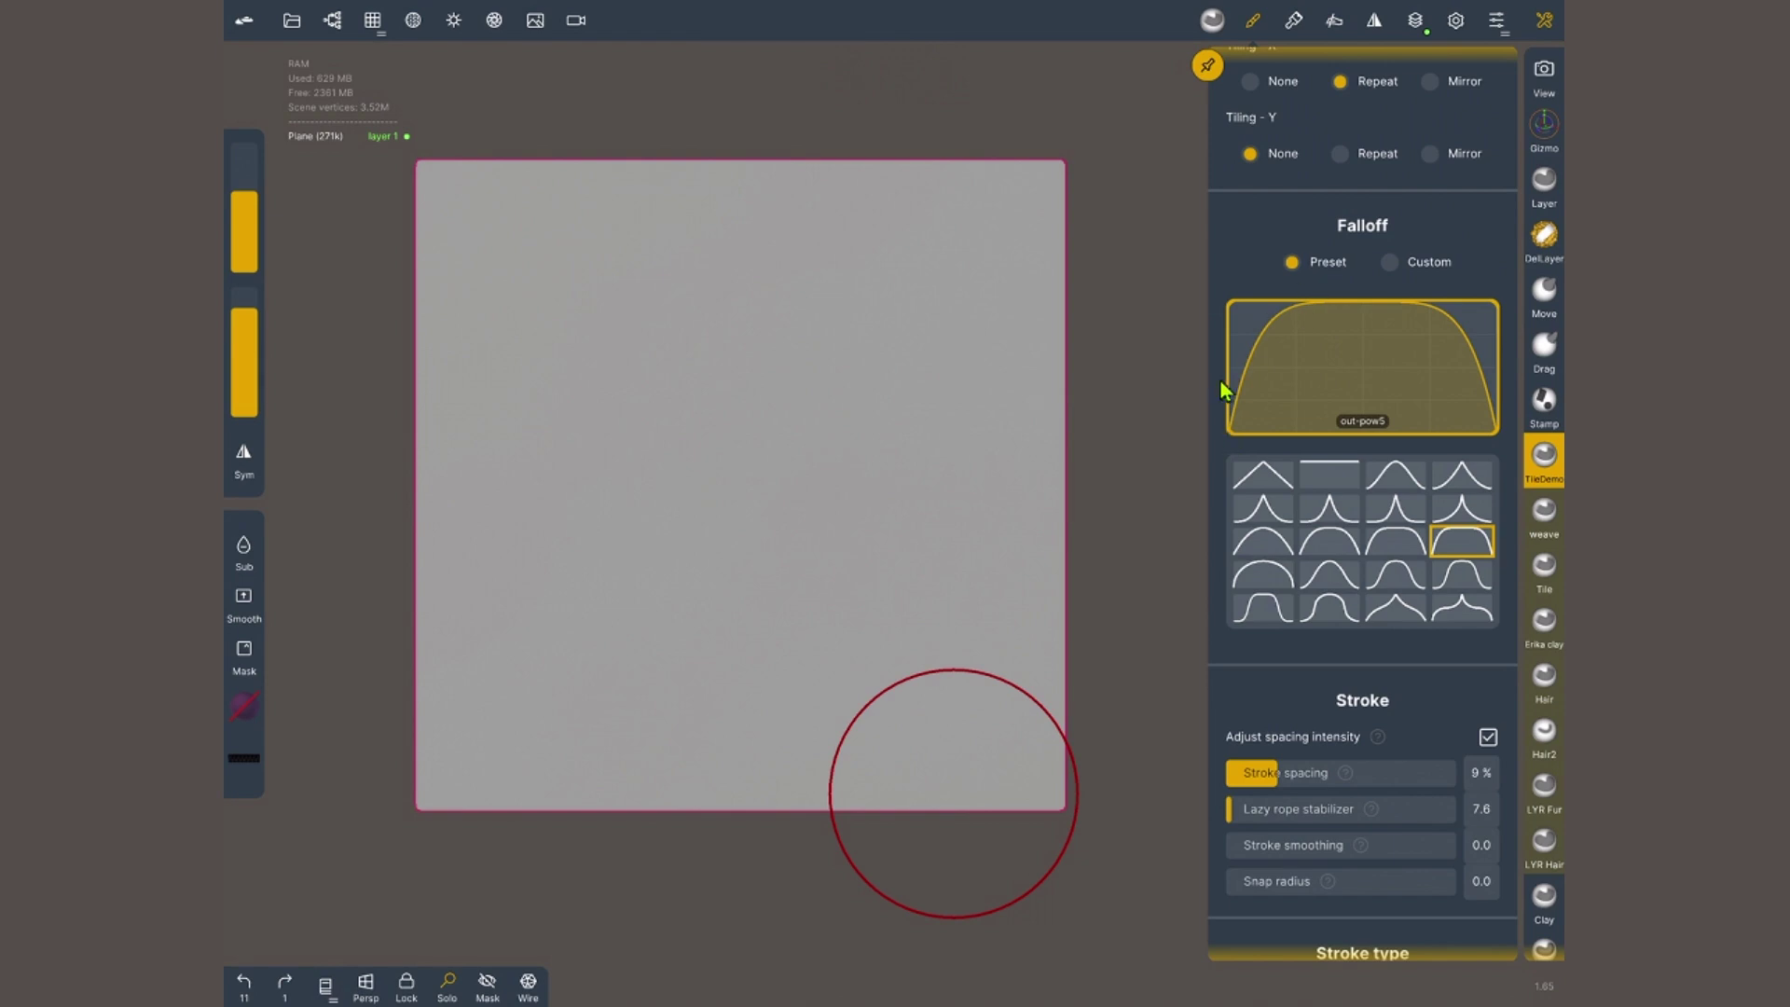
- Set TileDemo's stroke spacing to 45% and its lazy rope stabilizer to 29.0
{"action": "scroll", "coordinate": [1231, 438], "scroll_direction": "down", "scroll_amount": 3}
{"action": "scroll", "coordinate": [1194, 519], "scroll_direction": "down", "scroll_amount": 3}
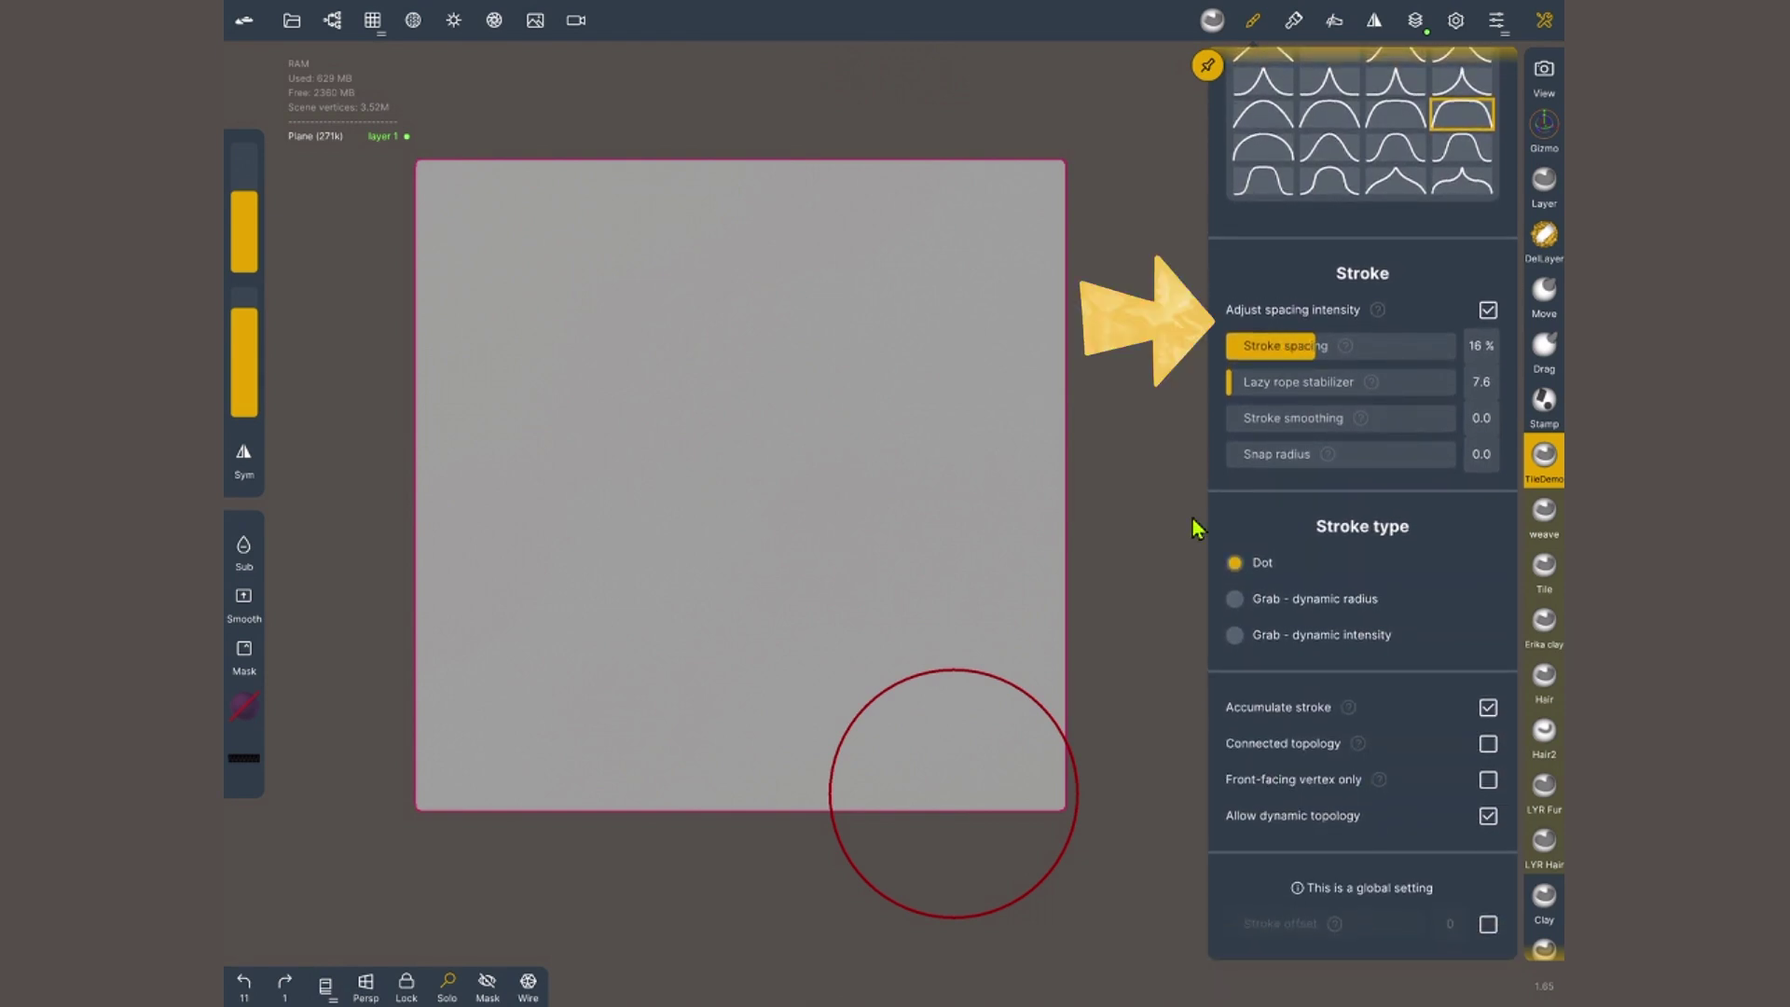
{"action": "left_click_drag", "start_coordinate": [1391, 345], "coordinate": [1416, 345]}
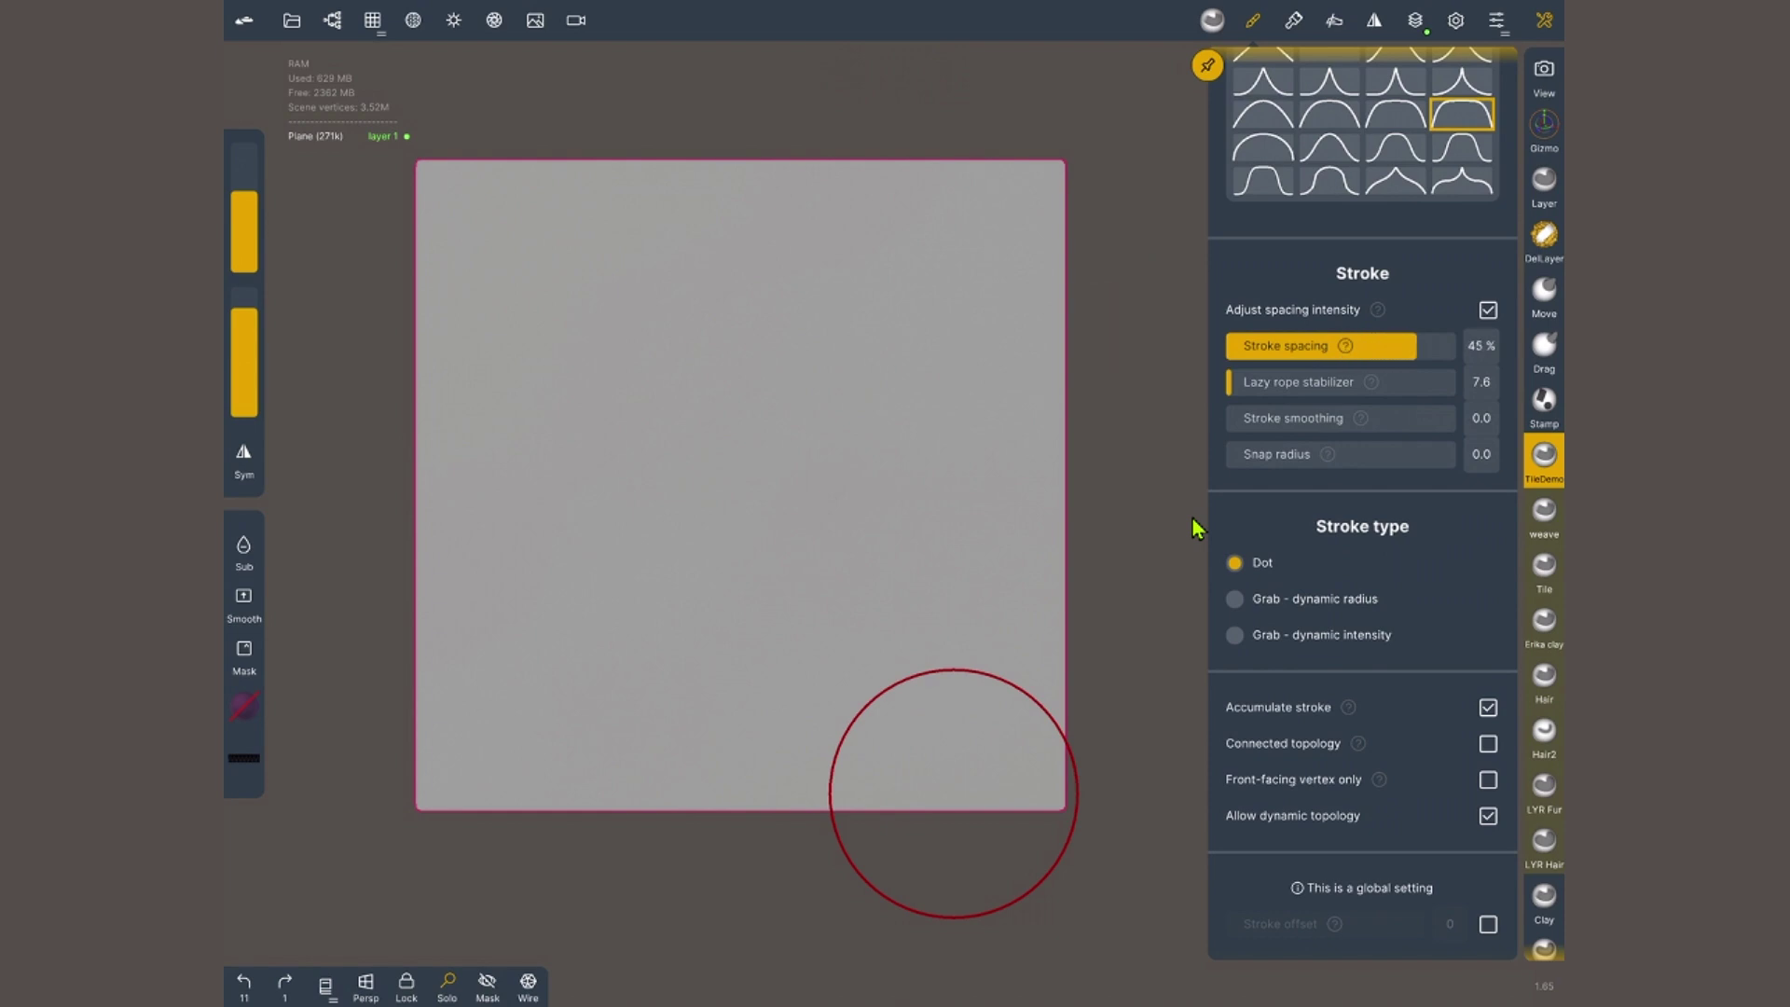
{"action": "left_click_drag", "start_coordinate": [1231, 381], "coordinate": [1248, 382]}
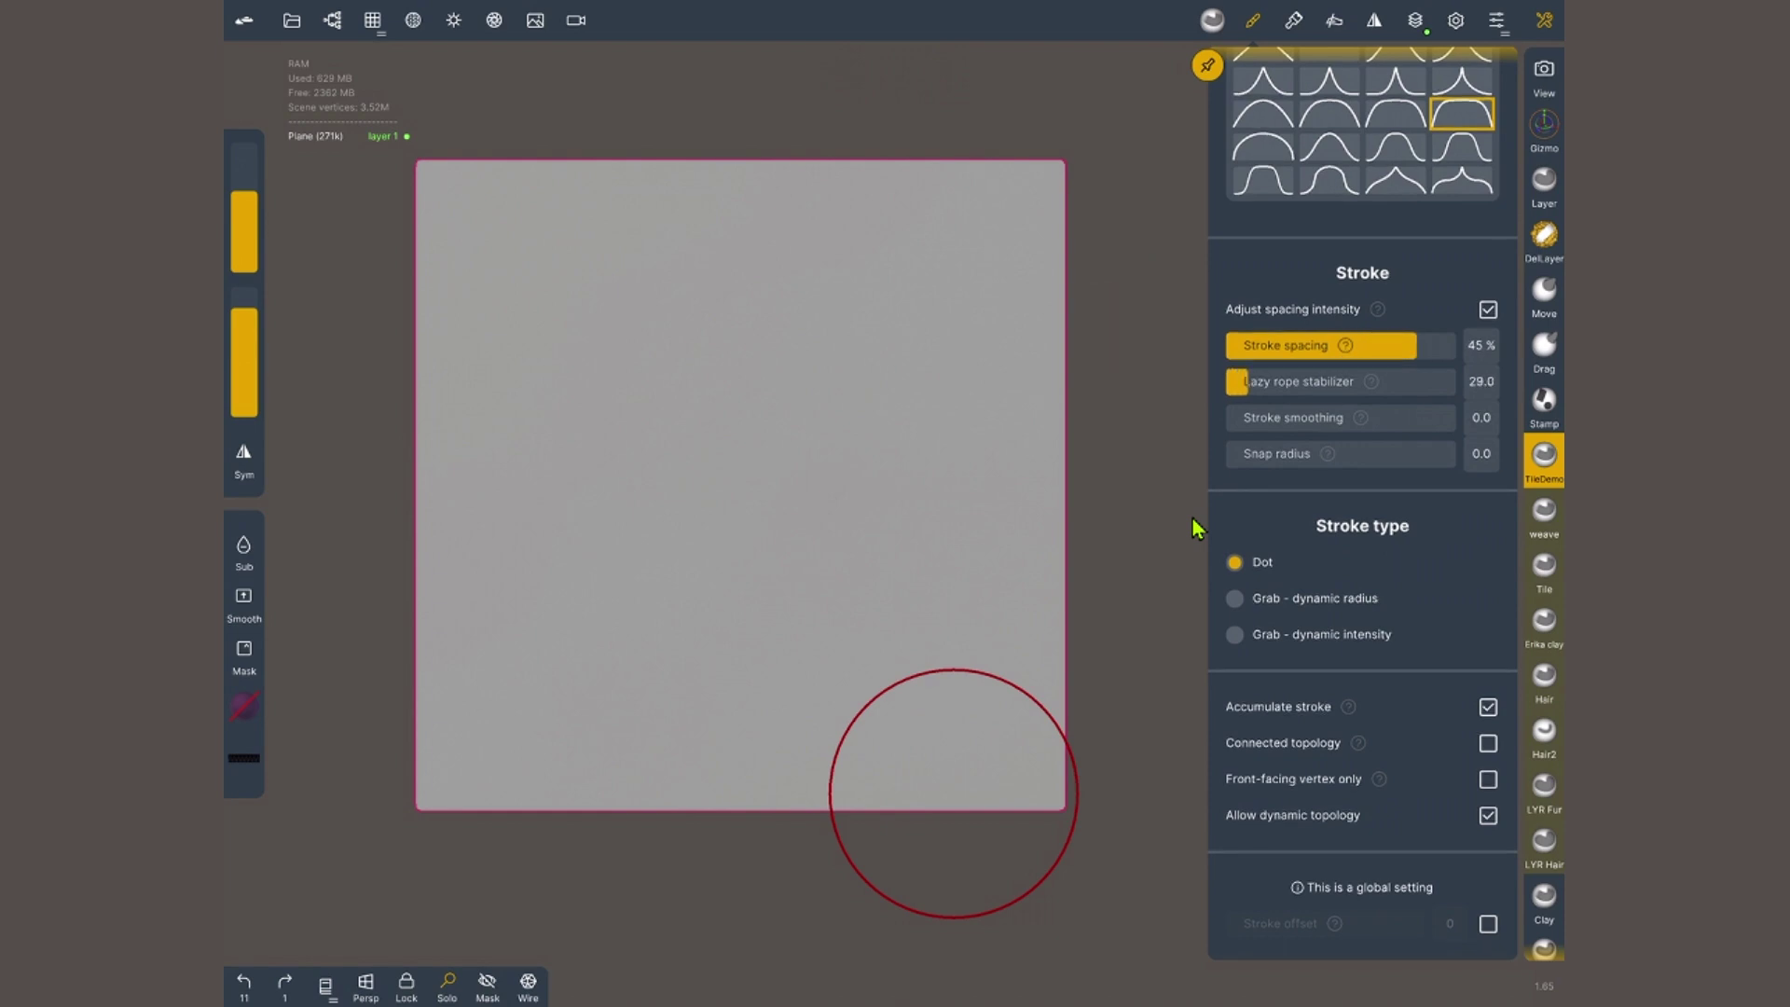
- Test diagonal scale strokes across the plane at 45% and 37% stroke spacing, undoing each one
{"action": "mouse_move", "coordinate": [960, 288]}
{"action": "left_mouse_down"}
{"action": "mouse_move", "coordinate": [719, 428]}
{"action": "mouse_move", "coordinate": [589, 592]}
{"action": "left_mouse_up"}
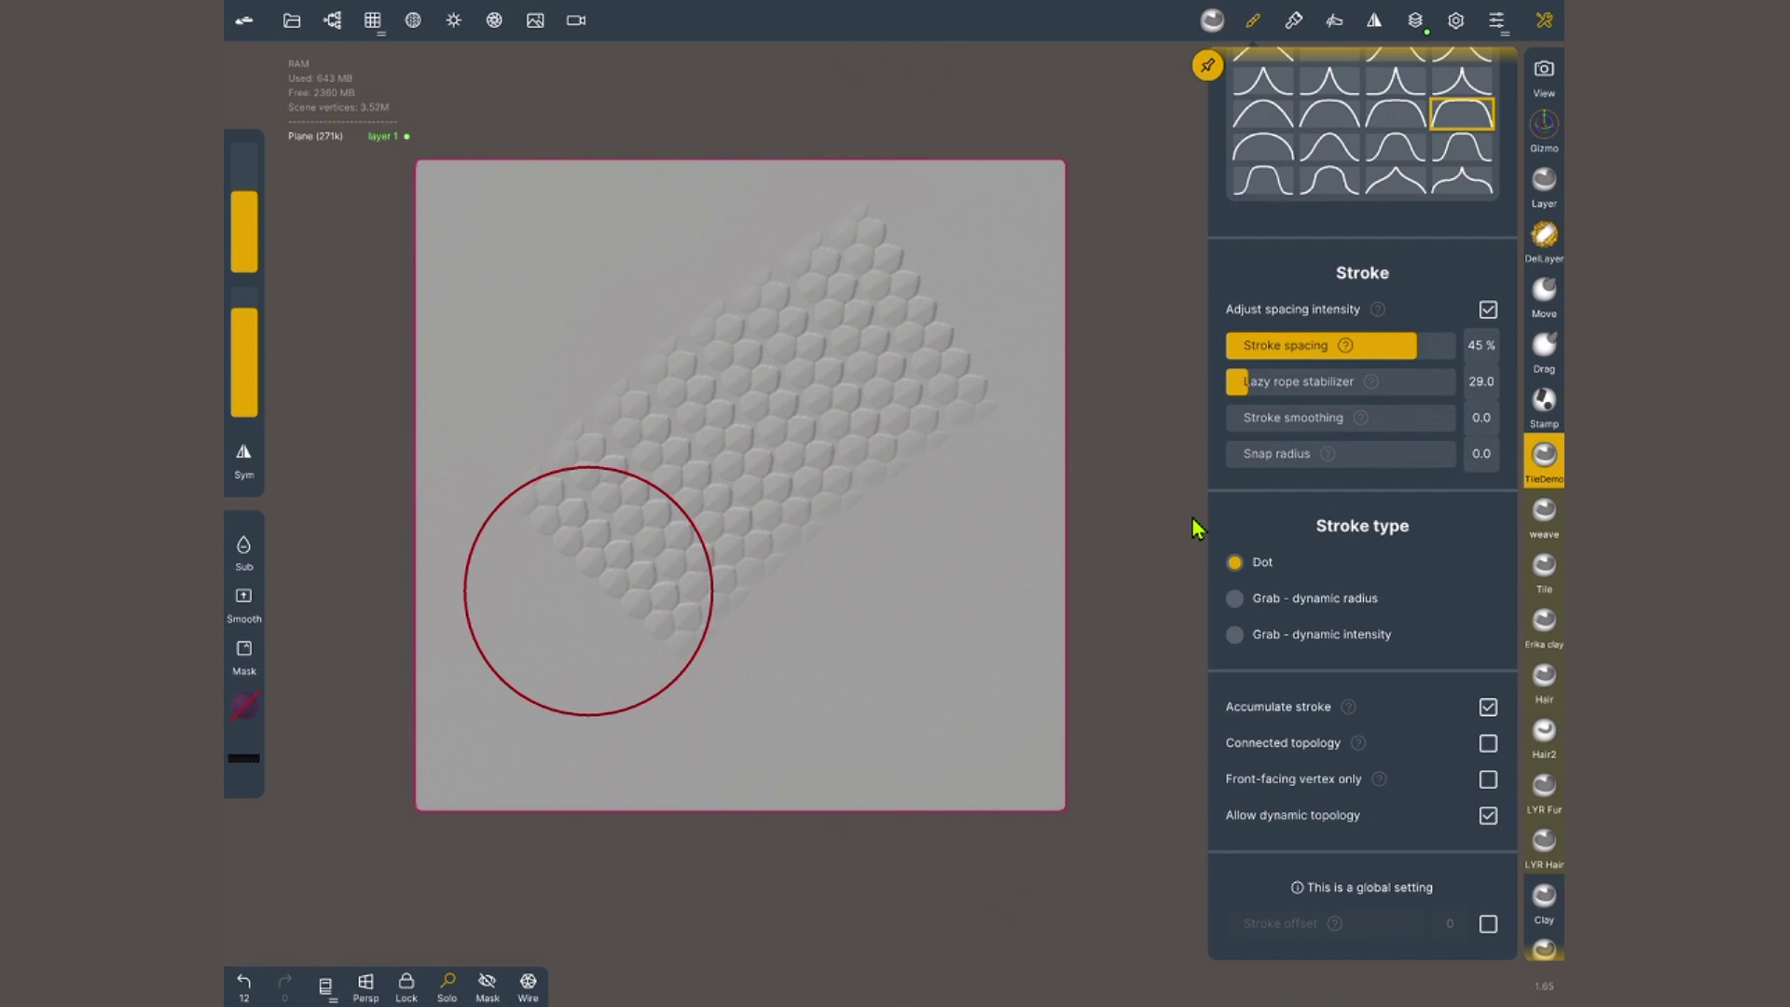
{"action": "left_click_drag", "start_coordinate": [1417, 345], "coordinate": [1397, 349]}
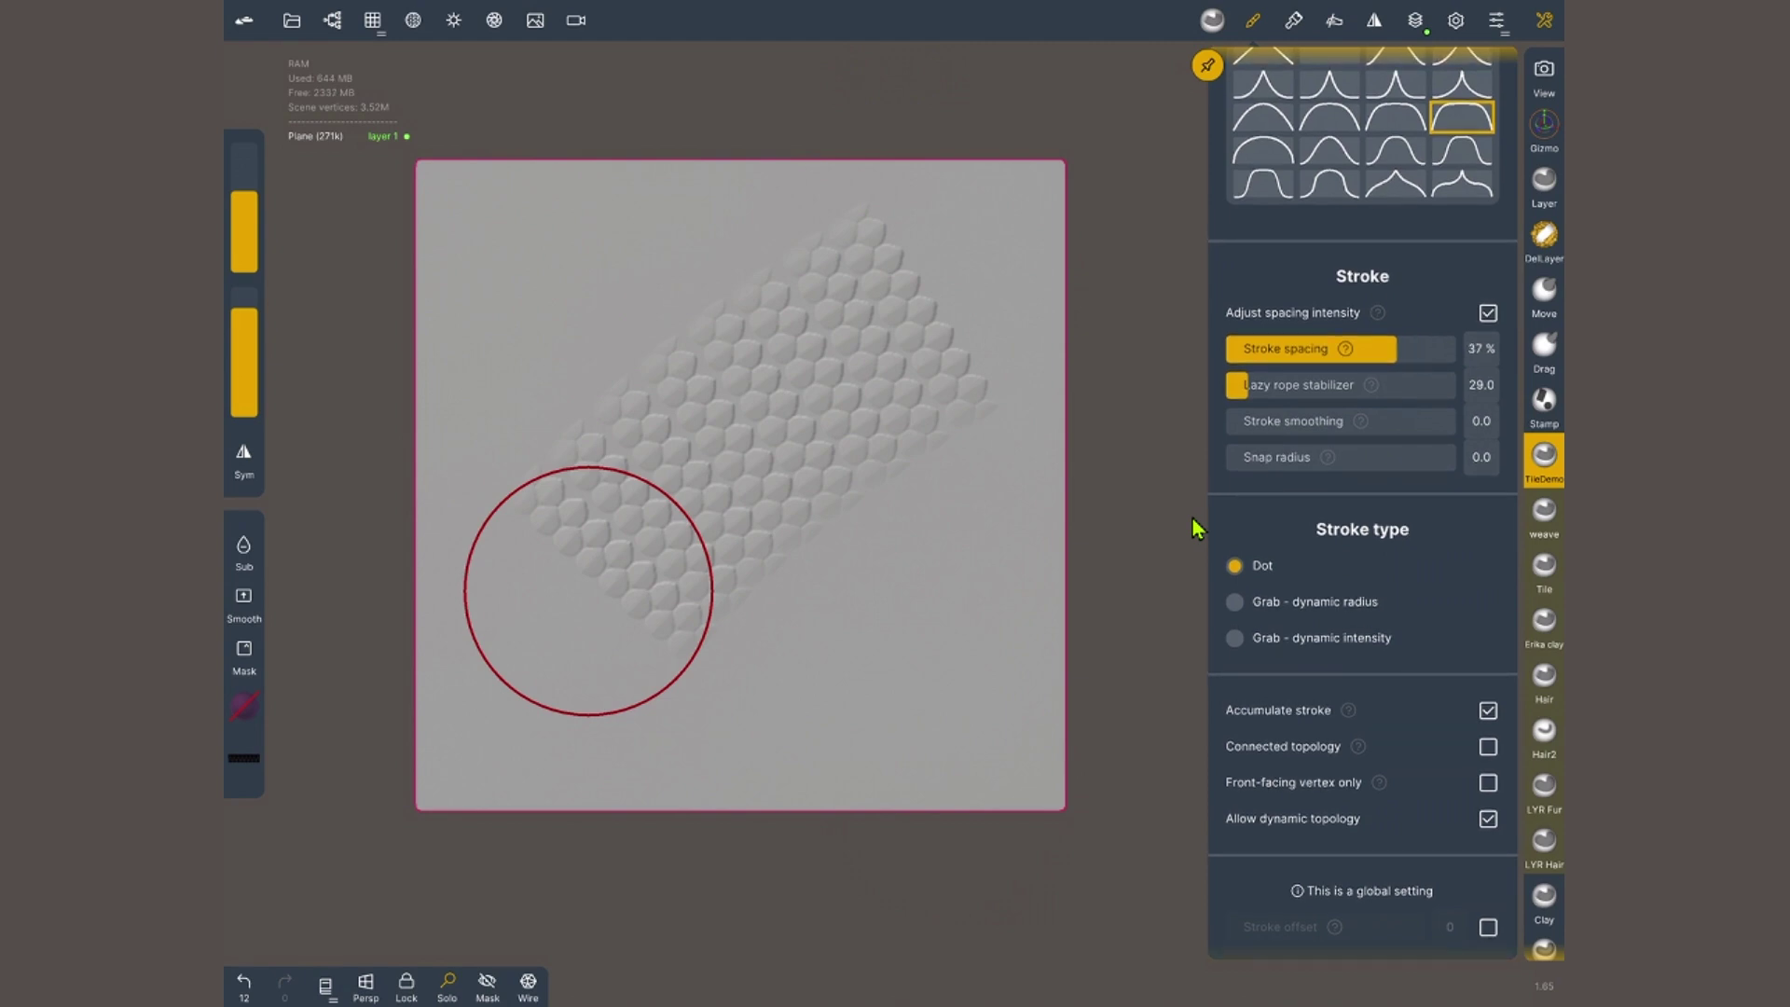
{"action": "key", "text": "ctrl+z"}
{"action": "left_click_drag", "start_coordinate": [876, 307], "coordinate": [548, 594]}
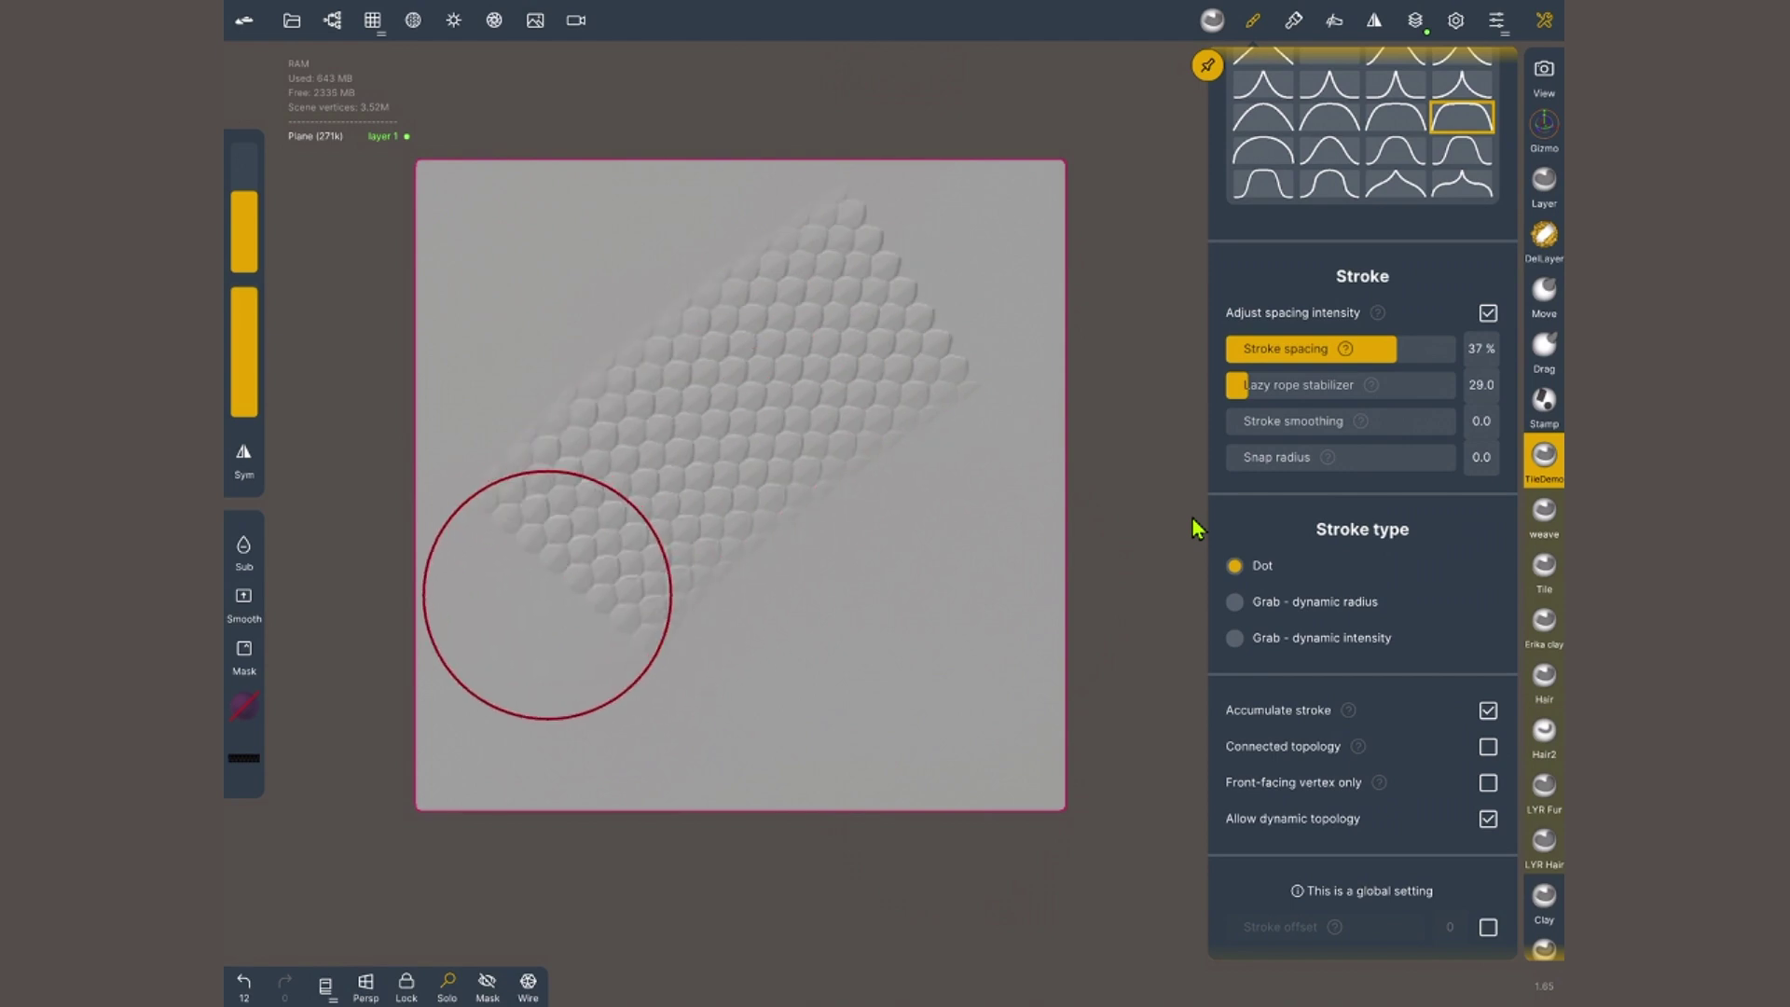
{"action": "key", "text": "ctrl+z"}
{"action": "key", "text": "ctrl+z"}
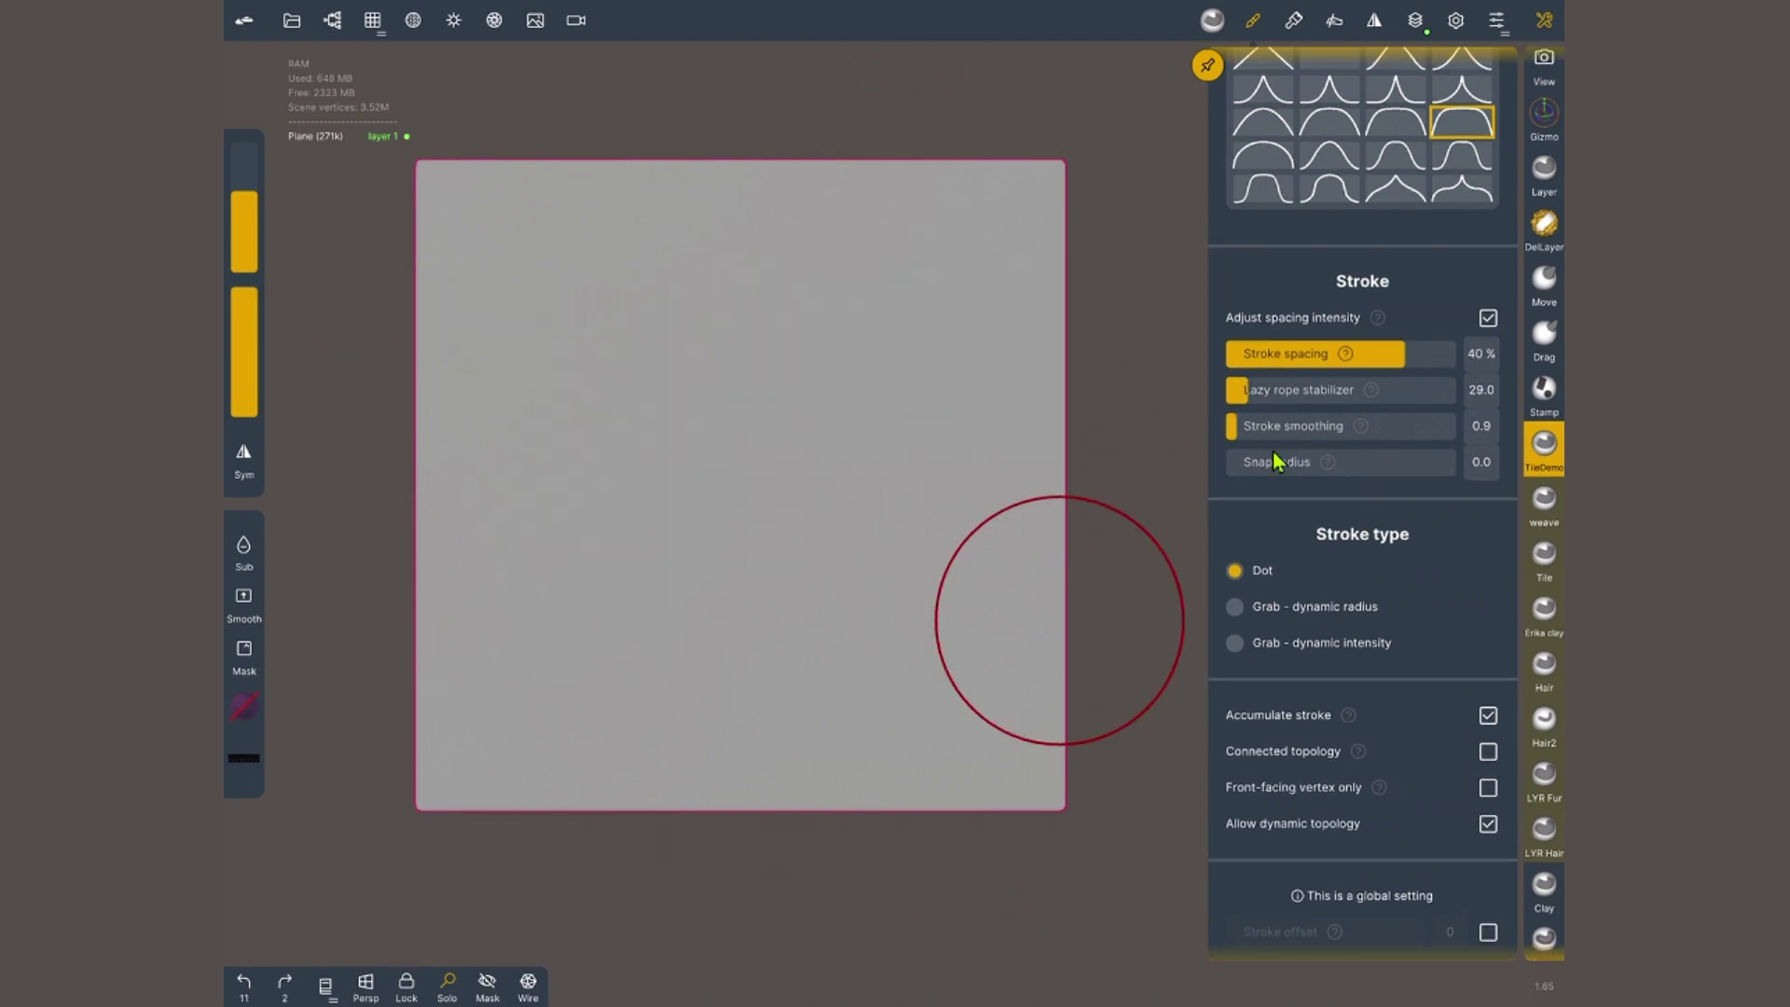
- Turn off Accumulate stroke for TileDemo and brush two adjoining diagonal strips of scales up the plane
{"action": "left_click", "coordinate": [1487, 718]}
{"action": "left_click_drag", "start_coordinate": [501, 526], "coordinate": [705, 233]}
{"action": "left_click_drag", "start_coordinate": [661, 683], "coordinate": [889, 361]}
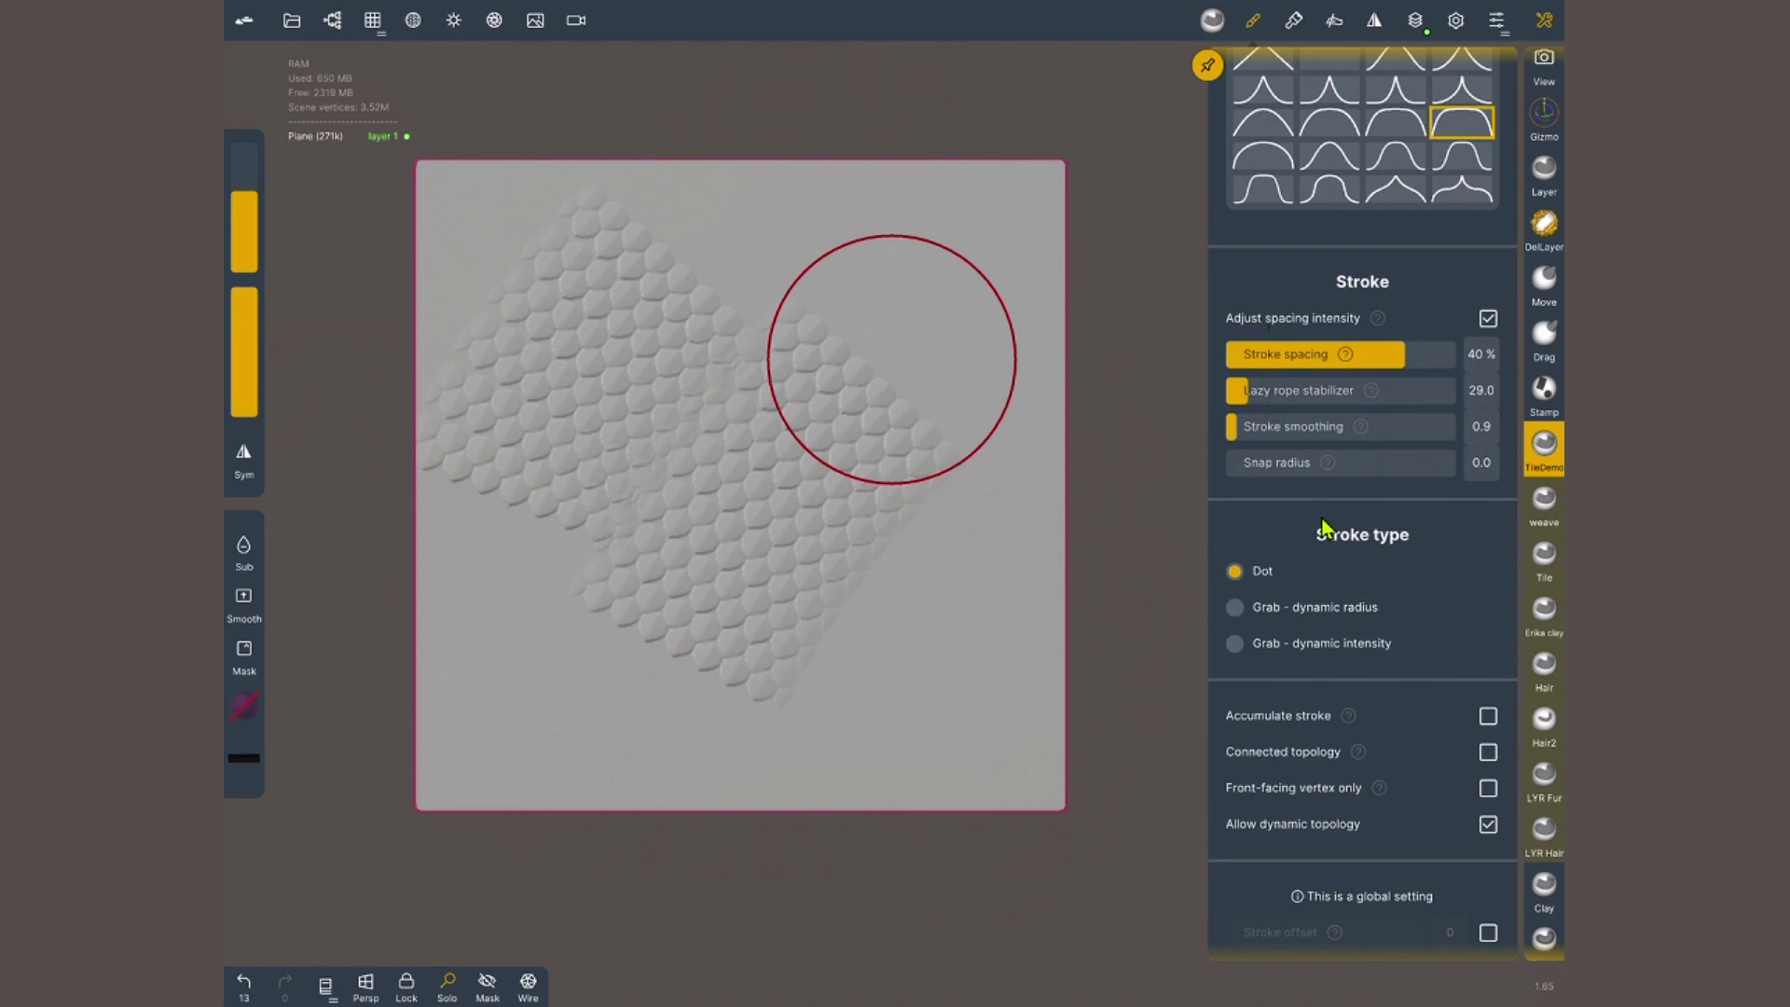
- Set TileDemo's tread-plate alpha to repeat in Tiling - Y and use the Screen project method
{"action": "scroll", "coordinate": [1324, 527], "scroll_direction": "up", "scroll_amount": 3}
{"action": "scroll", "coordinate": [1324, 526], "scroll_direction": "up", "scroll_amount": 7}
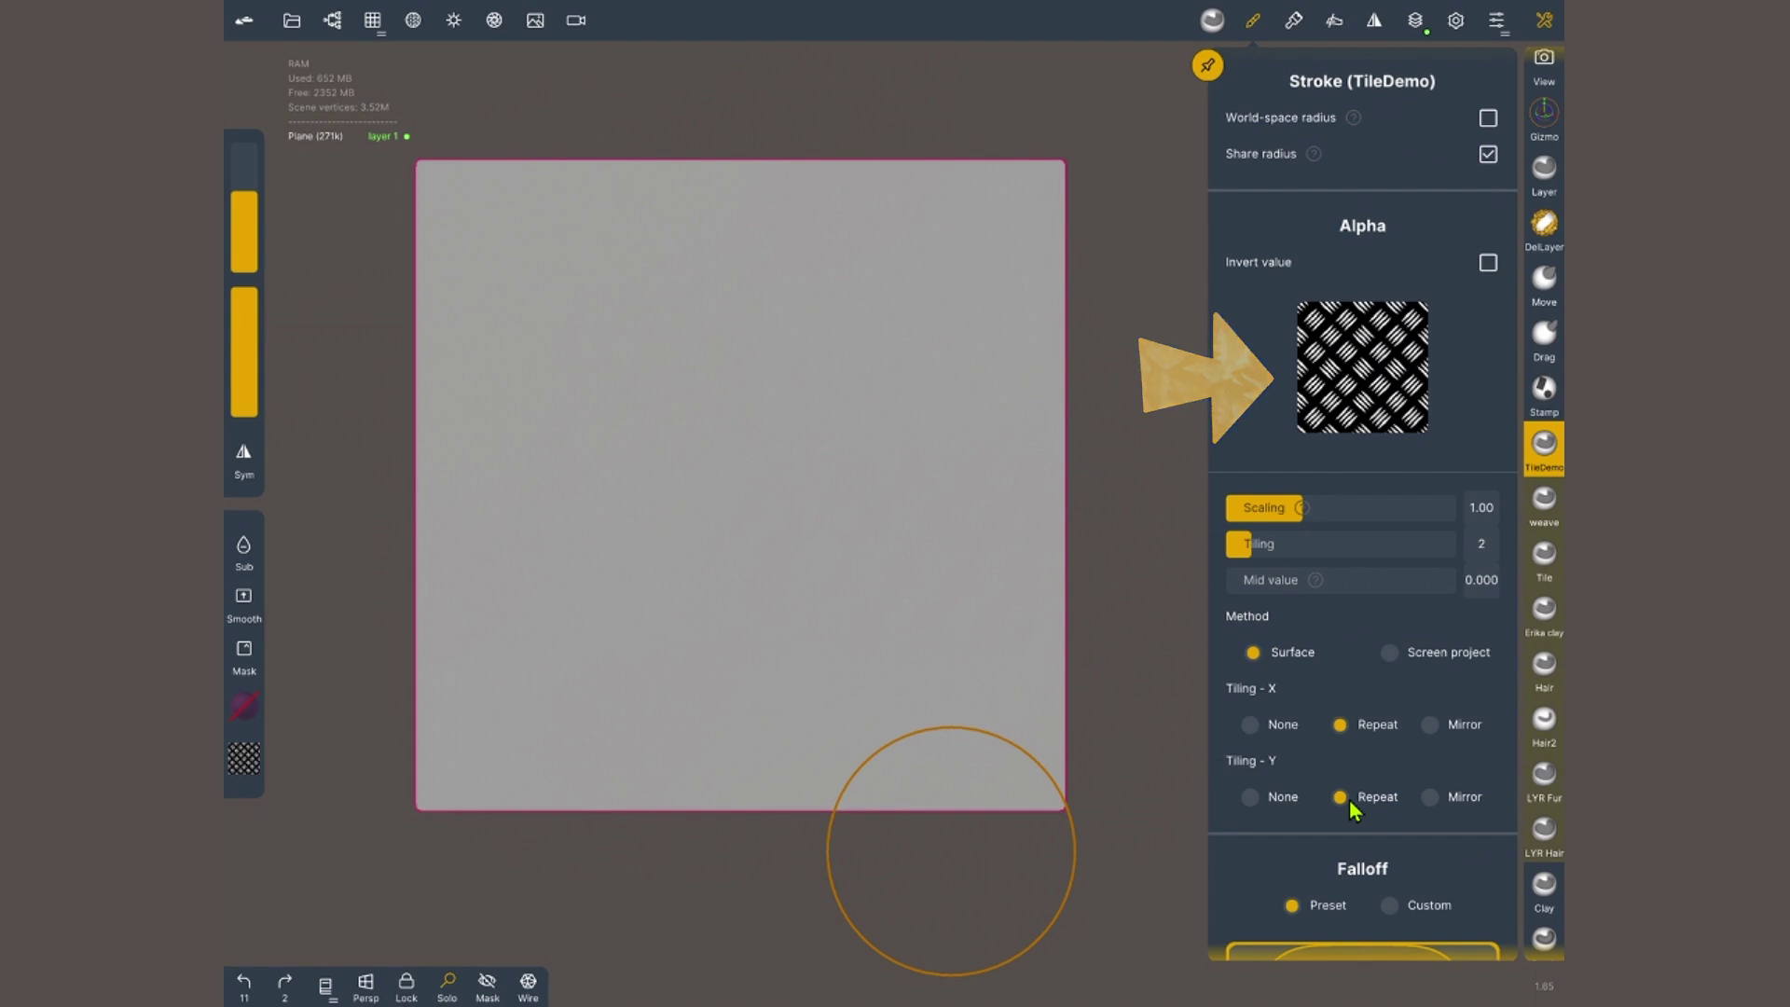
{"action": "left_click", "coordinate": [1351, 798]}
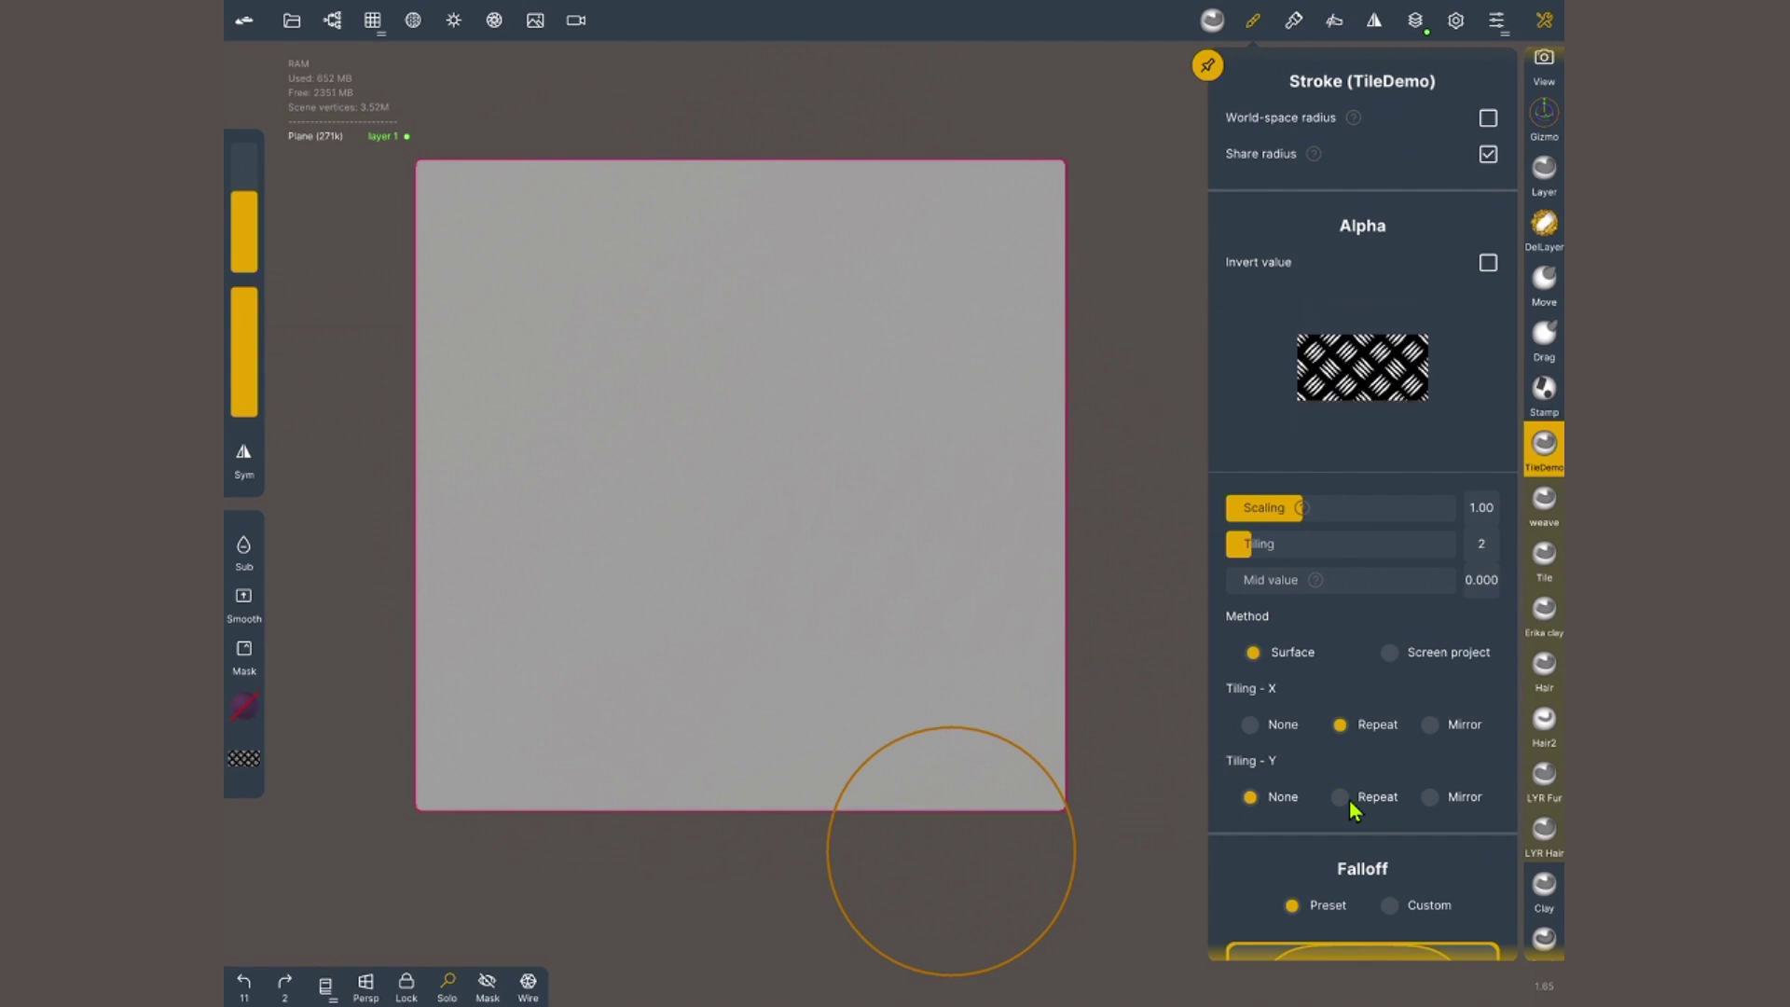
{"action": "left_click", "coordinate": [1392, 653]}
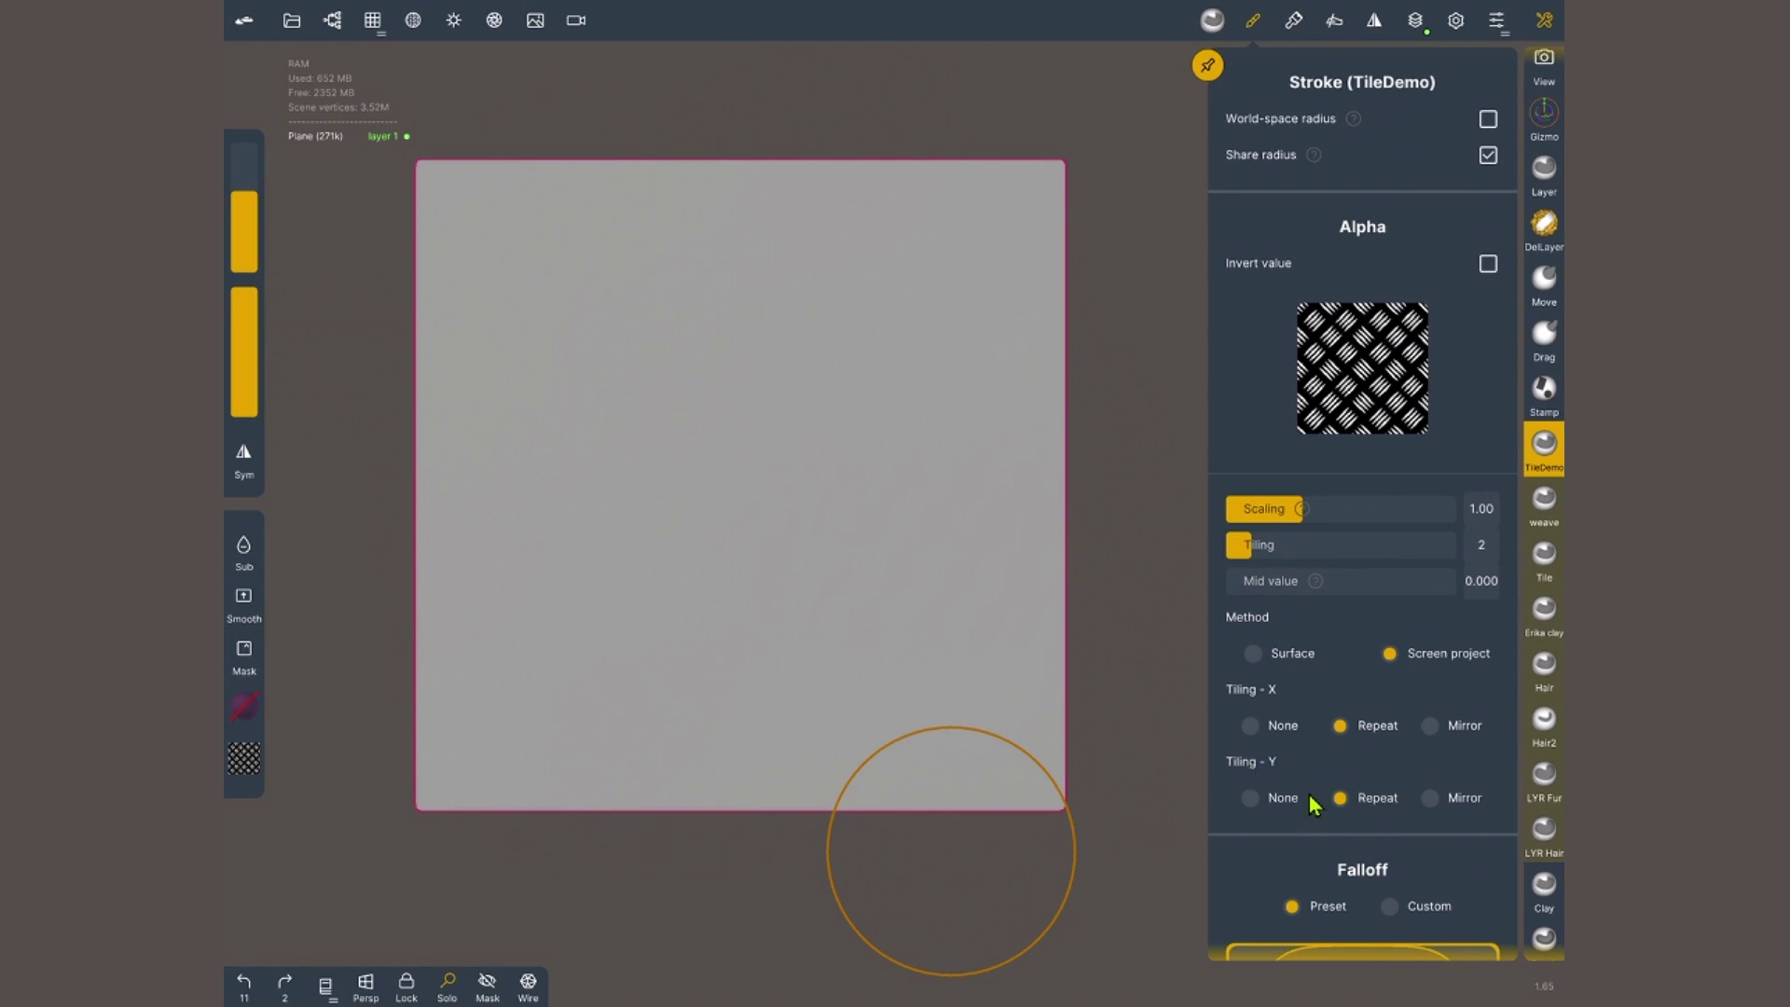
- Brush the screen-projected tread-plate pattern across the tilted plane and over the sphere, undoing the first trial stroke
{"action": "mouse_move", "coordinate": [867, 182]}
{"action": "left_mouse_down"}
{"action": "mouse_move", "coordinate": [444, 332]}
{"action": "mouse_move", "coordinate": [939, 372]}
{"action": "mouse_move", "coordinate": [1011, 304]}
{"action": "mouse_move", "coordinate": [779, 579]}
{"action": "mouse_move", "coordinate": [444, 663]}
{"action": "mouse_move", "coordinate": [787, 767]}
{"action": "mouse_move", "coordinate": [1064, 244]}
{"action": "mouse_move", "coordinate": [716, 208]}
{"action": "left_mouse_up"}
{"action": "key", "text": "ctrl+z"}
{"action": "left_click_drag", "start_coordinate": [1128, 419], "coordinate": [1129, 569]}
{"action": "mouse_move", "coordinate": [909, 610]}
{"action": "left_mouse_down"}
{"action": "mouse_move", "coordinate": [887, 472]}
{"action": "mouse_move", "coordinate": [688, 460]}
{"action": "mouse_move", "coordinate": [596, 512]}
{"action": "mouse_move", "coordinate": [777, 580]}
{"action": "mouse_move", "coordinate": [880, 572]}
{"action": "mouse_move", "coordinate": [688, 628]}
{"action": "mouse_move", "coordinate": [516, 616]}
{"action": "left_mouse_up"}
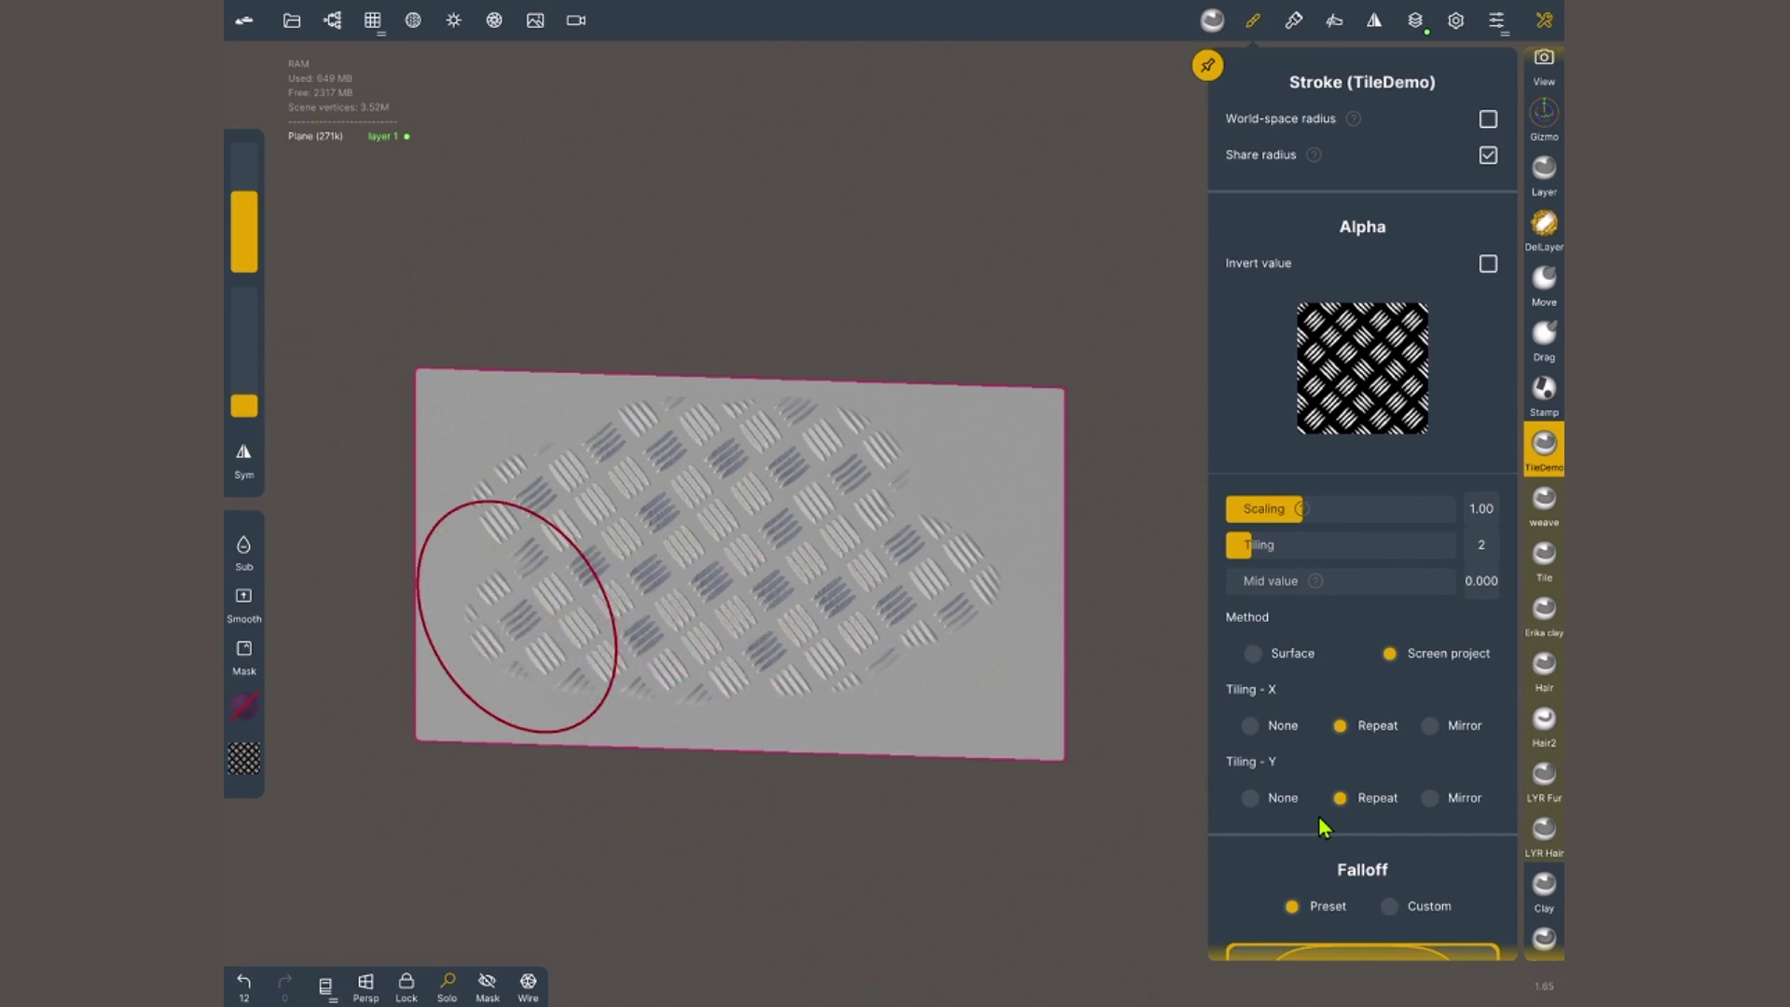
{"action": "left_click_drag", "start_coordinate": [1129, 569], "coordinate": [1129, 420]}
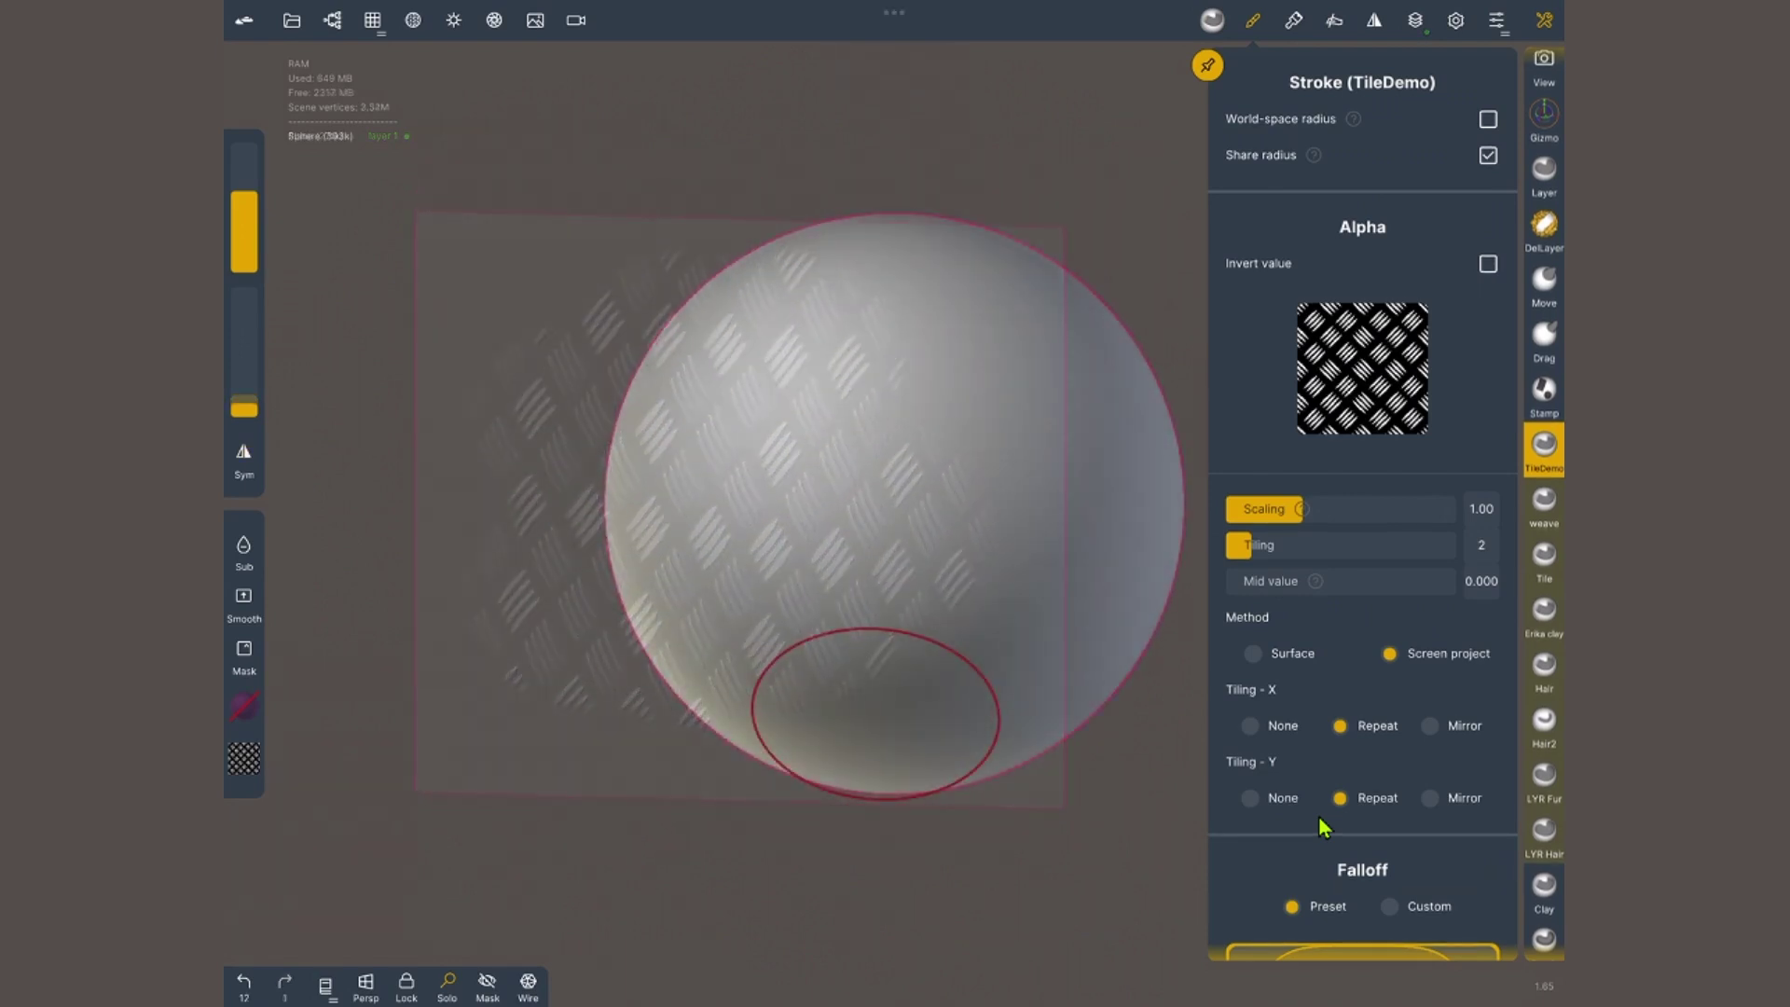
{"action": "mouse_move", "coordinate": [879, 699]}
{"action": "left_mouse_down"}
{"action": "mouse_move", "coordinate": [1087, 540]}
{"action": "mouse_move", "coordinate": [659, 448]}
{"action": "mouse_move", "coordinate": [1009, 280]}
{"action": "mouse_move", "coordinate": [808, 780]}
{"action": "left_mouse_up"}
{"action": "left_click_drag", "start_coordinate": [447, 522], "coordinate": [720, 519]}
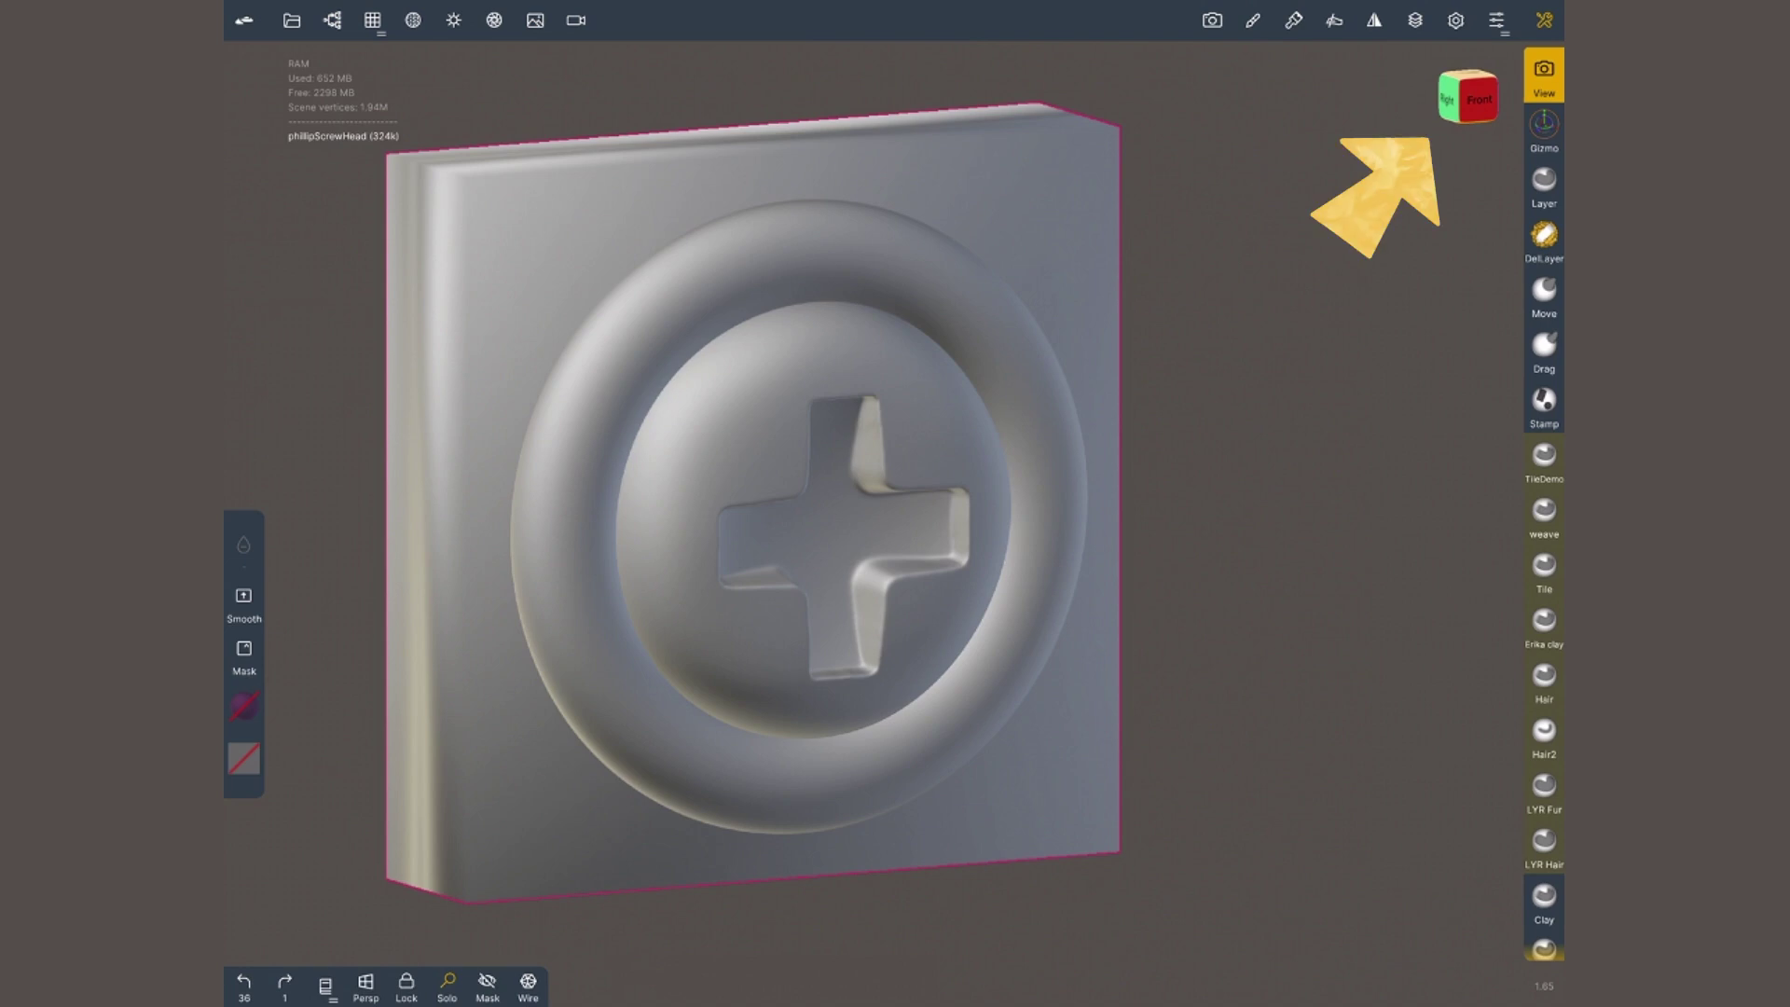
- Align the camera to the Front view of the screw head, lock its rotation, and frame the square plate to fill the canvas height
{"action": "left_click", "coordinate": [1491, 116]}
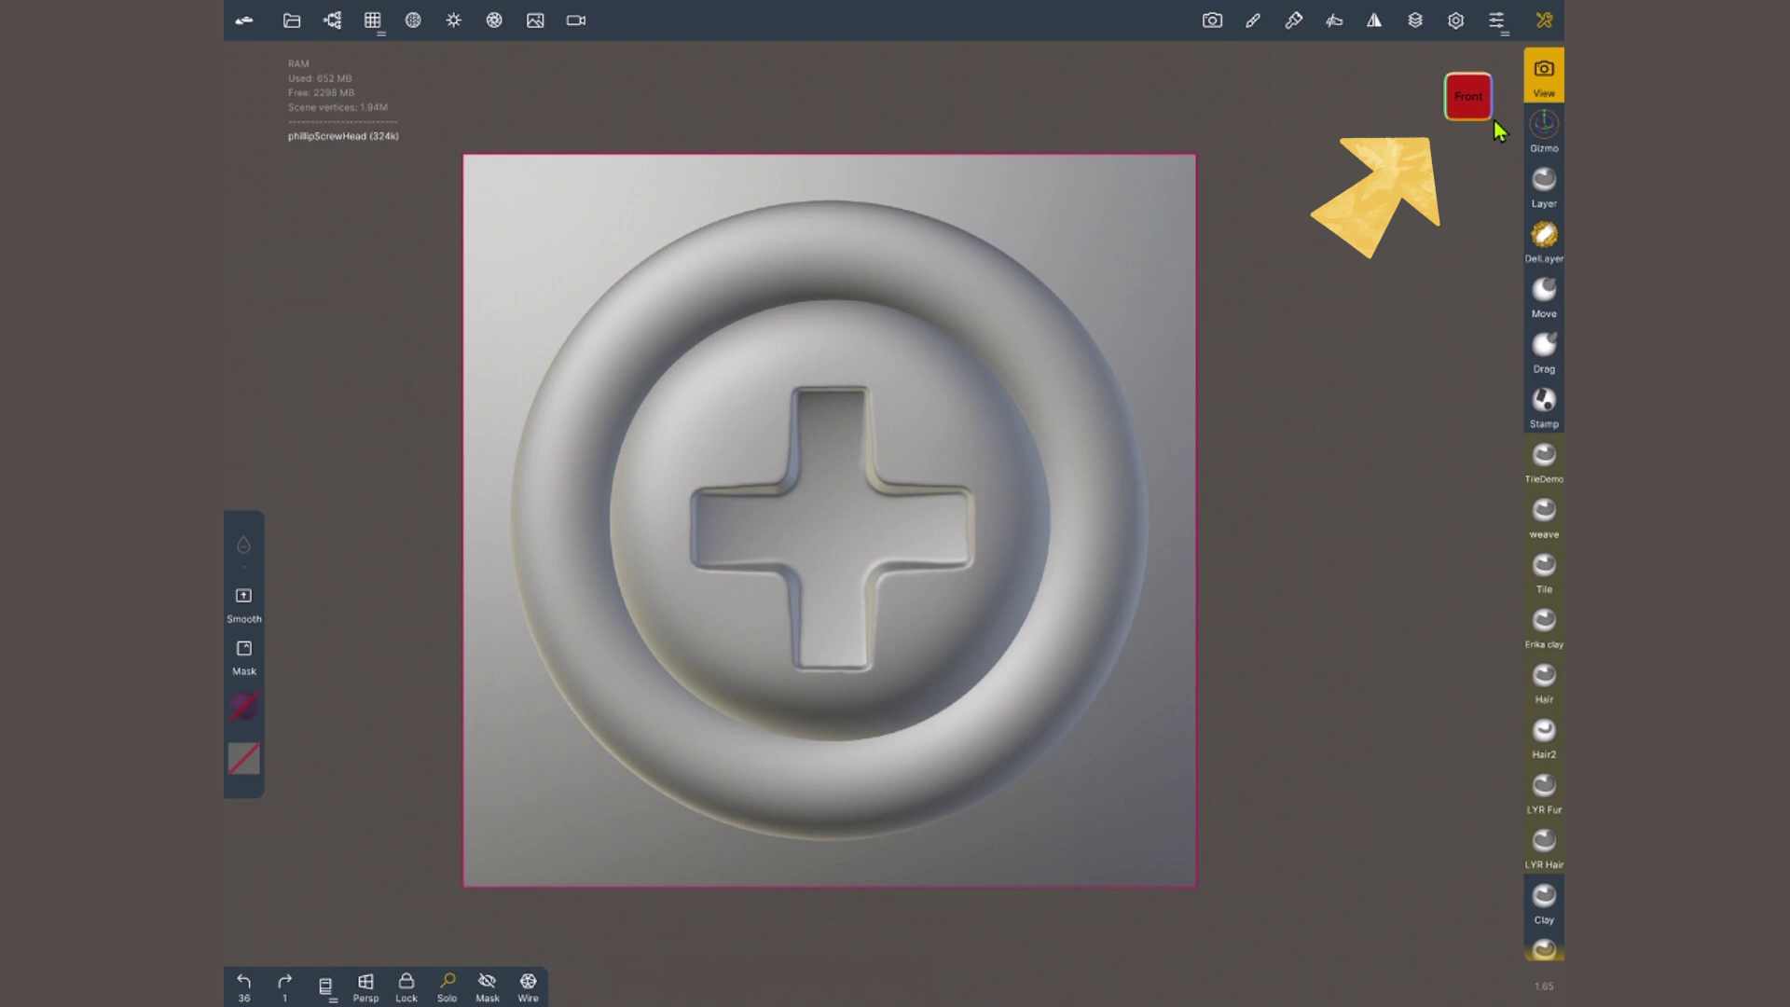
{"action": "left_click", "coordinate": [1492, 117]}
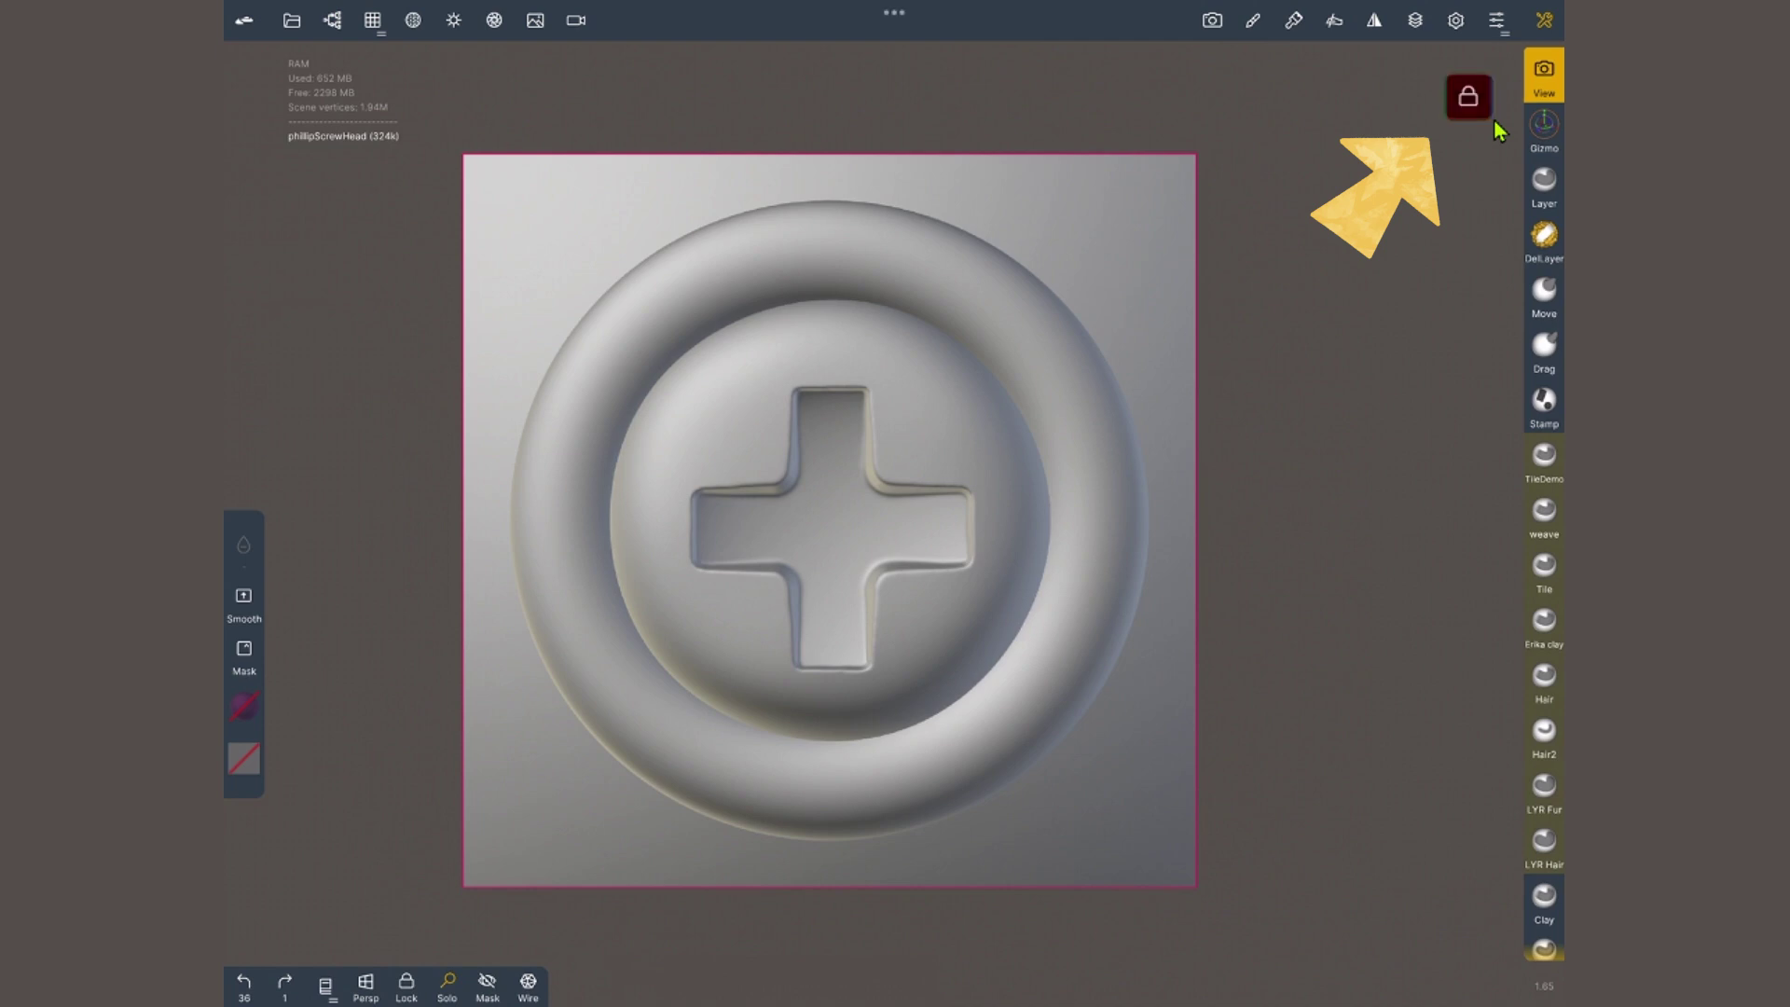
{"action": "scroll", "coordinate": [1494, 121], "scroll_direction": "up", "scroll_amount": 2}
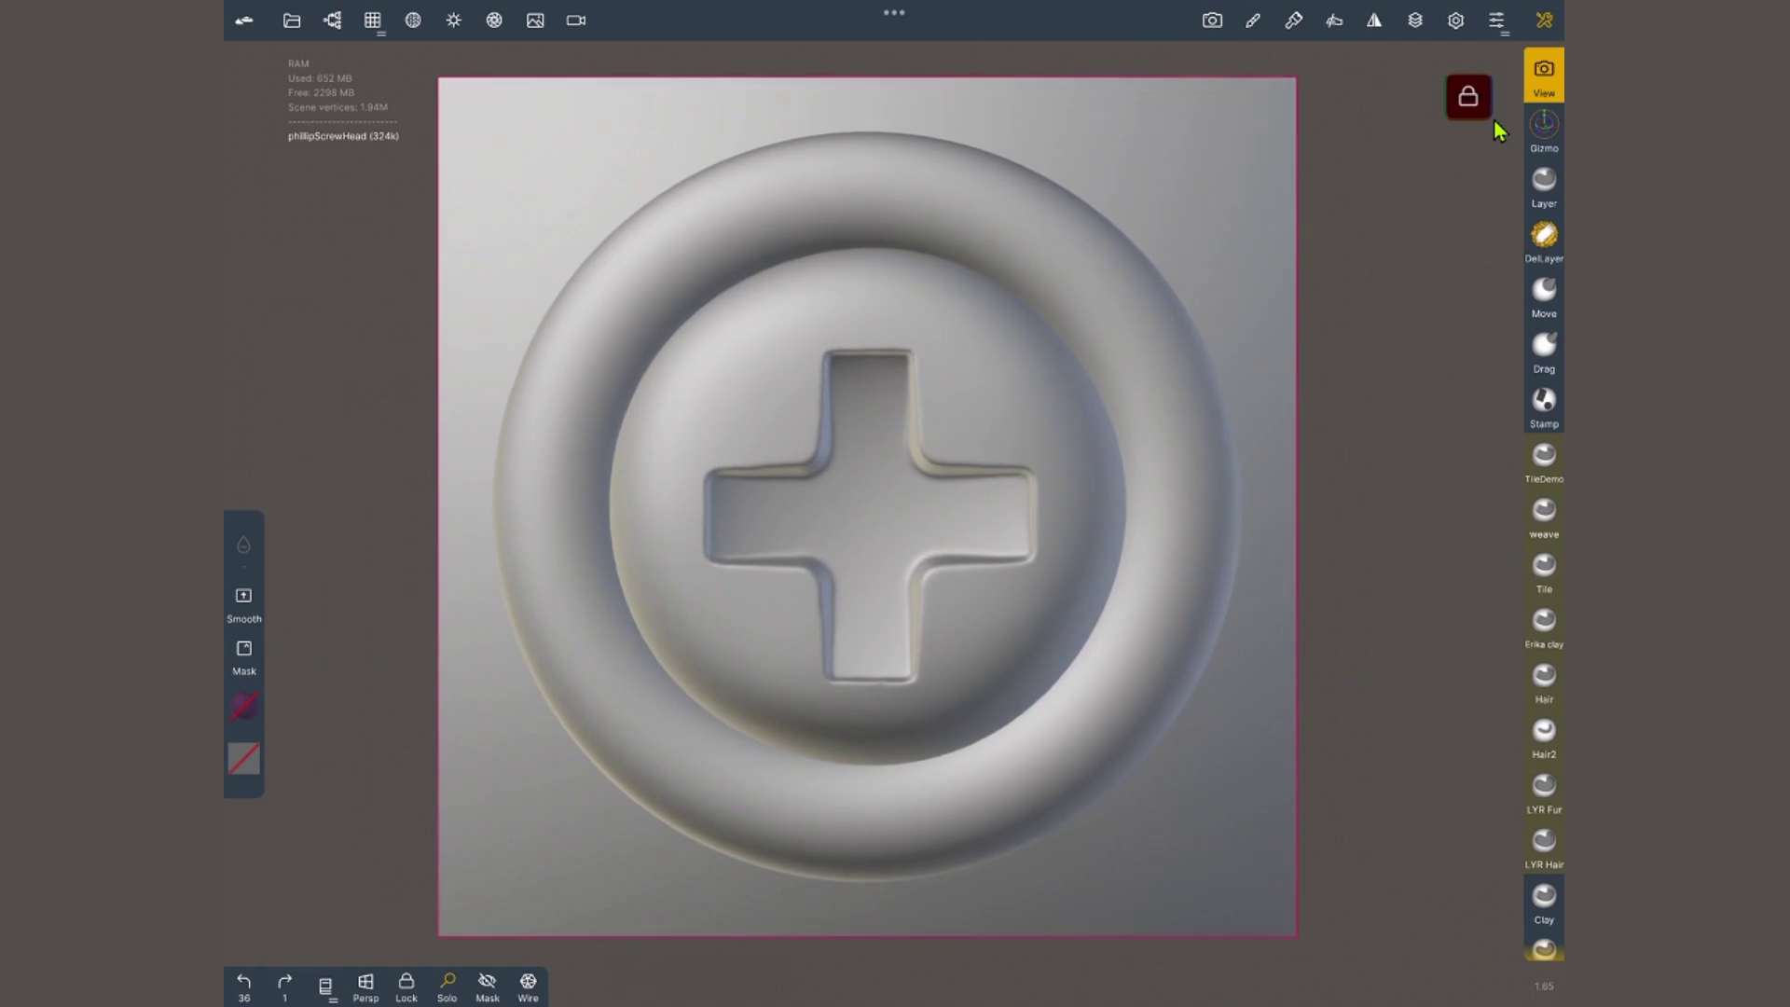
{"action": "scroll", "coordinate": [1497, 129], "scroll_direction": "up", "scroll_amount": 3}
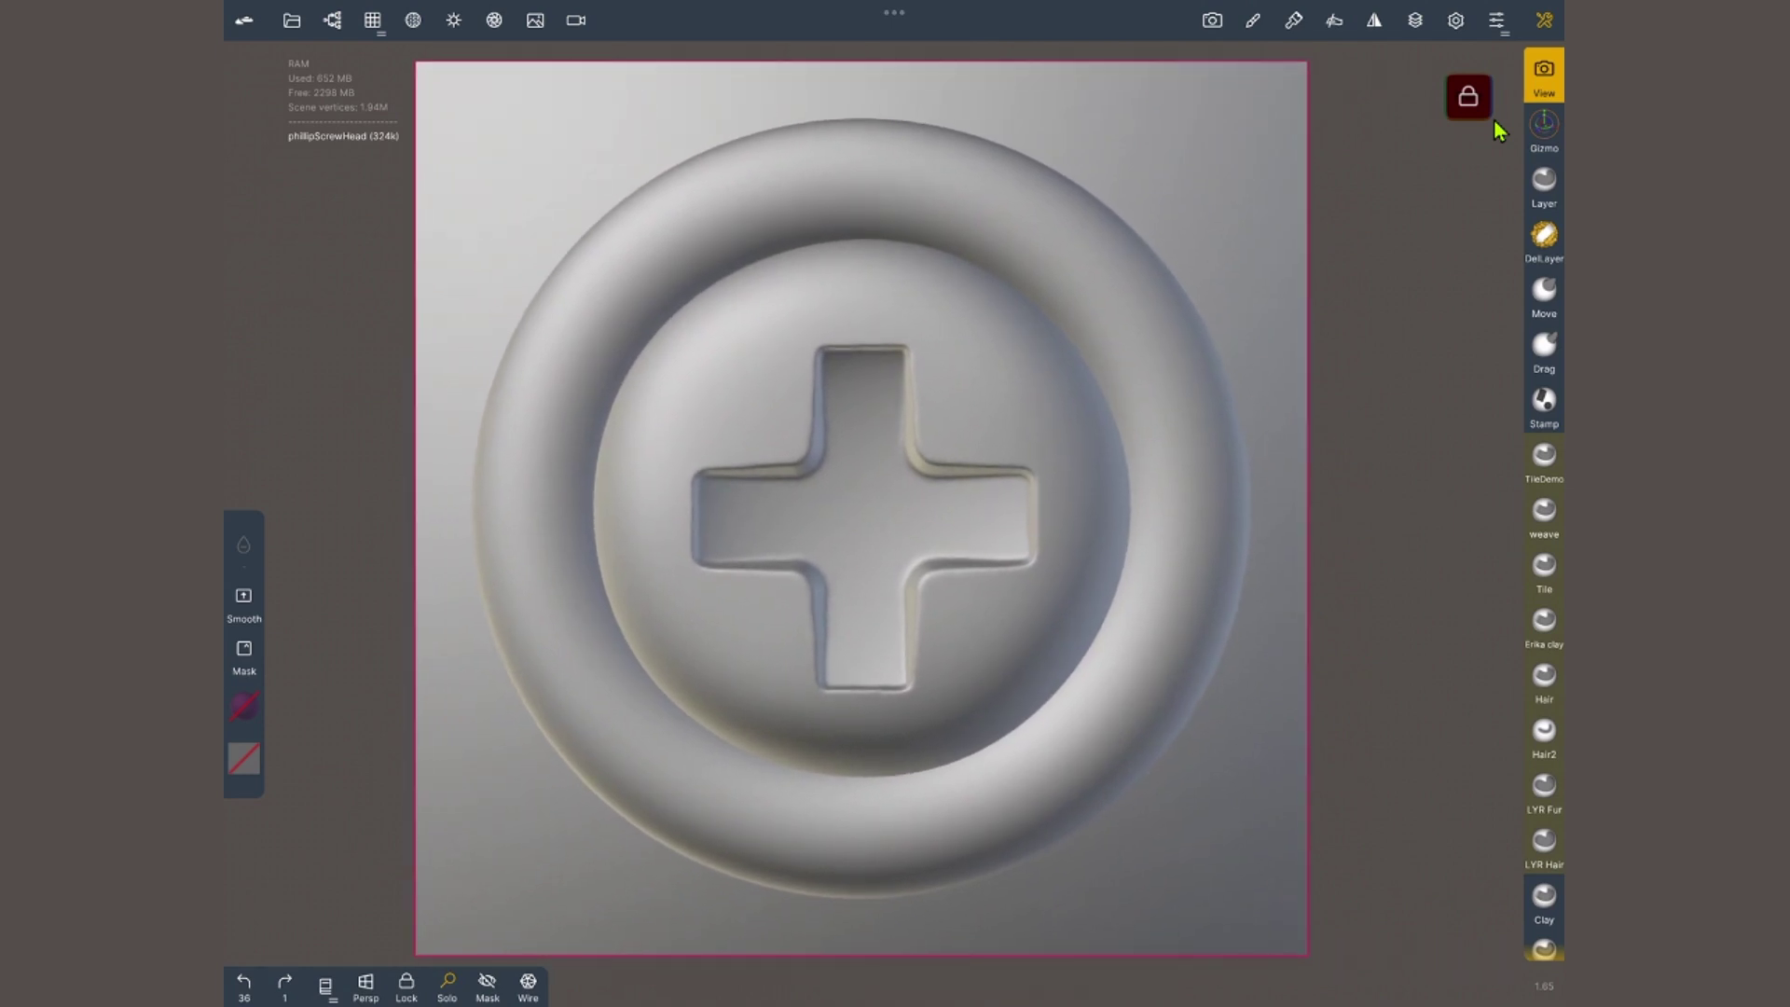
- Turn on the Heightmap debug option for the screw head and check the render resolution in the display settings
{"action": "left_click", "coordinate": [1497, 20]}
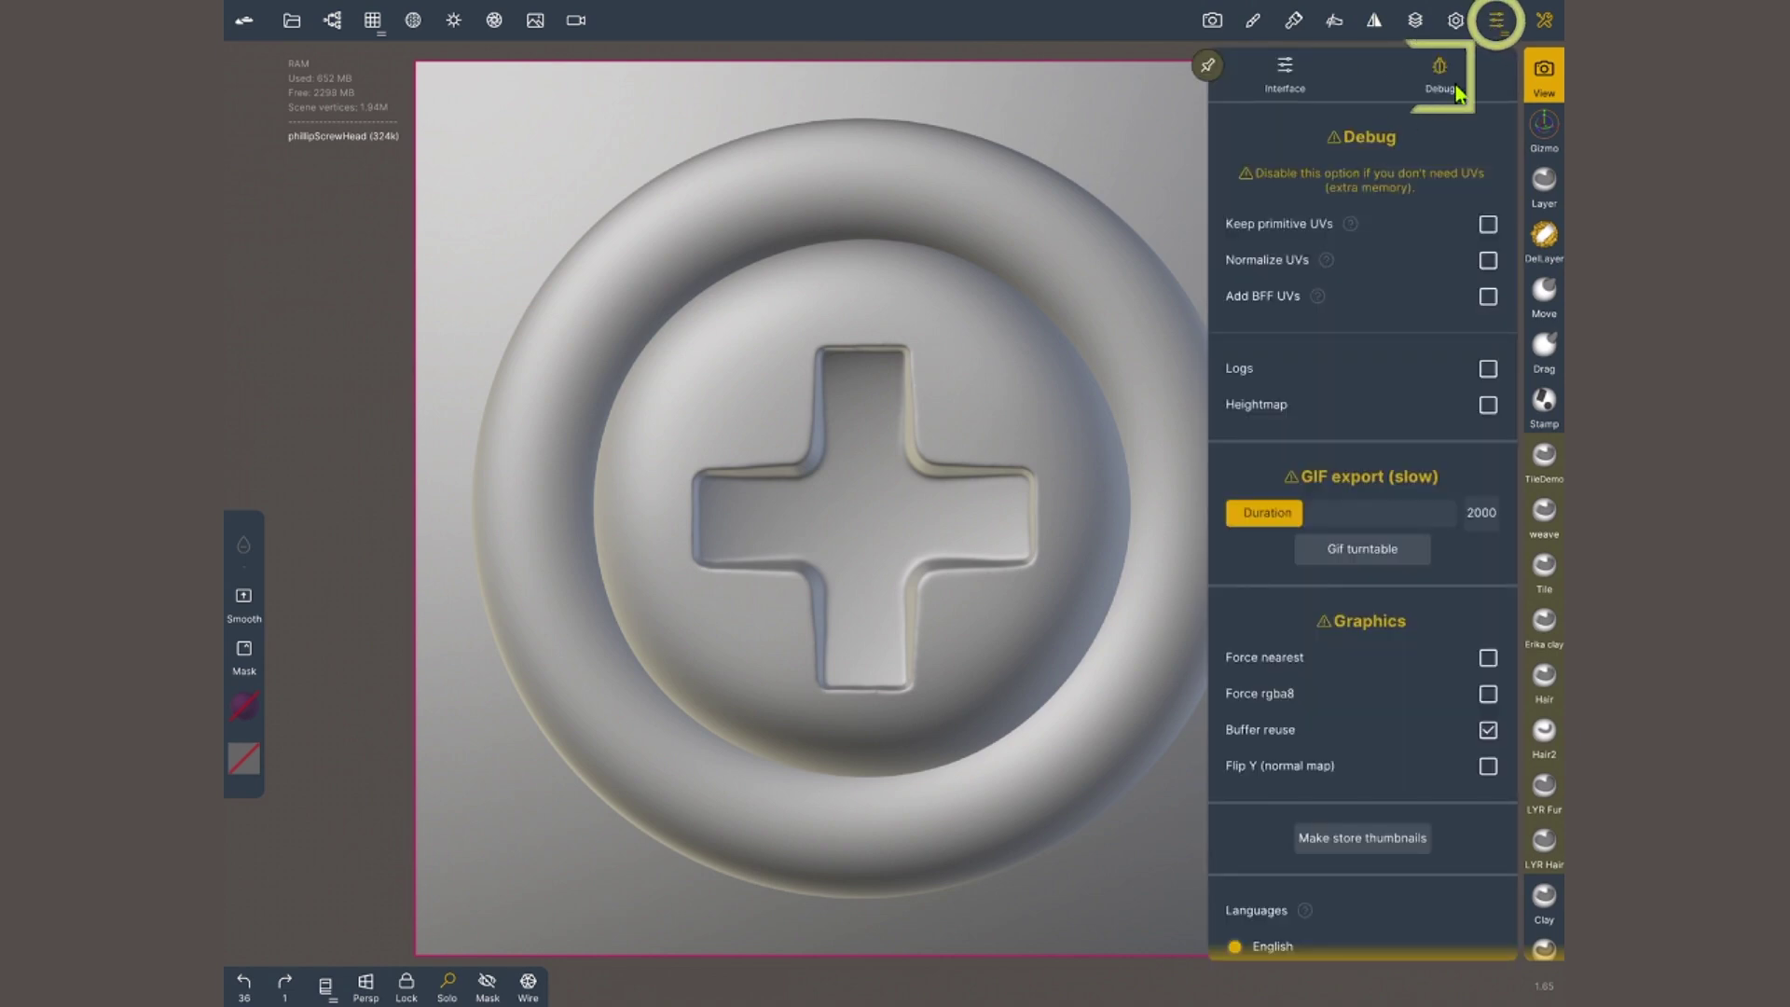
{"action": "left_click", "coordinate": [1495, 421]}
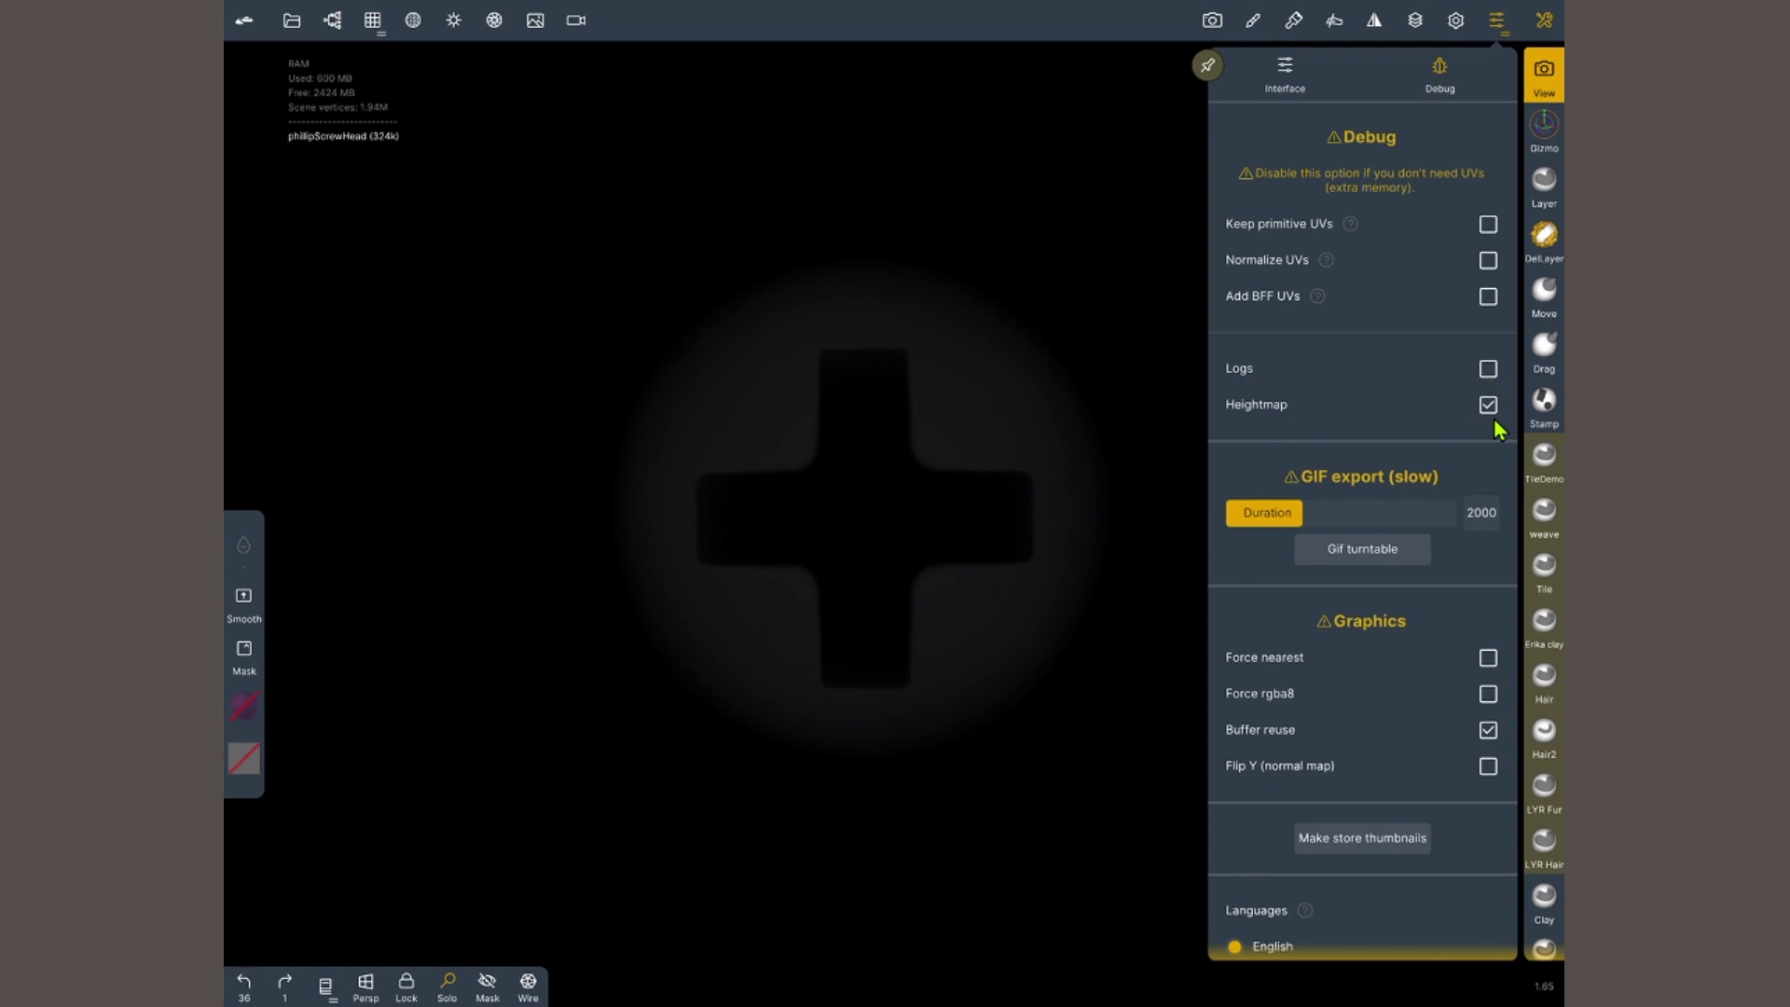
{"action": "left_click", "coordinate": [1496, 421]}
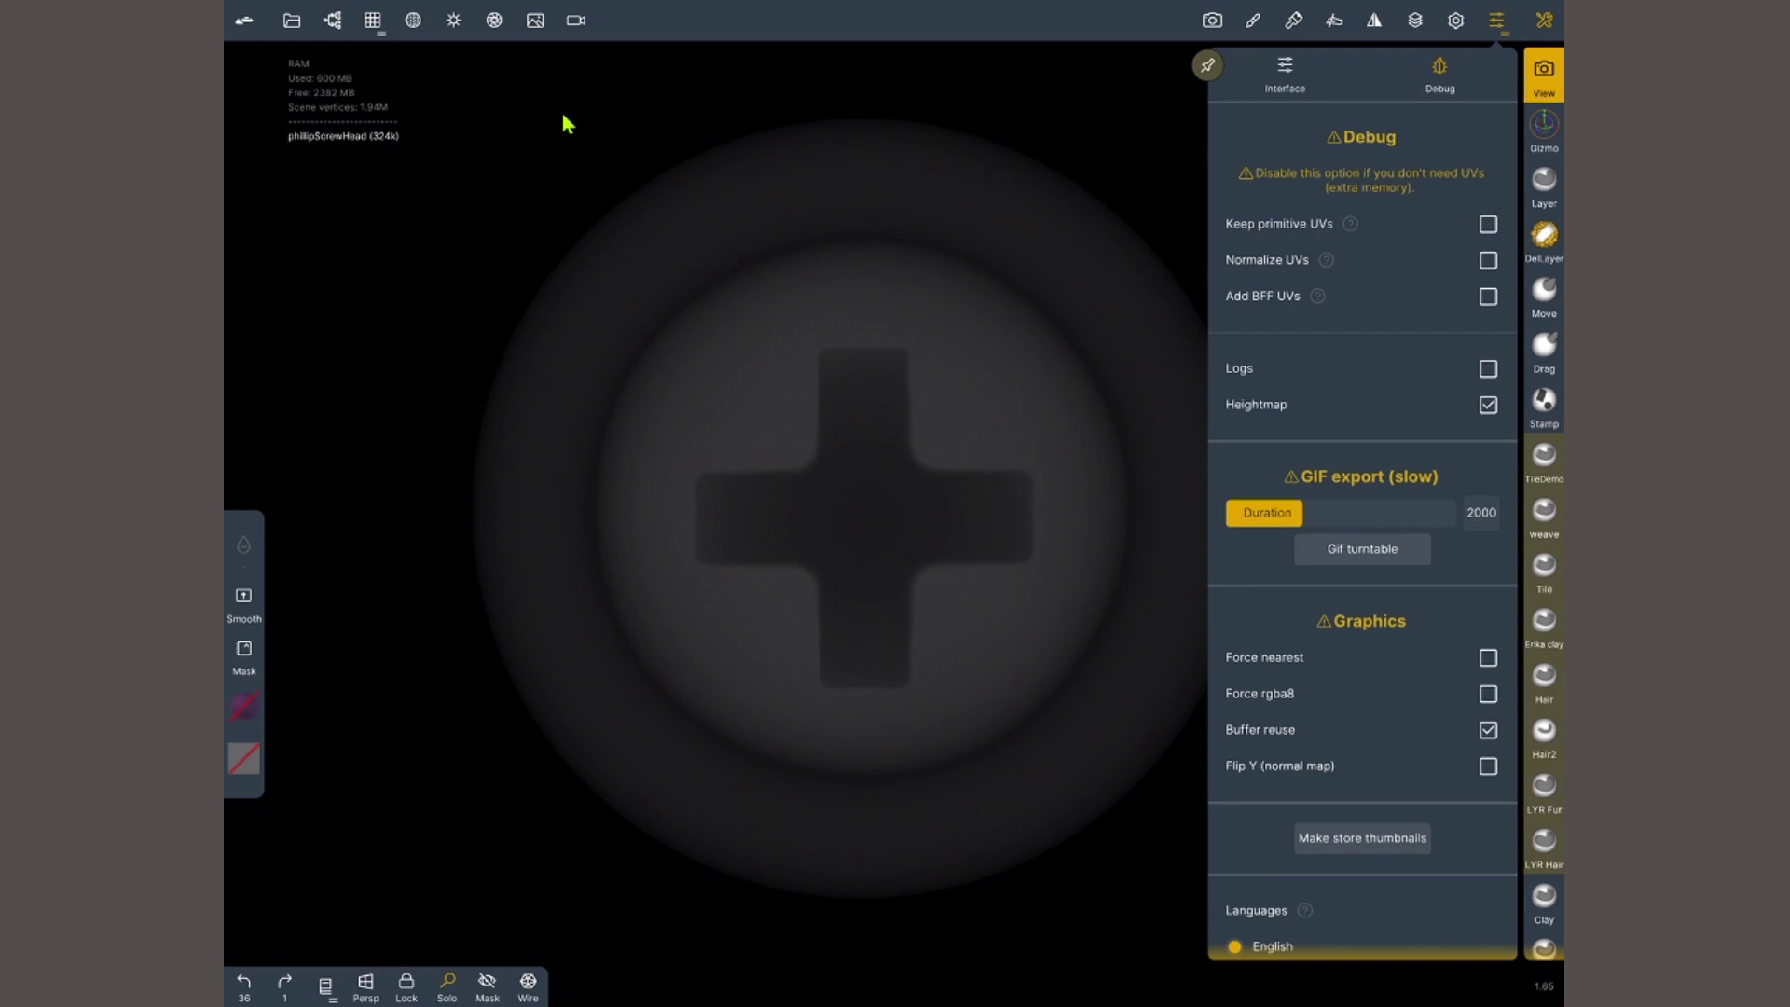
{"action": "left_click", "coordinate": [1456, 20]}
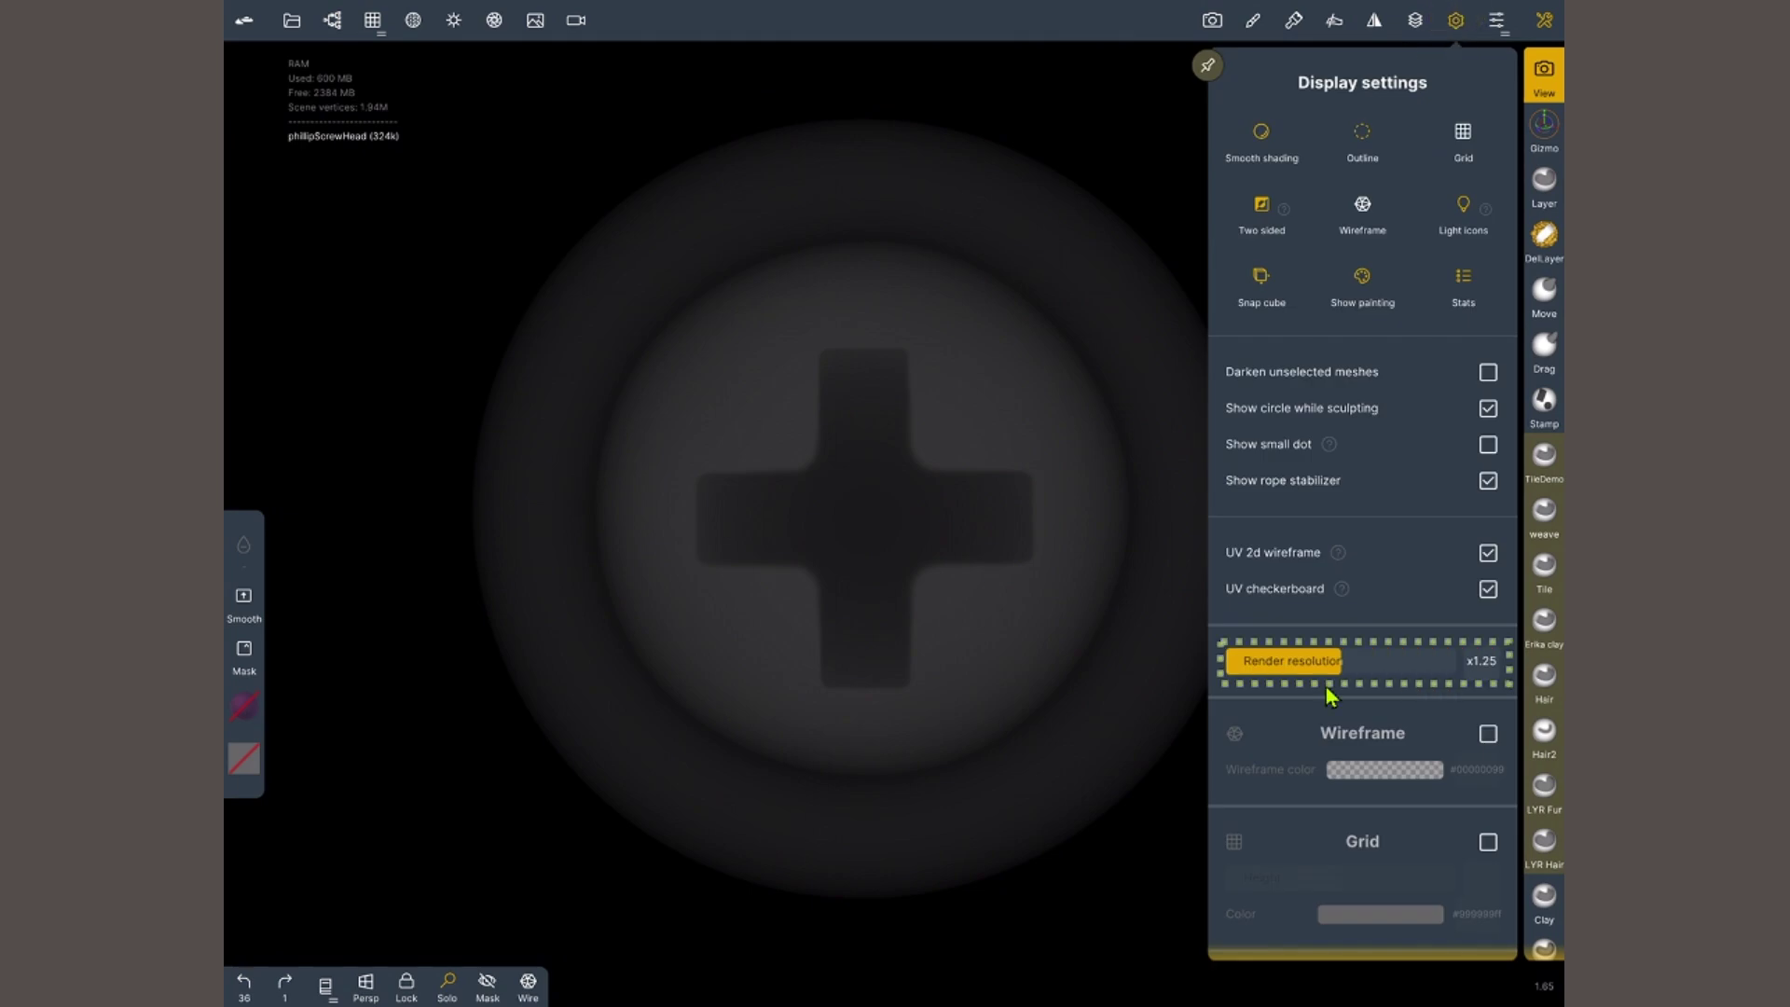
- Export the screw head's heightmap as a PNG at a custom size of 1920 by 1920, and turn off Heightmap
{"action": "left_click", "coordinate": [293, 23]}
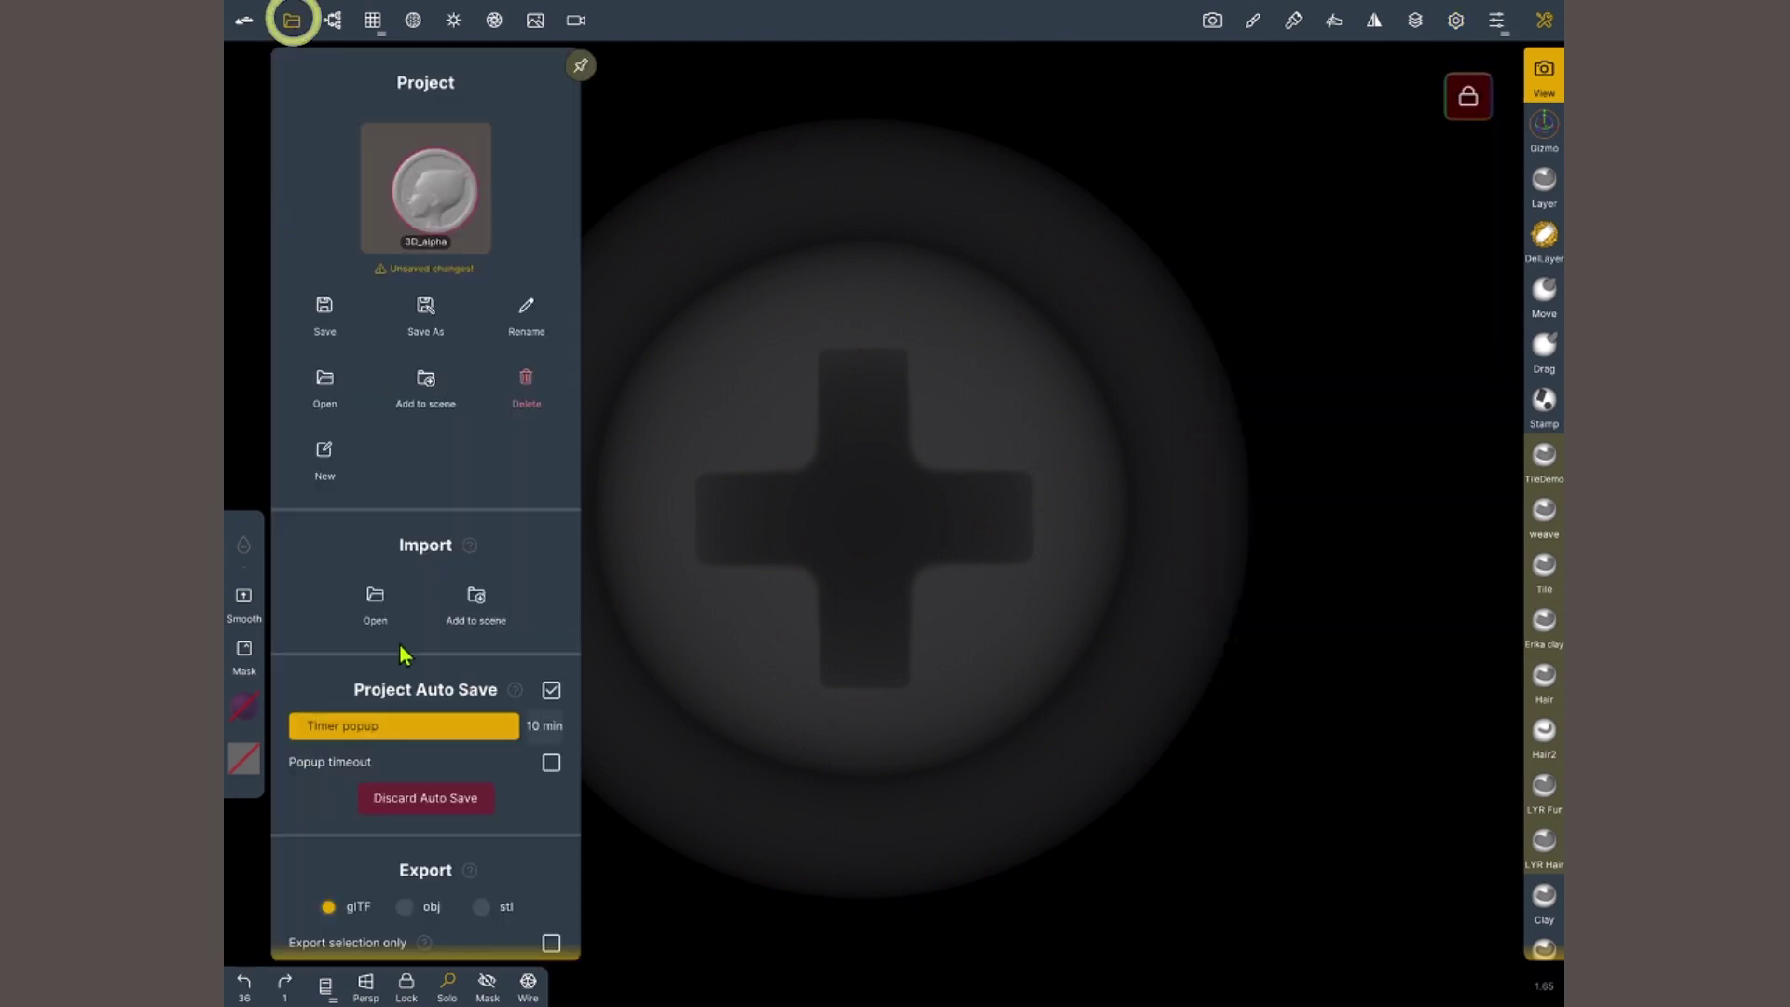
{"action": "scroll", "coordinate": [404, 654], "scroll_direction": "down", "scroll_amount": 10}
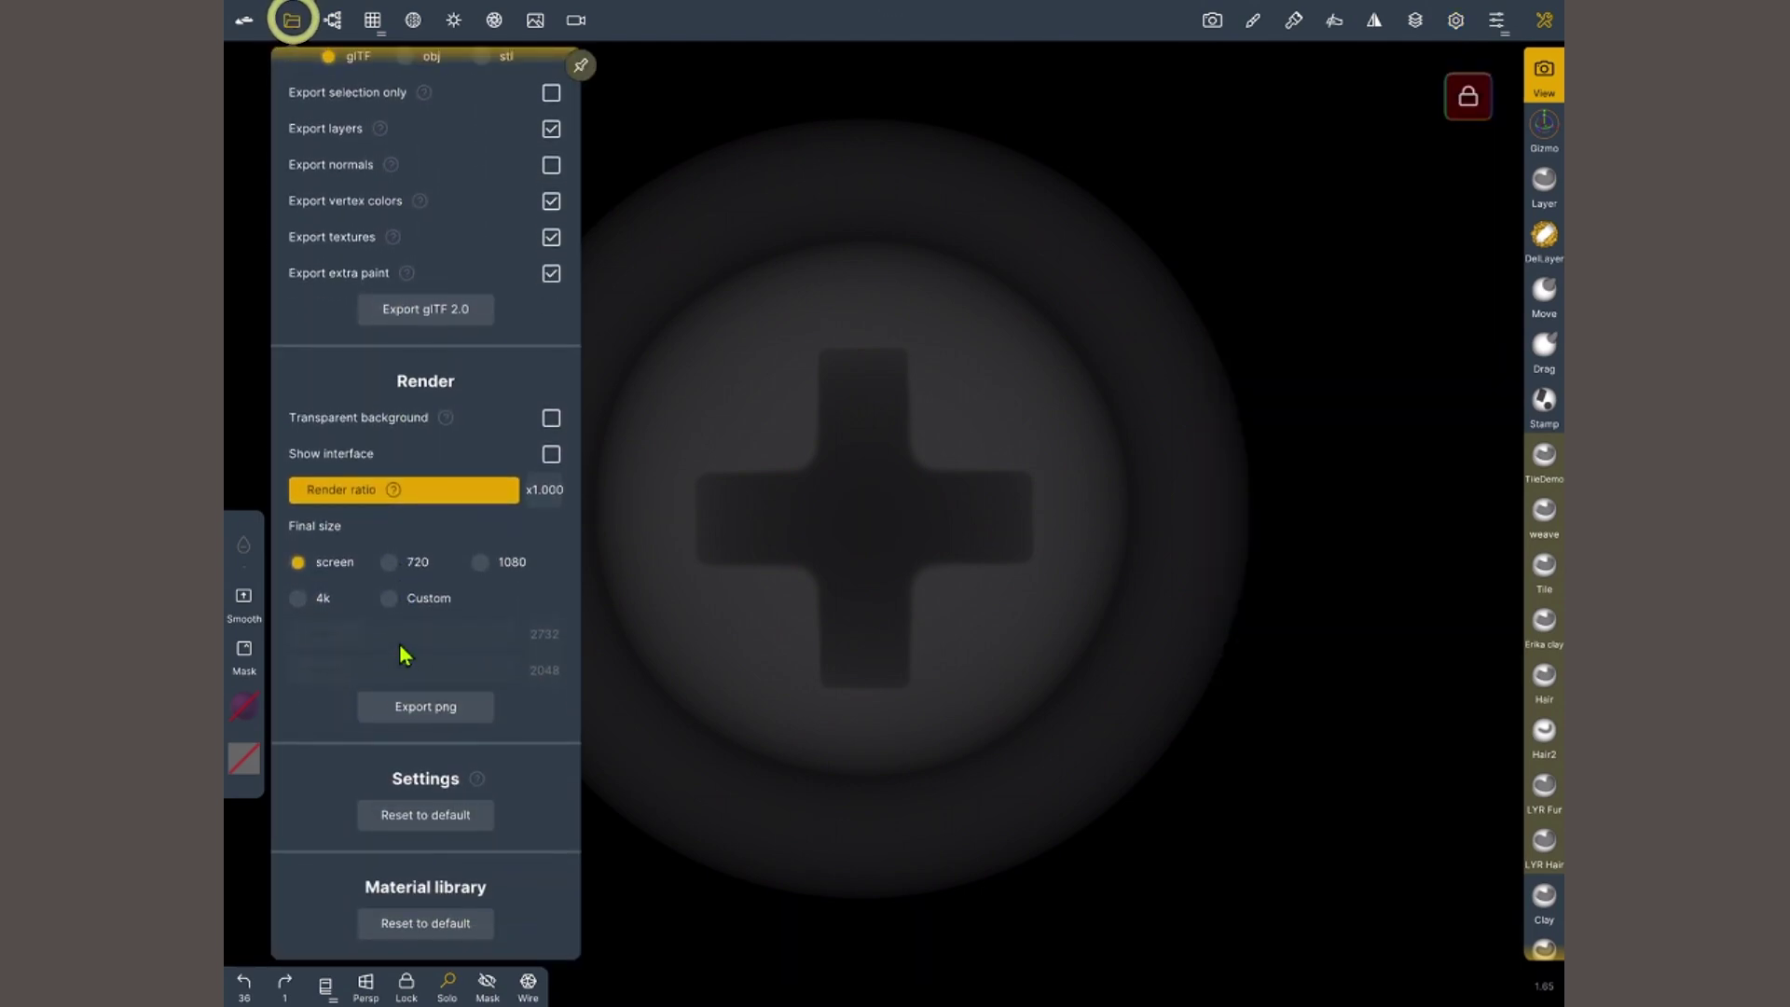
{"action": "left_click", "coordinate": [389, 600]}
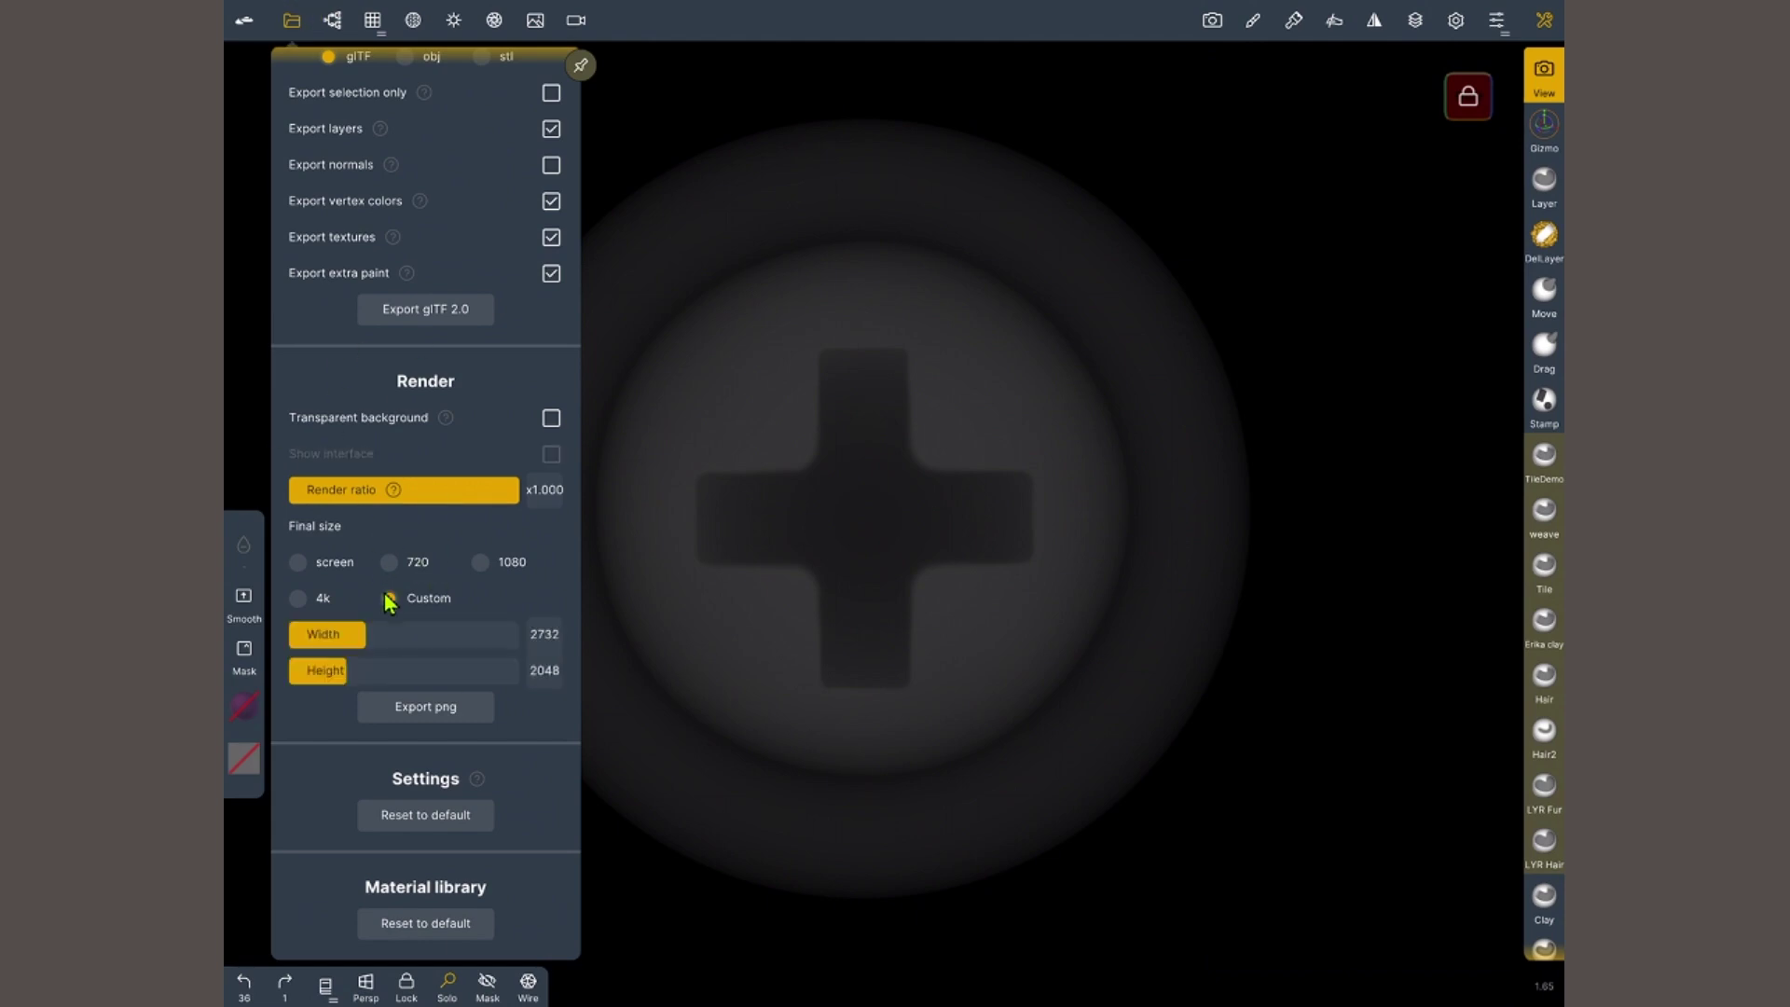
{"action": "type", "text": "1920"}
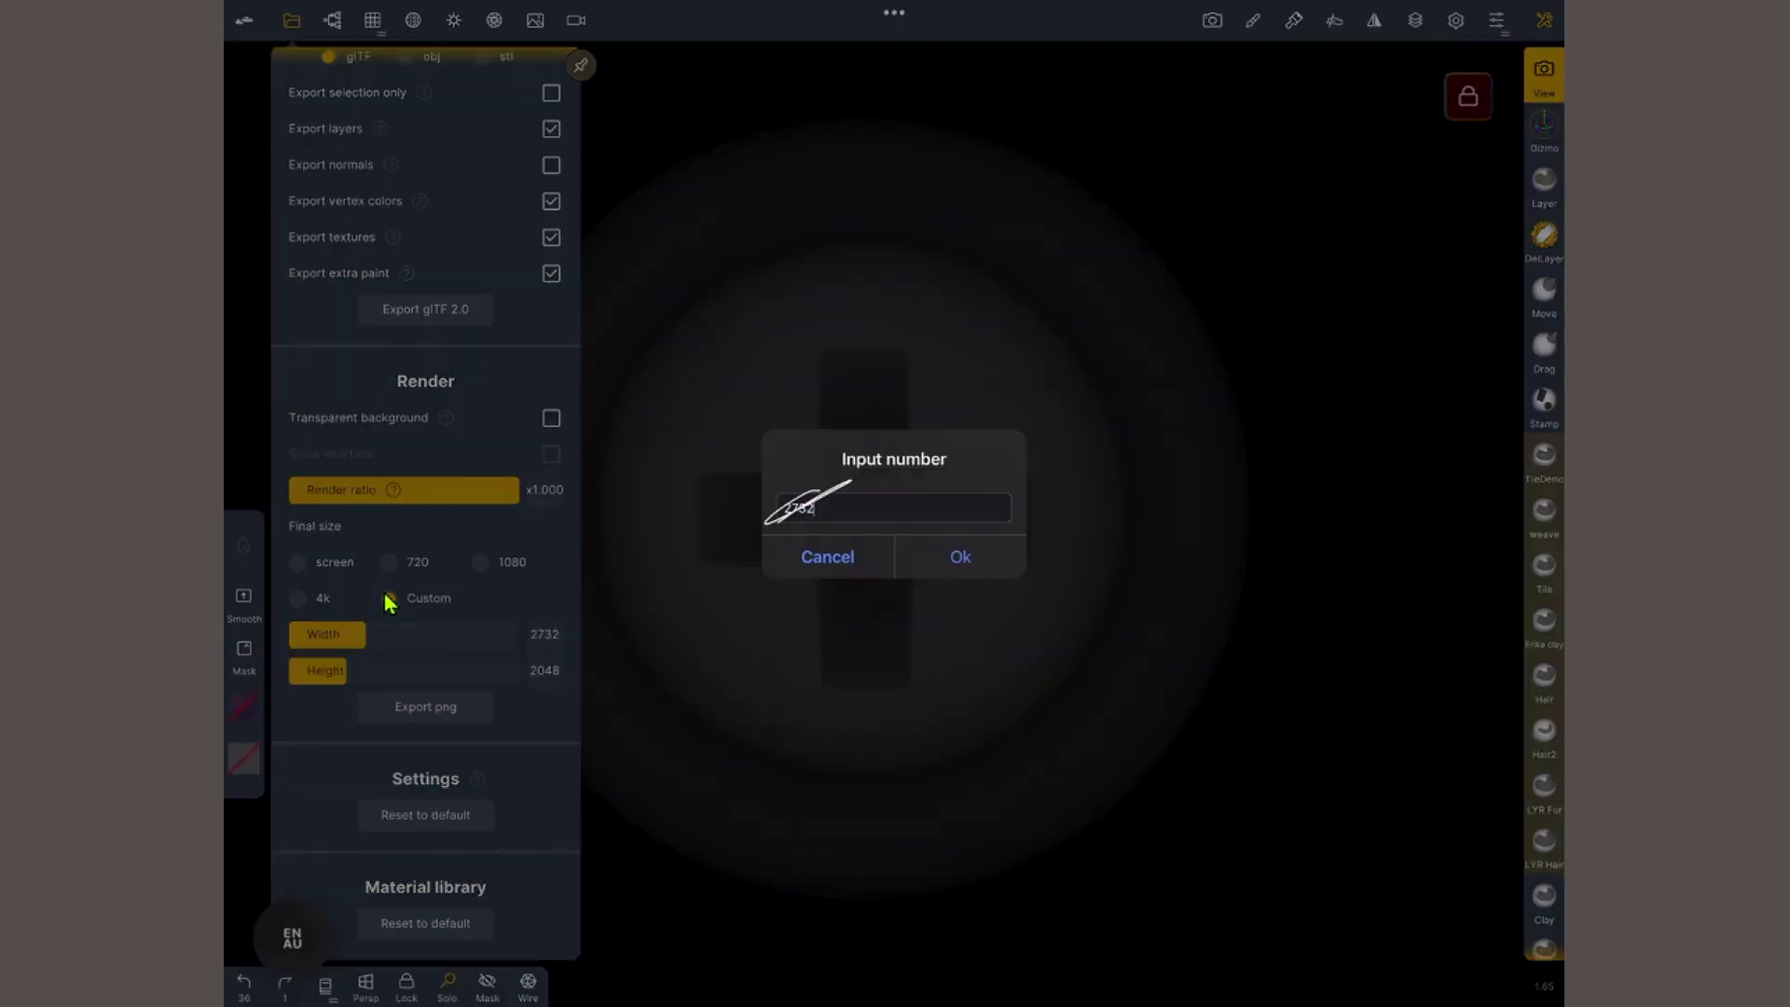
{"action": "key", "text": "Return"}
{"action": "left_click", "coordinate": [544, 670]}
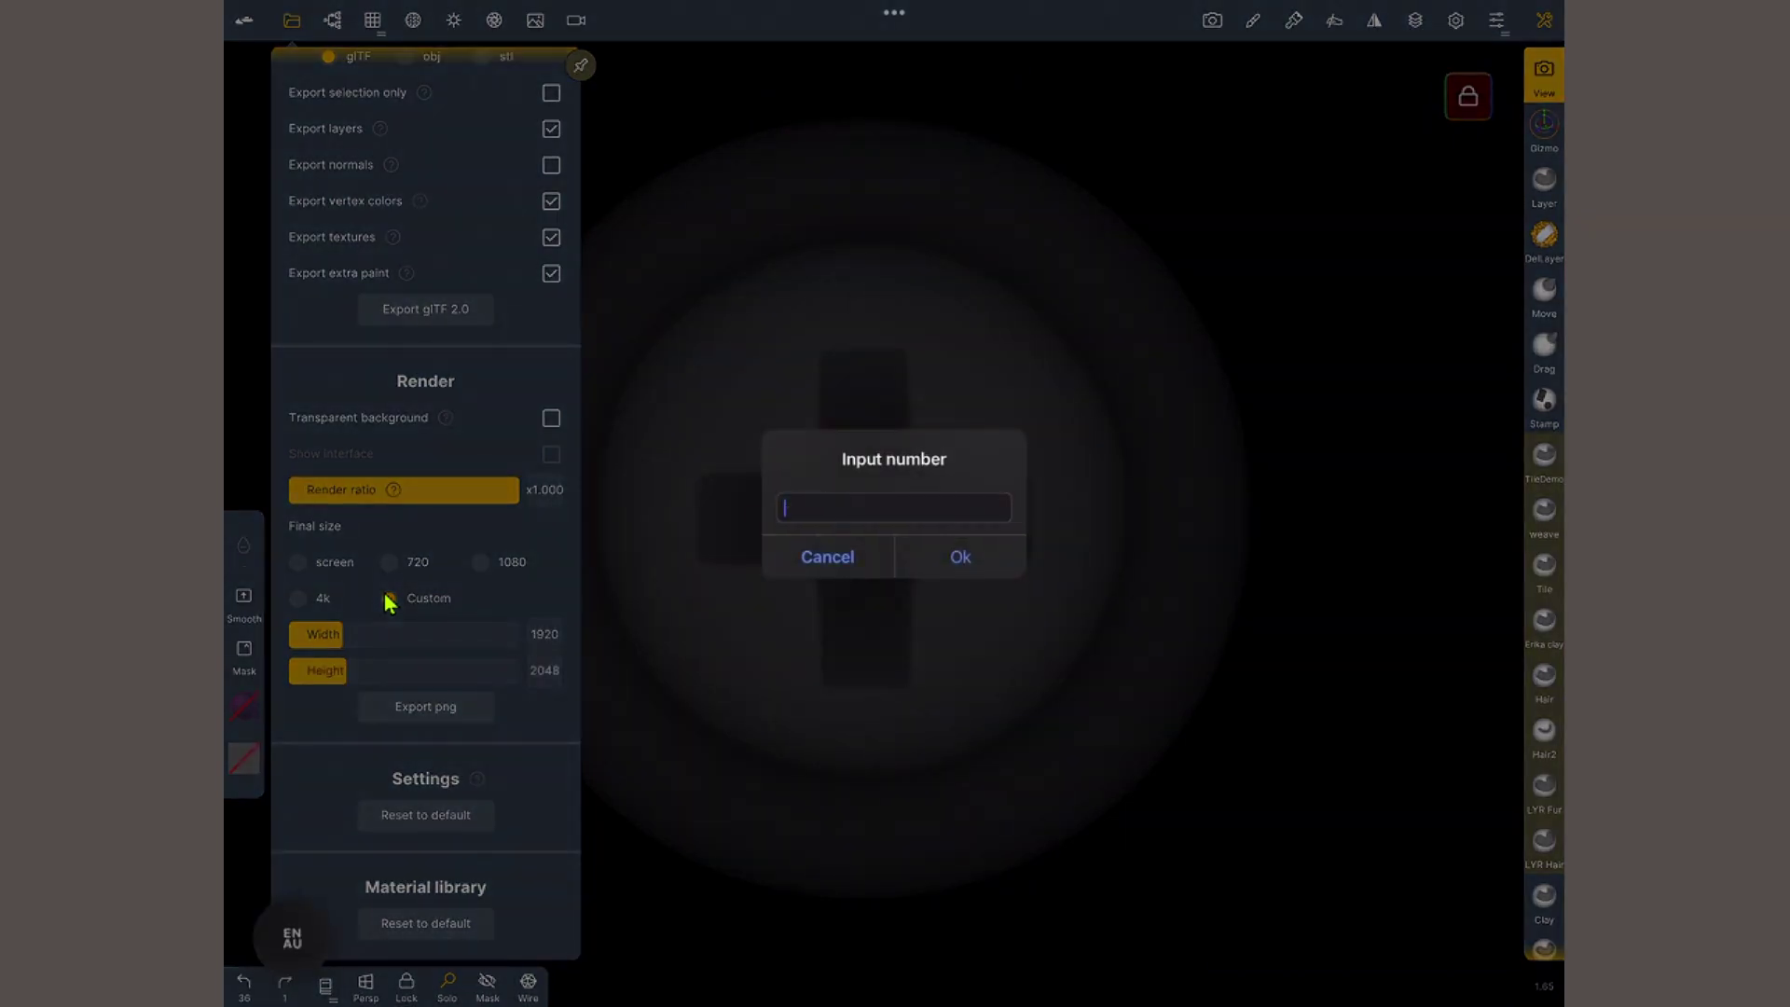
{"action": "type", "text": "1920"}
{"action": "left_click", "coordinate": [960, 556]}
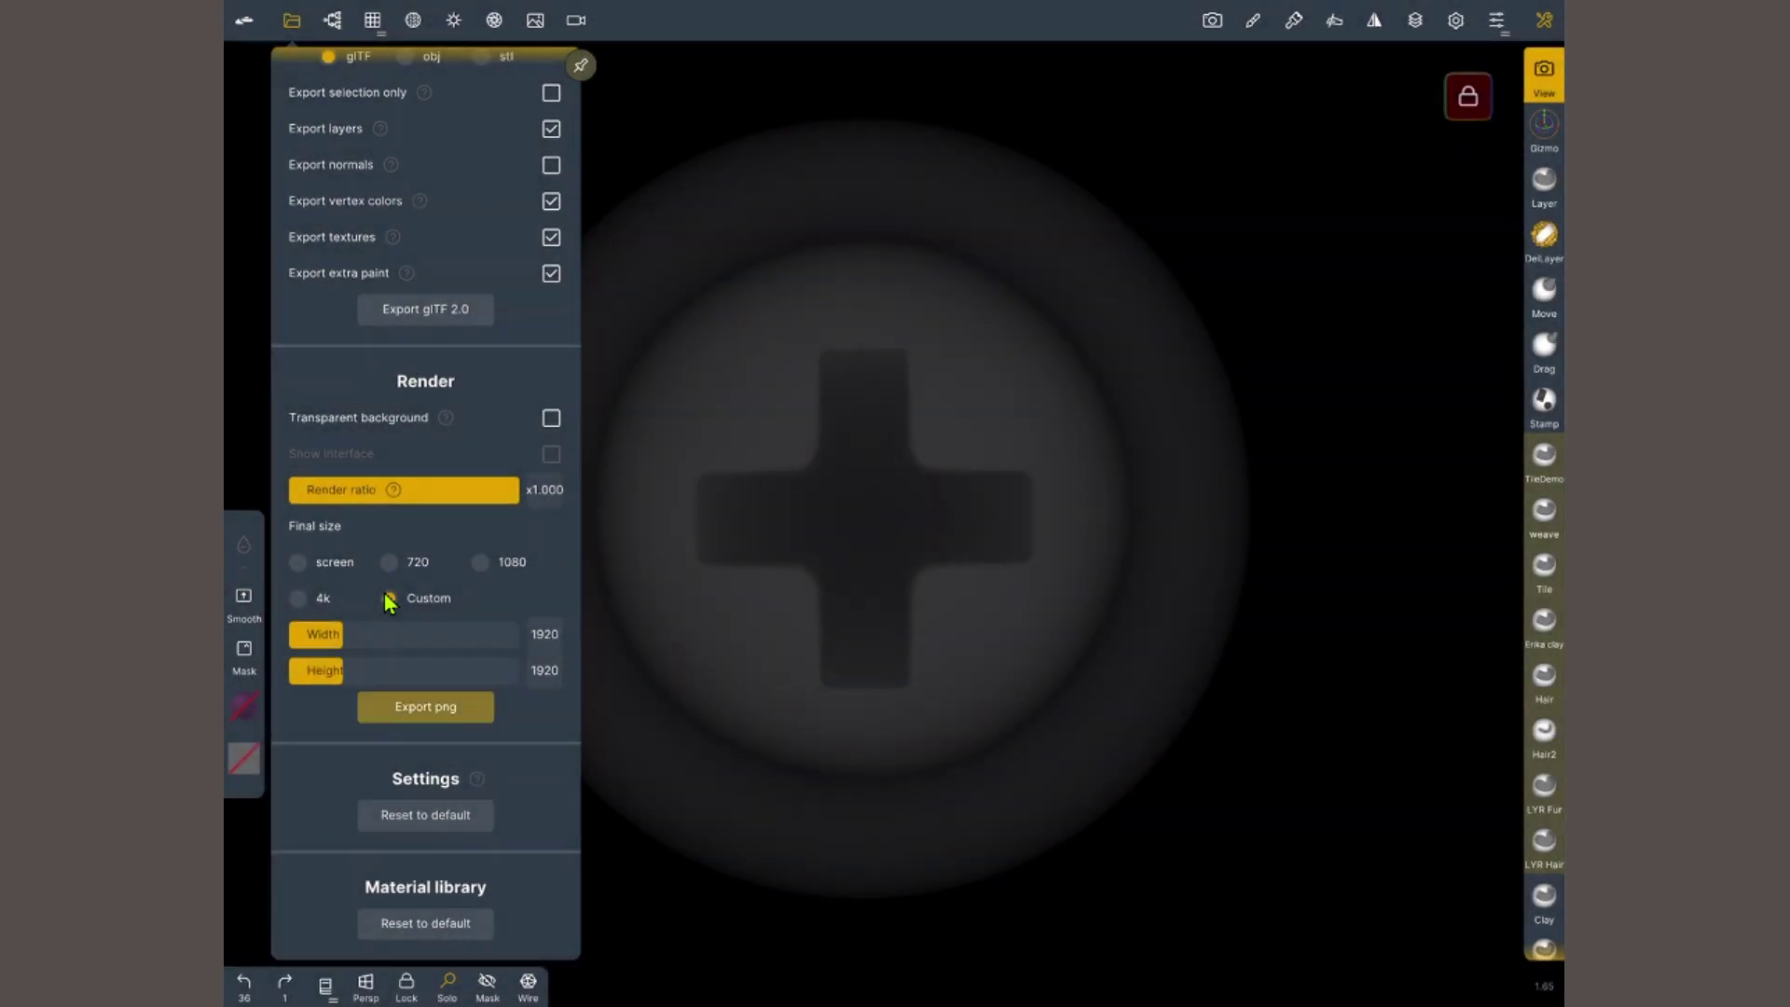
{"action": "key", "text": "Escape"}
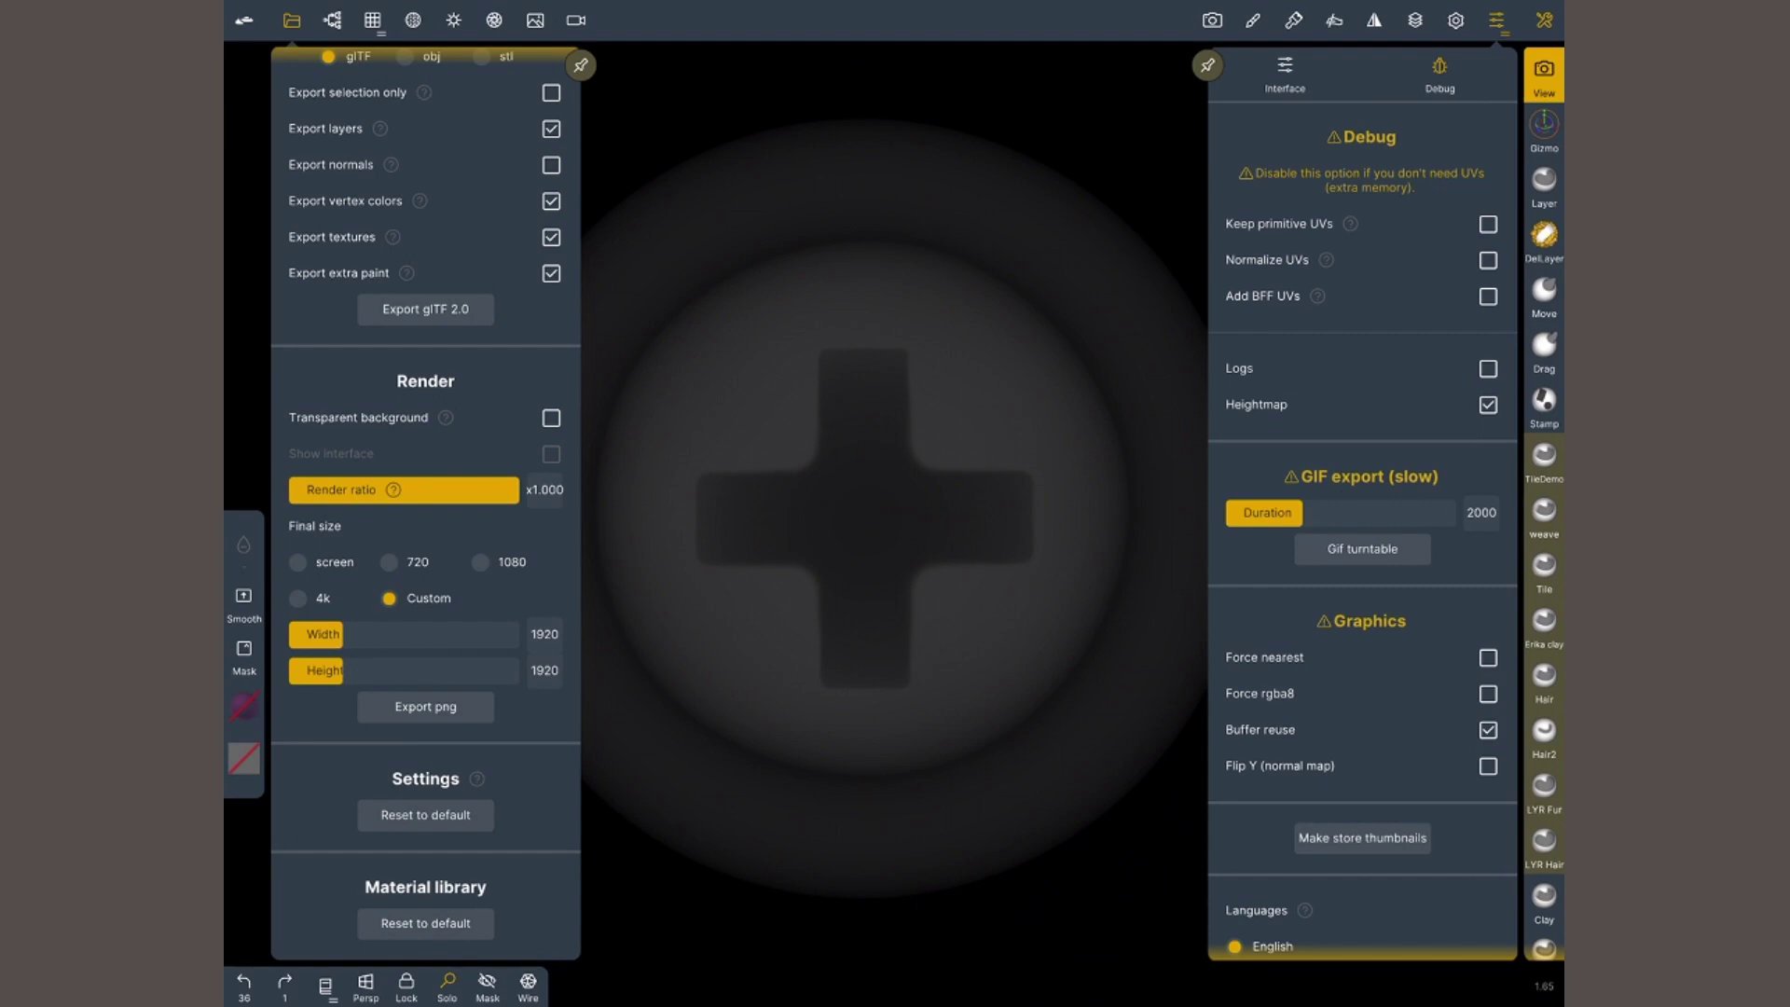
{"action": "left_click", "coordinate": [1488, 405]}
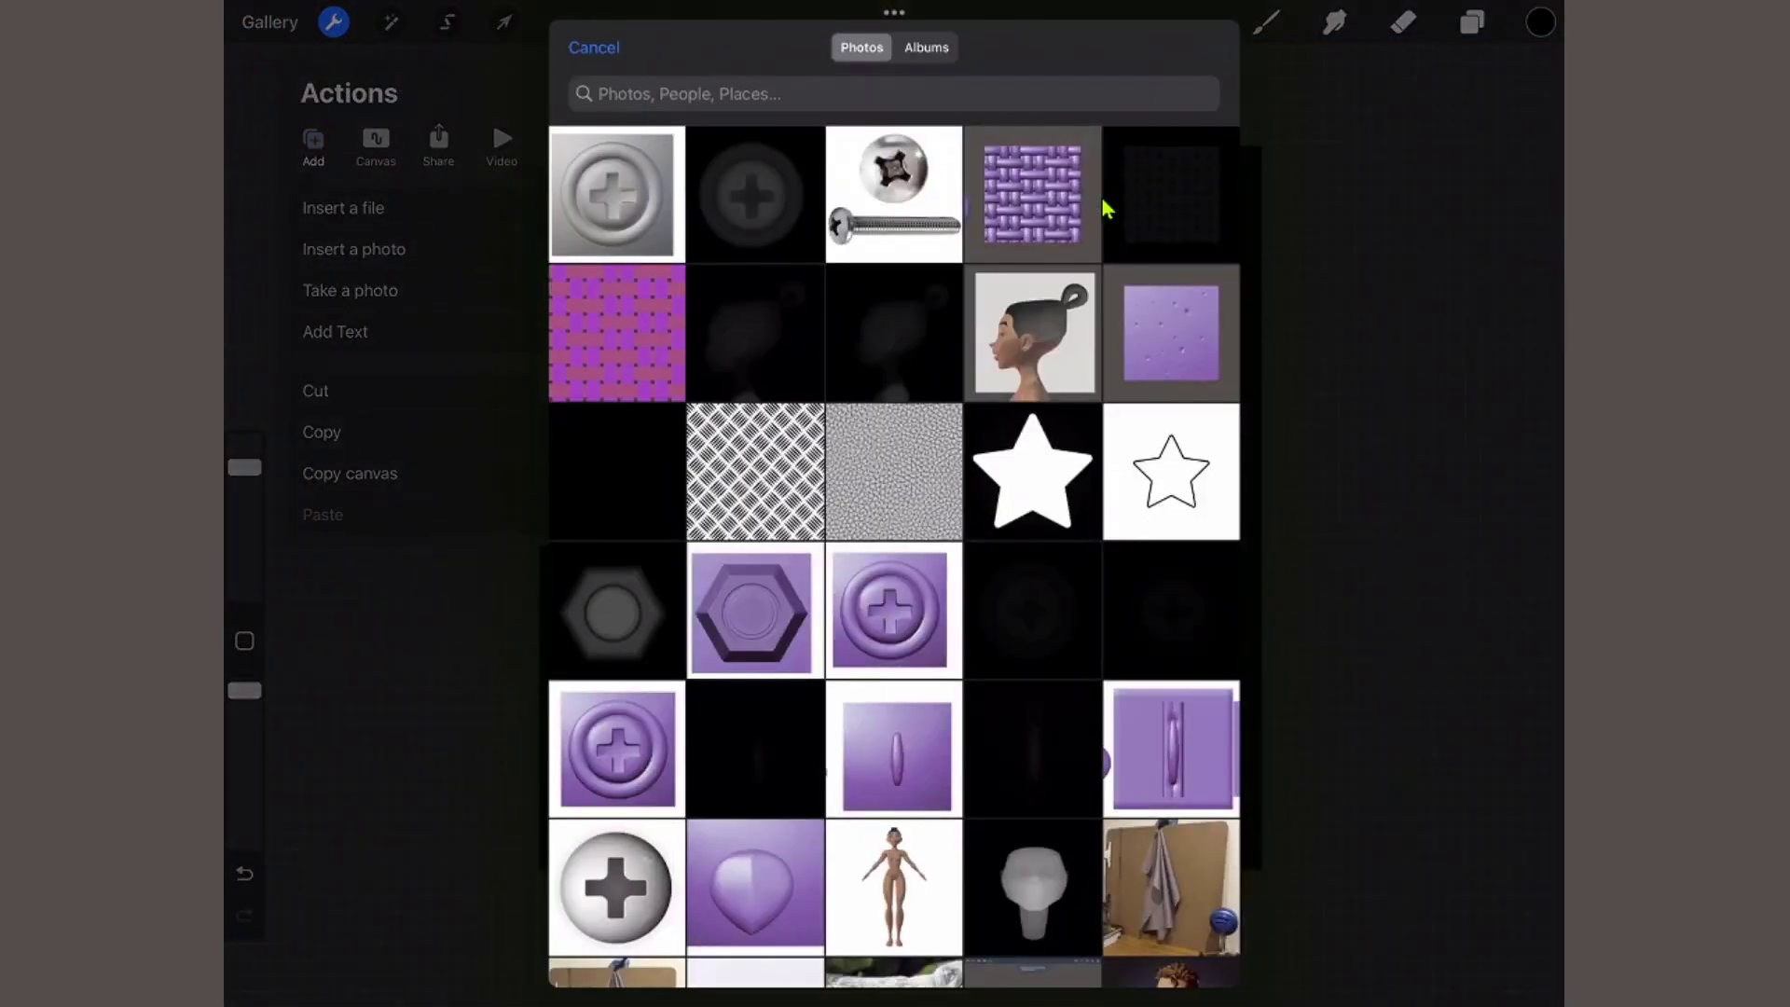
- Insert the grey screw-head render, and transform it together with the heightmap layer so both fill the square canvas
{"action": "left_click", "coordinate": [1107, 207]}
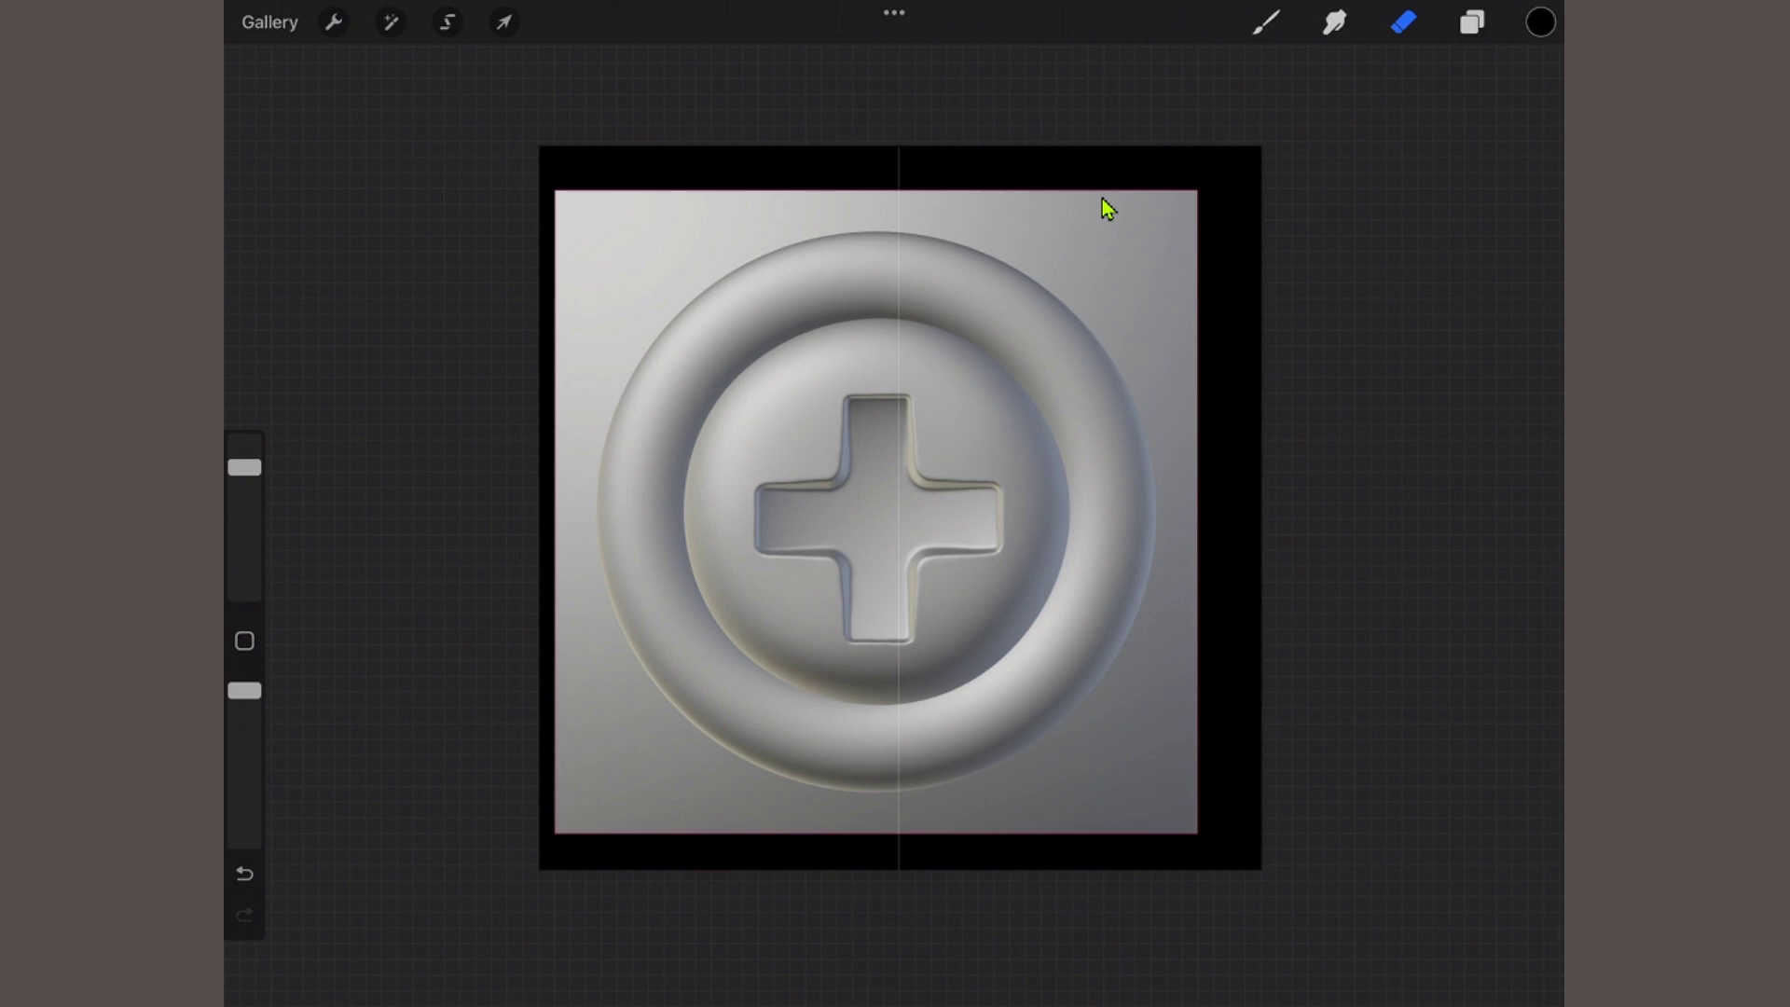
{"action": "key", "text": "l"}
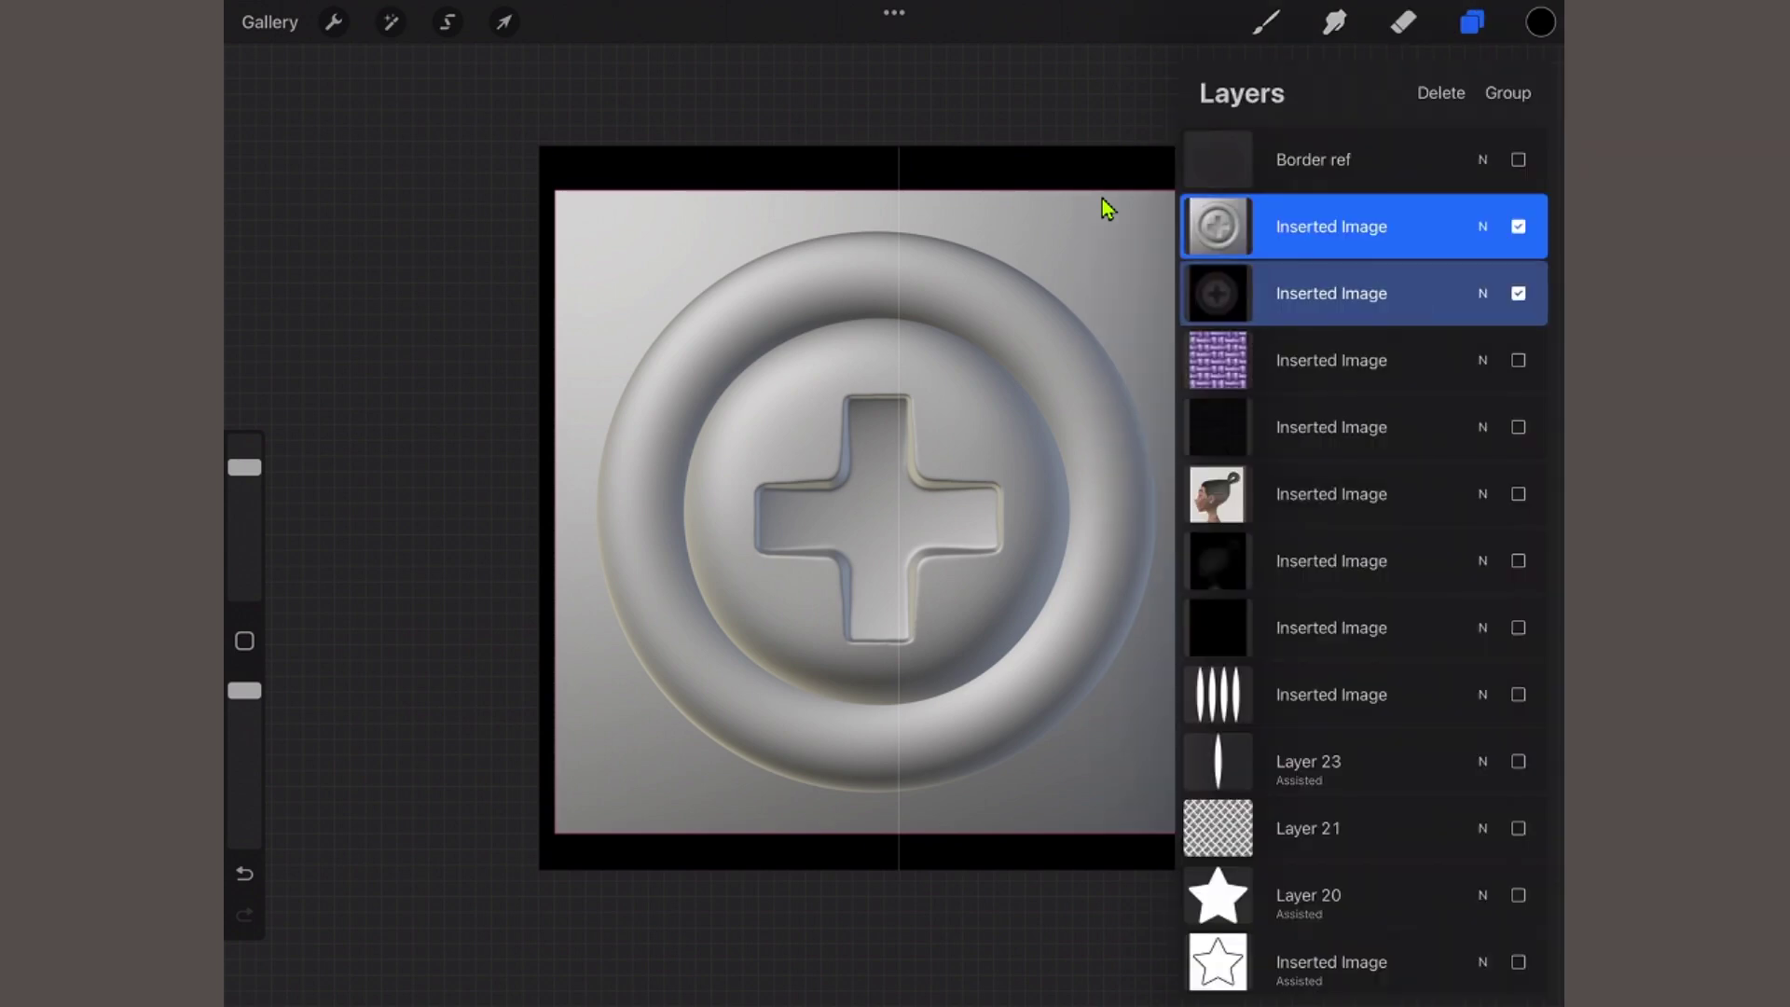
{"action": "left_click", "coordinate": [503, 21]}
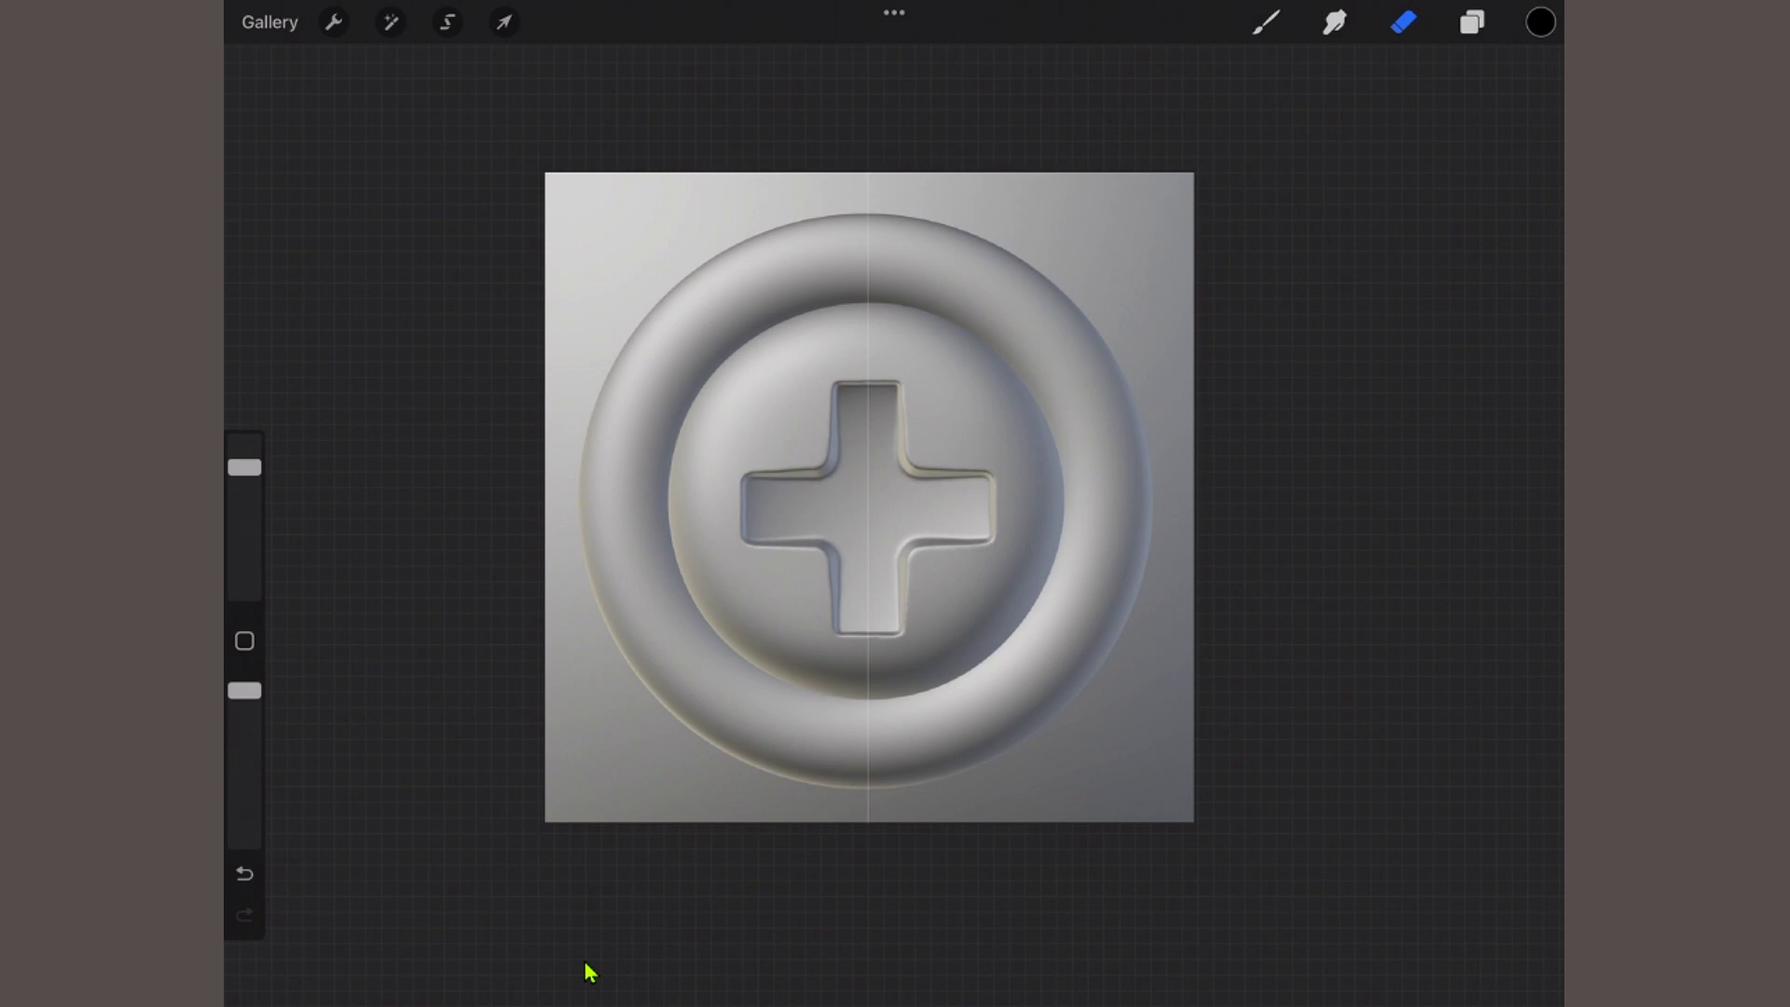
- Hide the grey screw-head render layer so only its heightmap layer shows on the canvas
{"action": "key", "text": "l"}
{"action": "key", "text": "ctrl+h"}
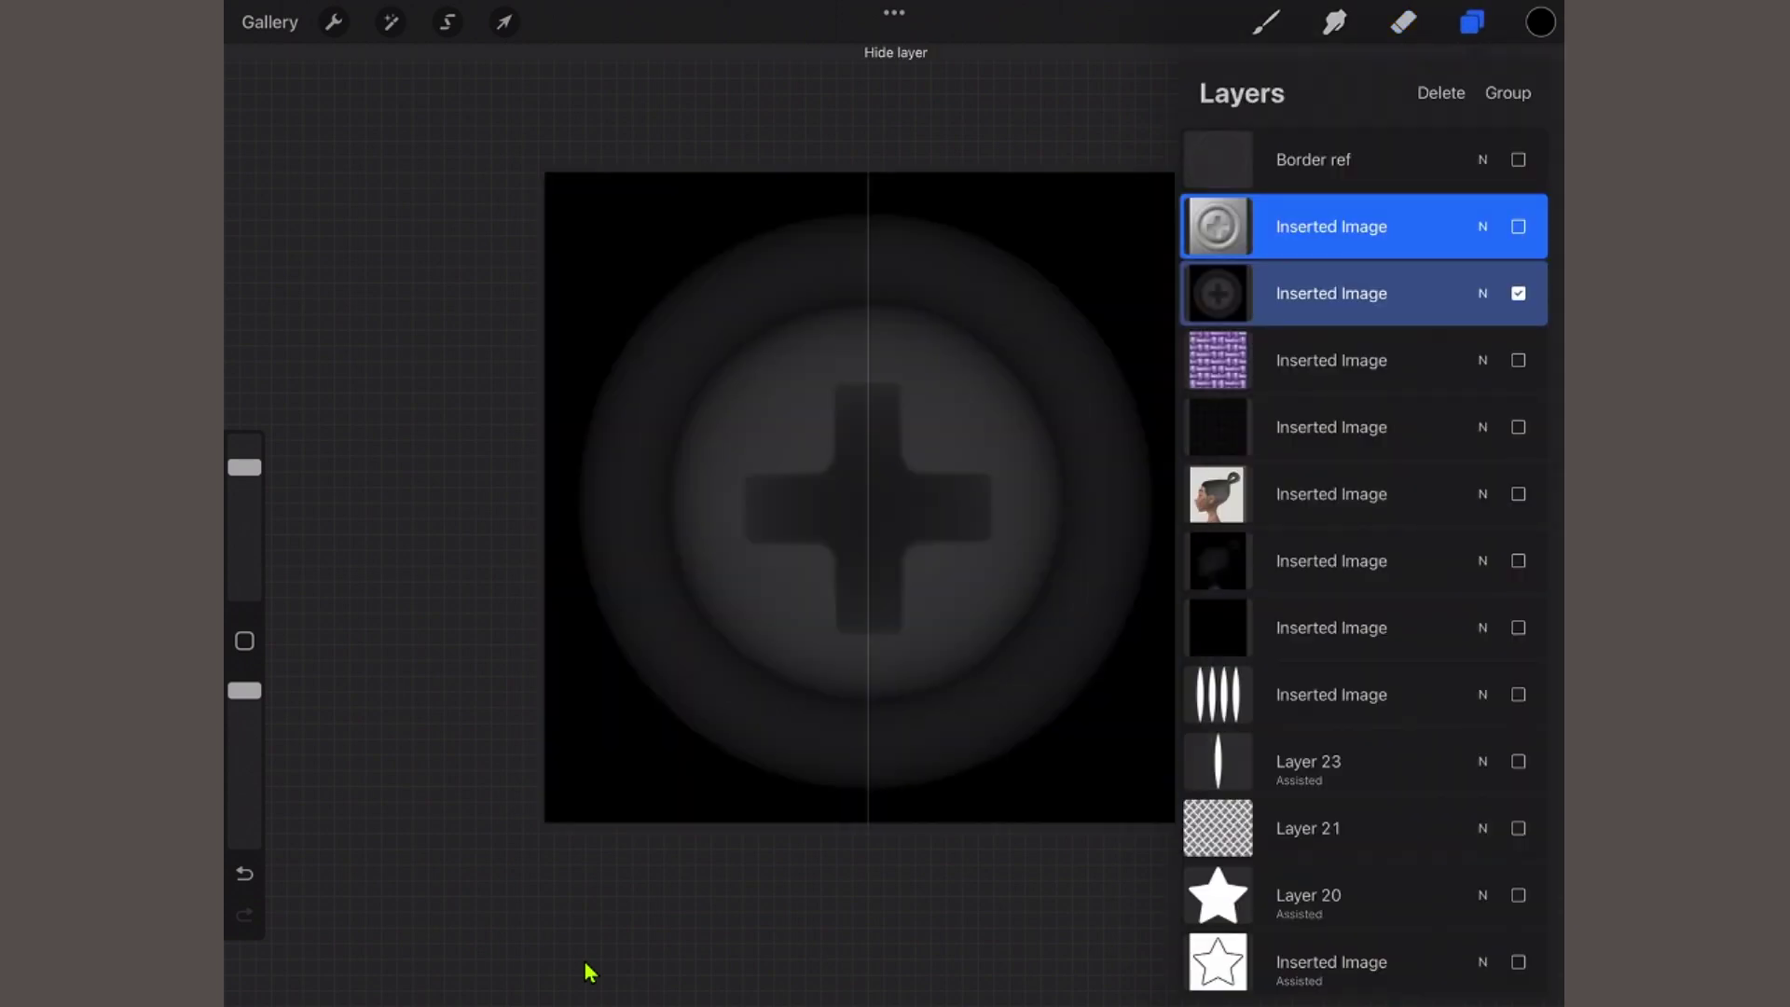
{"action": "key", "text": "l"}
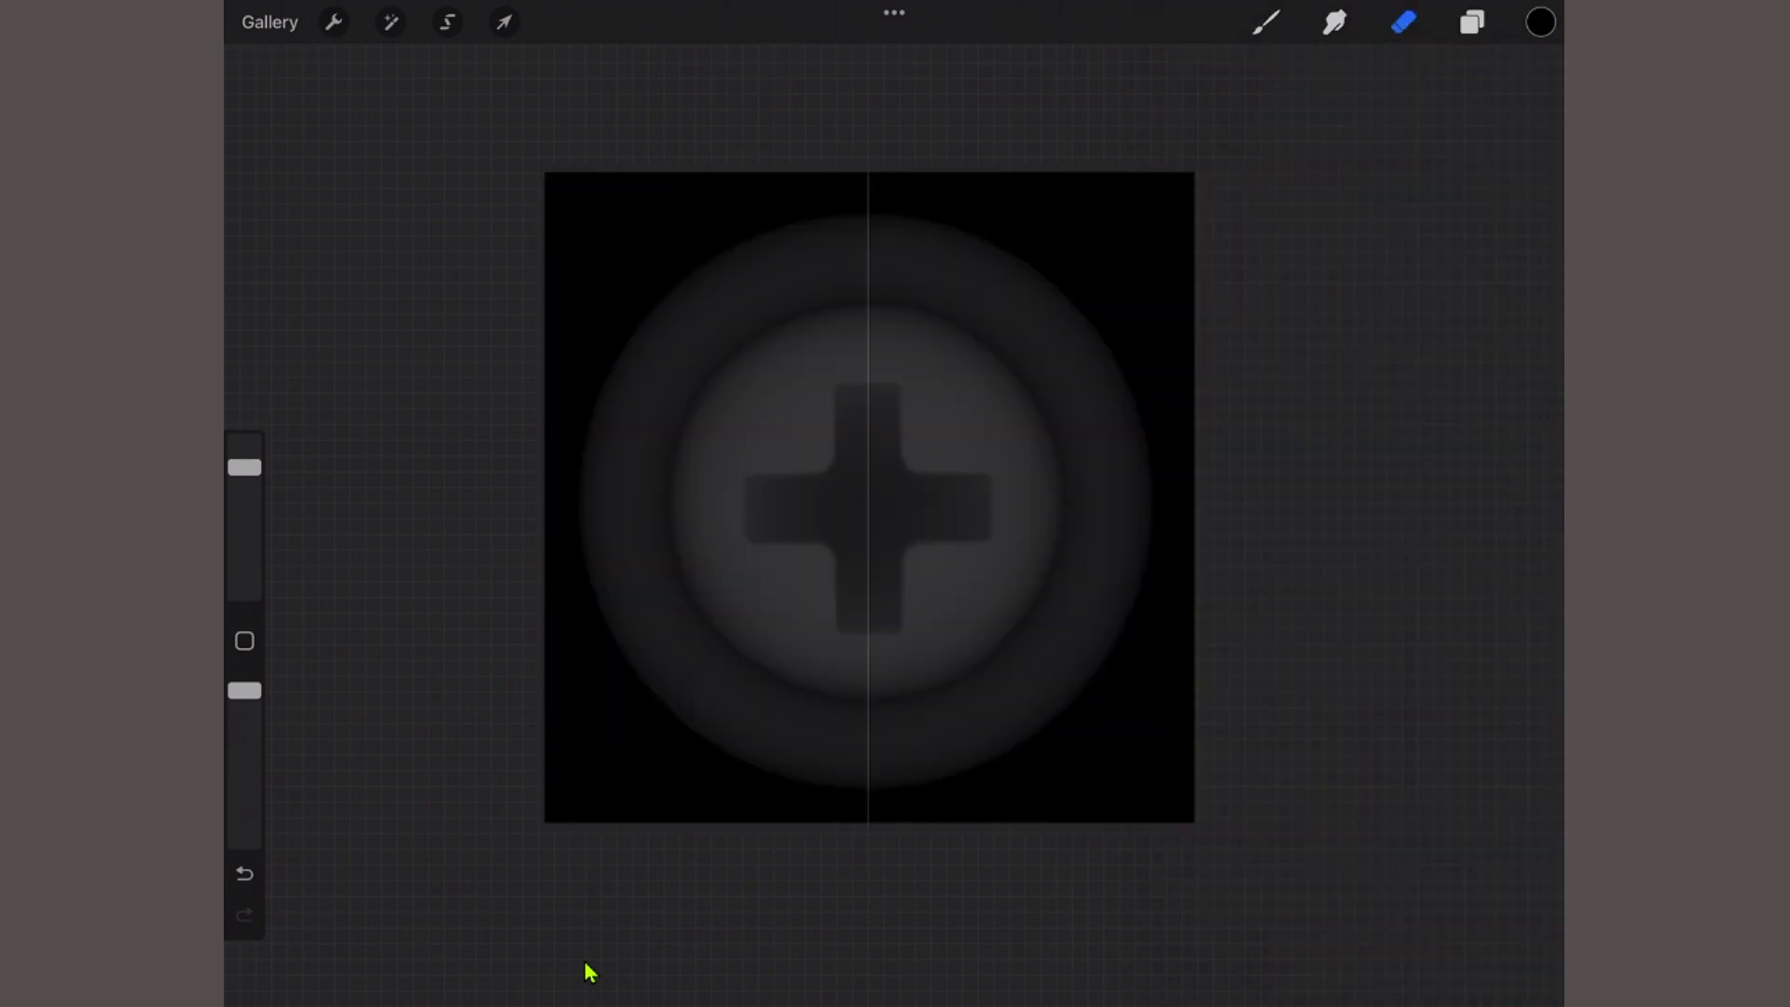
{"action": "key", "text": "ctrl+k"}
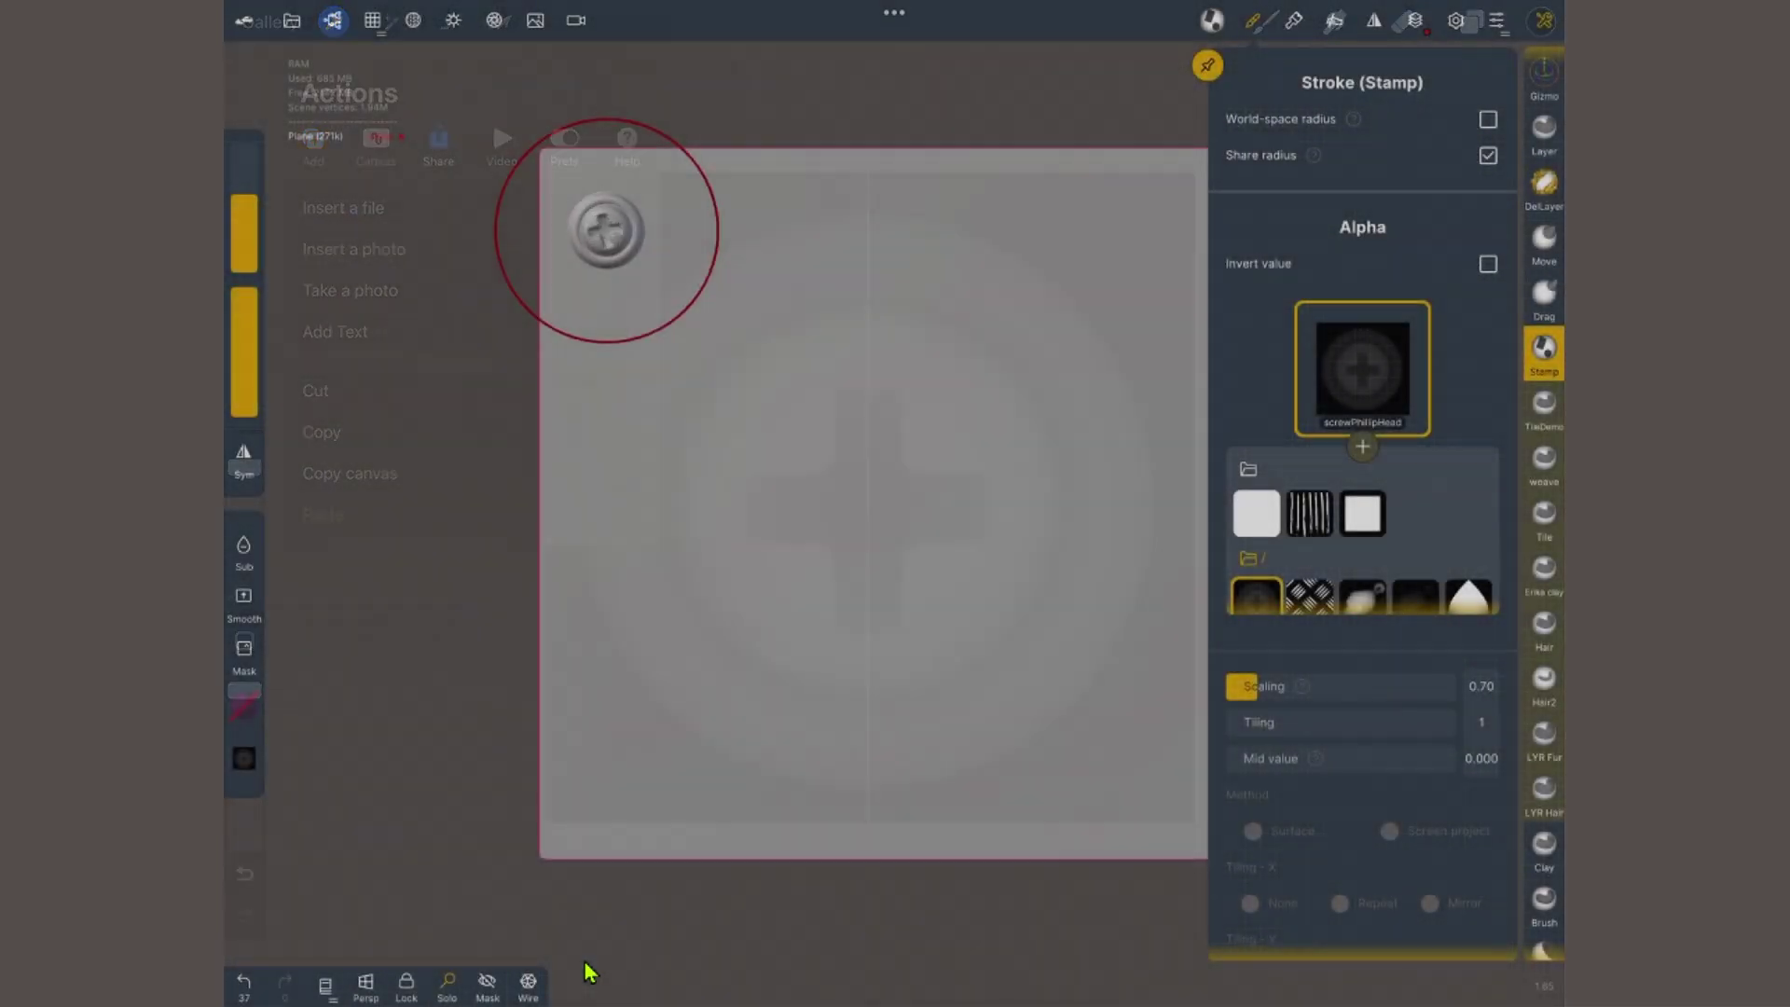
- Stamp the screwPhillipHead alpha in the remaining corners and at the centre of the square plane
{"action": "left_click_drag", "start_coordinate": [1053, 224], "coordinate": [1108, 246]}
{"action": "left_click_drag", "start_coordinate": [505, 785], "coordinate": [507, 779]}
{"action": "left_click_drag", "start_coordinate": [1051, 786], "coordinate": [1115, 785]}
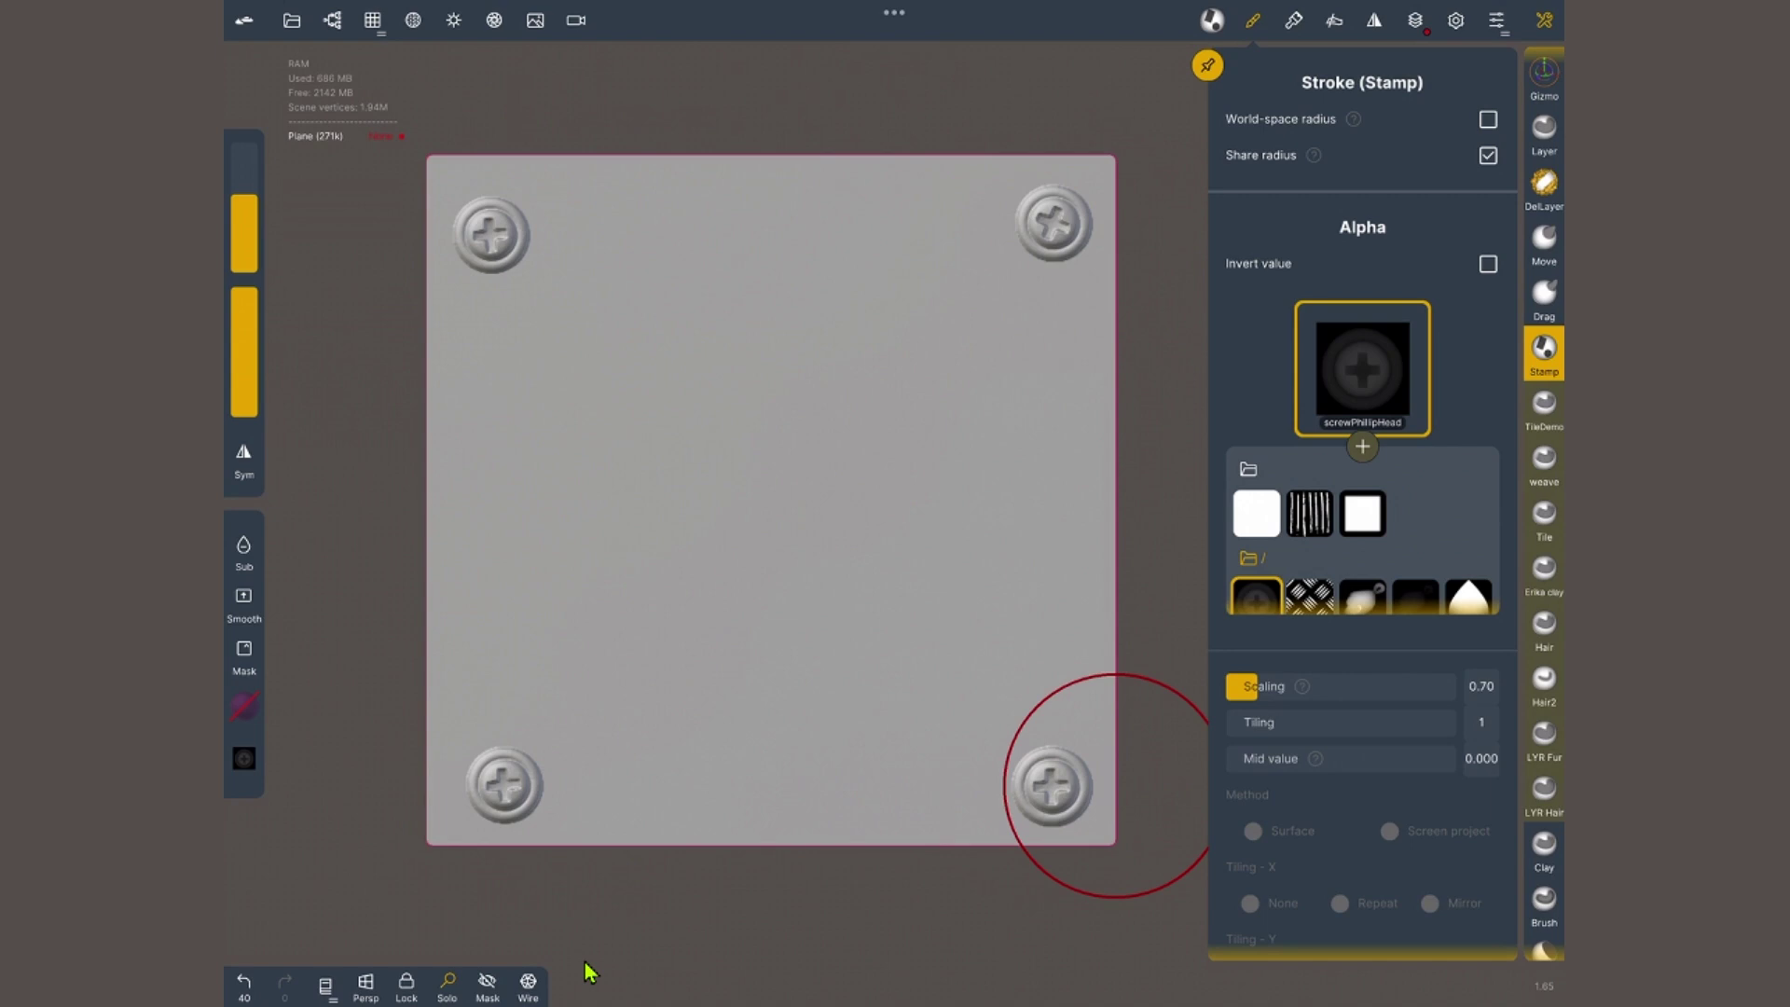
{"action": "left_click_drag", "start_coordinate": [781, 510], "coordinate": [849, 511]}
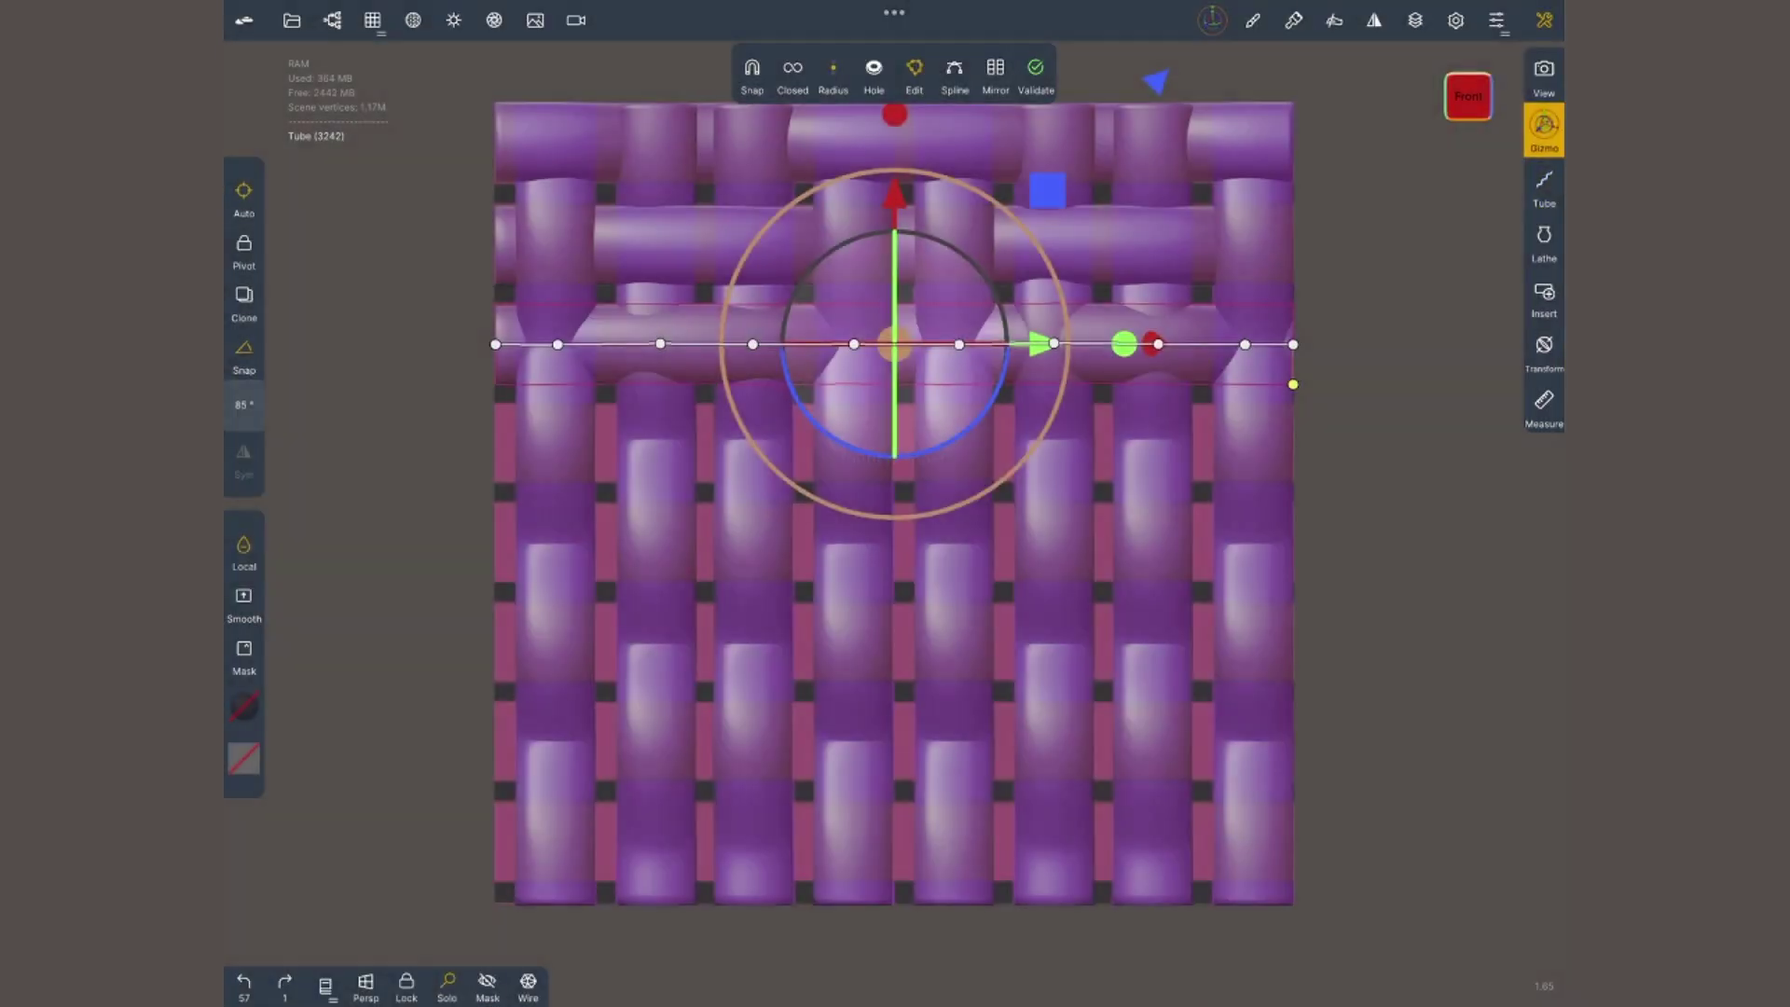
- Clone the horizontal weave tubes downward over the vertical tubes, alternating the two over-under shapes to build the middle rows
{"action": "left_click_drag", "start_coordinate": [895, 280], "coordinate": [894, 419]}
{"action": "left_click_drag", "start_coordinate": [895, 489], "coordinate": [894, 587]}
{"action": "left_click_drag", "start_coordinate": [894, 392], "coordinate": [894, 687]}
{"action": "left_click", "coordinate": [895, 344]}
{"action": "left_click", "coordinate": [243, 304]}
{"action": "left_click", "coordinate": [671, 438]}
{"action": "left_click", "coordinate": [243, 304]}
{"action": "left_click_drag", "start_coordinate": [894, 290], "coordinate": [894, 486]}
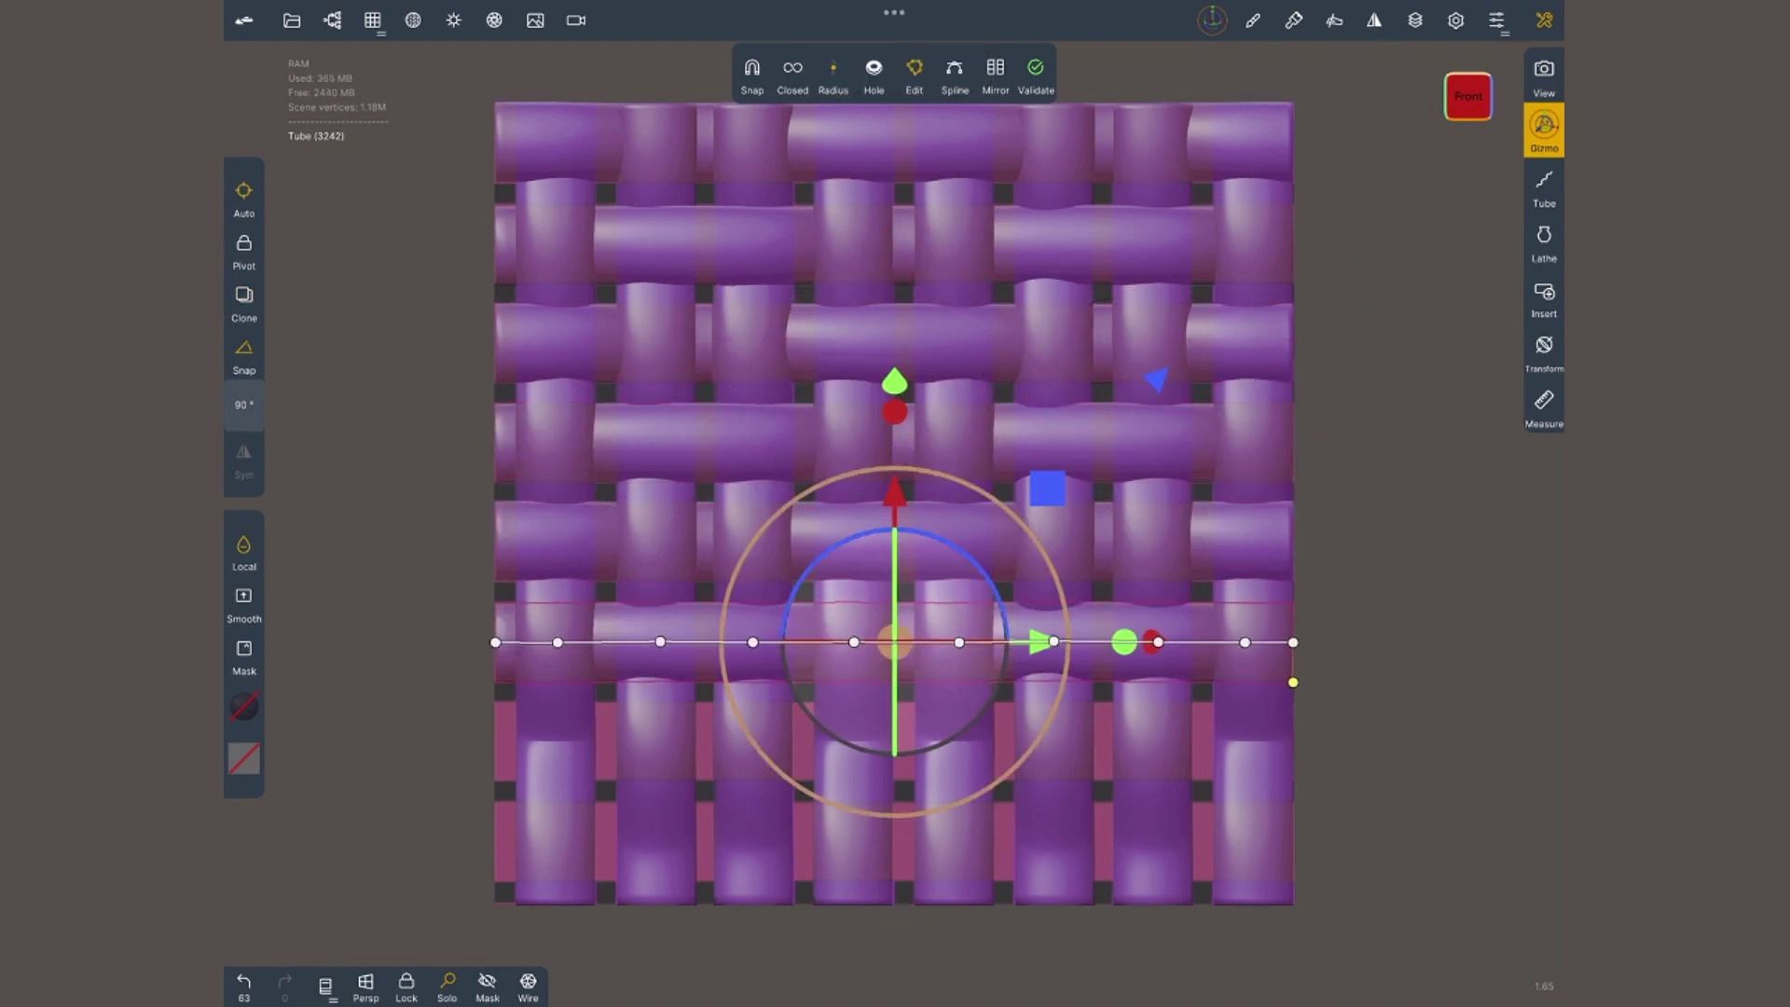
- Clone one tube of each over-under shape down into the last two empty rows to complete the basket weave
{"action": "left_click", "coordinate": [1241, 540]}
{"action": "left_click", "coordinate": [243, 304]}
{"action": "left_click_drag", "start_coordinate": [894, 689], "coordinate": [894, 890]}
{"action": "left_click", "coordinate": [1091, 644]}
{"action": "left_click_drag", "start_coordinate": [894, 494], "coordinate": [894, 693]}
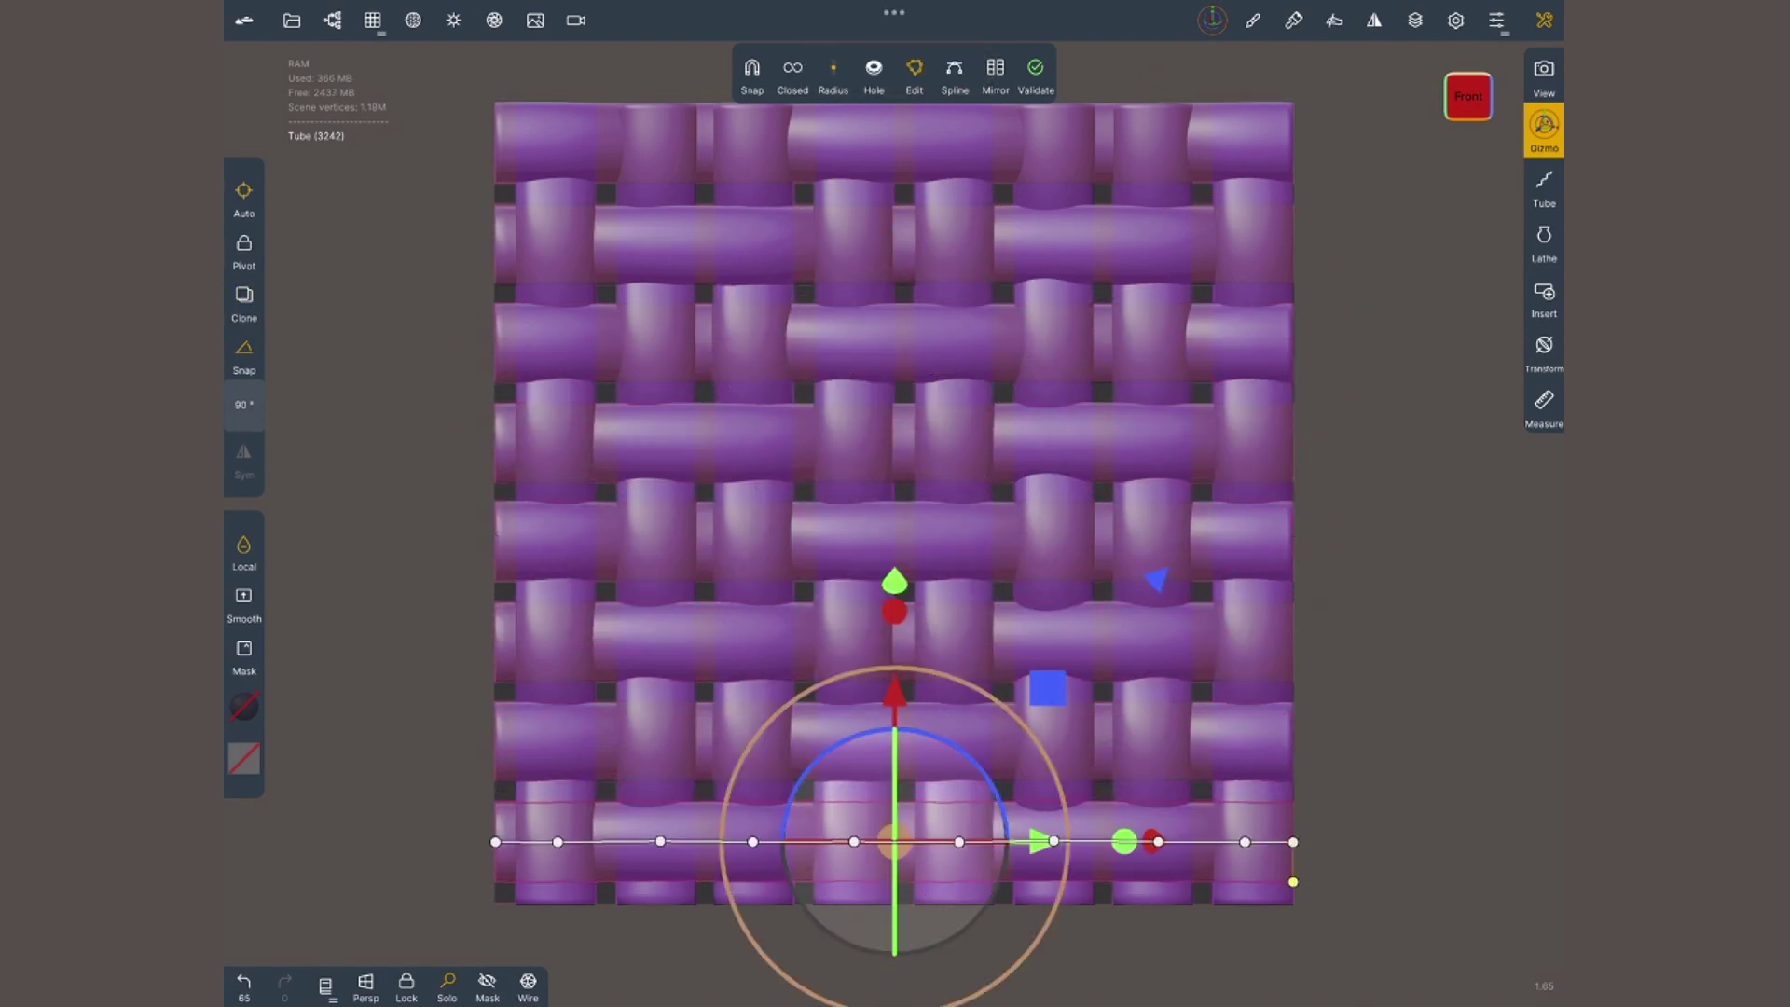
{"action": "left_click", "coordinate": [1543, 77]}
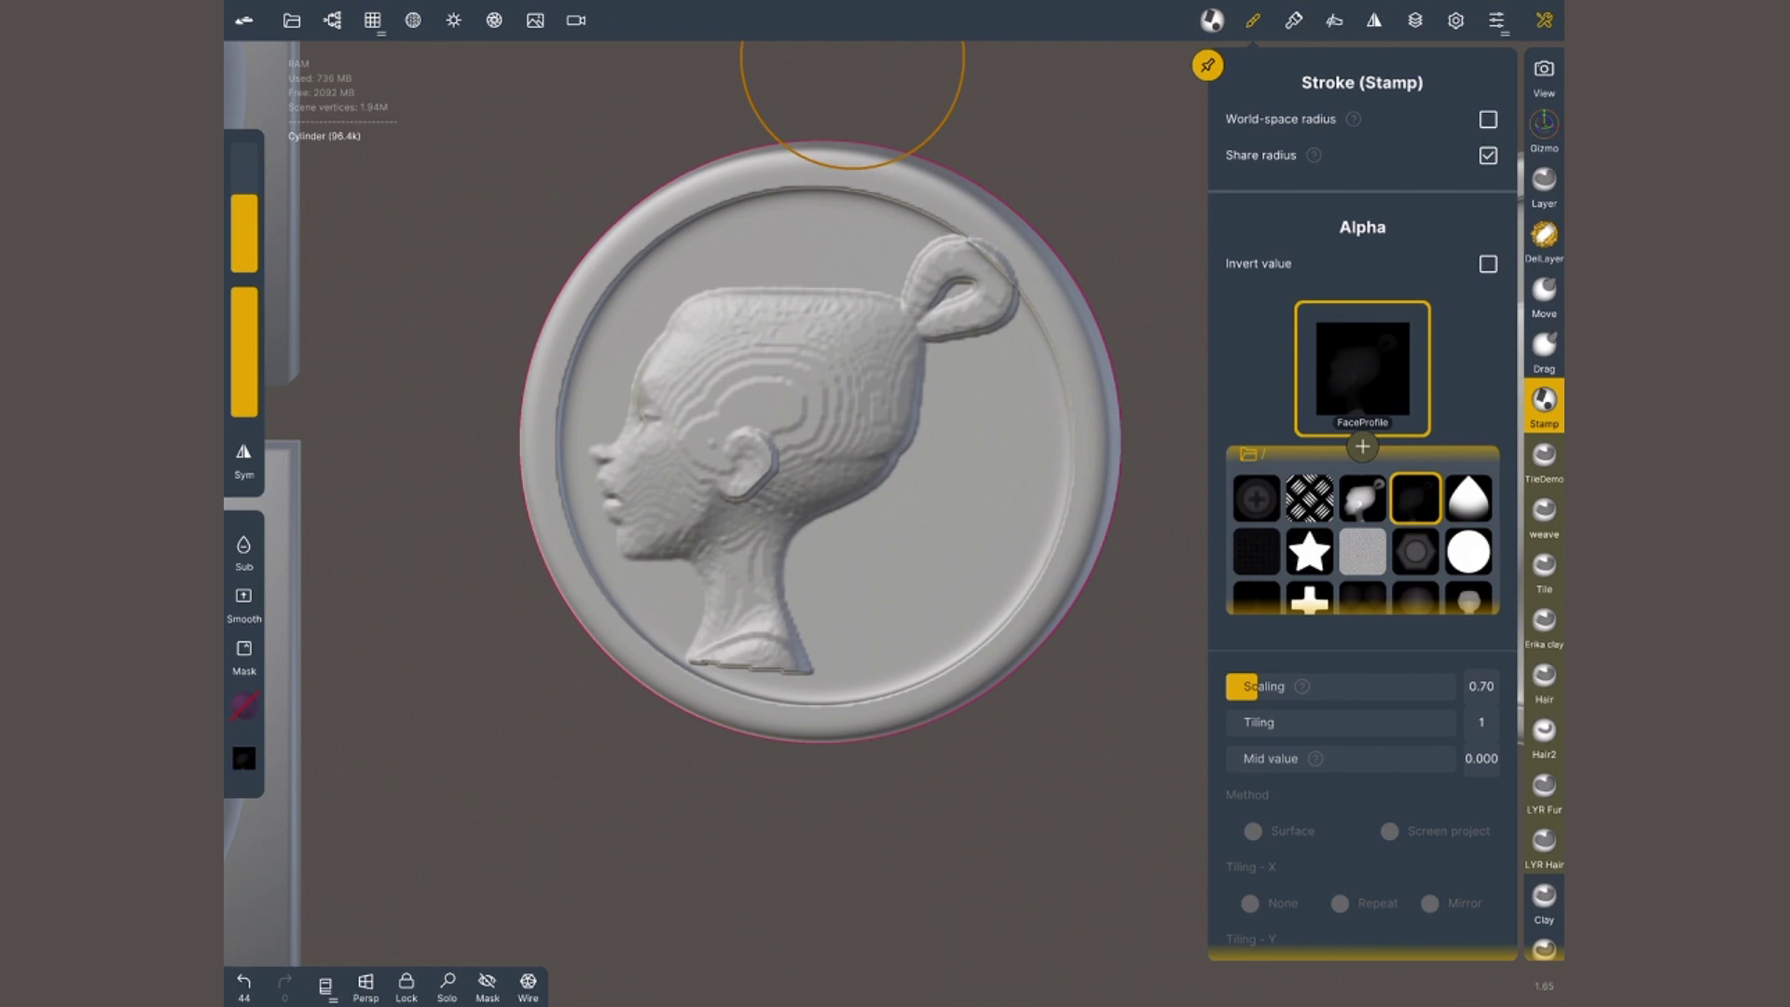
- Stamp the hexaRivet alpha at several spots on the flat background of the medallion around the face profile
{"action": "scroll", "coordinate": [886, 593], "scroll_direction": "up", "scroll_amount": 2}
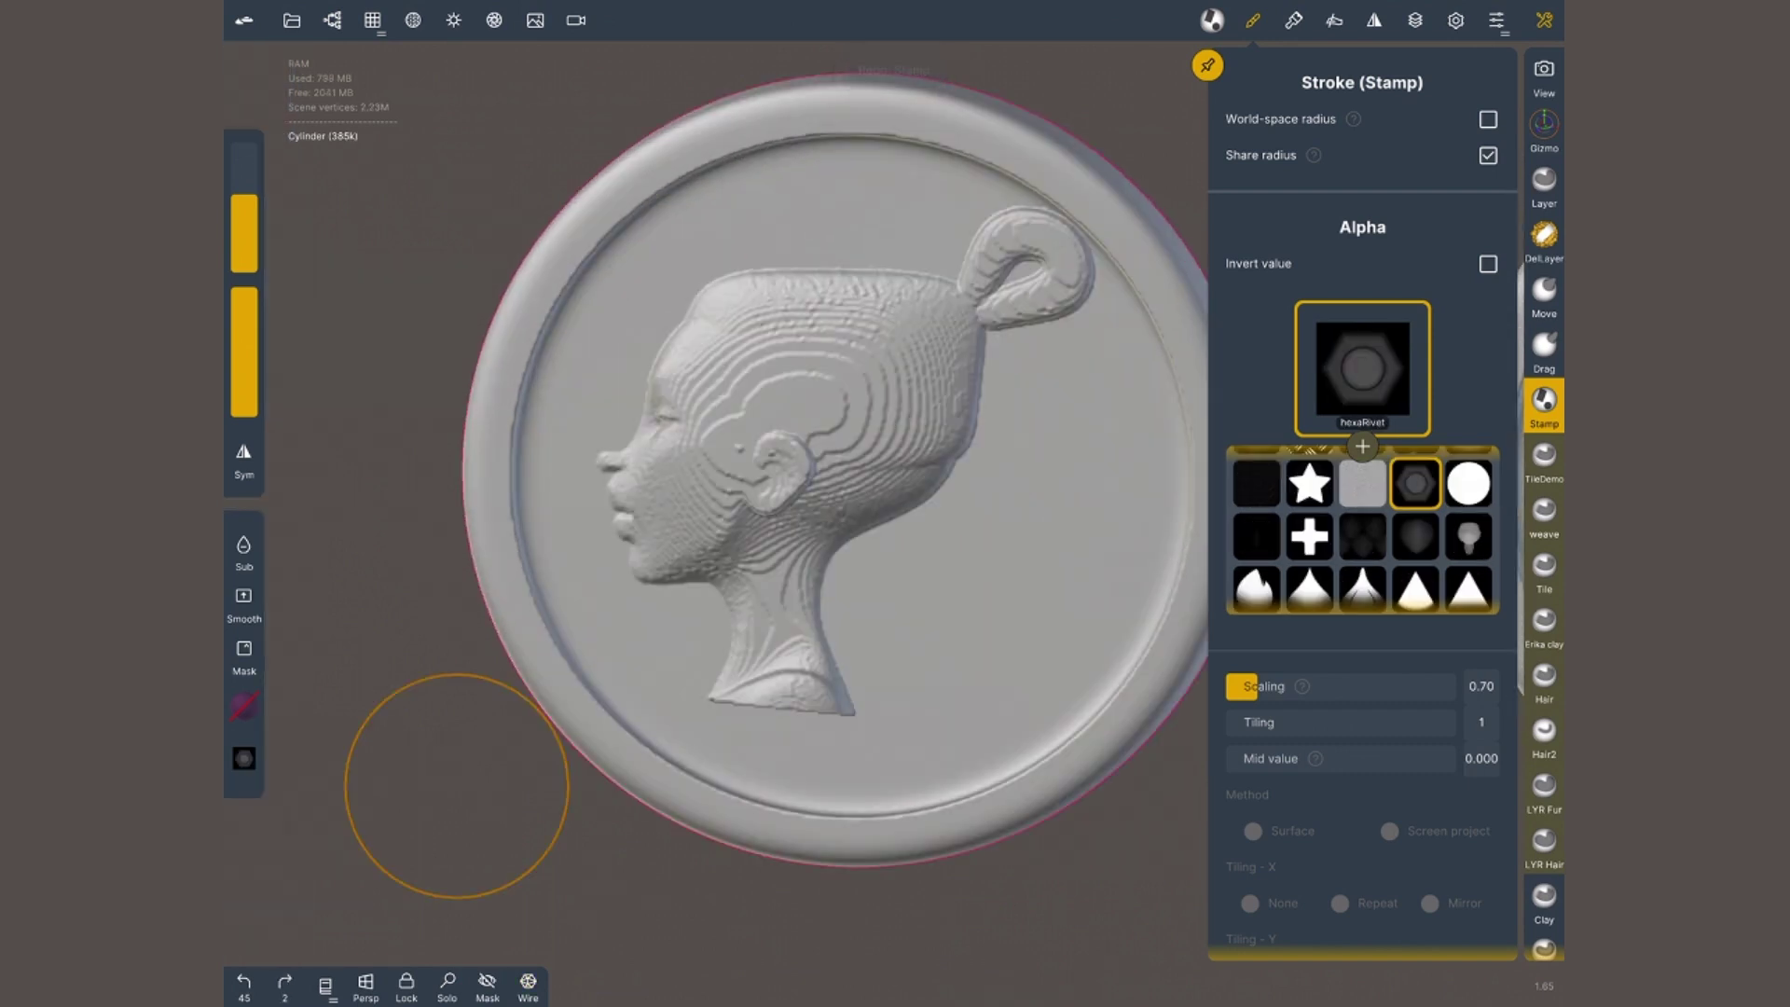
{"action": "left_click", "coordinate": [1095, 501]}
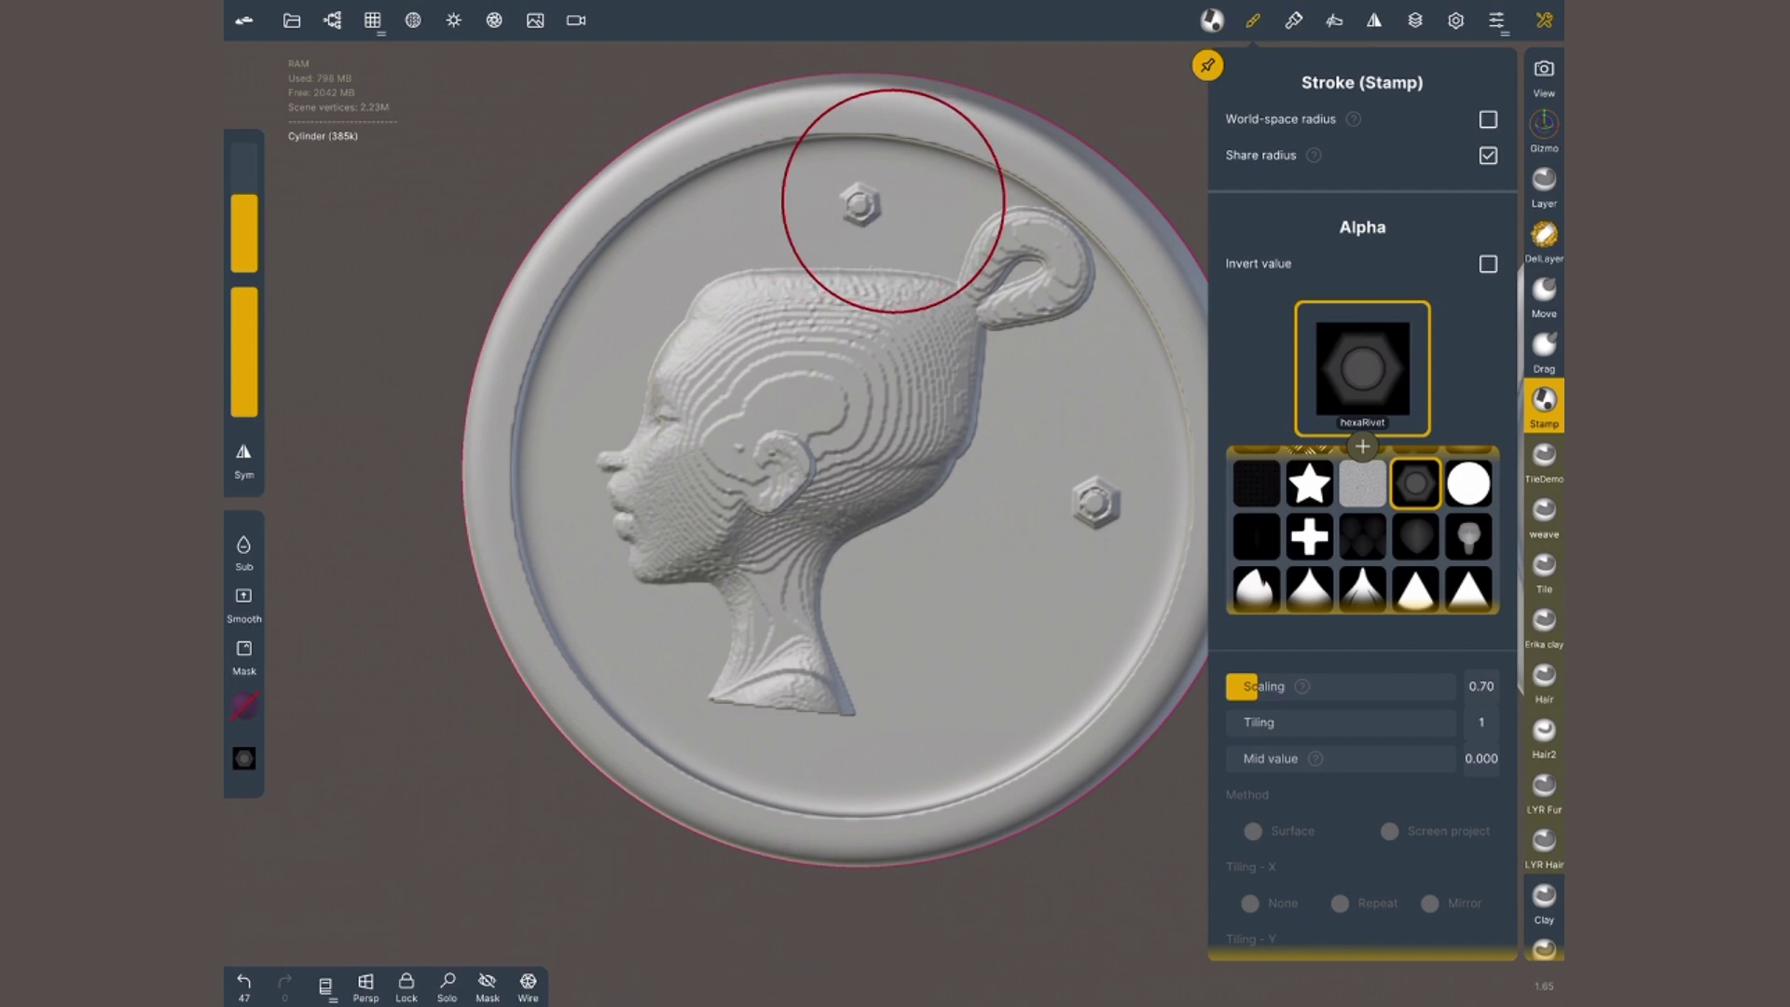
{"action": "left_click", "coordinate": [610, 639]}
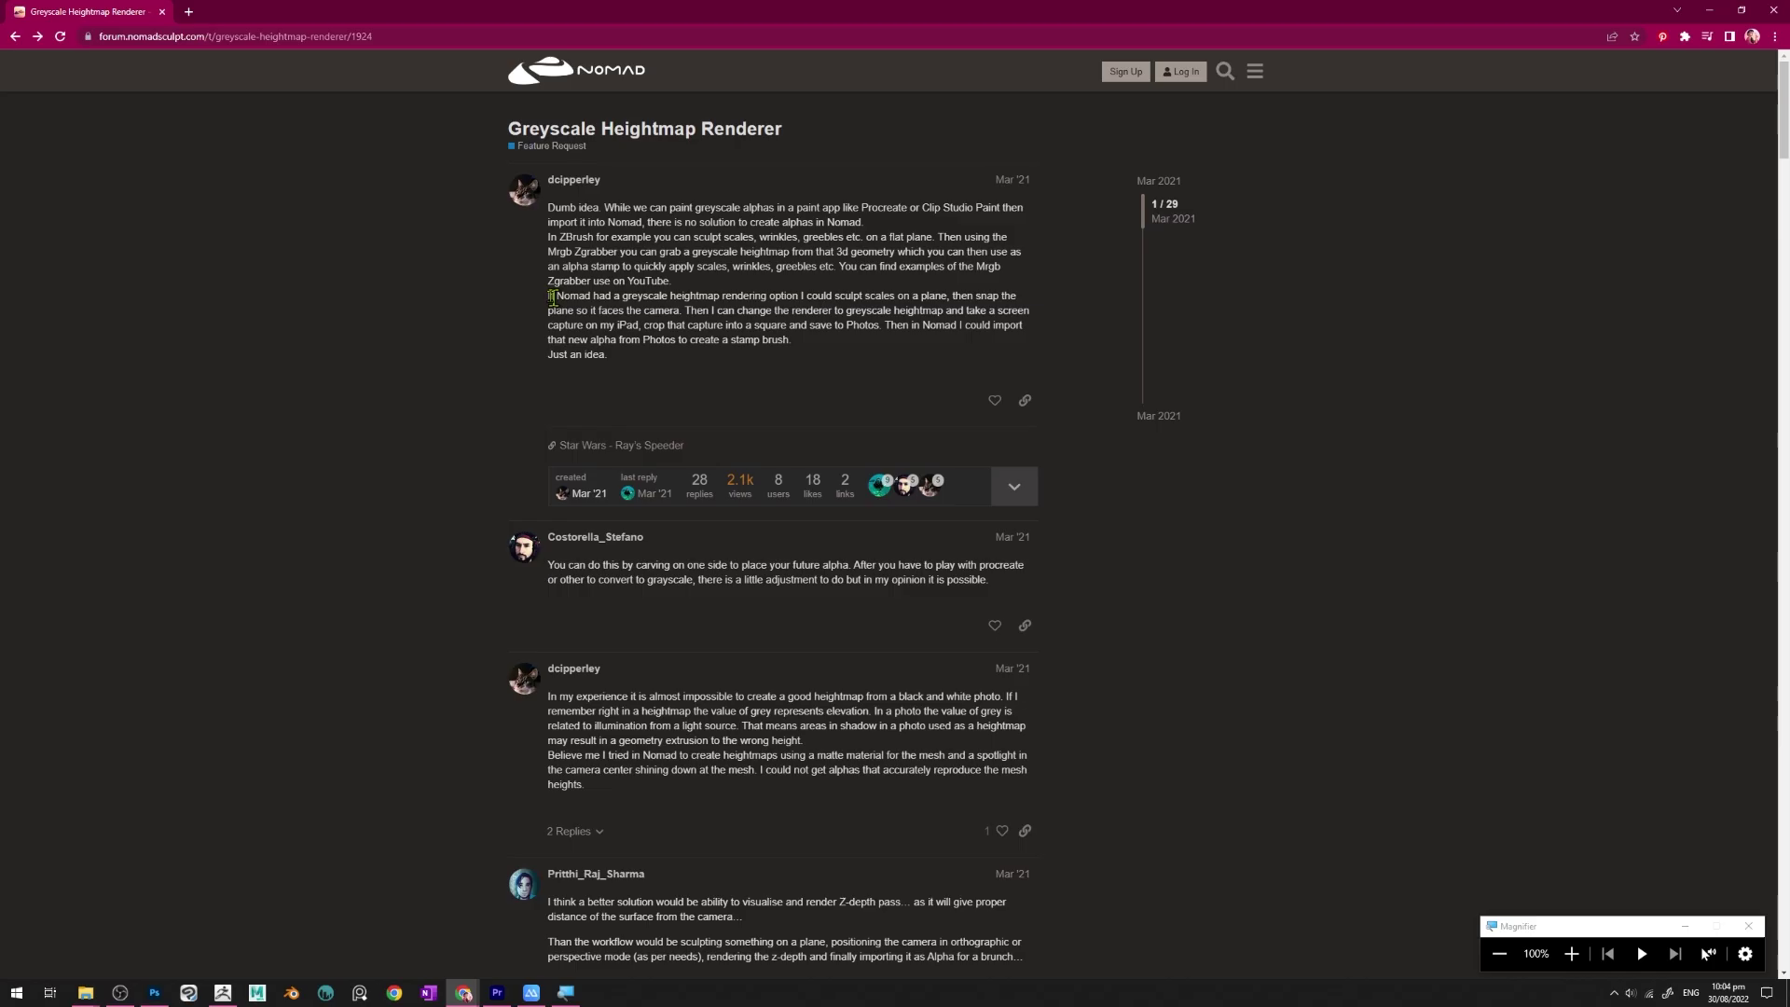
- Switch to the Nomad forum in the browser and examine the Greyscale Heightmap Renderer thread, highlighting the passage about the debug option
{"action": "left_click_drag", "start_coordinate": [548, 296], "coordinate": [722, 299]}
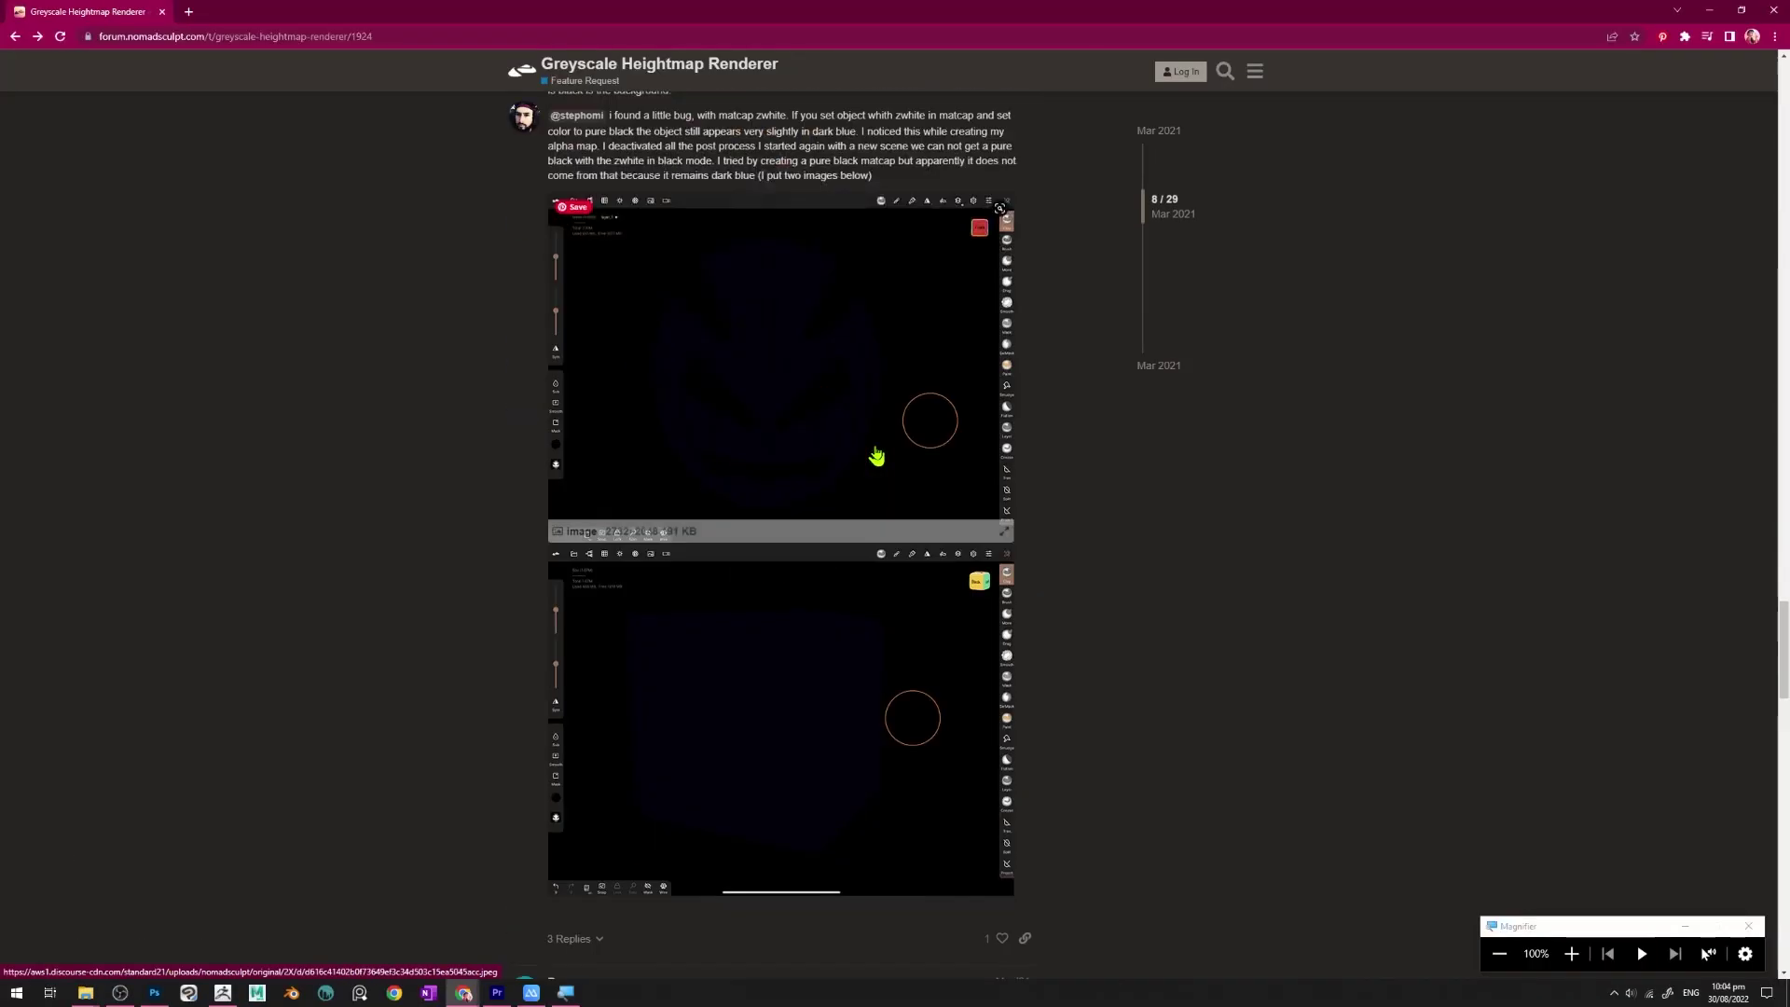
{"action": "scroll", "coordinate": [690, 373], "scroll_direction": "down", "scroll_amount": 5}
{"action": "left_click_drag", "start_coordinate": [577, 363], "coordinate": [811, 363]}
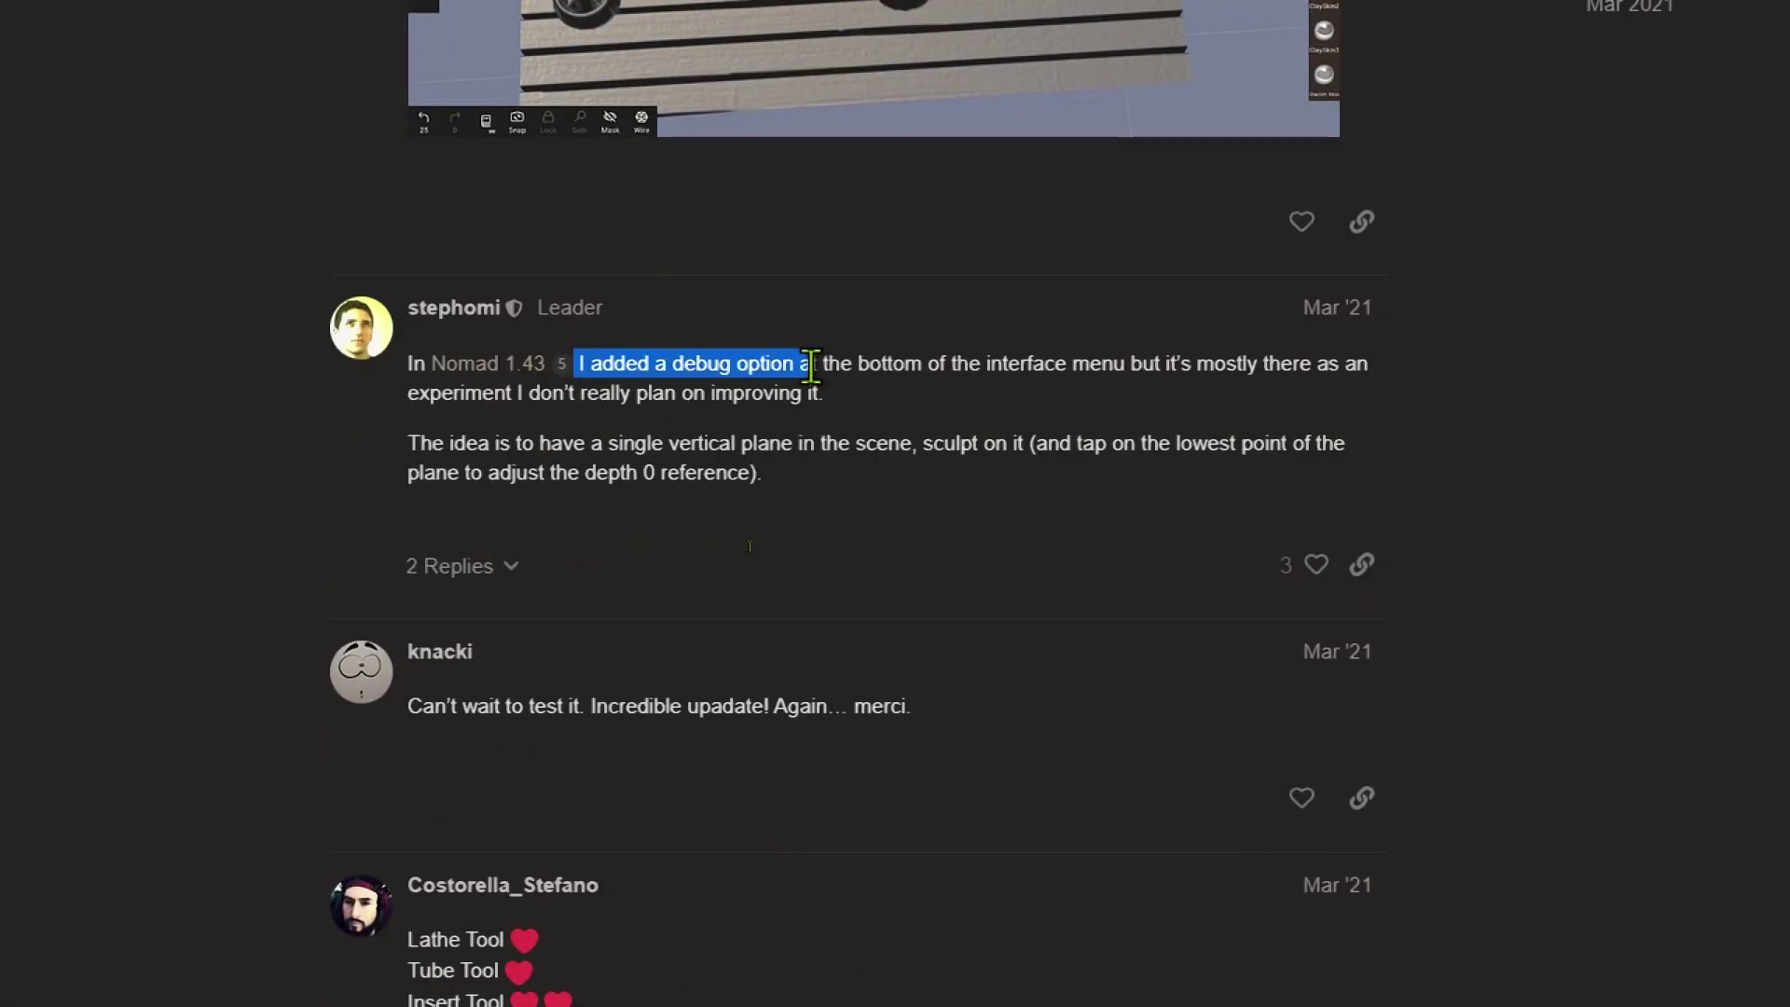
{"action": "left_click", "coordinate": [863, 512]}
{"action": "left_click_drag", "start_coordinate": [1310, 362], "coordinate": [824, 393]}
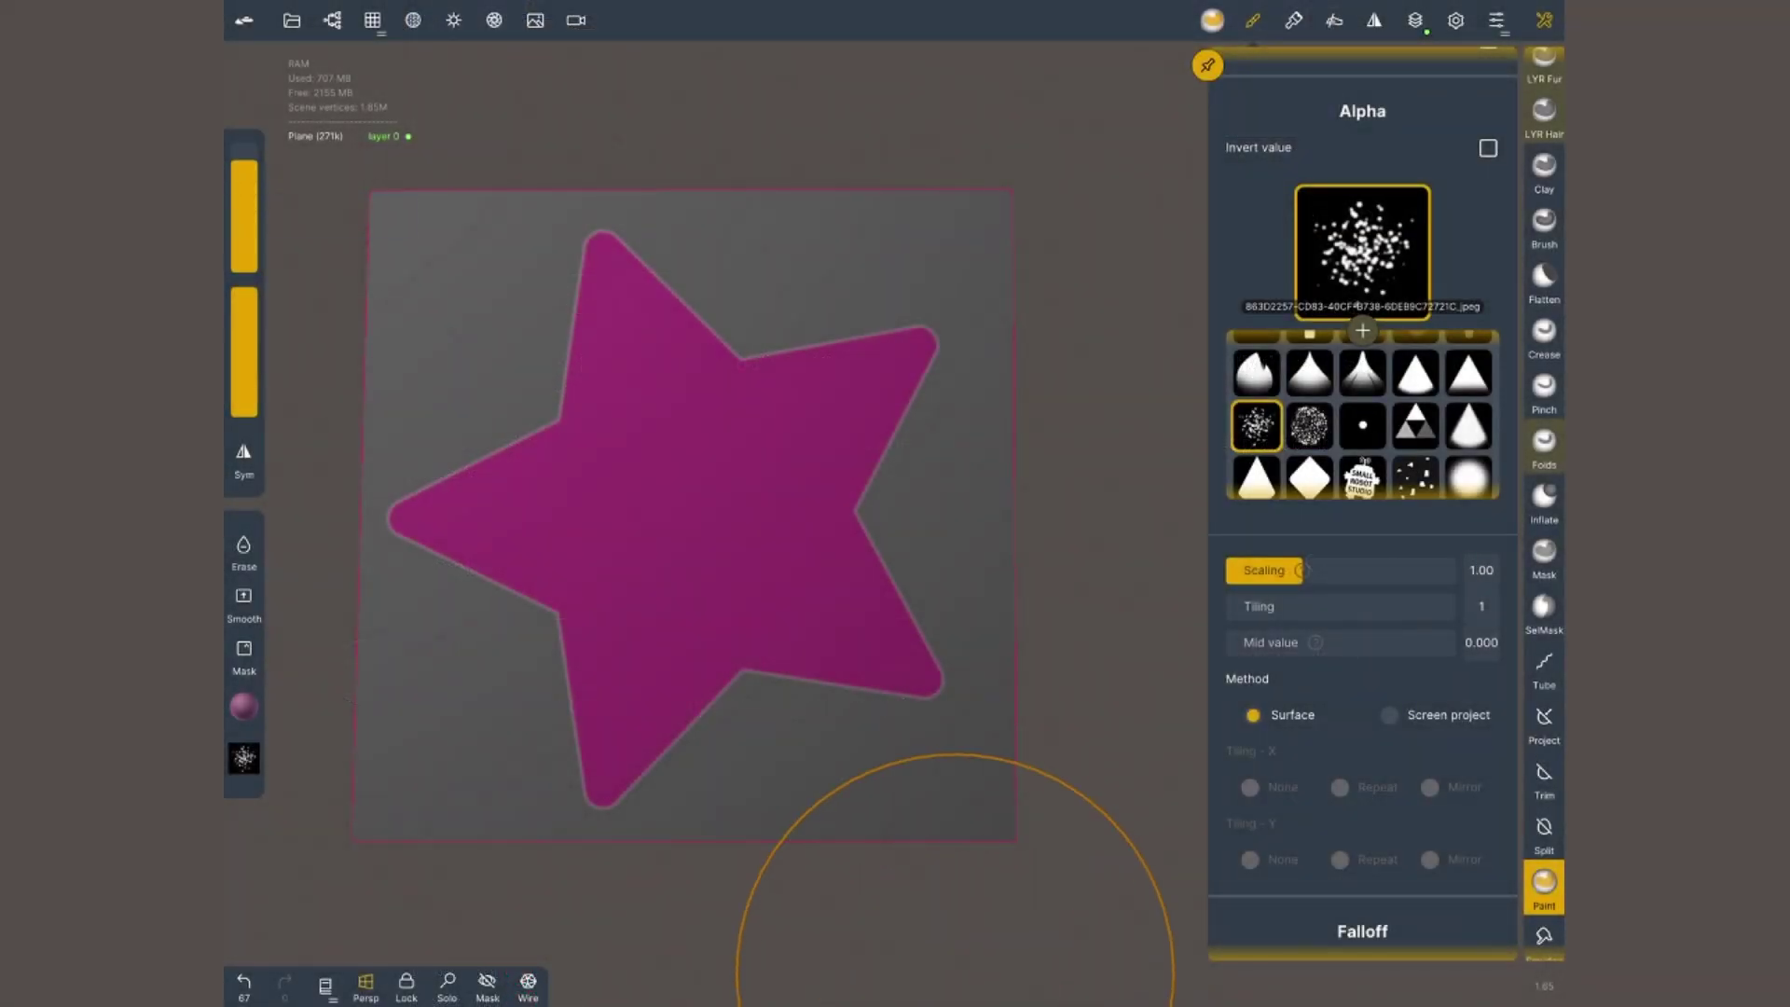
- Back in Nomad Sculpt, paint light speckles over the magenta star with the scattered-dots alpha and the Surface method
{"action": "mouse_move", "coordinate": [956, 974]}
{"action": "left_mouse_down"}
{"action": "mouse_move", "coordinate": [755, 428]}
{"action": "mouse_move", "coordinate": [419, 520]}
{"action": "mouse_move", "coordinate": [647, 691]}
{"action": "mouse_move", "coordinate": [885, 396]}
{"action": "left_mouse_up"}
{"action": "left_click", "coordinate": [830, 364]}
{"action": "left_click", "coordinate": [684, 513]}
{"action": "left_click", "coordinate": [827, 556]}
{"action": "left_click", "coordinate": [881, 634]}
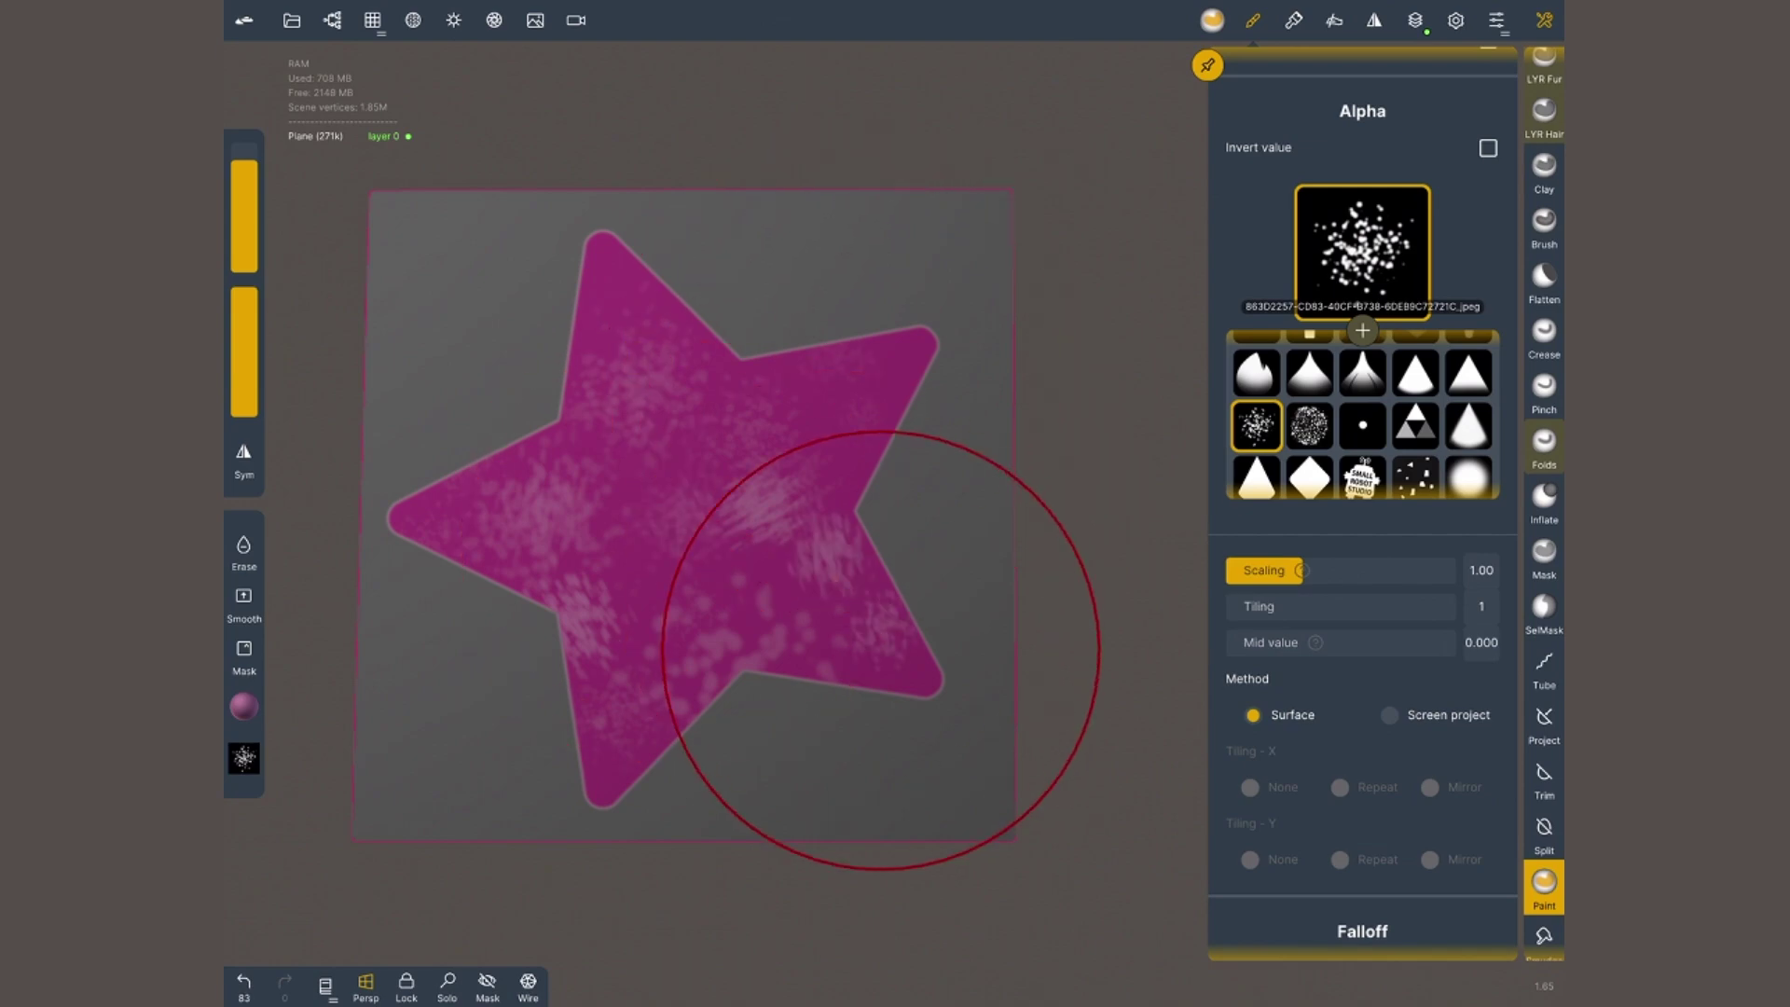
- Choose a different alpha for the Paint tool and add textured dabs across the star's arms and centre
{"action": "scroll", "coordinate": [1363, 415], "scroll_direction": "up", "scroll_amount": 5}
{"action": "left_click", "coordinate": [1309, 396]}
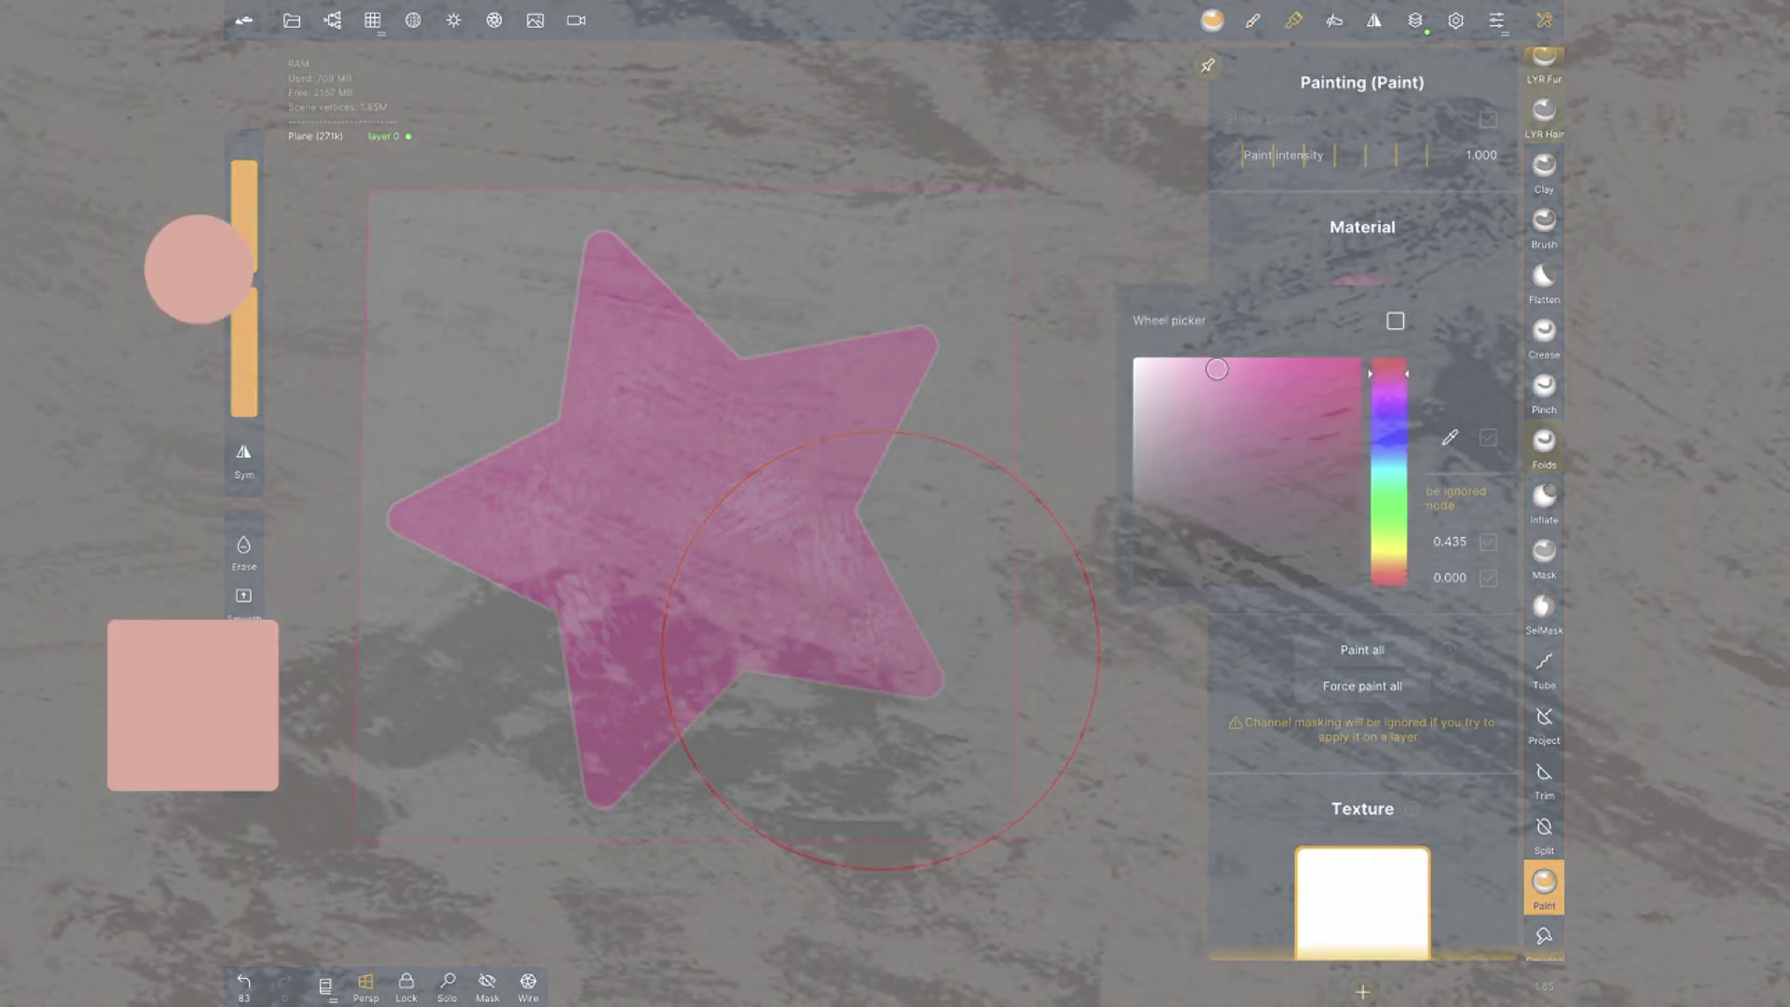
{"action": "left_click", "coordinate": [596, 494]}
{"action": "left_click", "coordinate": [731, 708]}
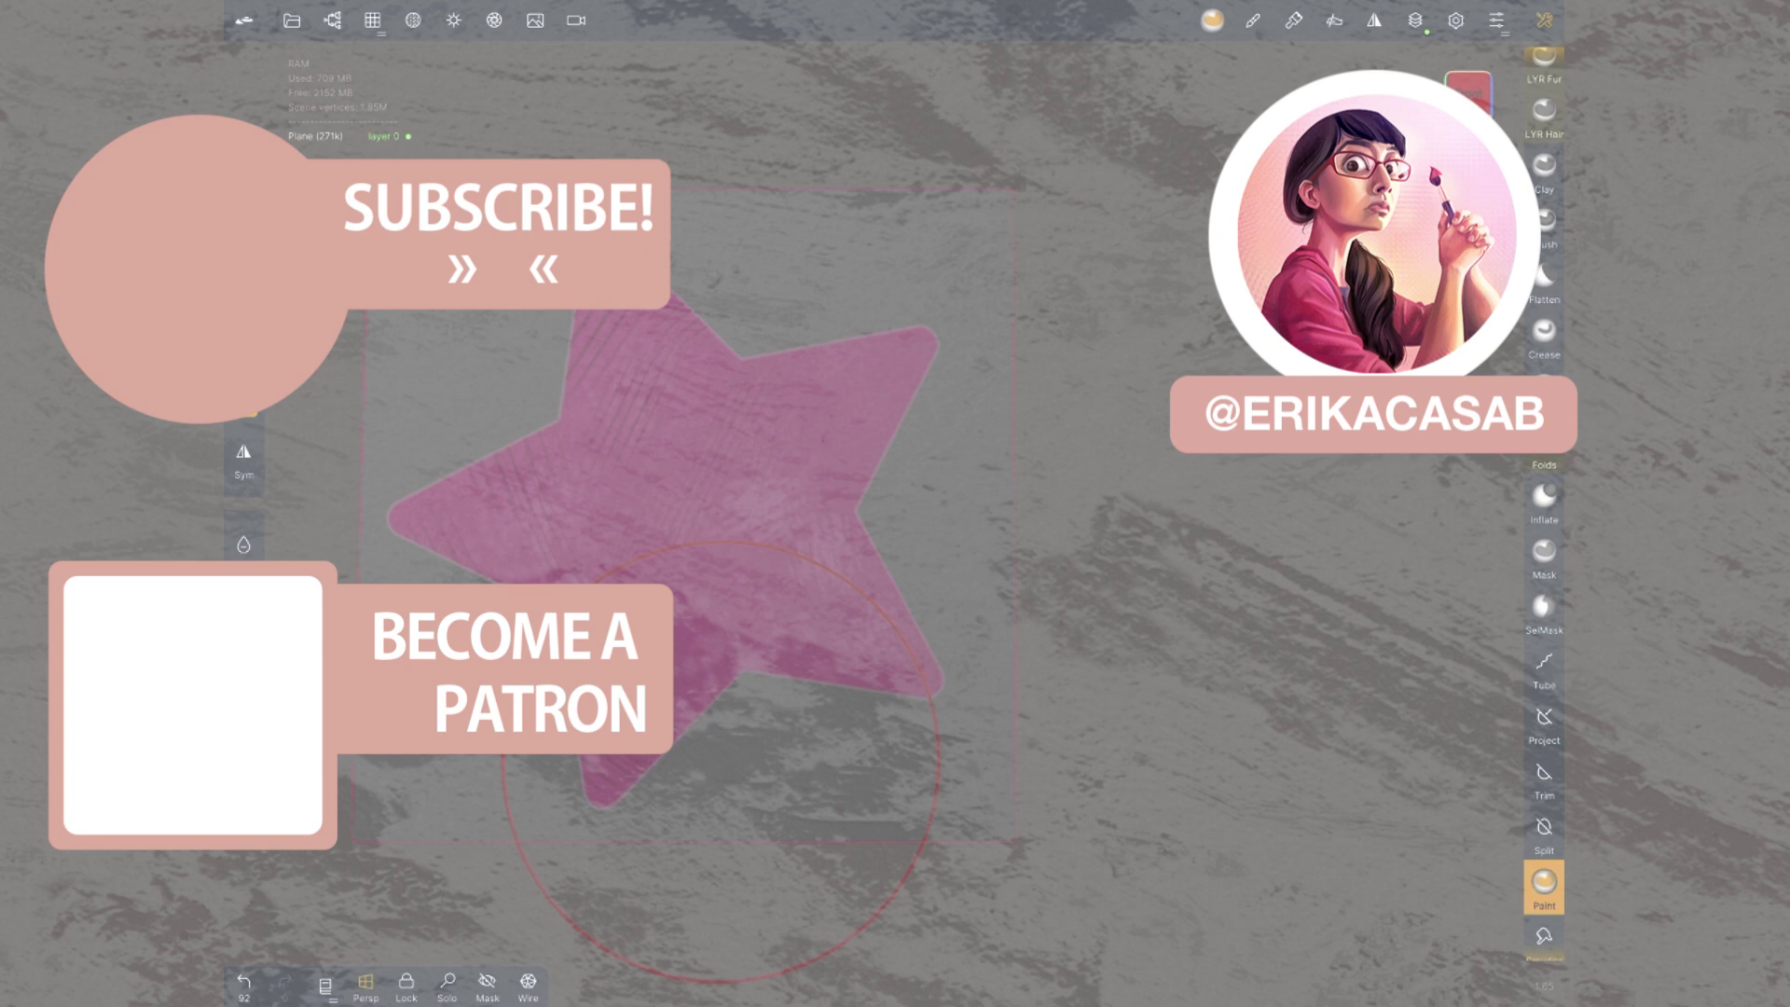
{"action": "left_click", "coordinate": [890, 382]}
{"action": "left_click", "coordinate": [810, 688]}
- Smudge the paint across the middle of the star, and return to the Paint tool
{"action": "left_click", "coordinate": [1544, 935]}
{"action": "mouse_move", "coordinate": [924, 569]}
{"action": "left_mouse_down"}
{"action": "mouse_move", "coordinate": [643, 392]}
{"action": "mouse_move", "coordinate": [620, 506]}
{"action": "left_mouse_up"}
{"action": "left_click", "coordinate": [1544, 811]}
- Set the paint color to a light violet and dab it on the star with the loose-specks alpha
{"action": "left_click", "coordinate": [1253, 20]}
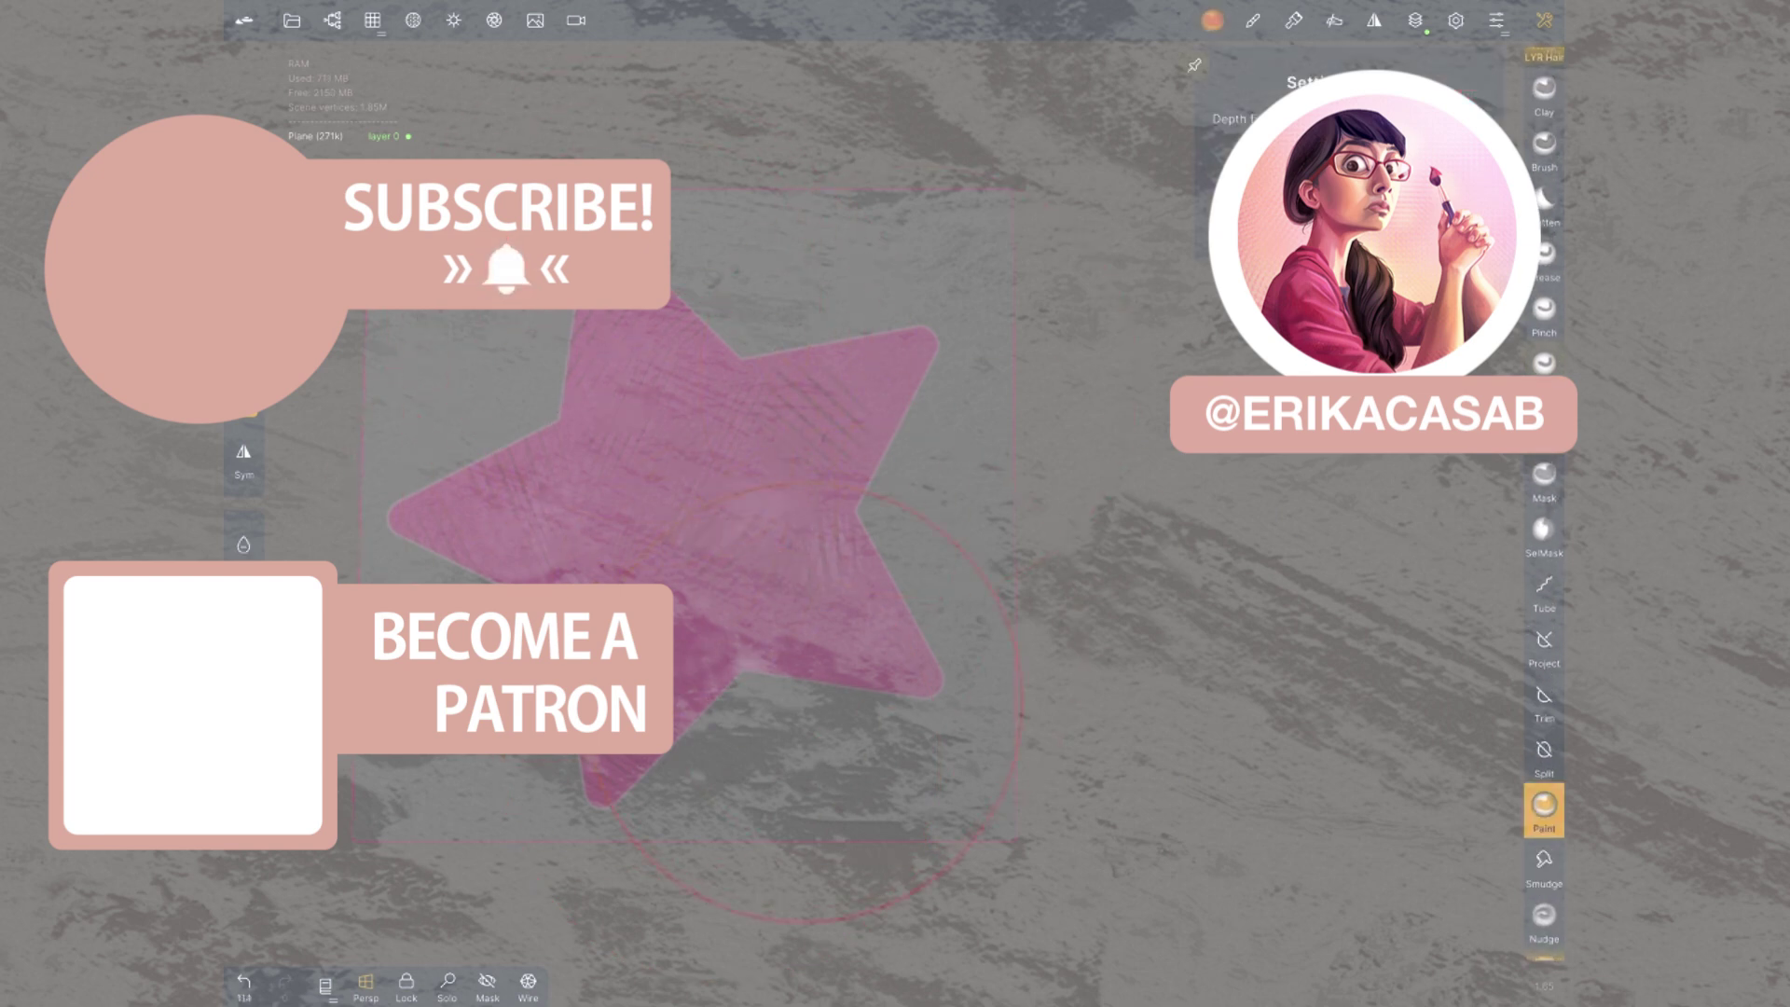
{"action": "scroll", "coordinate": [1361, 690], "scroll_direction": "up", "scroll_amount": 1}
{"action": "left_click", "coordinate": [1213, 20]}
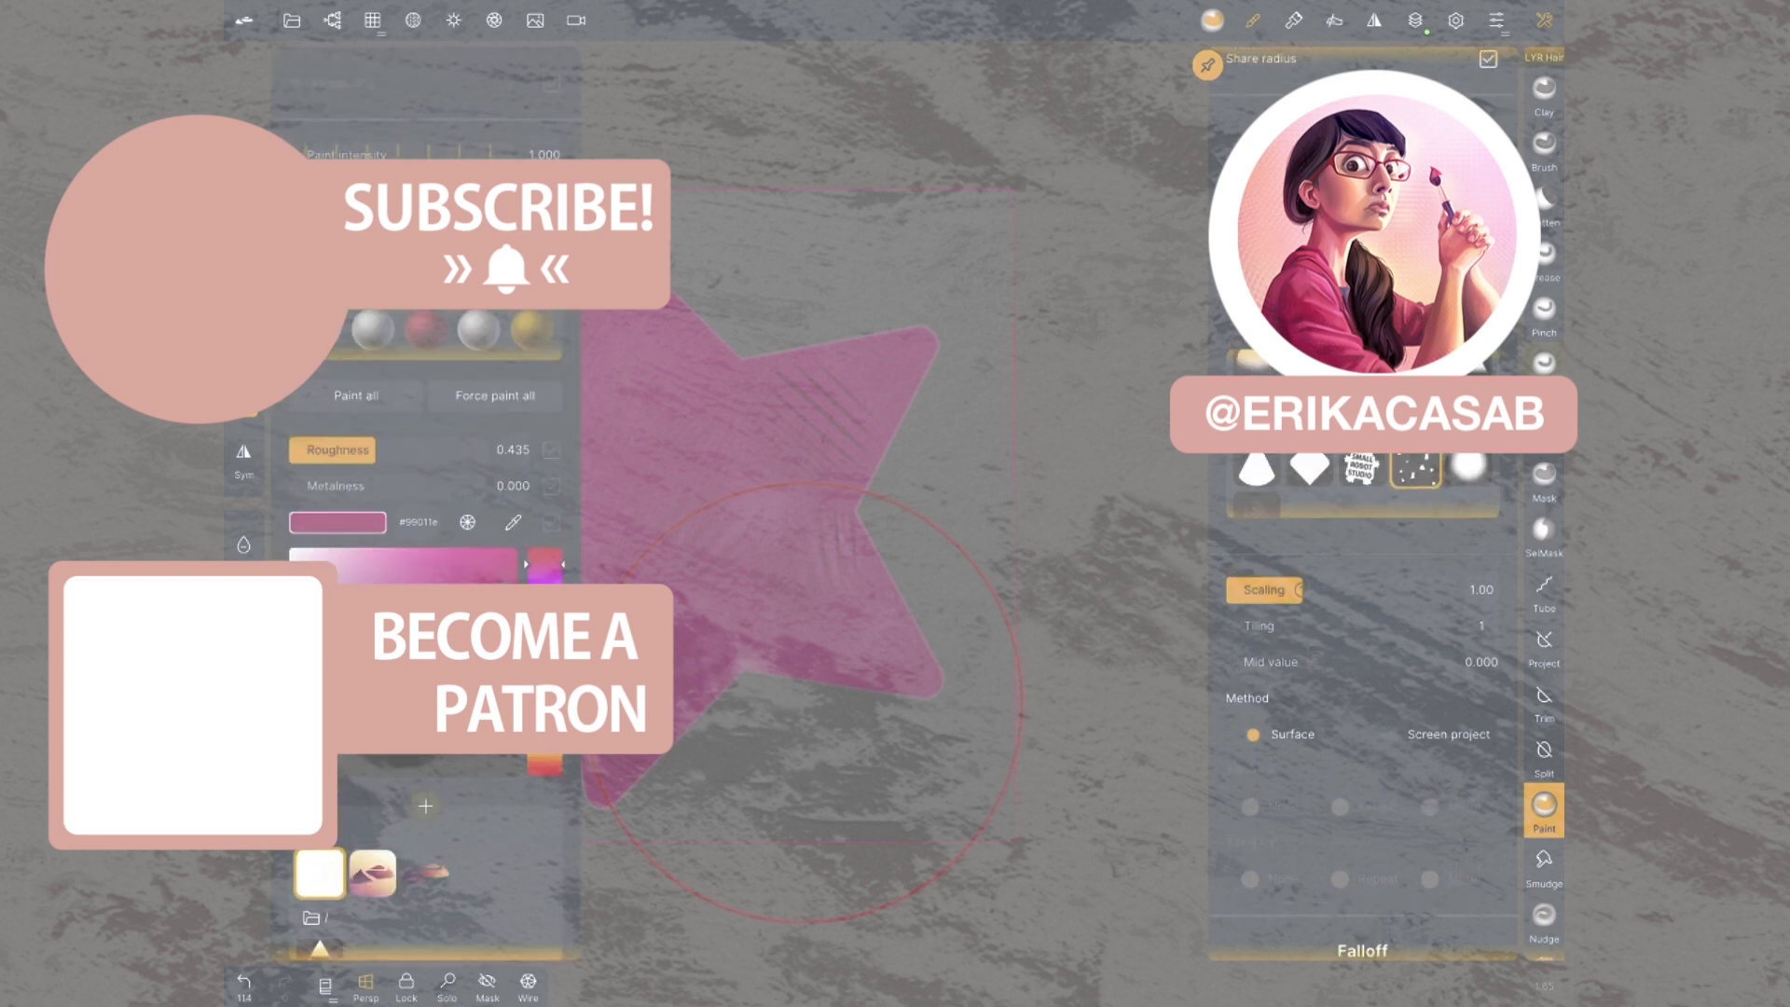
{"action": "left_click", "coordinate": [545, 580]}
{"action": "left_click", "coordinate": [386, 567]}
{"action": "left_click", "coordinate": [652, 378]}
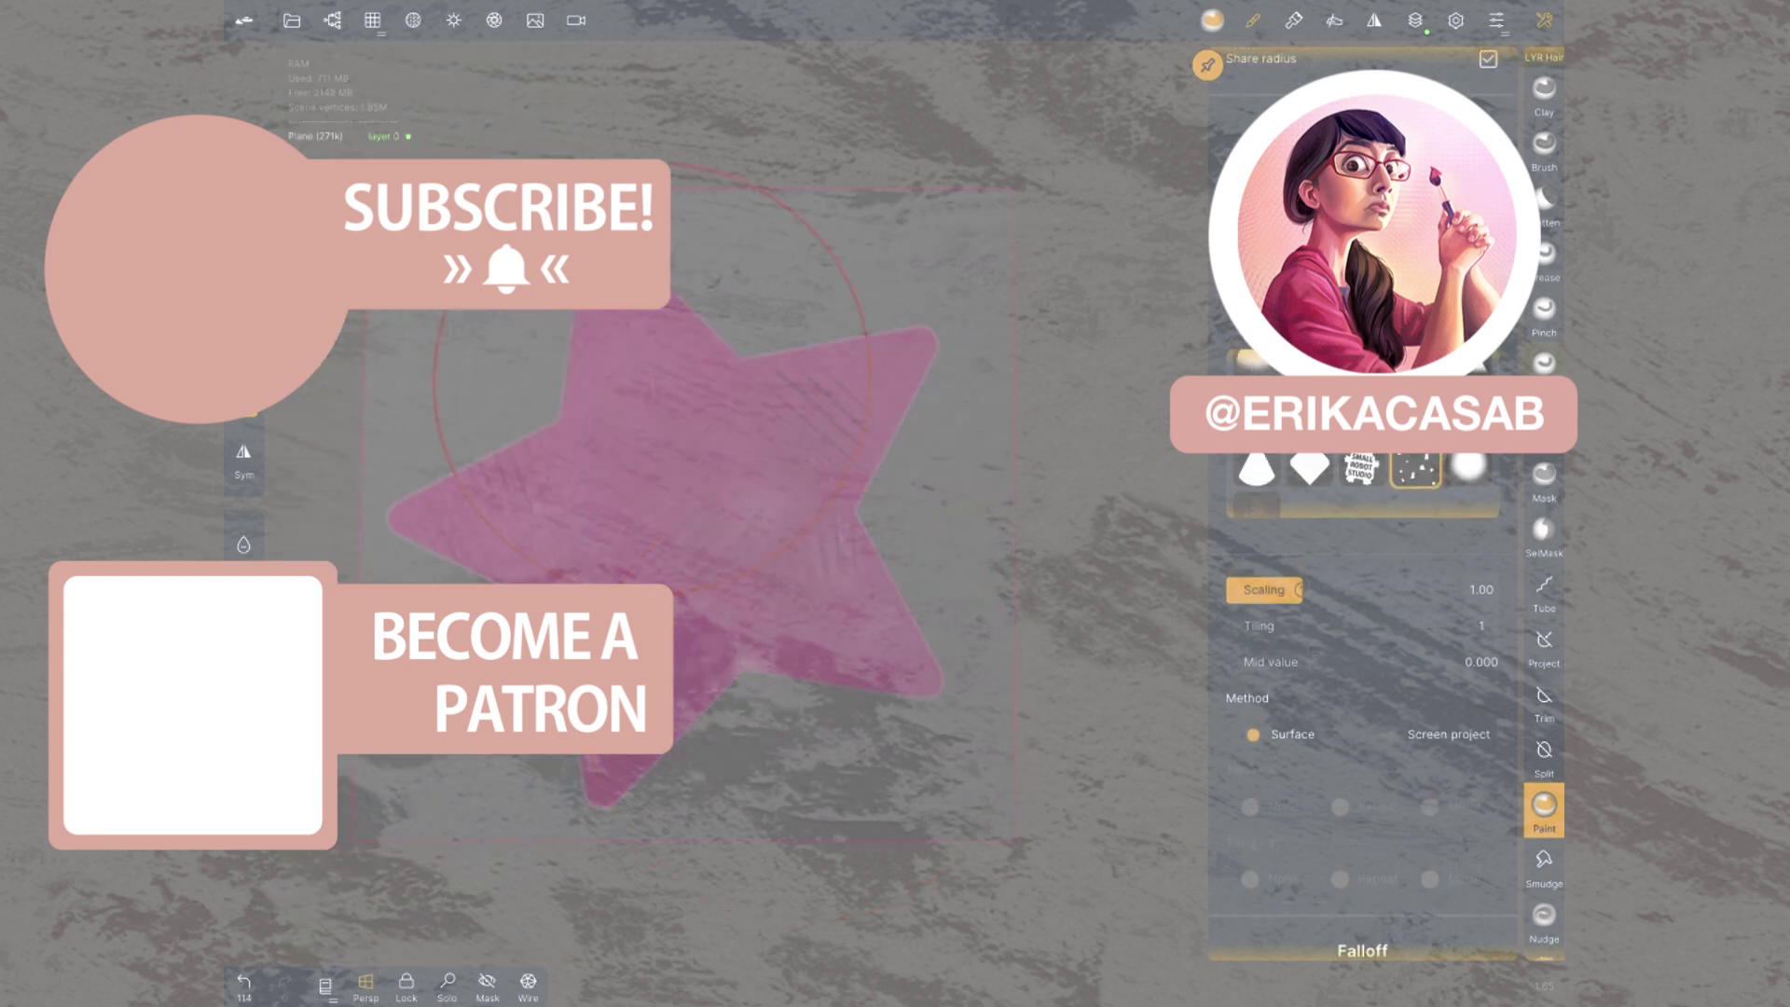
- Shift the paint hue twice and dab each new color over the star with the same specks alpha
{"action": "left_click", "coordinate": [1213, 19]}
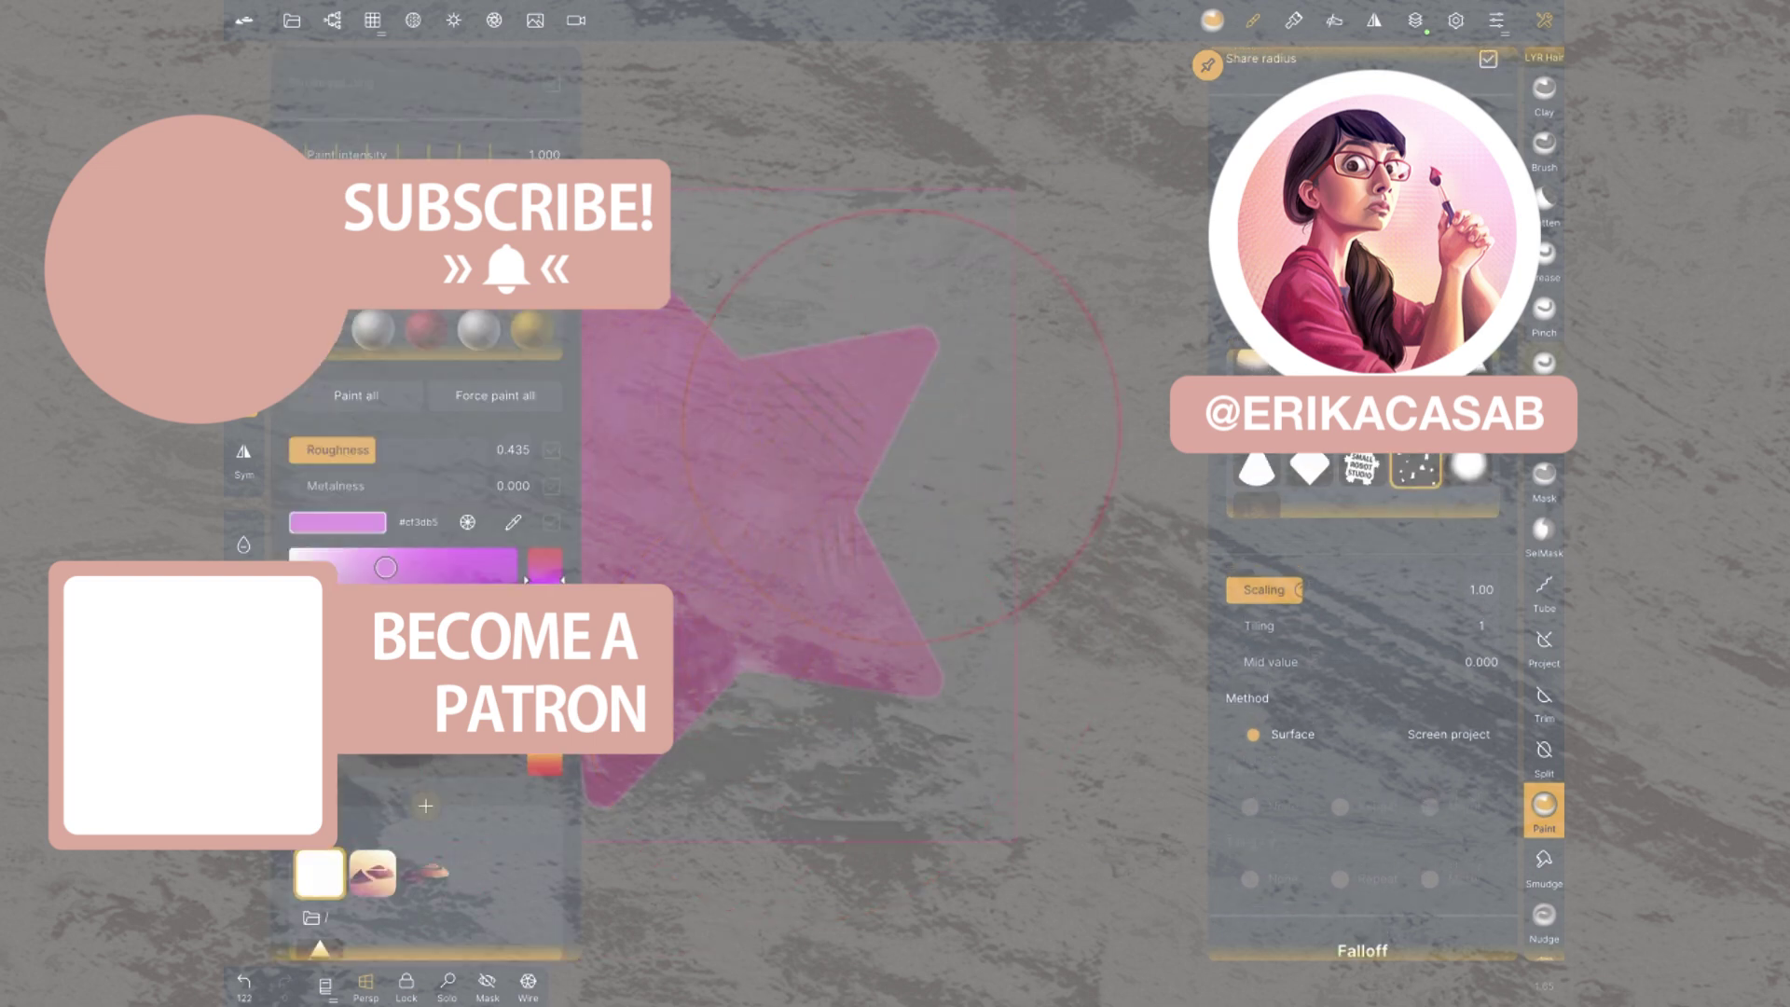
{"action": "left_click", "coordinate": [545, 563]}
{"action": "left_click", "coordinate": [592, 338]}
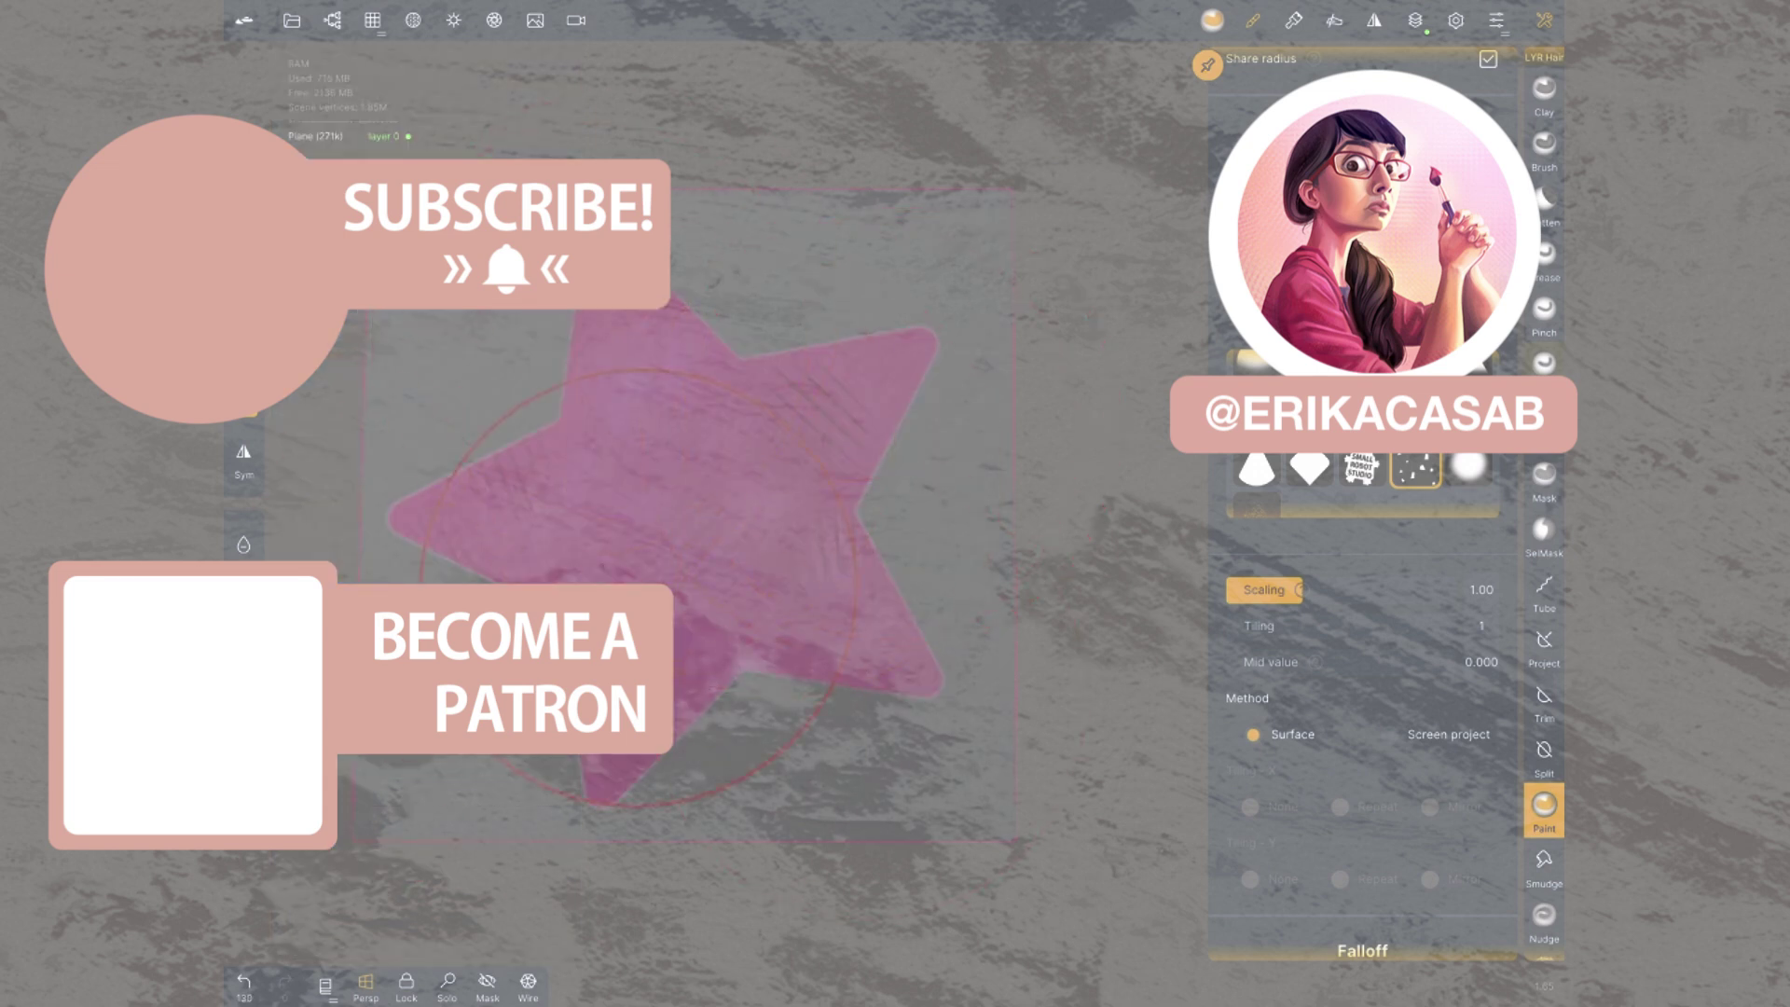
{"action": "left_click", "coordinate": [1212, 20]}
{"action": "left_click", "coordinate": [545, 539]}
{"action": "left_click", "coordinate": [675, 462]}
{"action": "left_click", "coordinate": [1252, 20]}
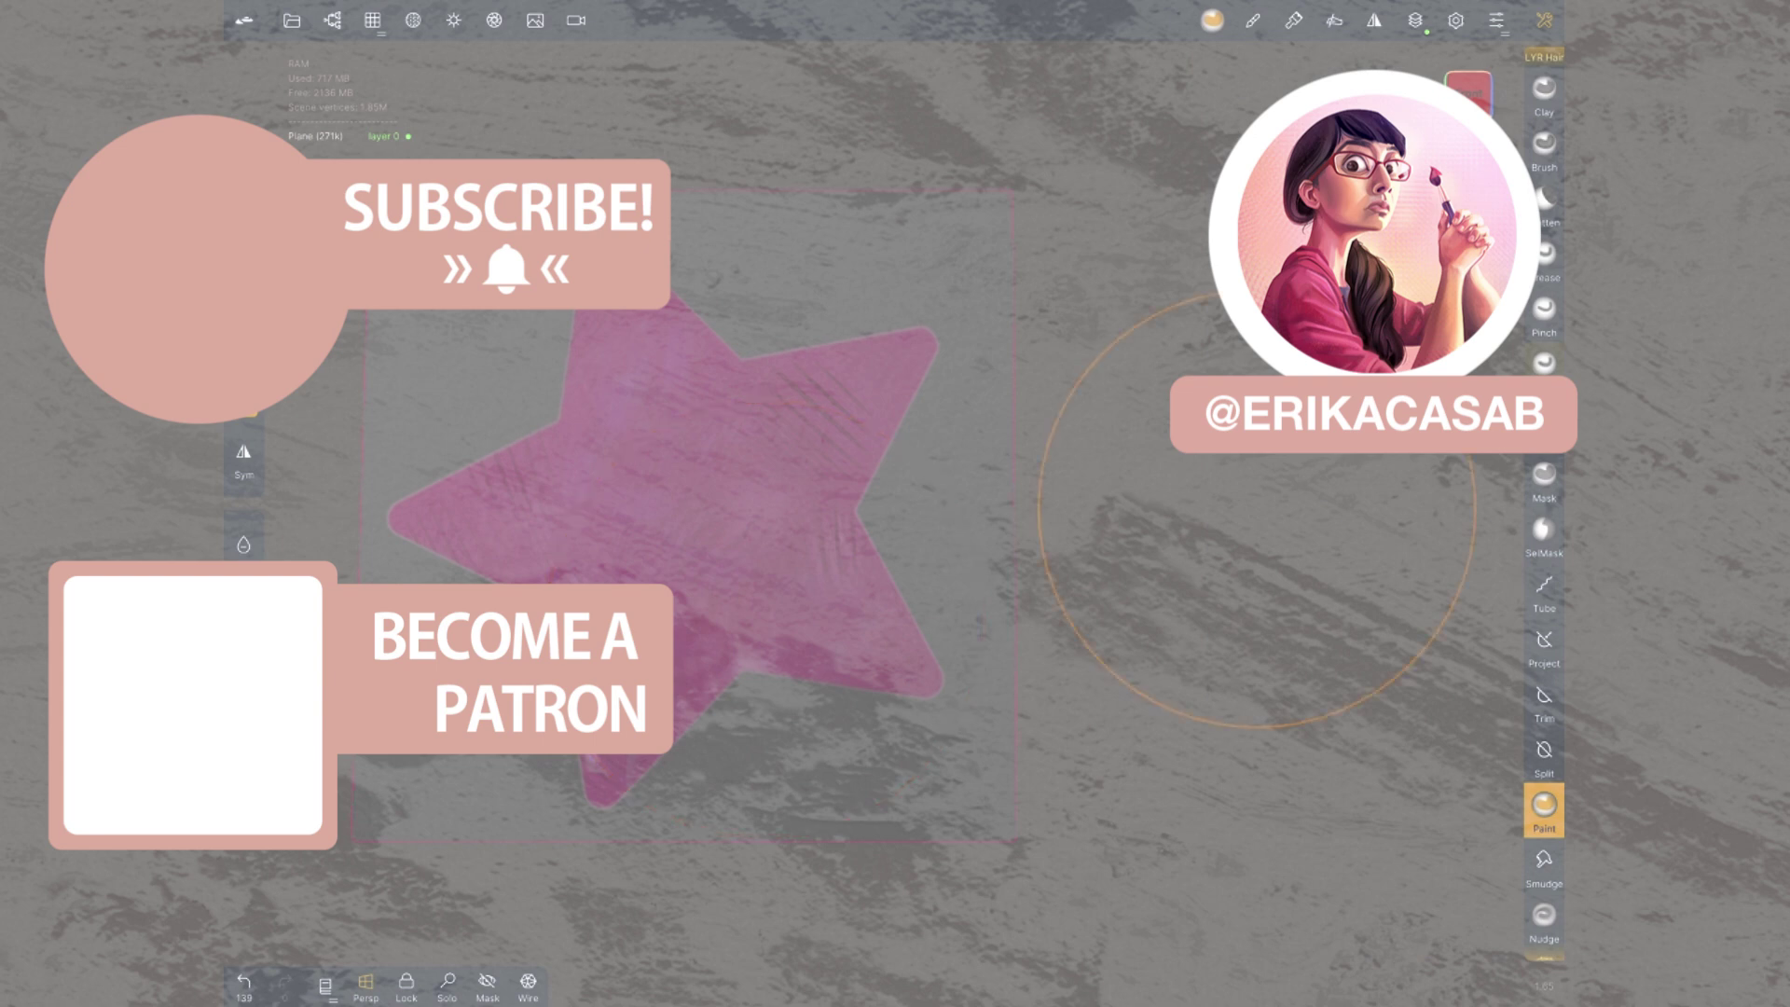